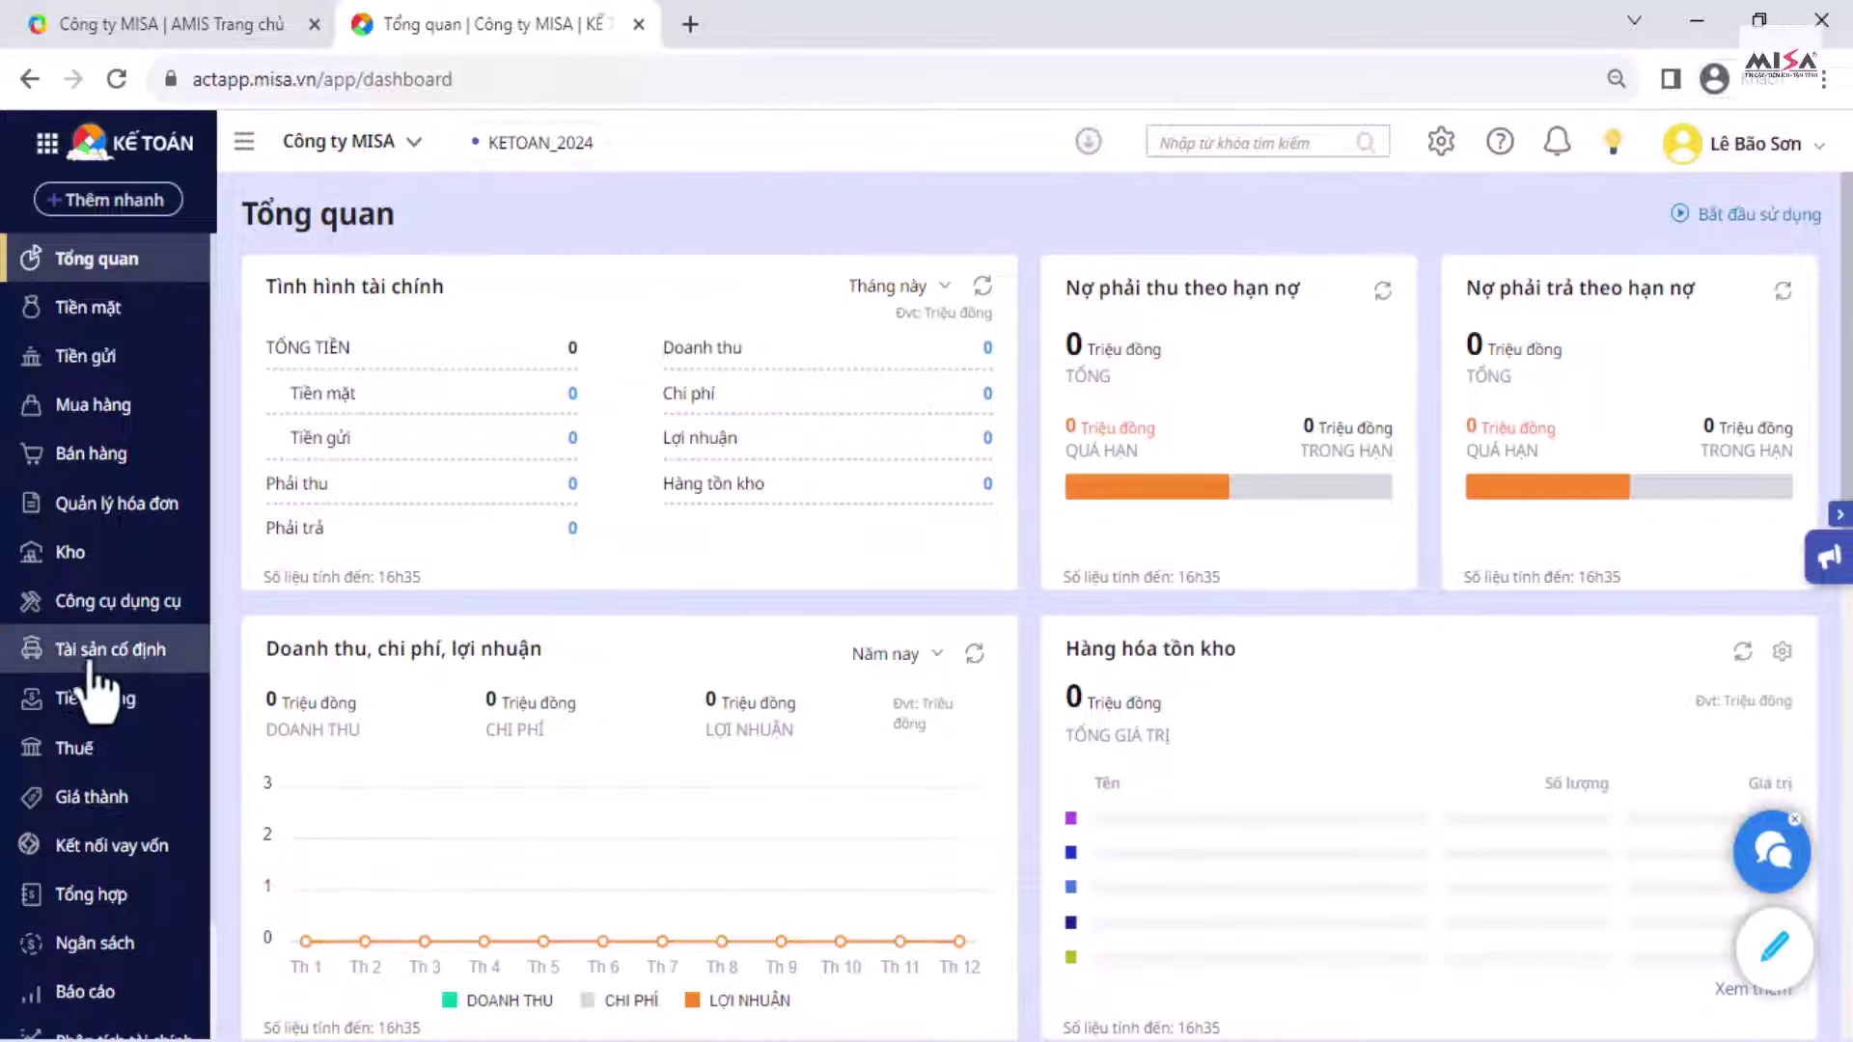
# Step: Open the Cơ cấu tổ chức catalog via settings and Quản lý danh mục
pyautogui.scroll(-3, 100, 676)
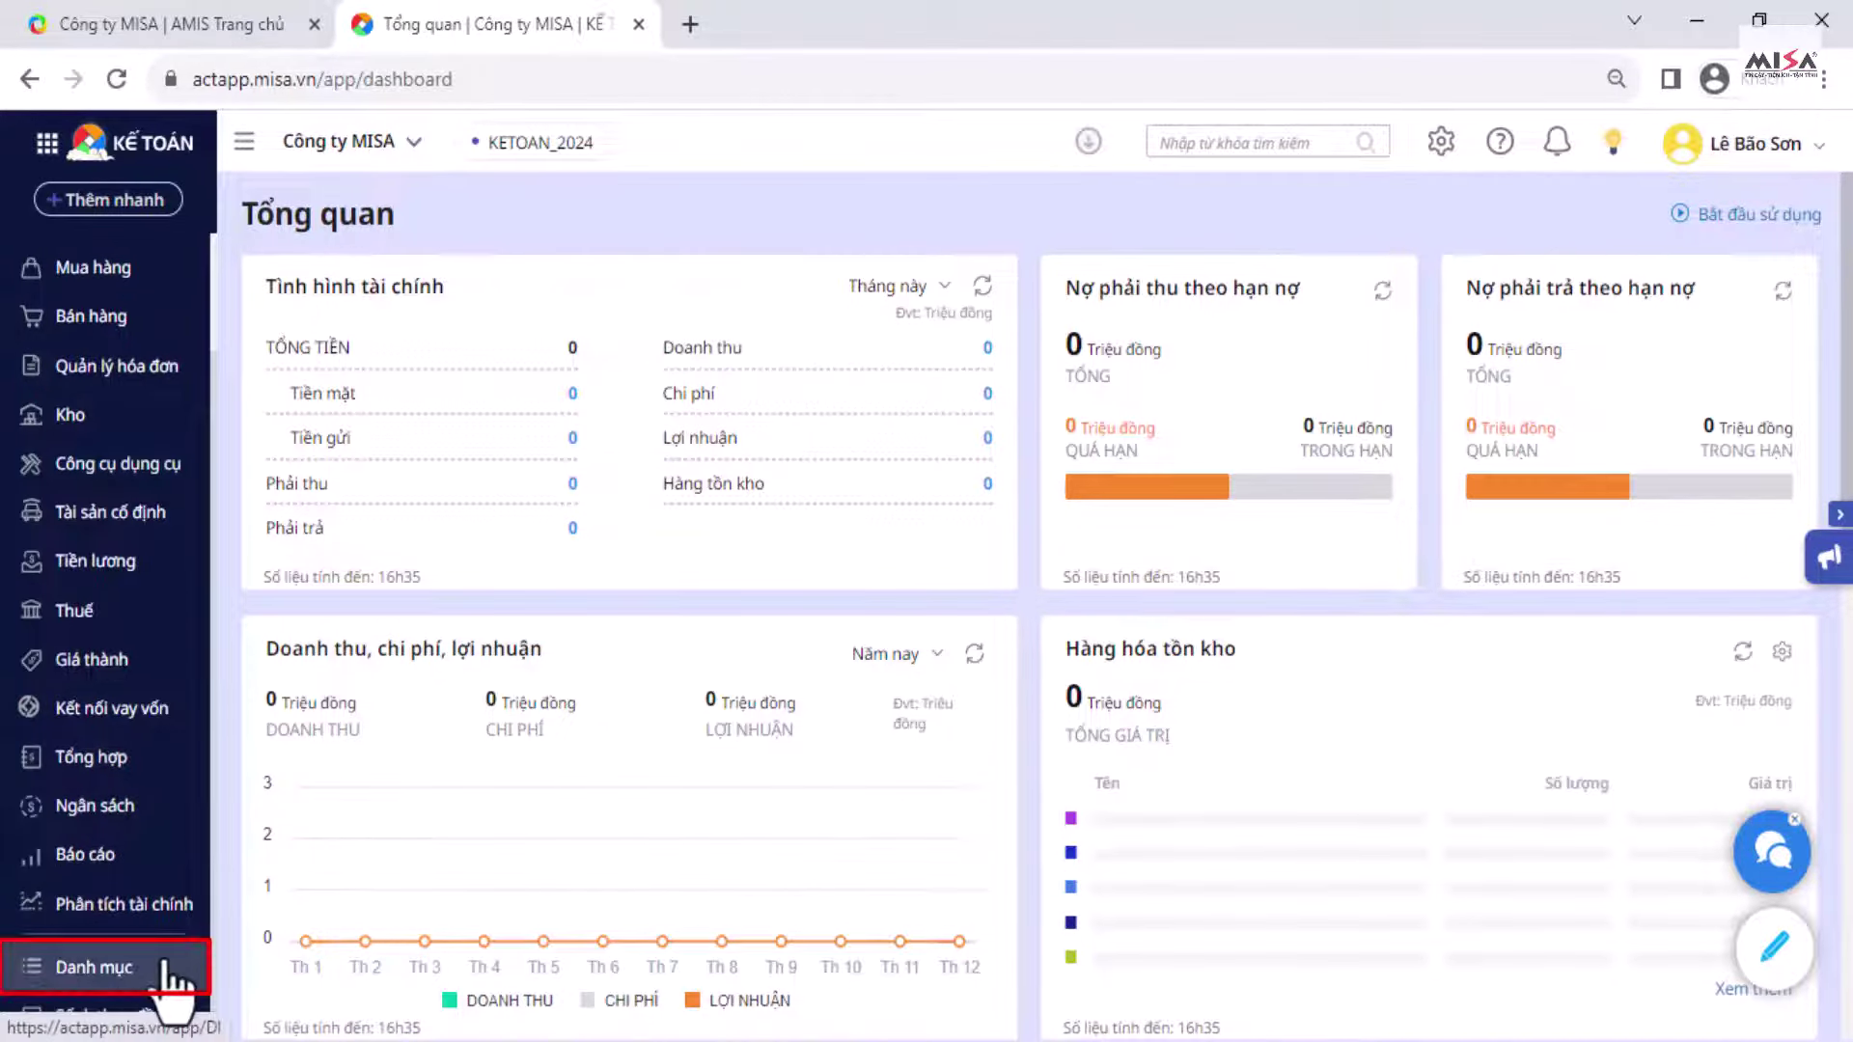
pyautogui.click(1440, 145)
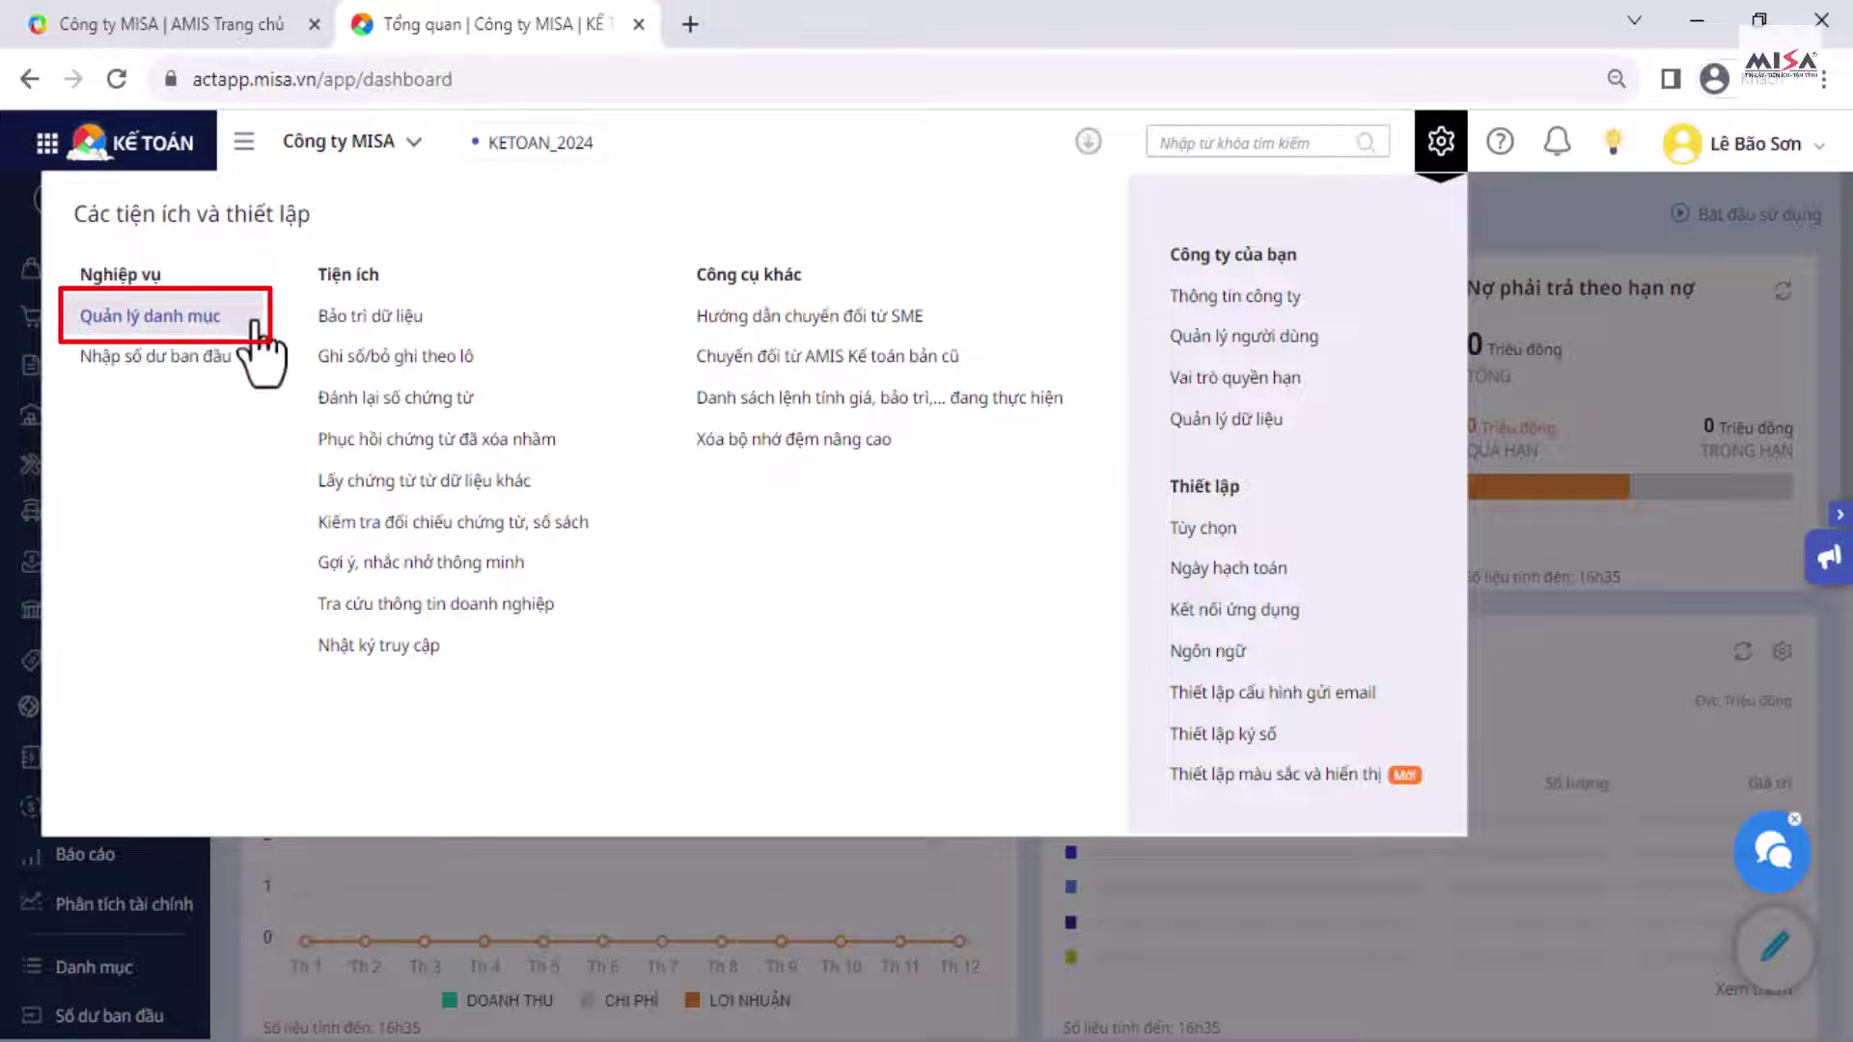
pyautogui.click(211, 326)
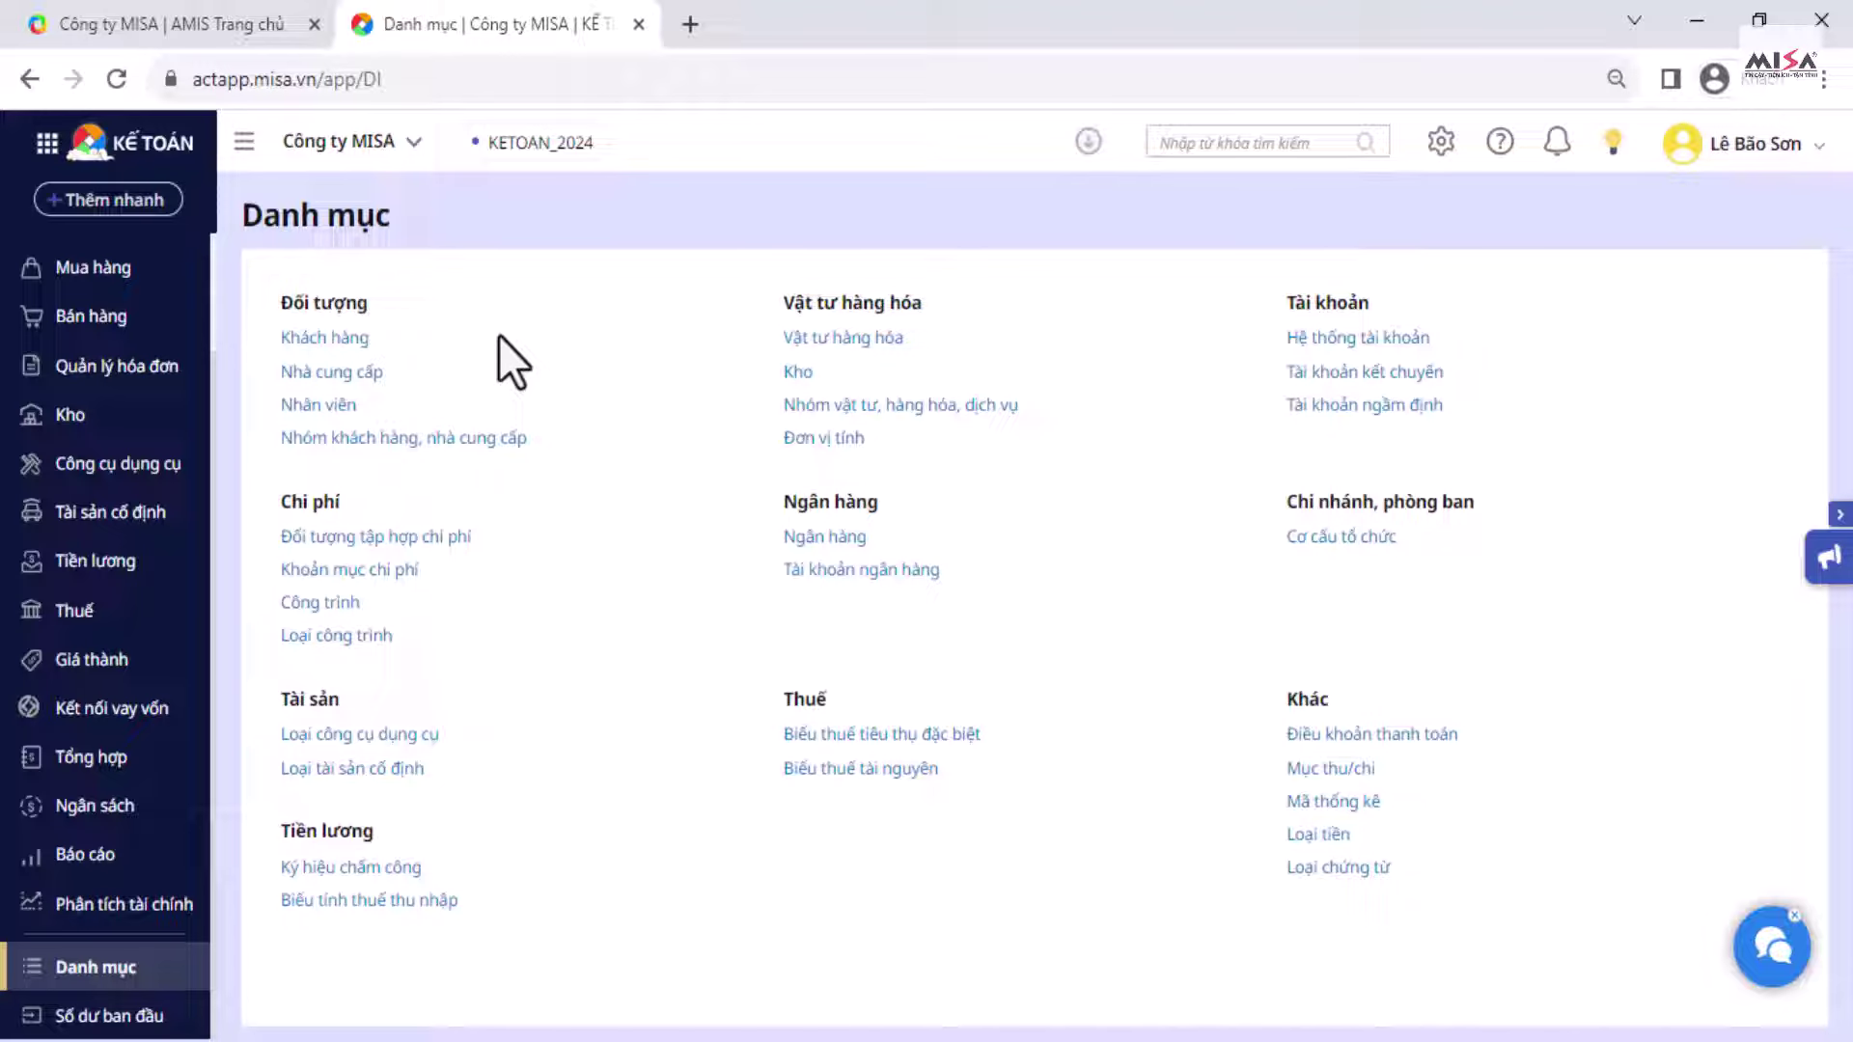
pyautogui.click(1328, 546)
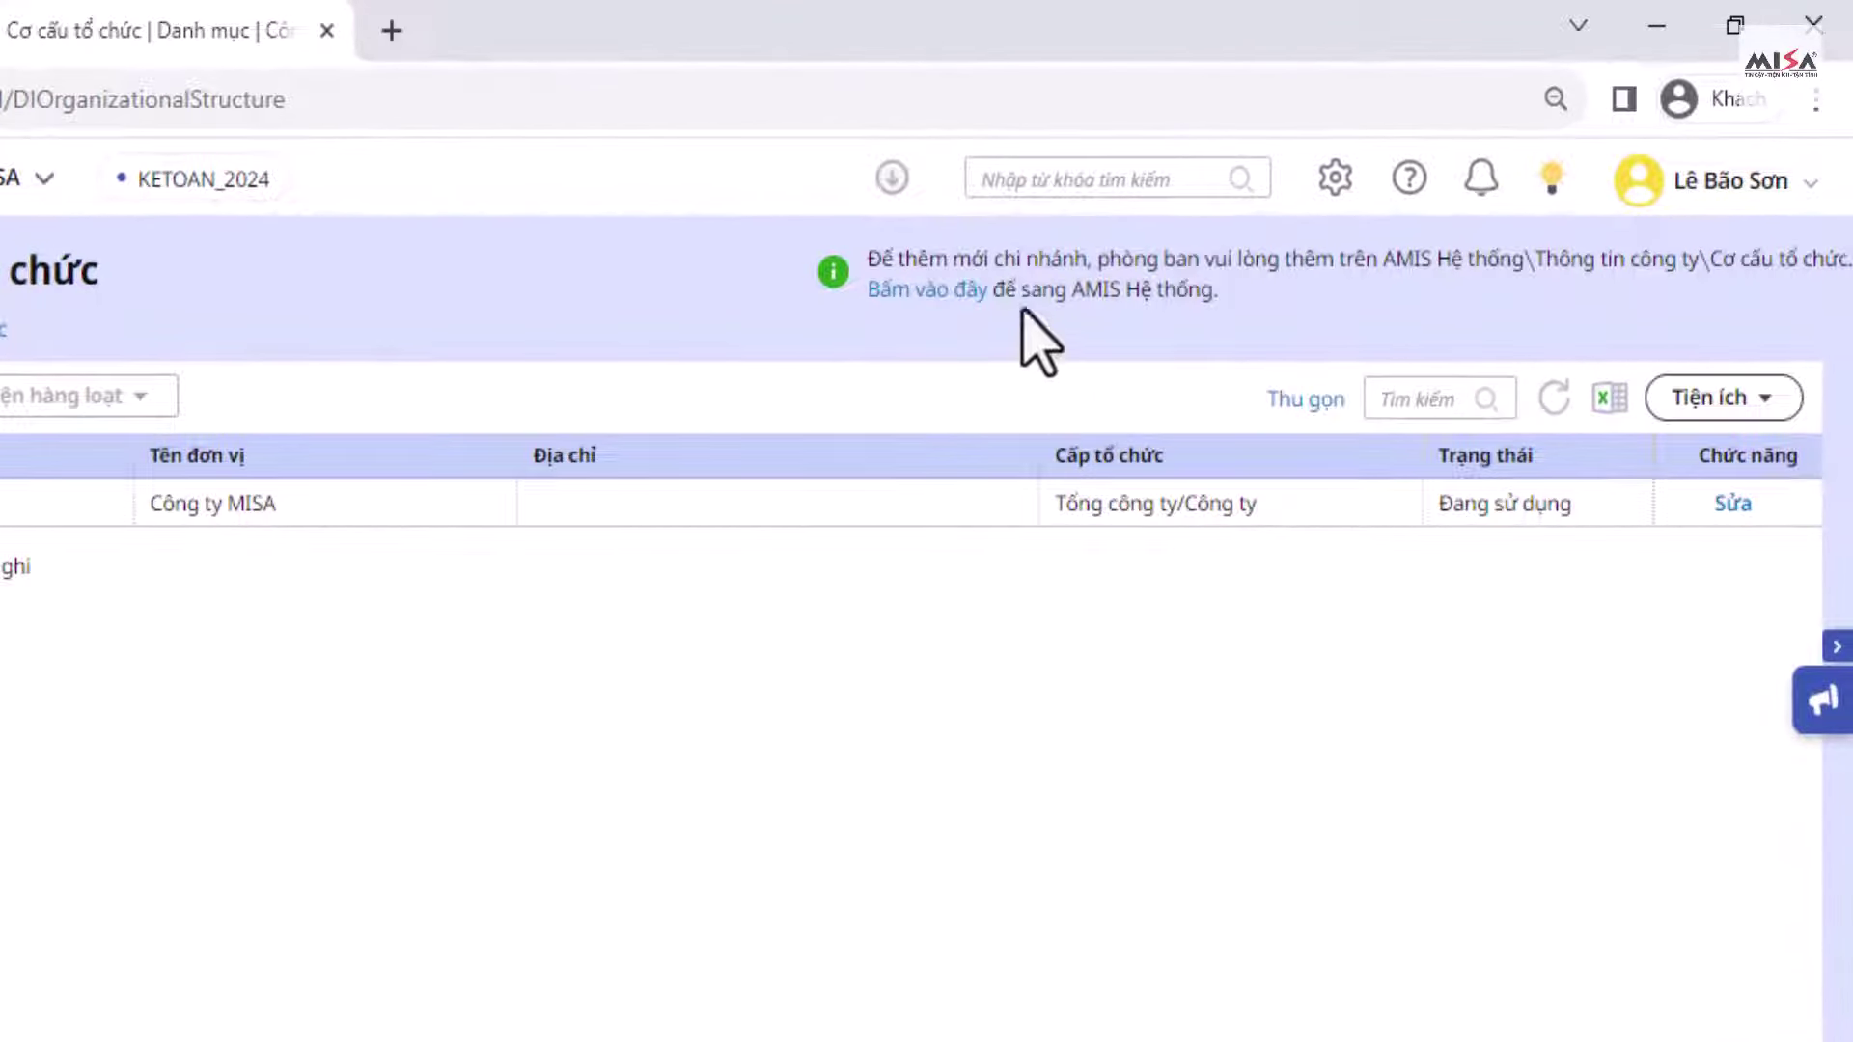
# Step: Add Phòng Kế toán, code PKT, level Phòng ban, activity Văn phòng, under Công ty MISA
pyautogui.click(941, 292)
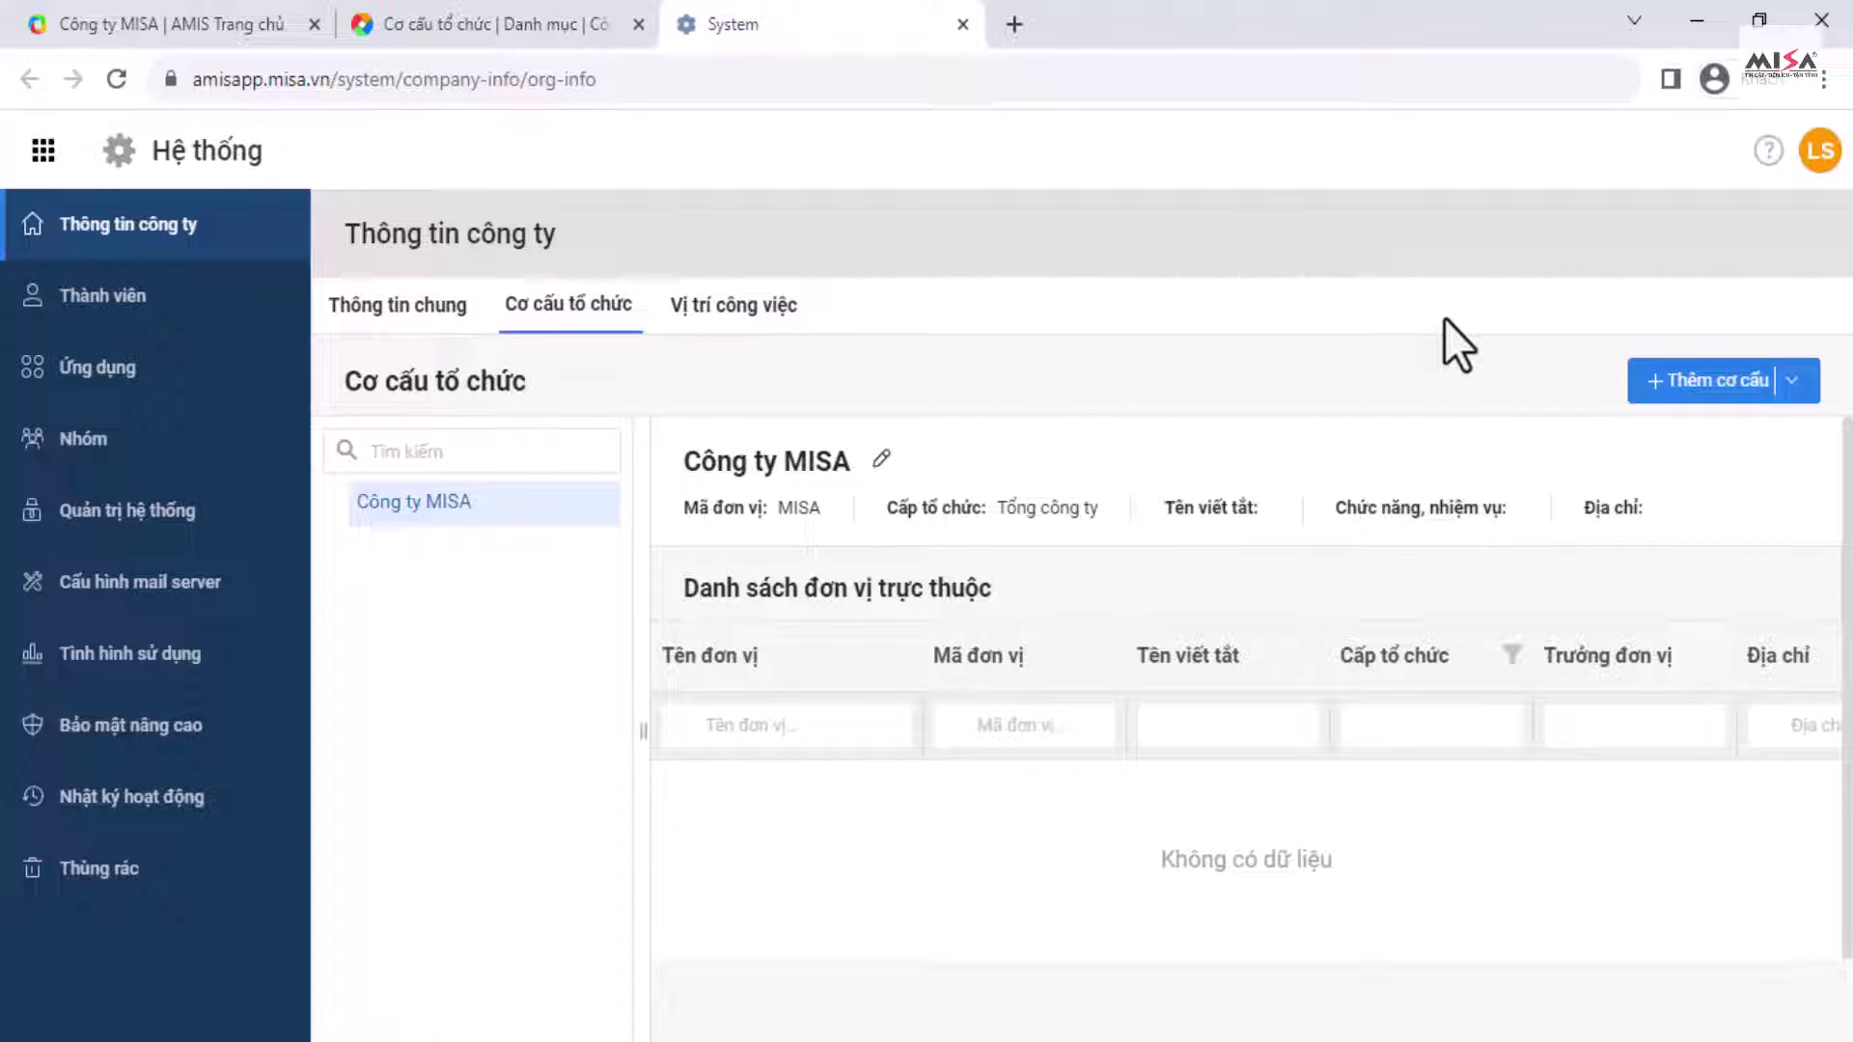
pyautogui.click(1710, 386)
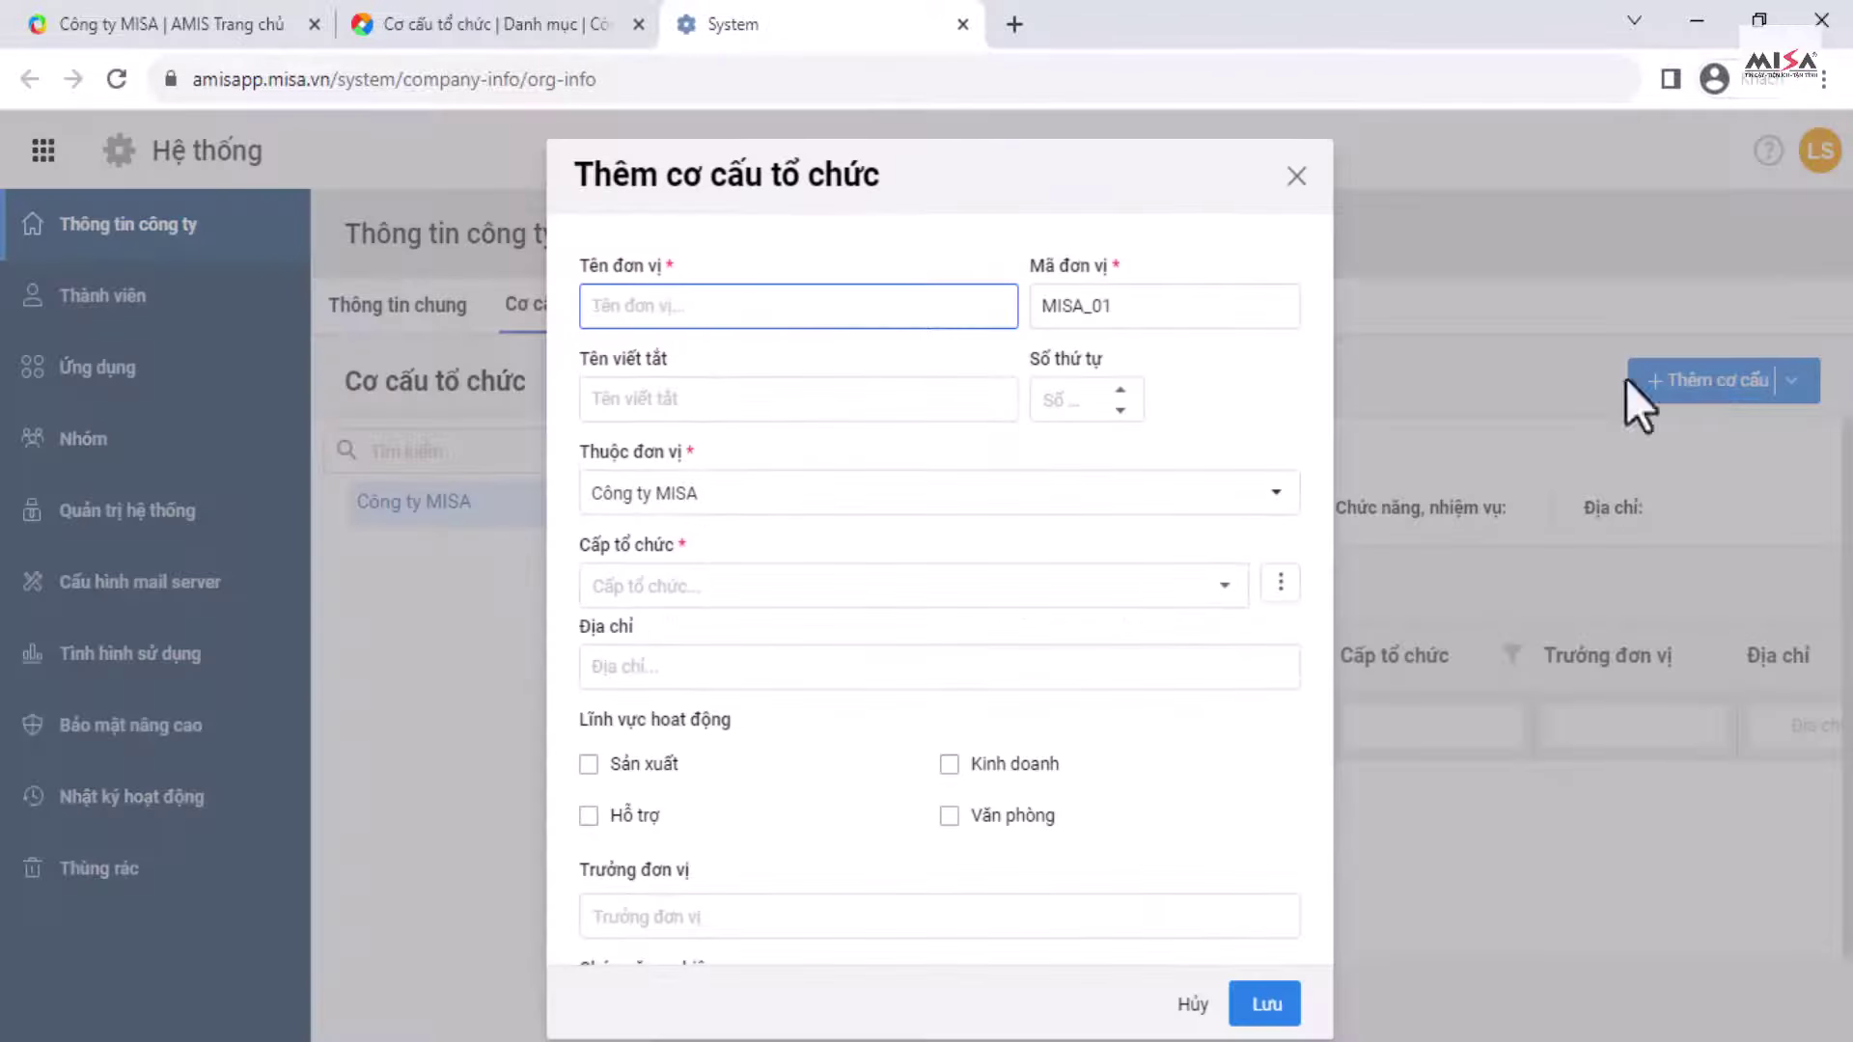
pyautogui.write('Phòng Kế toán')
pyautogui.doubleClick(1170, 305)
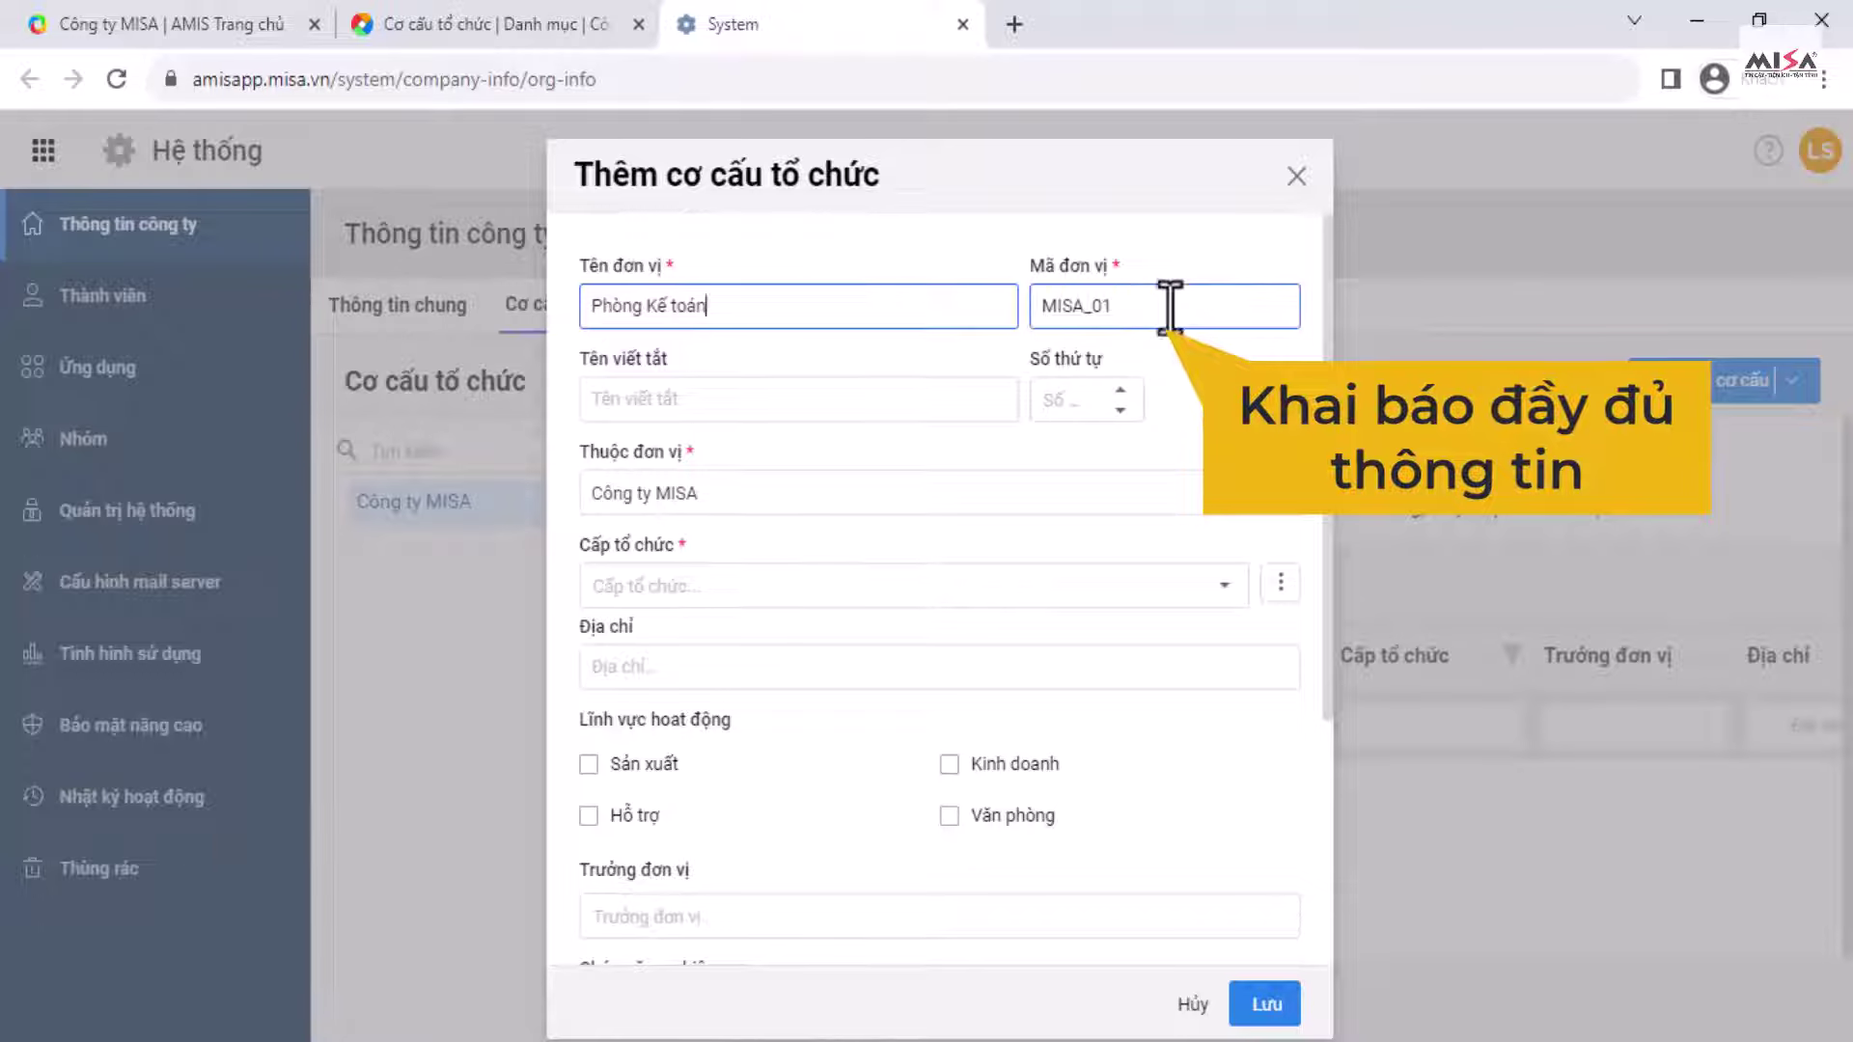
pyautogui.write('PKT')
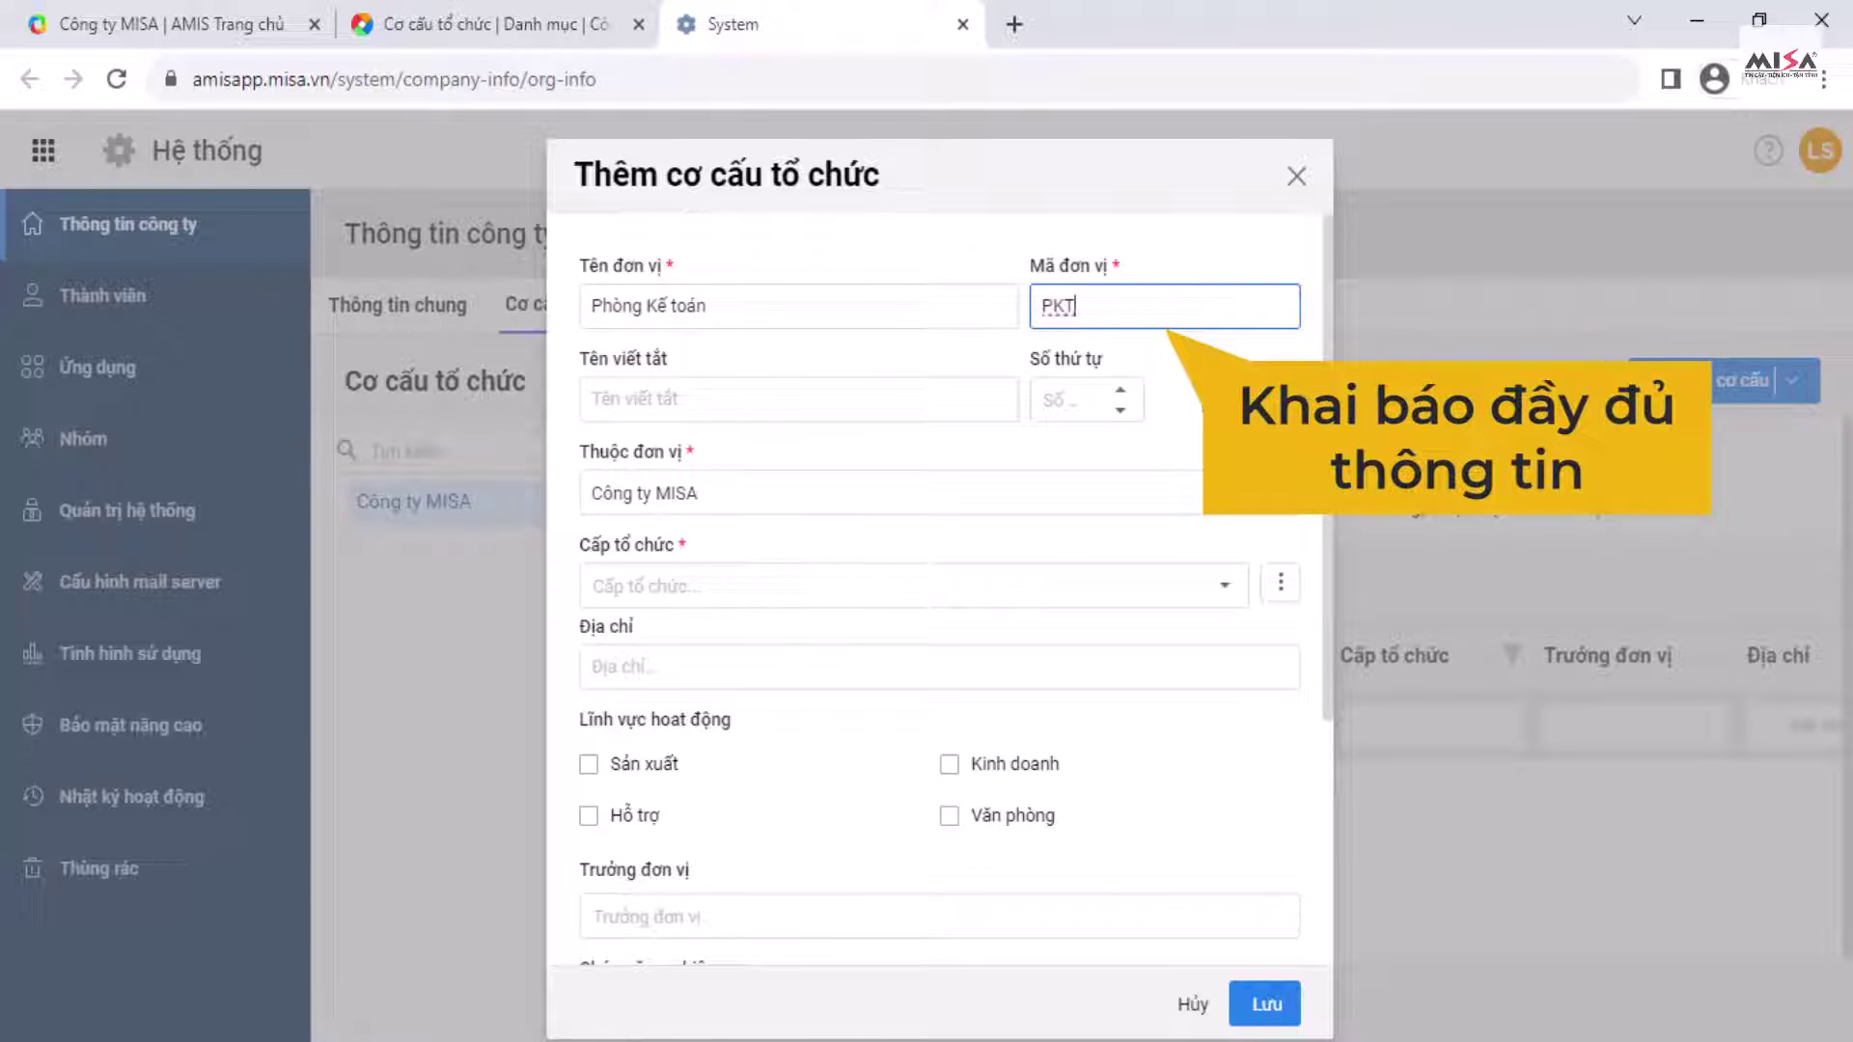
pyautogui.click(1166, 500)
pyautogui.click(701, 588)
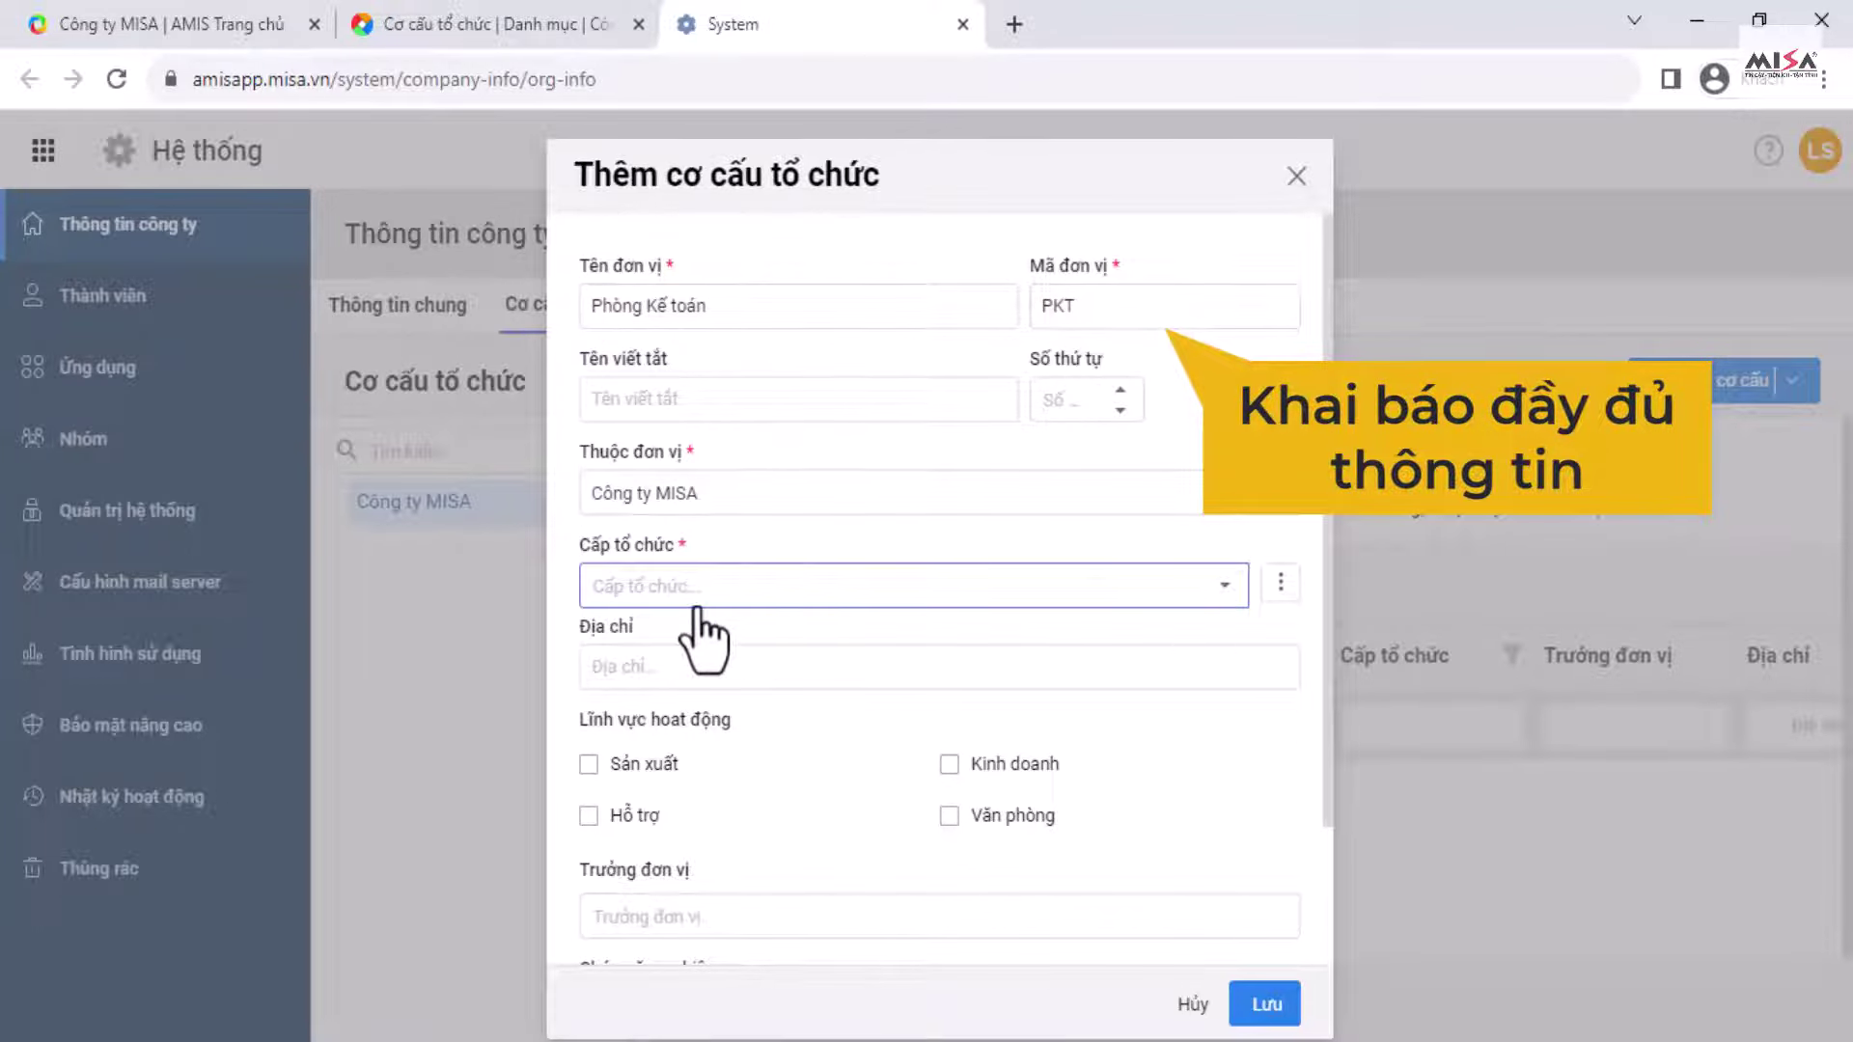
pyautogui.click(1226, 589)
pyautogui.click(724, 874)
pyautogui.click(949, 815)
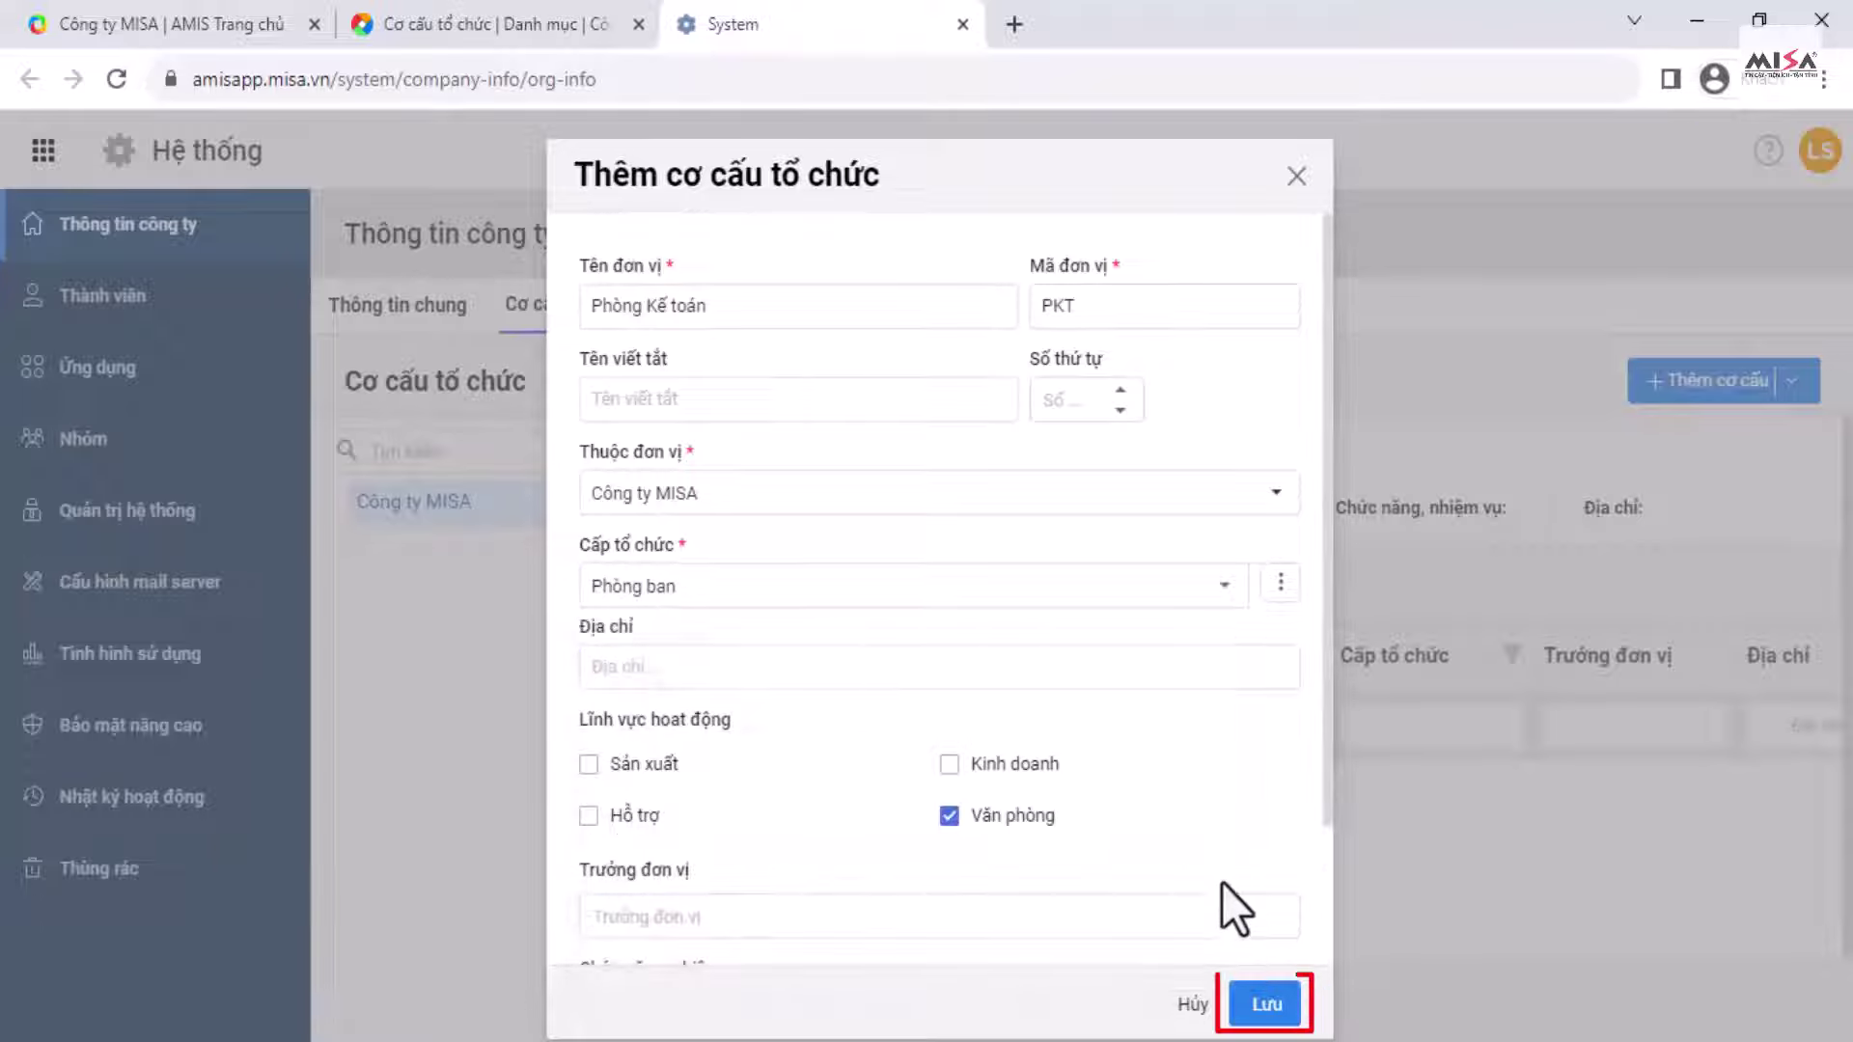
pyautogui.click(1270, 1005)
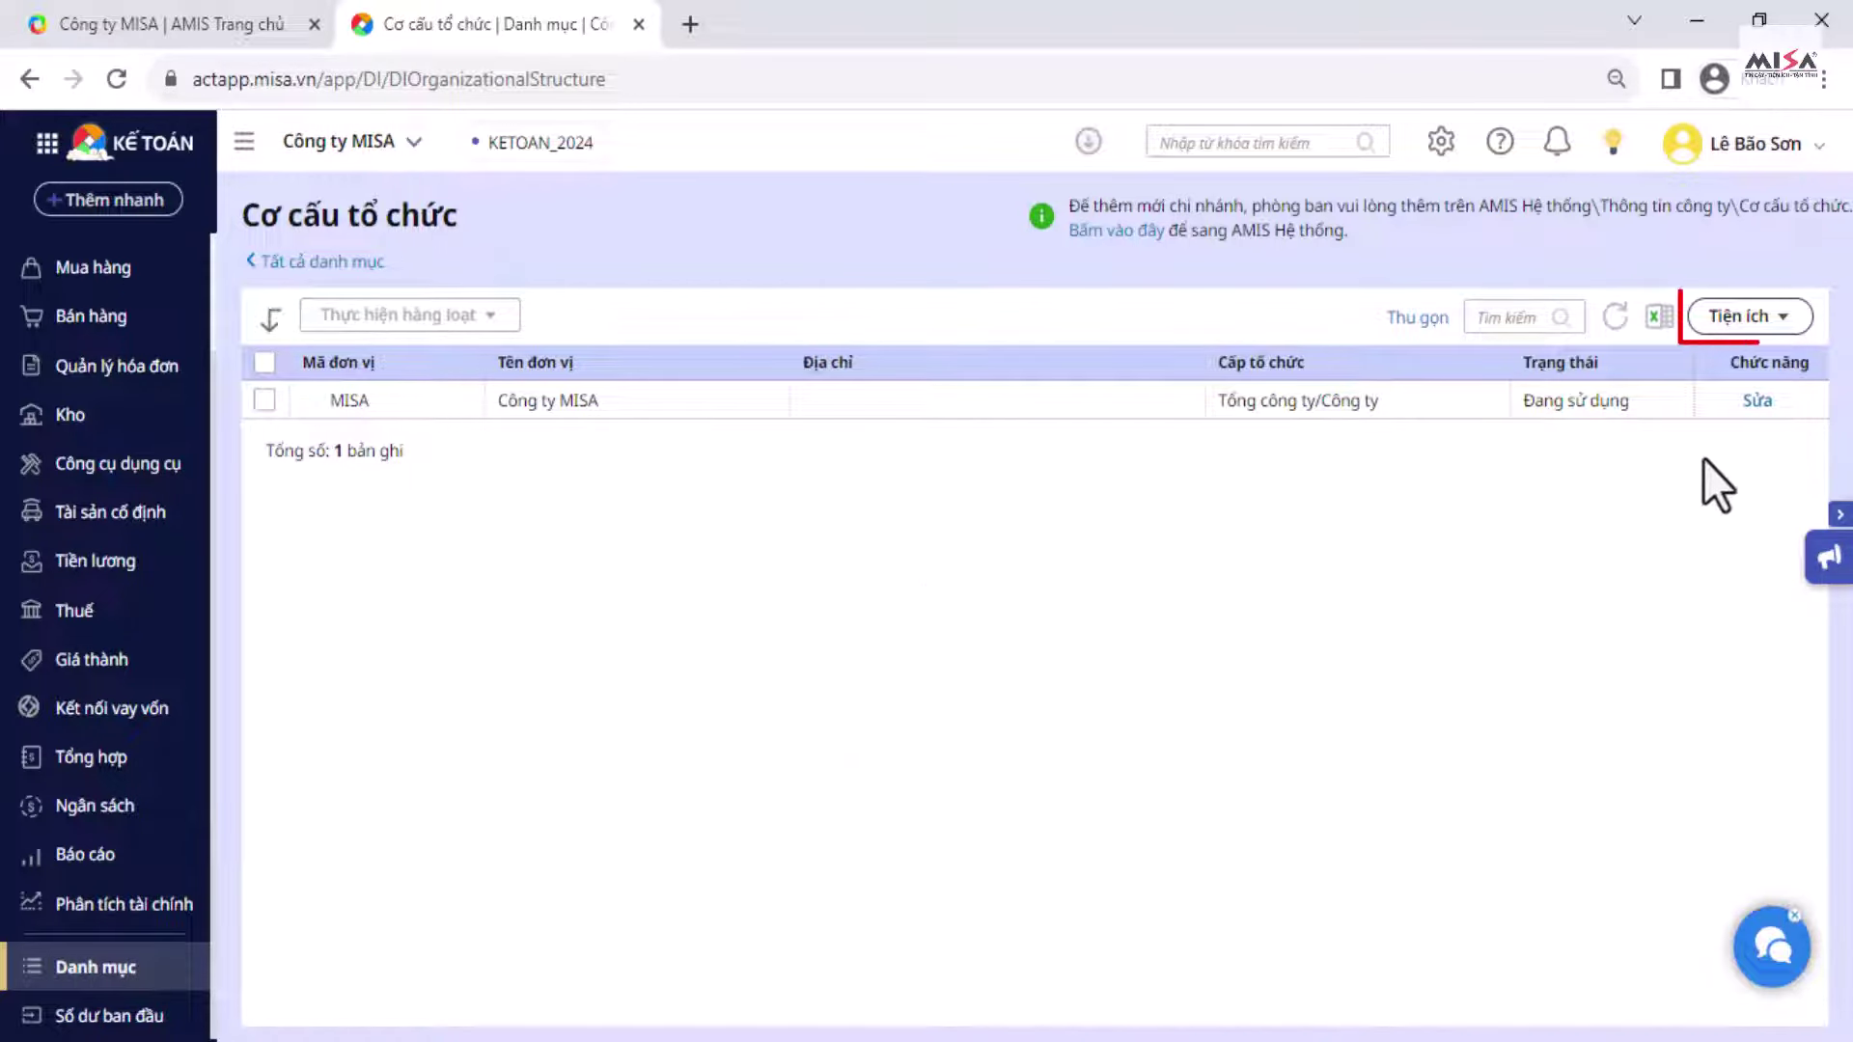
# Step: Run Đồng bộ với AMIS Hệ thống to completion, bringing PKD and PKT under Công ty MISA
pyautogui.click(1773, 321)
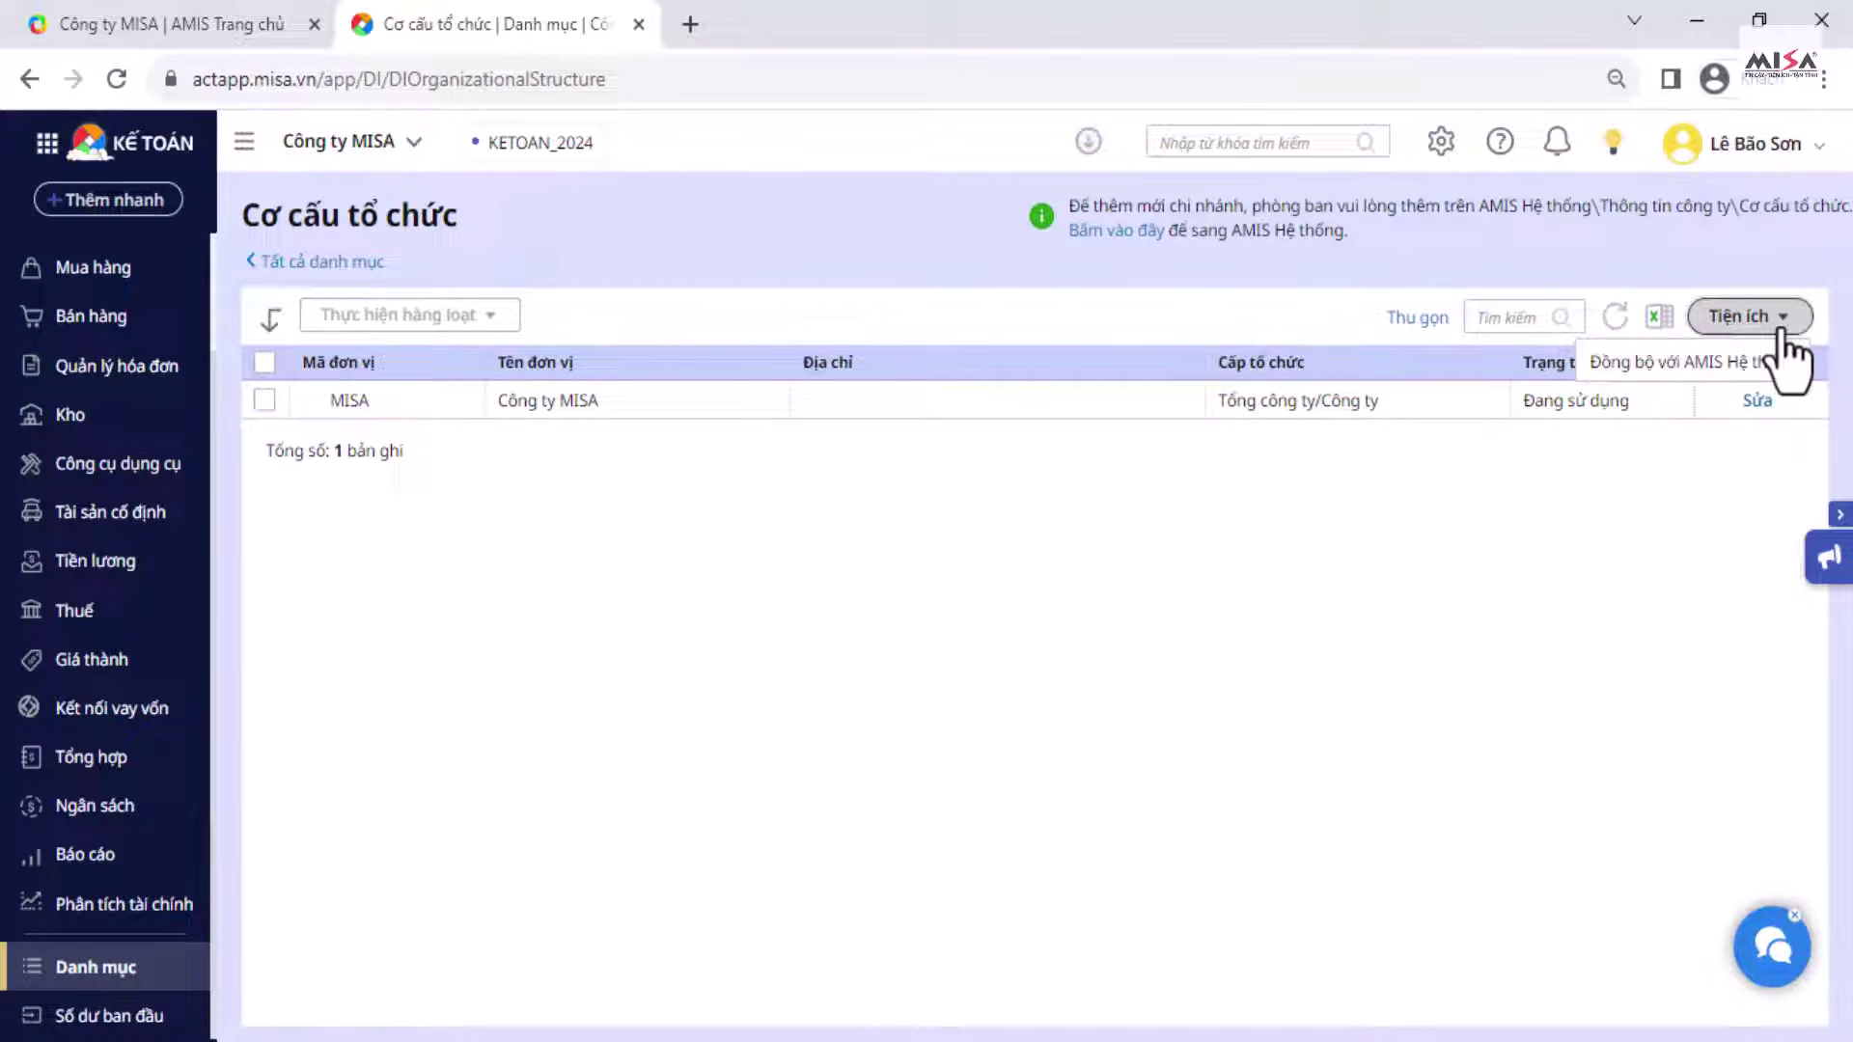
pyautogui.click(1675, 373)
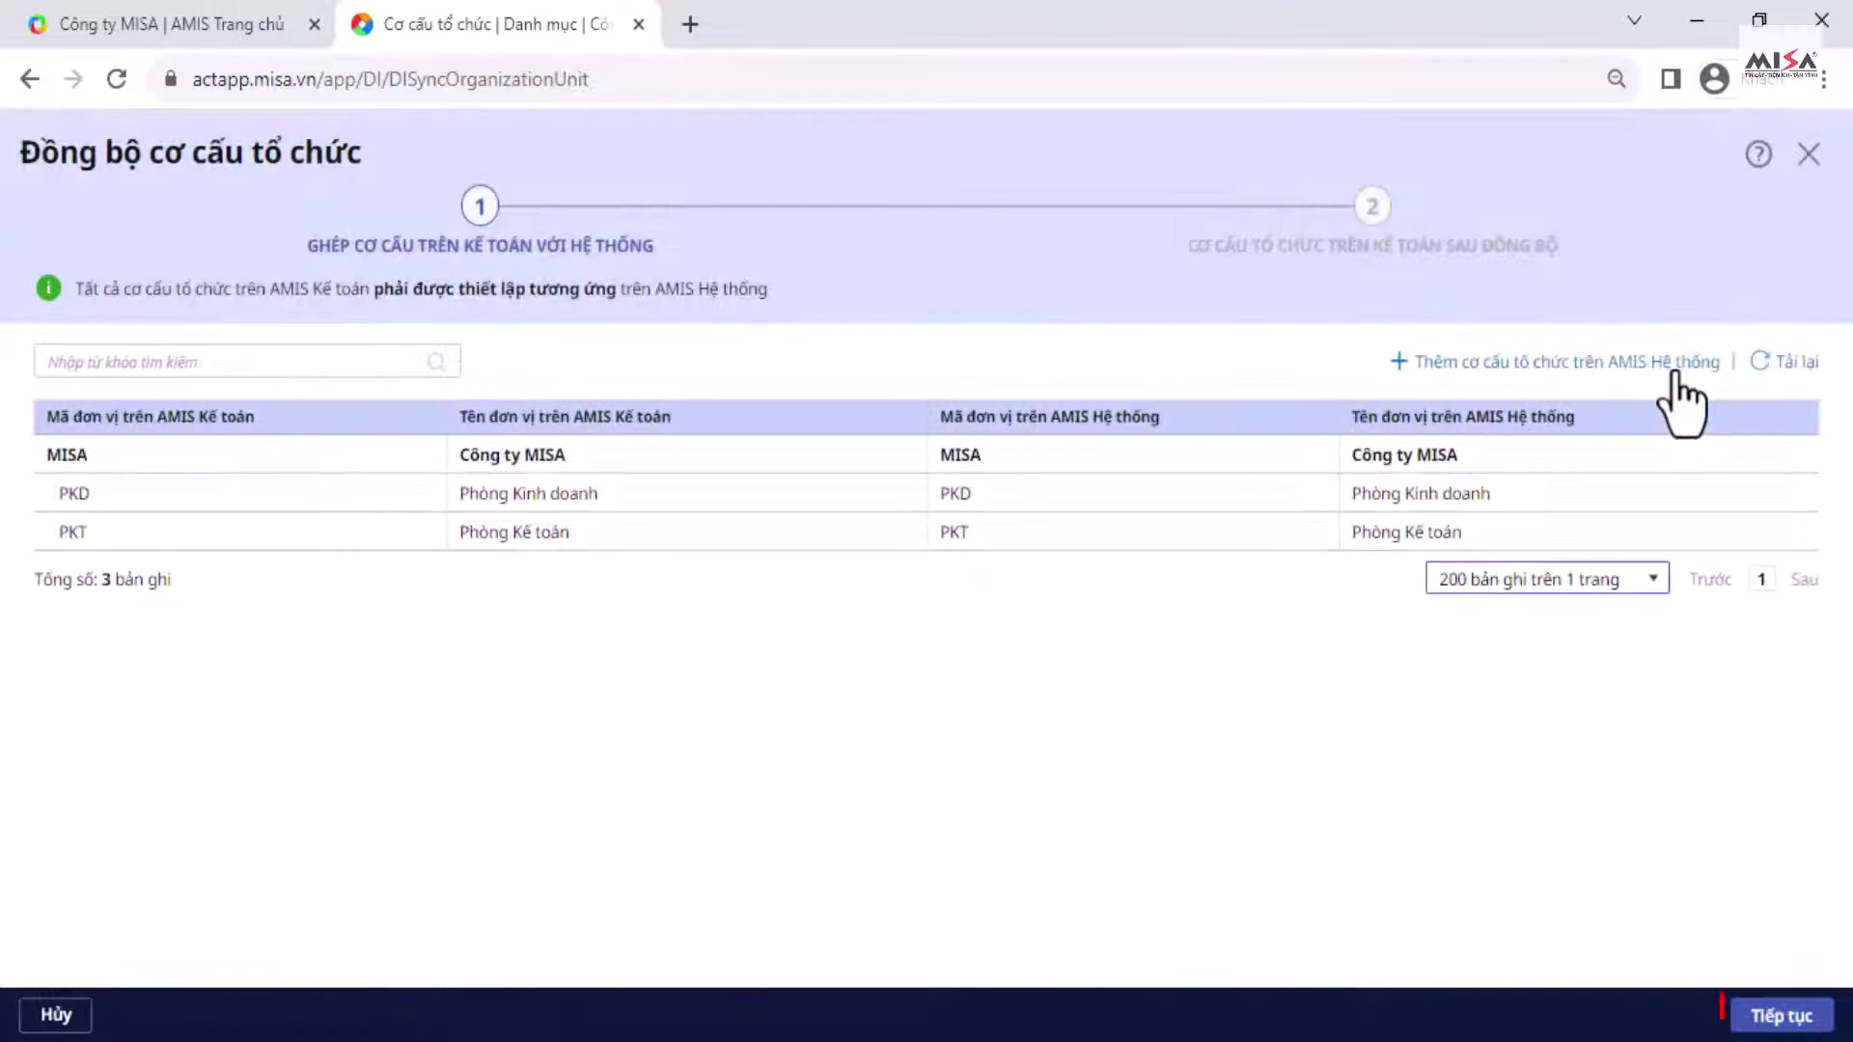
pyautogui.click(1748, 1015)
pyautogui.click(1744, 1023)
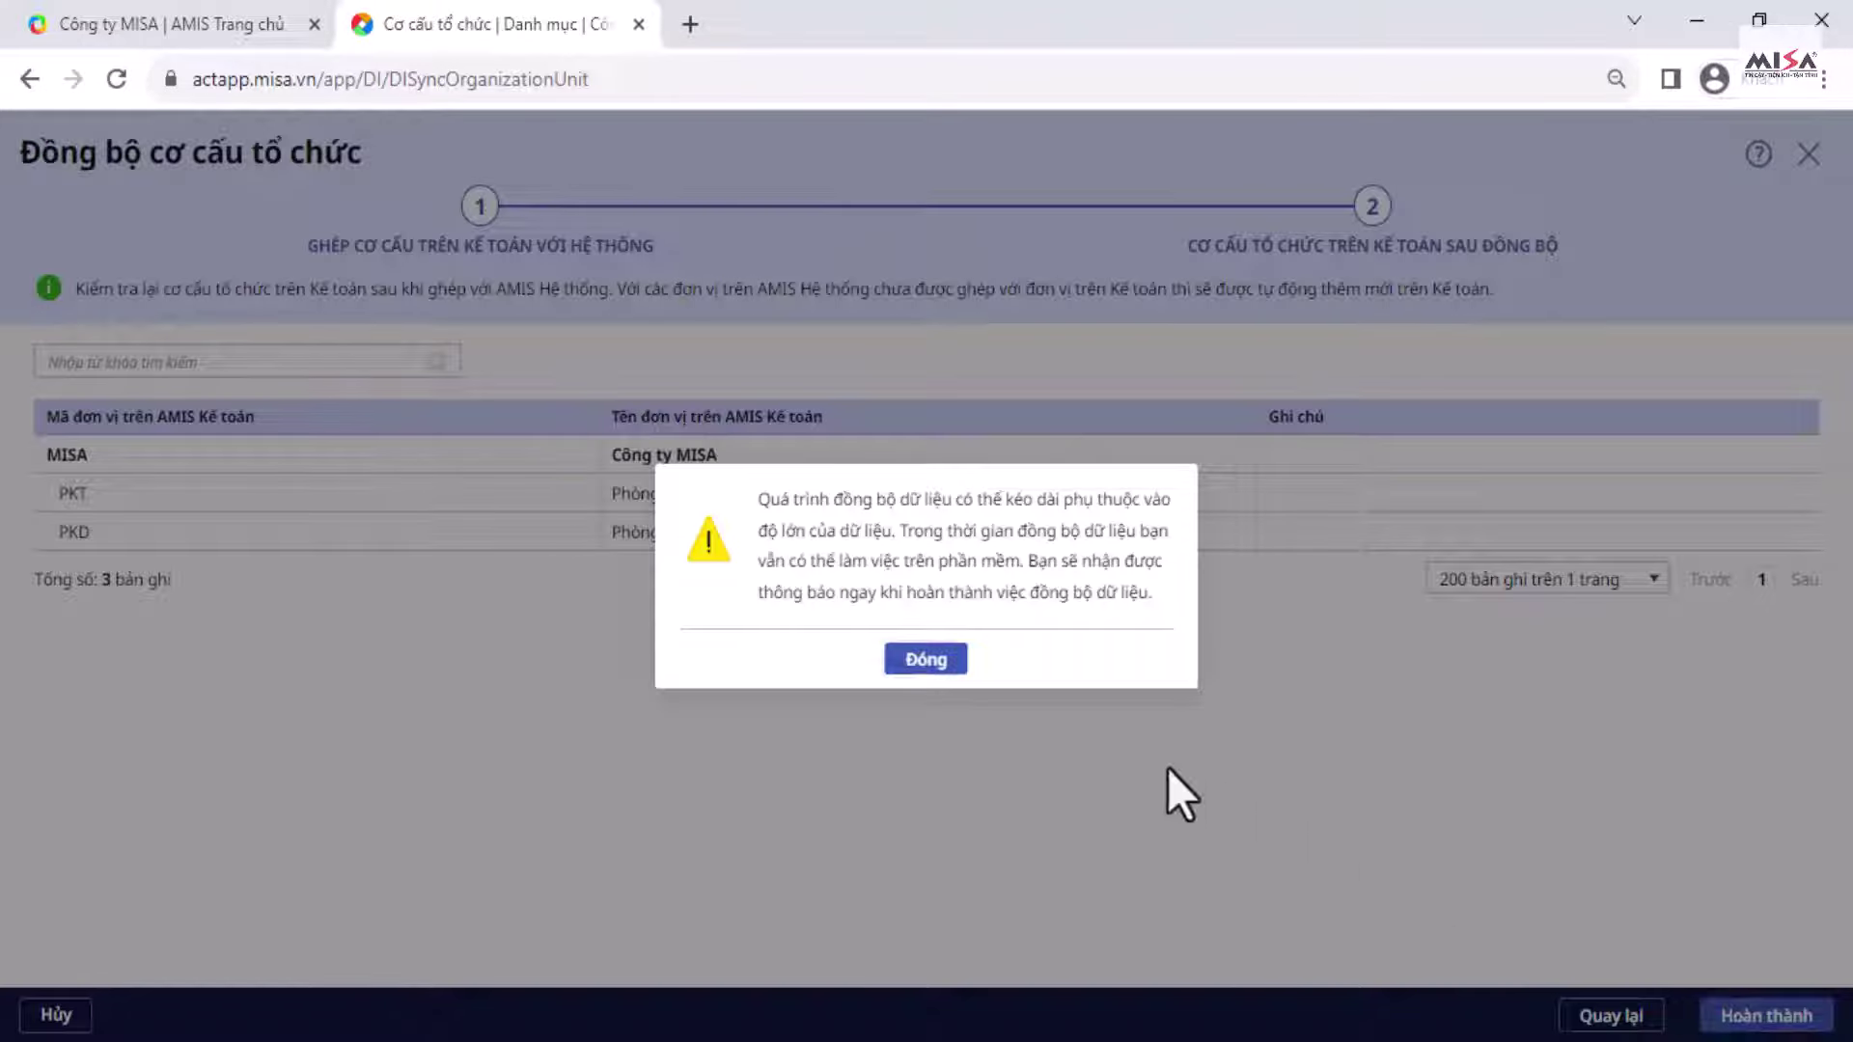
pyautogui.click(922, 664)
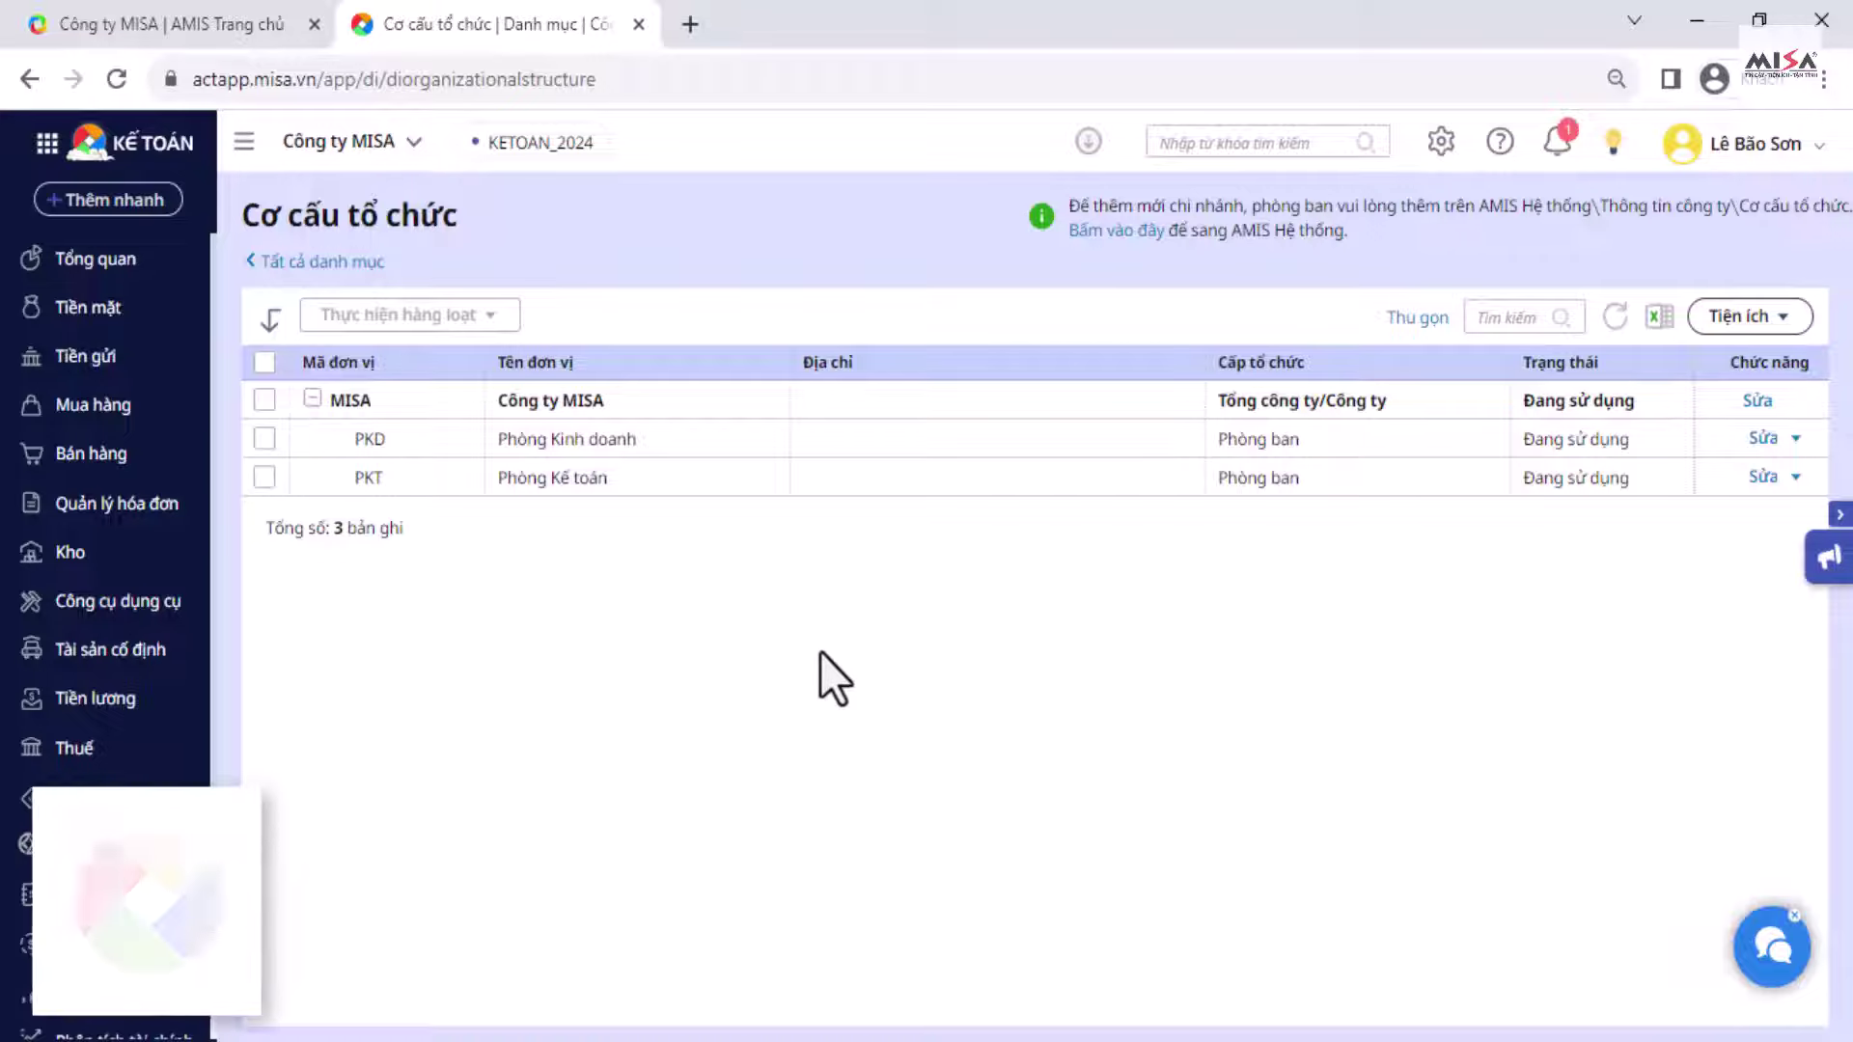
# Step: Start customer KH00001, filling CÔNG TY TNHH TIẾN ĐẠT's details from its tax code
pyautogui.click(333, 265)
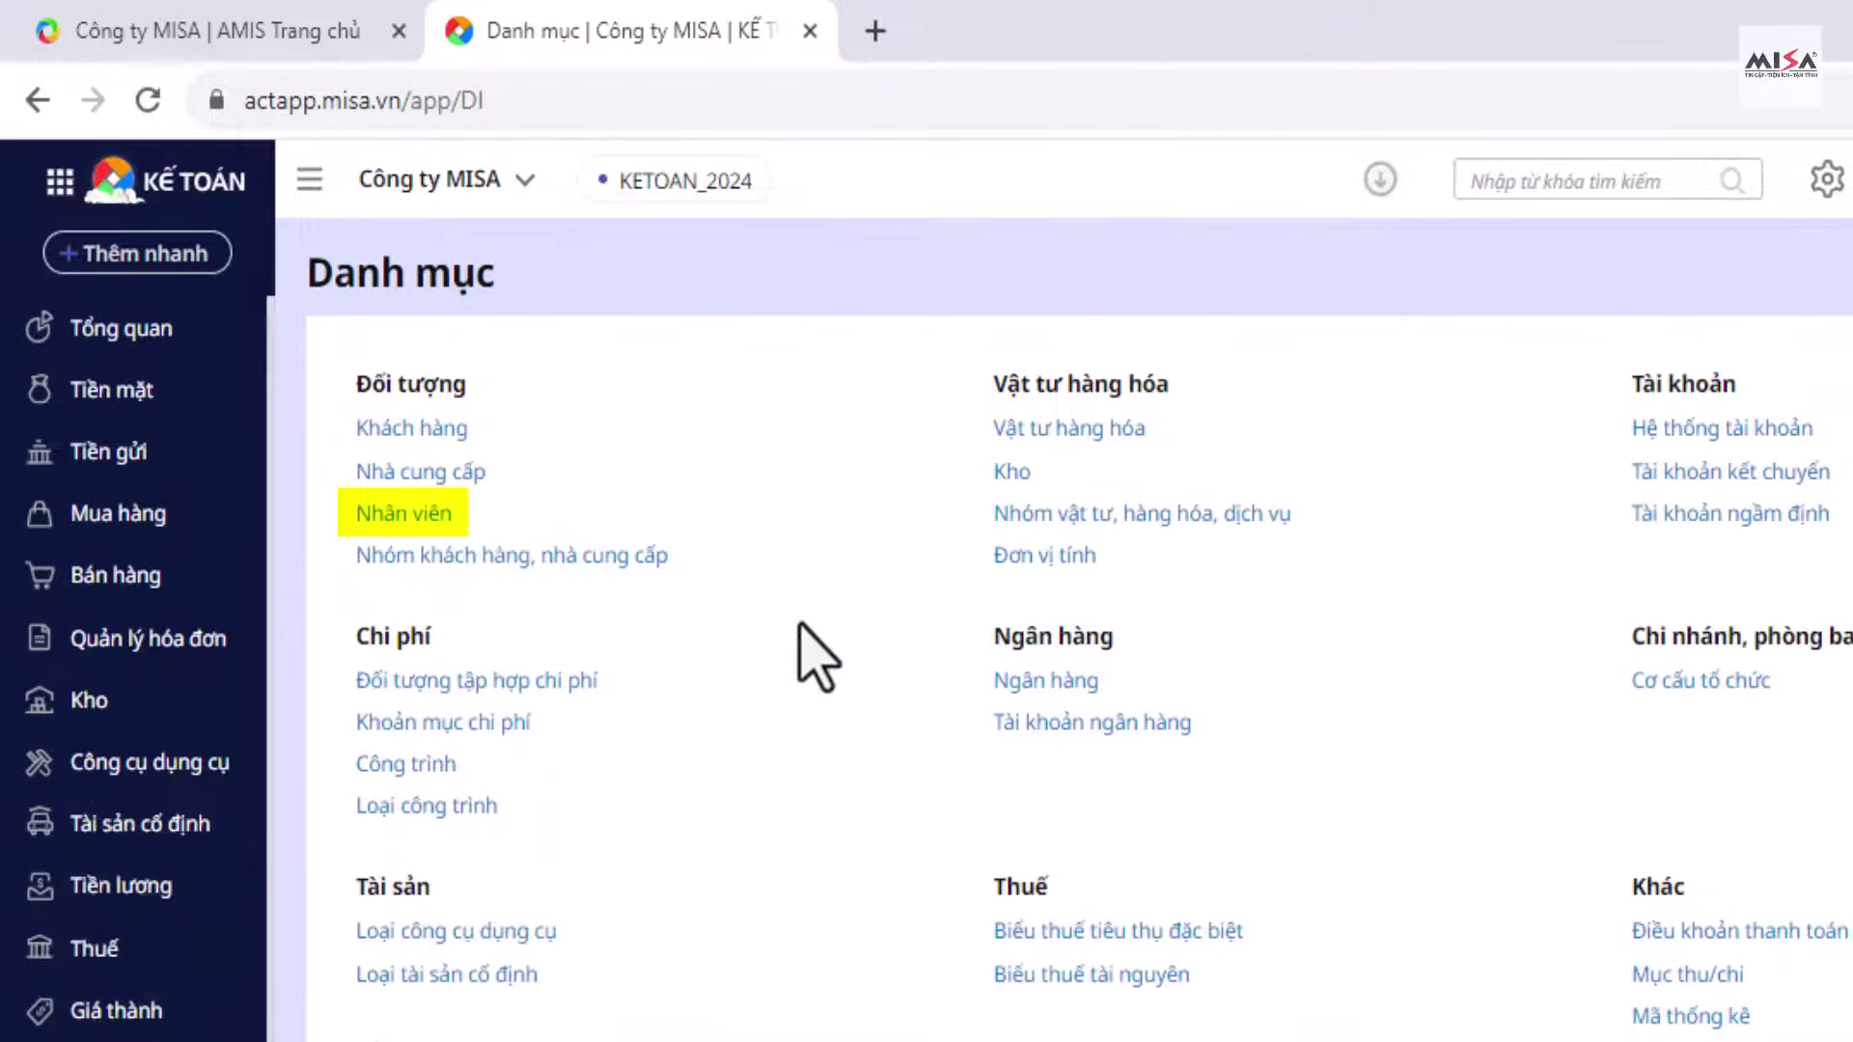
pyautogui.click(411, 429)
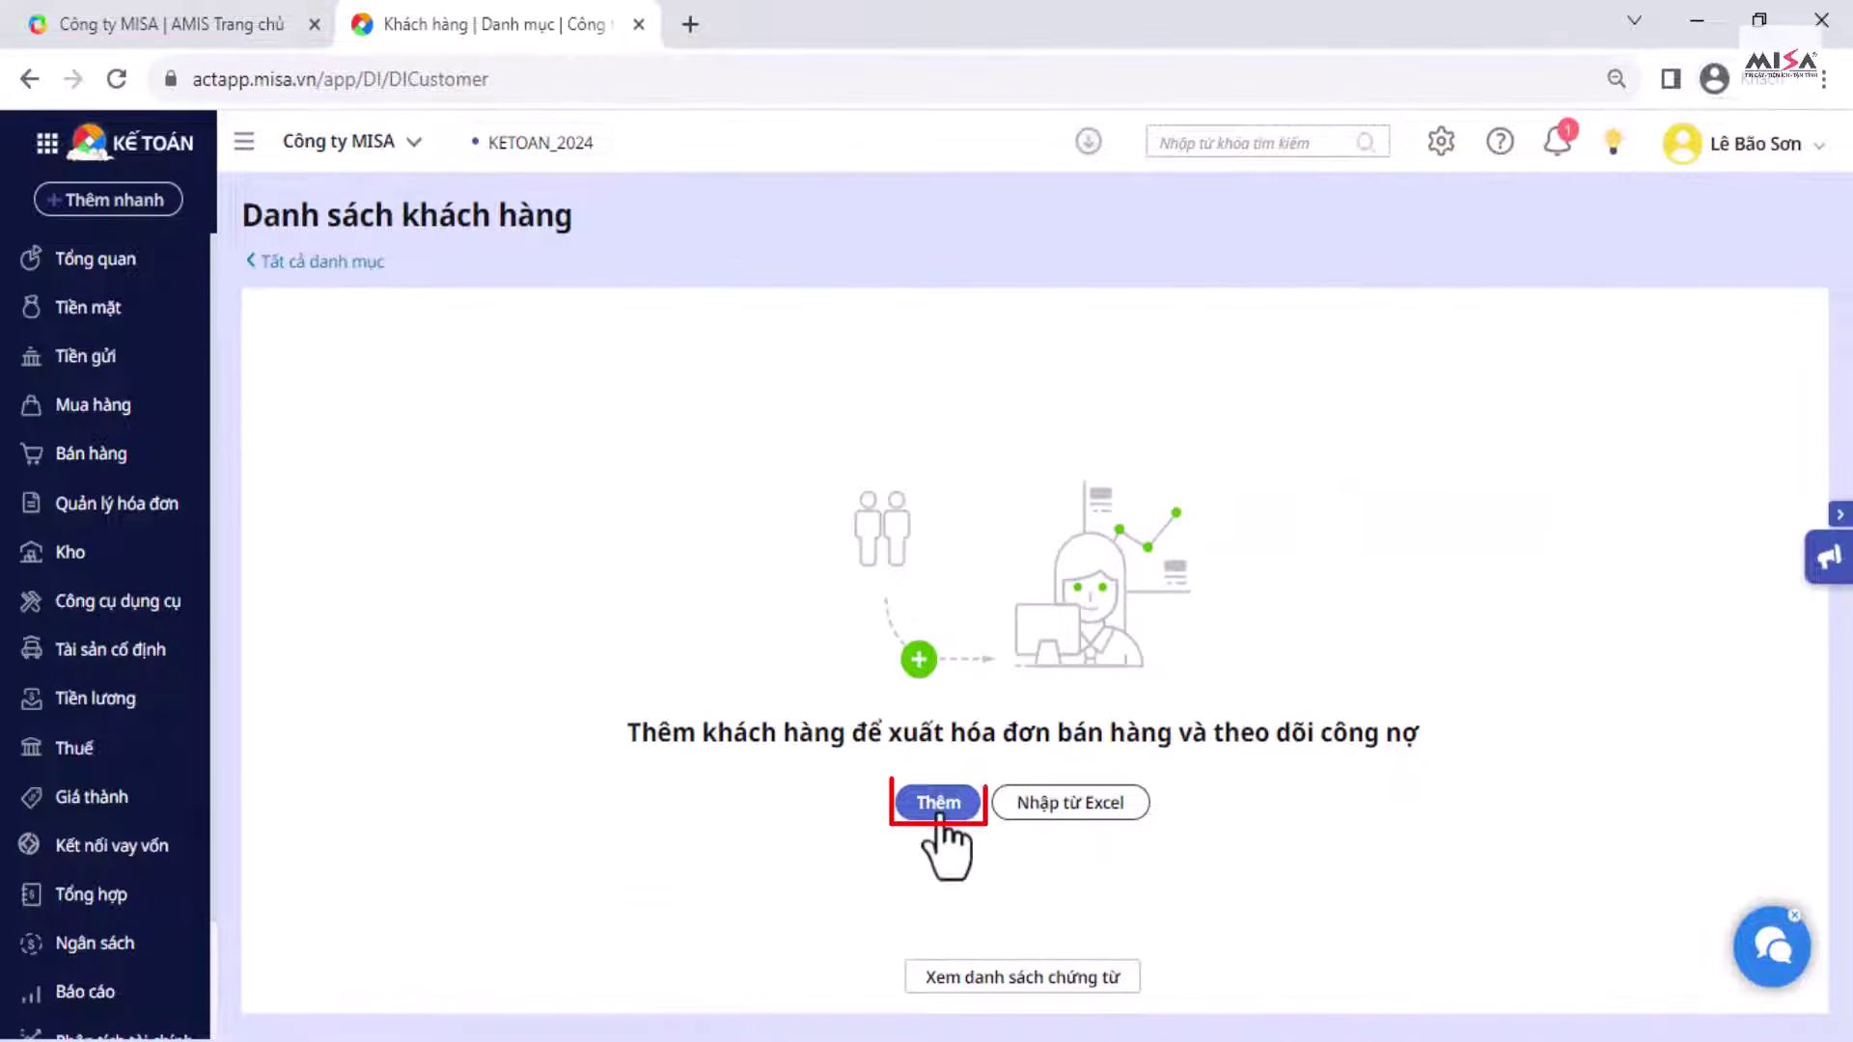
pyautogui.click(938, 810)
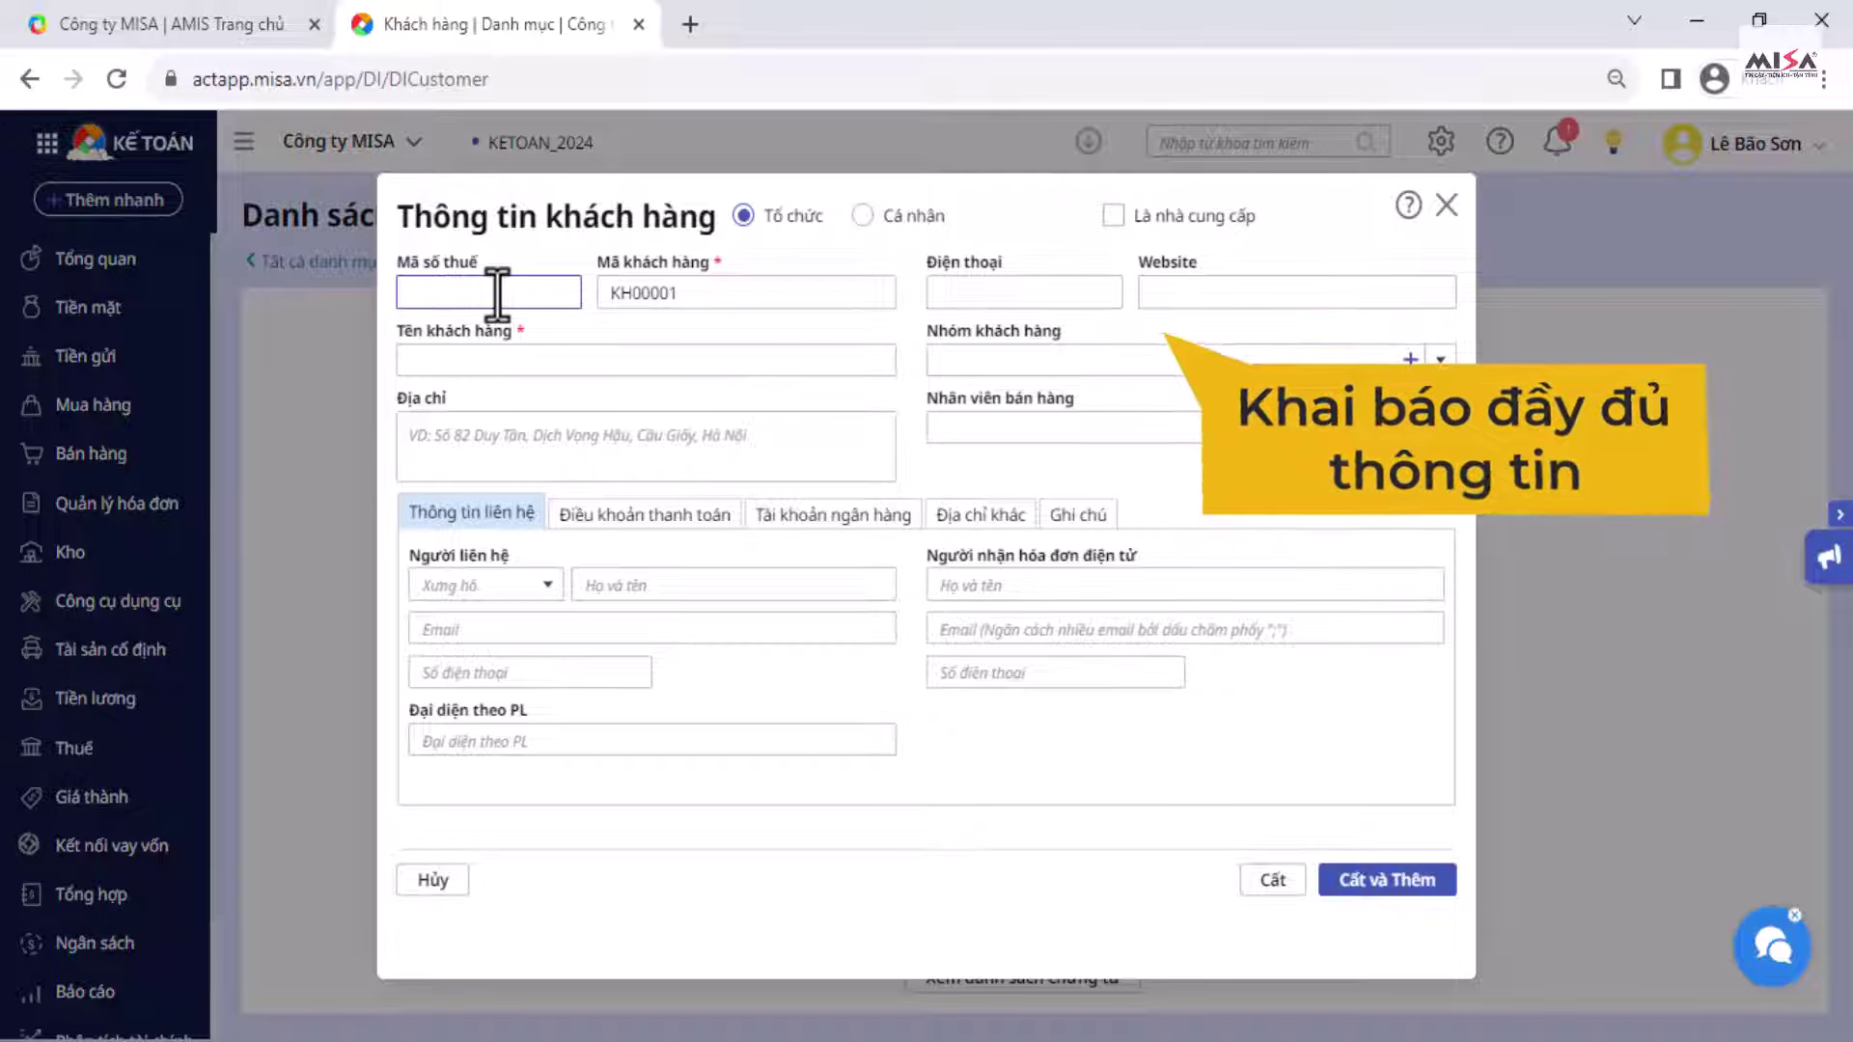
pyautogui.write('010')
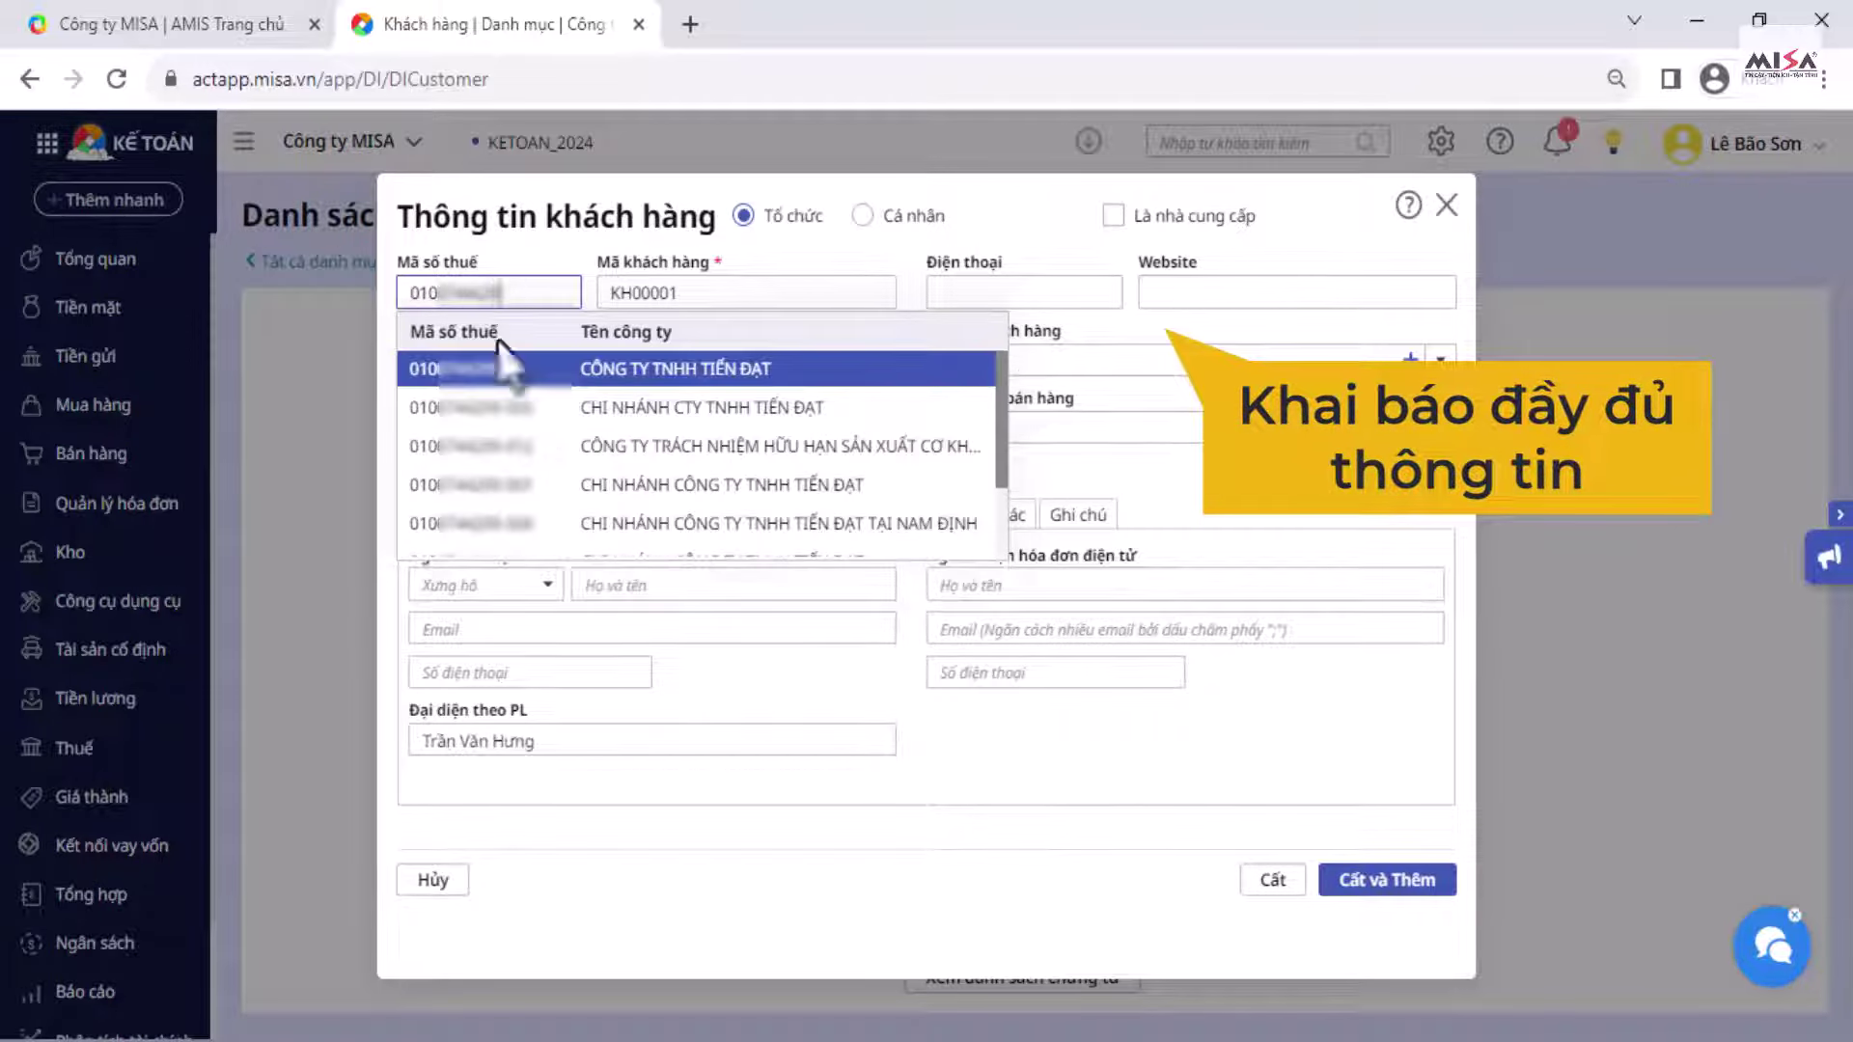
pyautogui.click(497, 372)
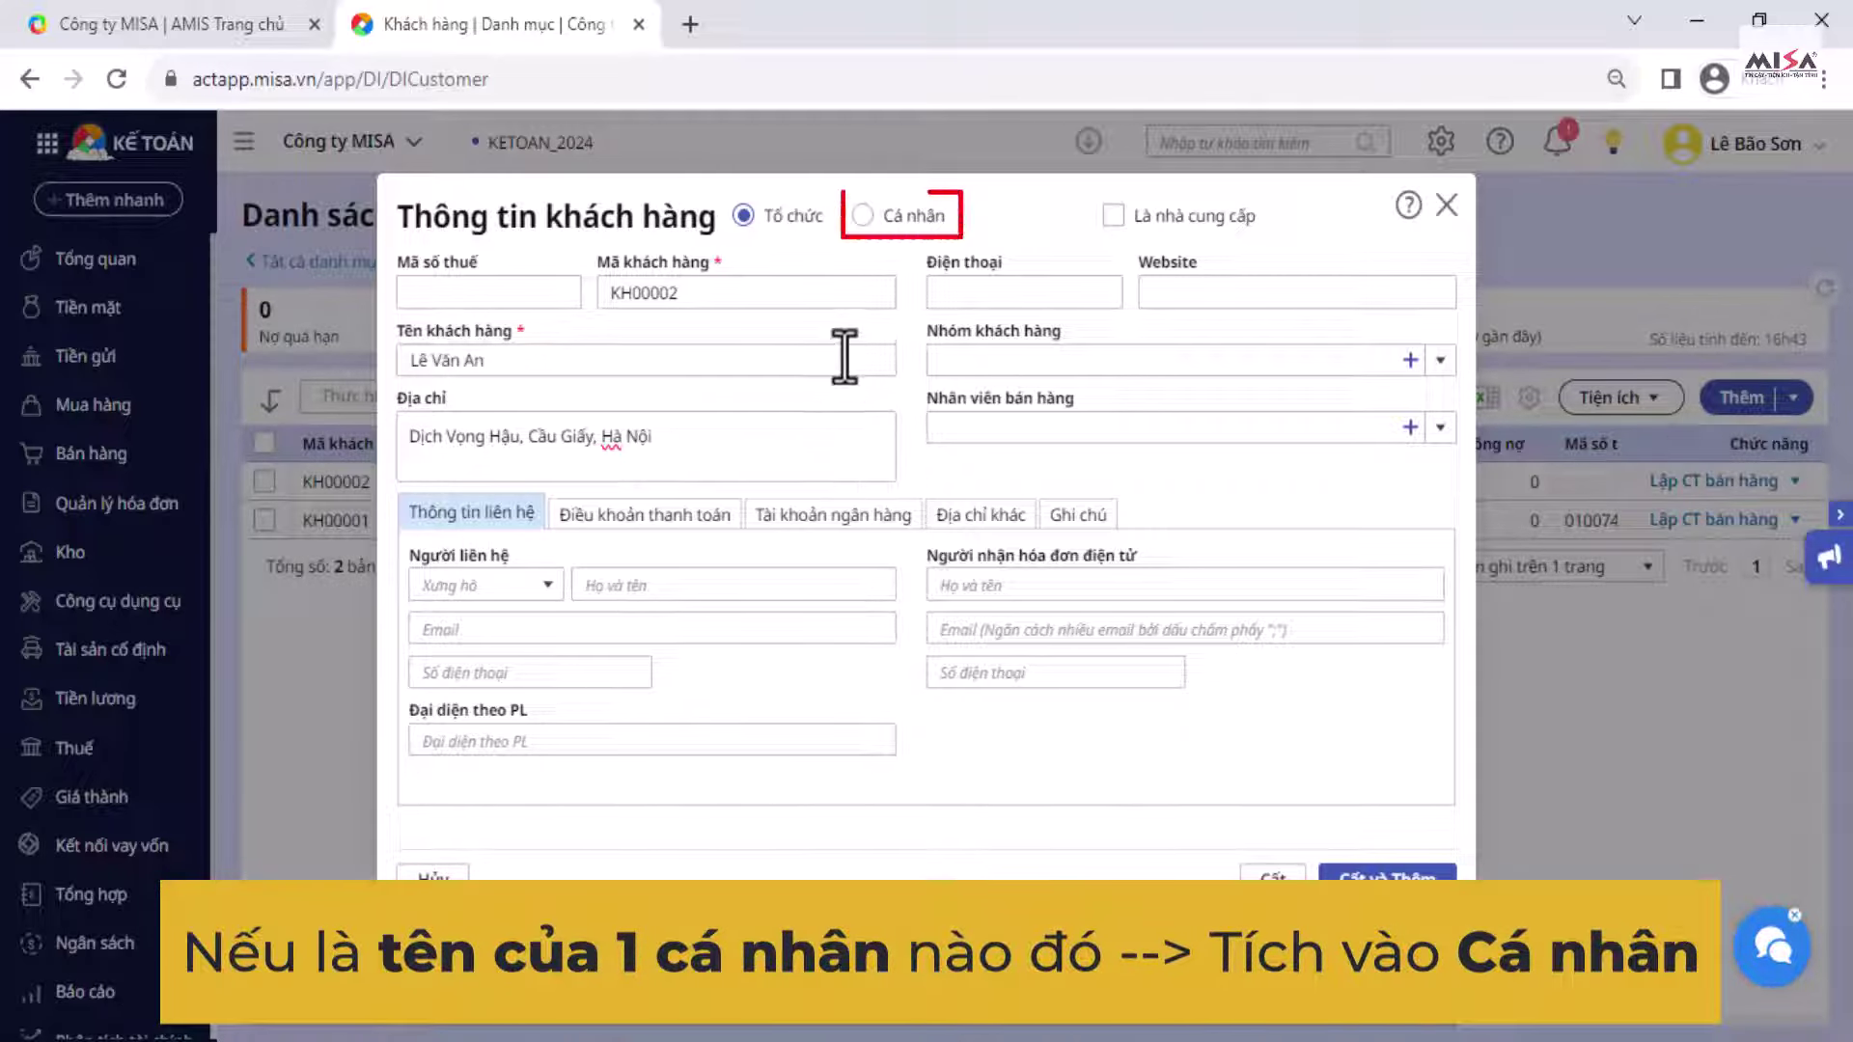
pyautogui.click(858, 227)
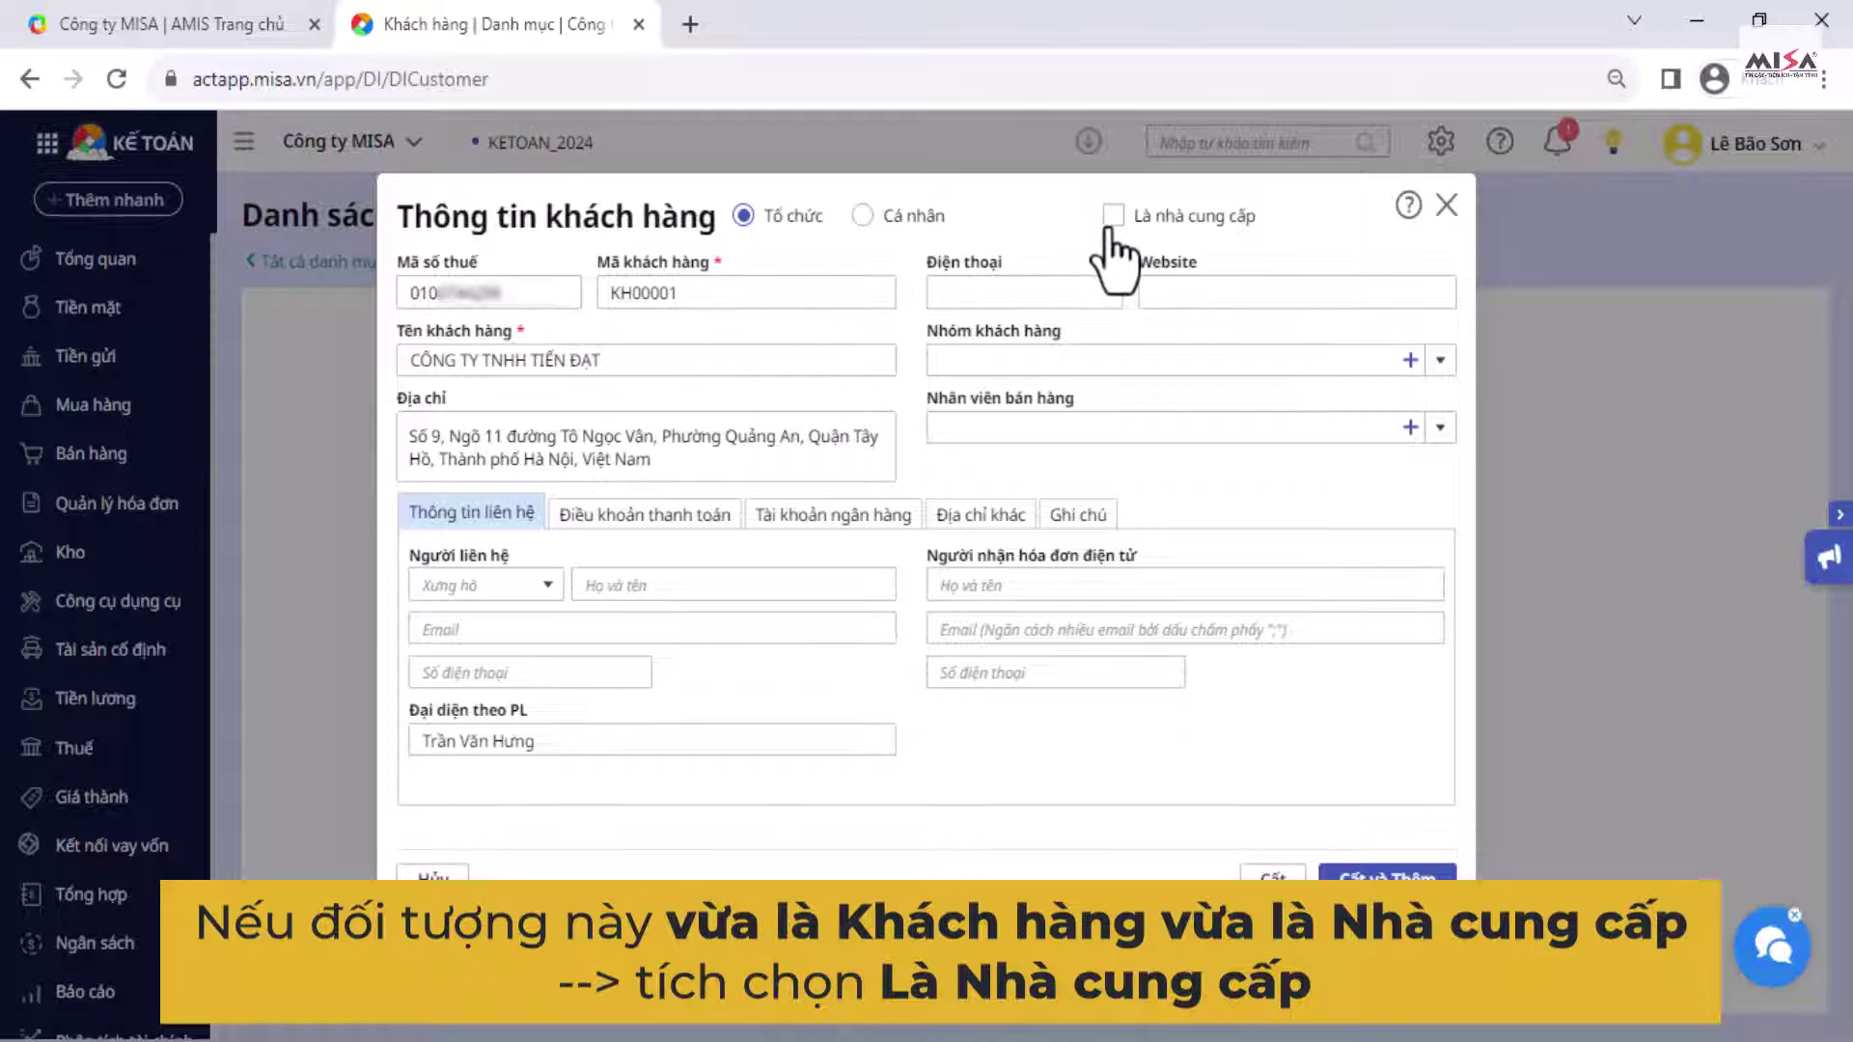
# Step: Mark KH00001 as also a supplier, enter the e-invoice recipient's name, e-mail and phone, and save
pyautogui.click(1112, 236)
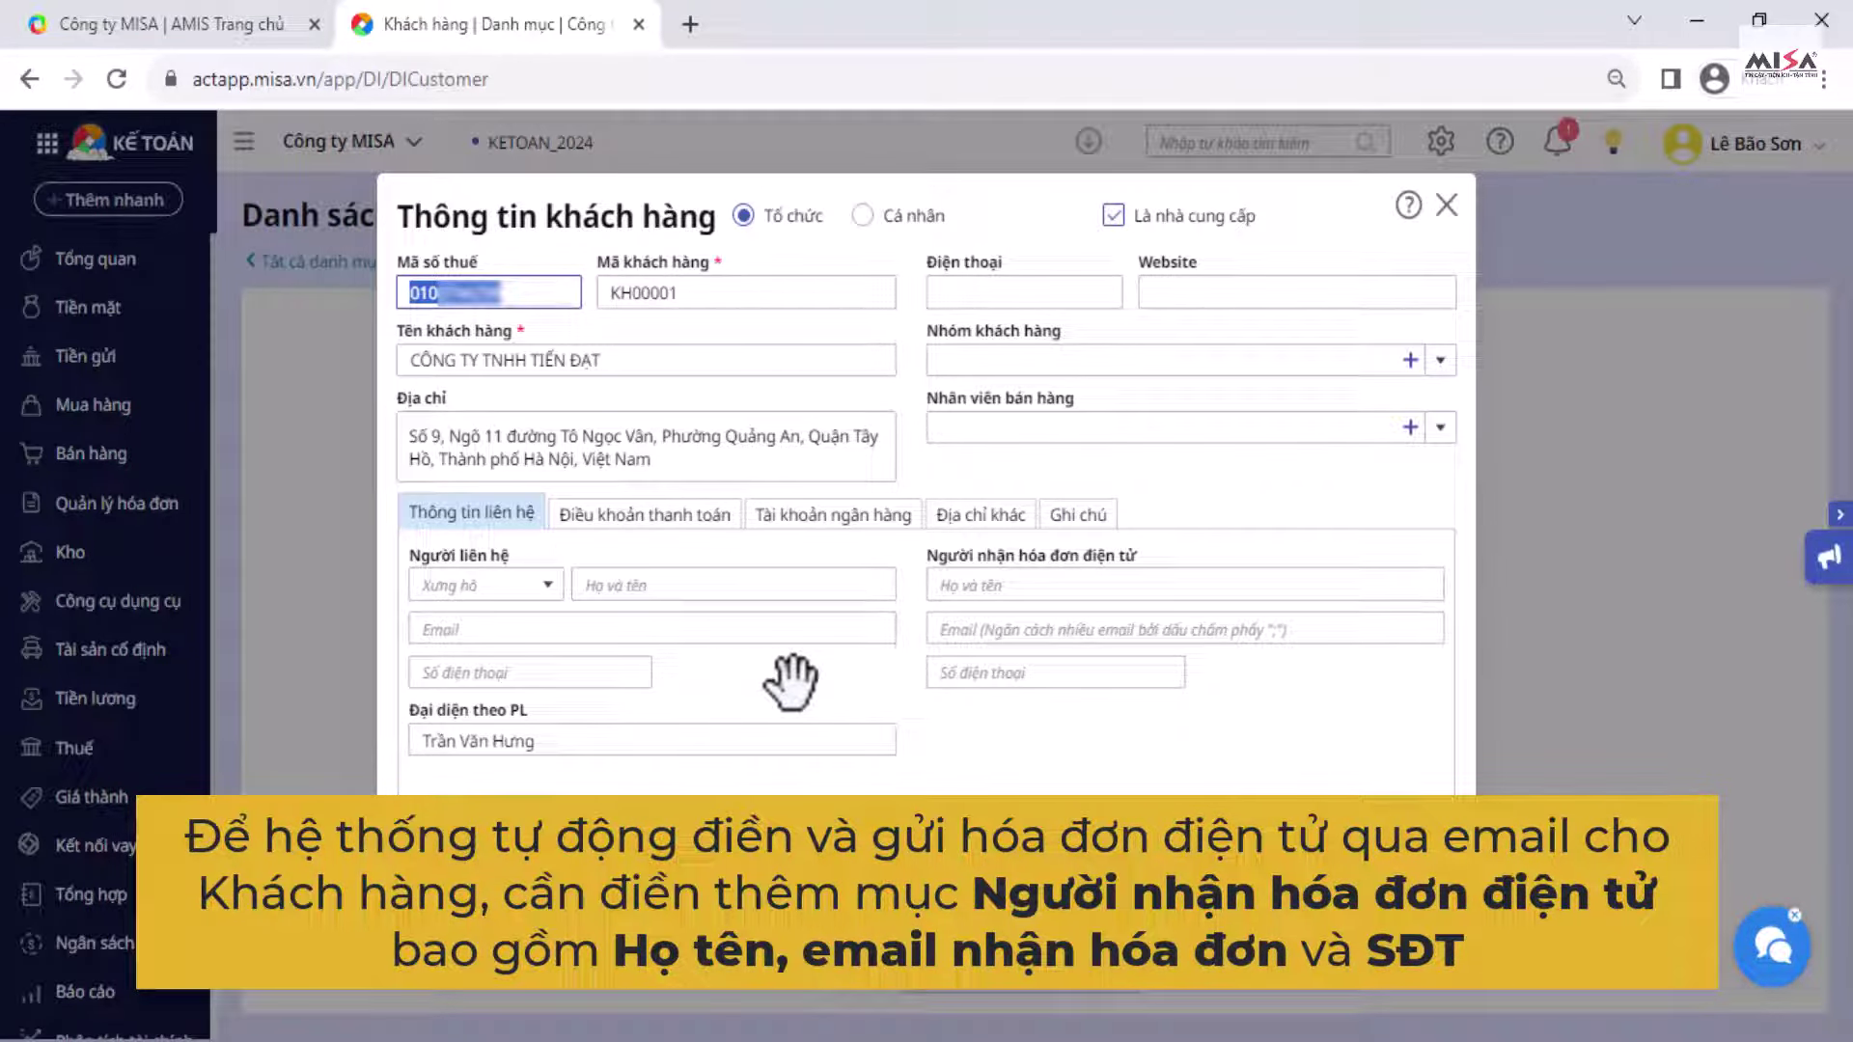
pyautogui.click(1003, 590)
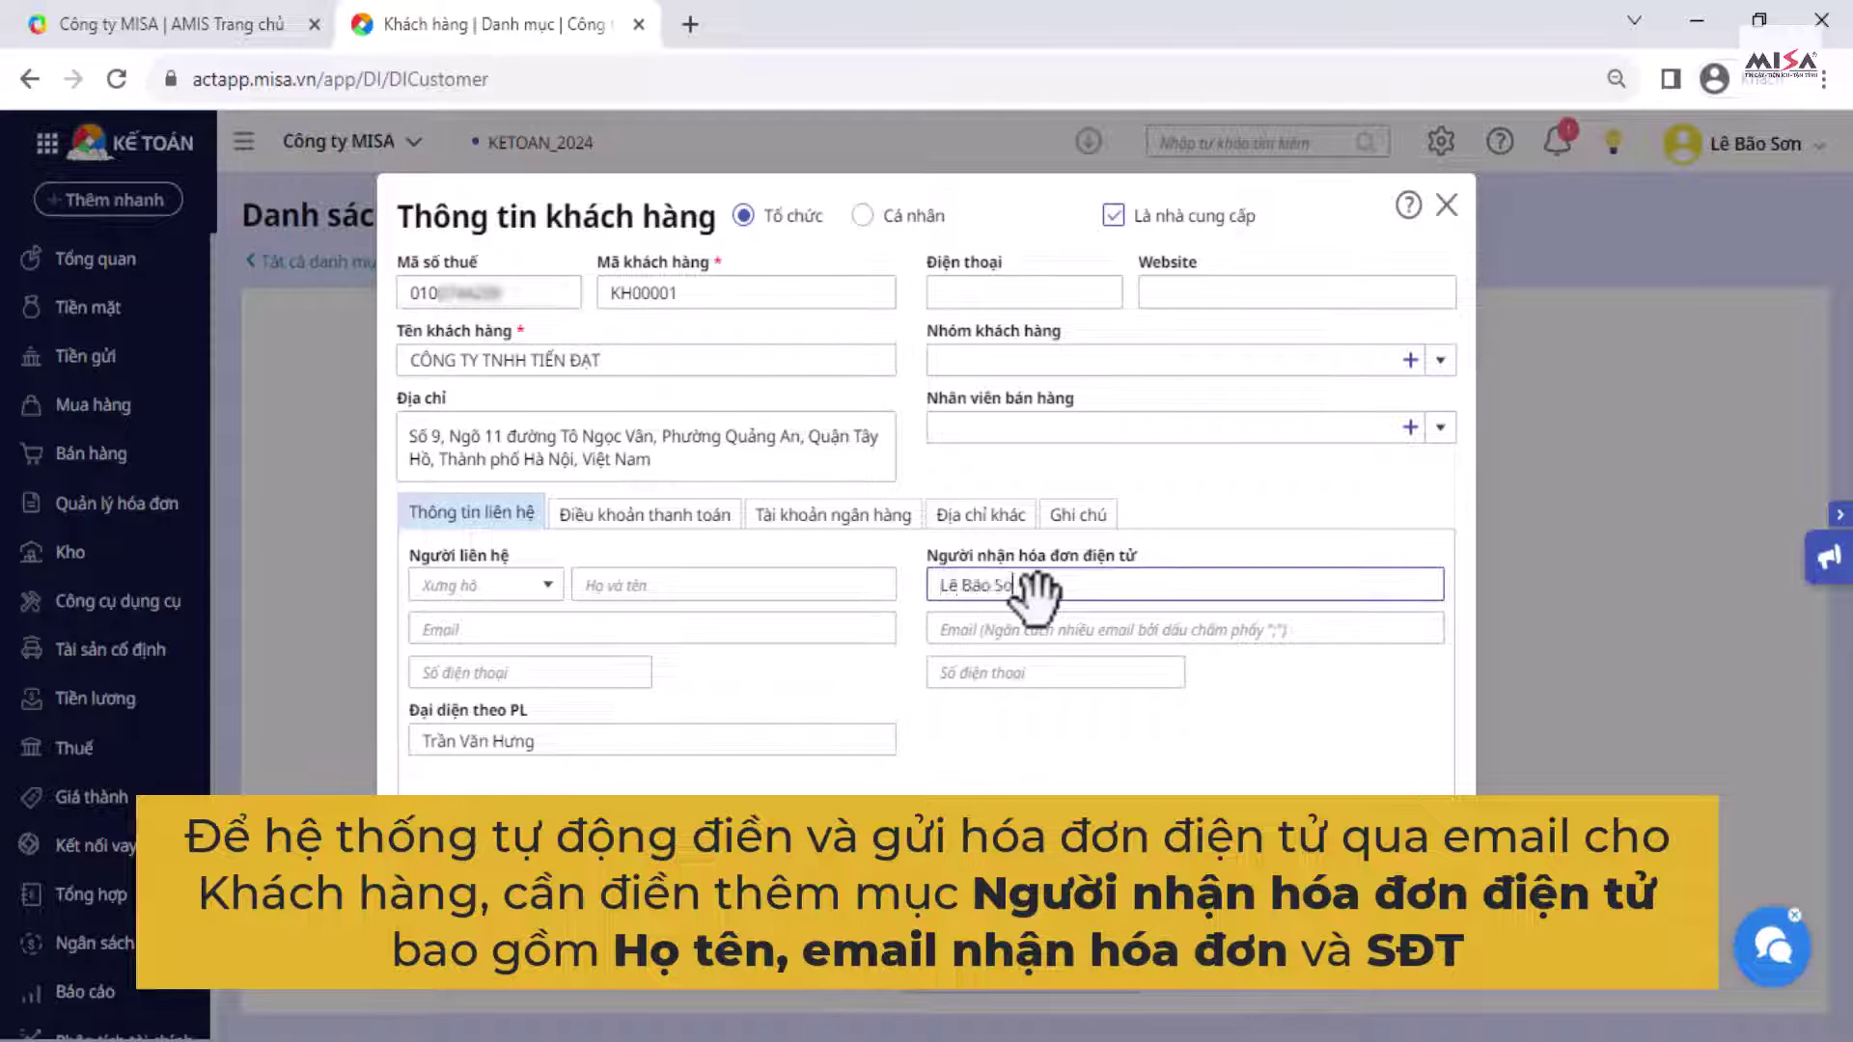
pyautogui.click(1207, 629)
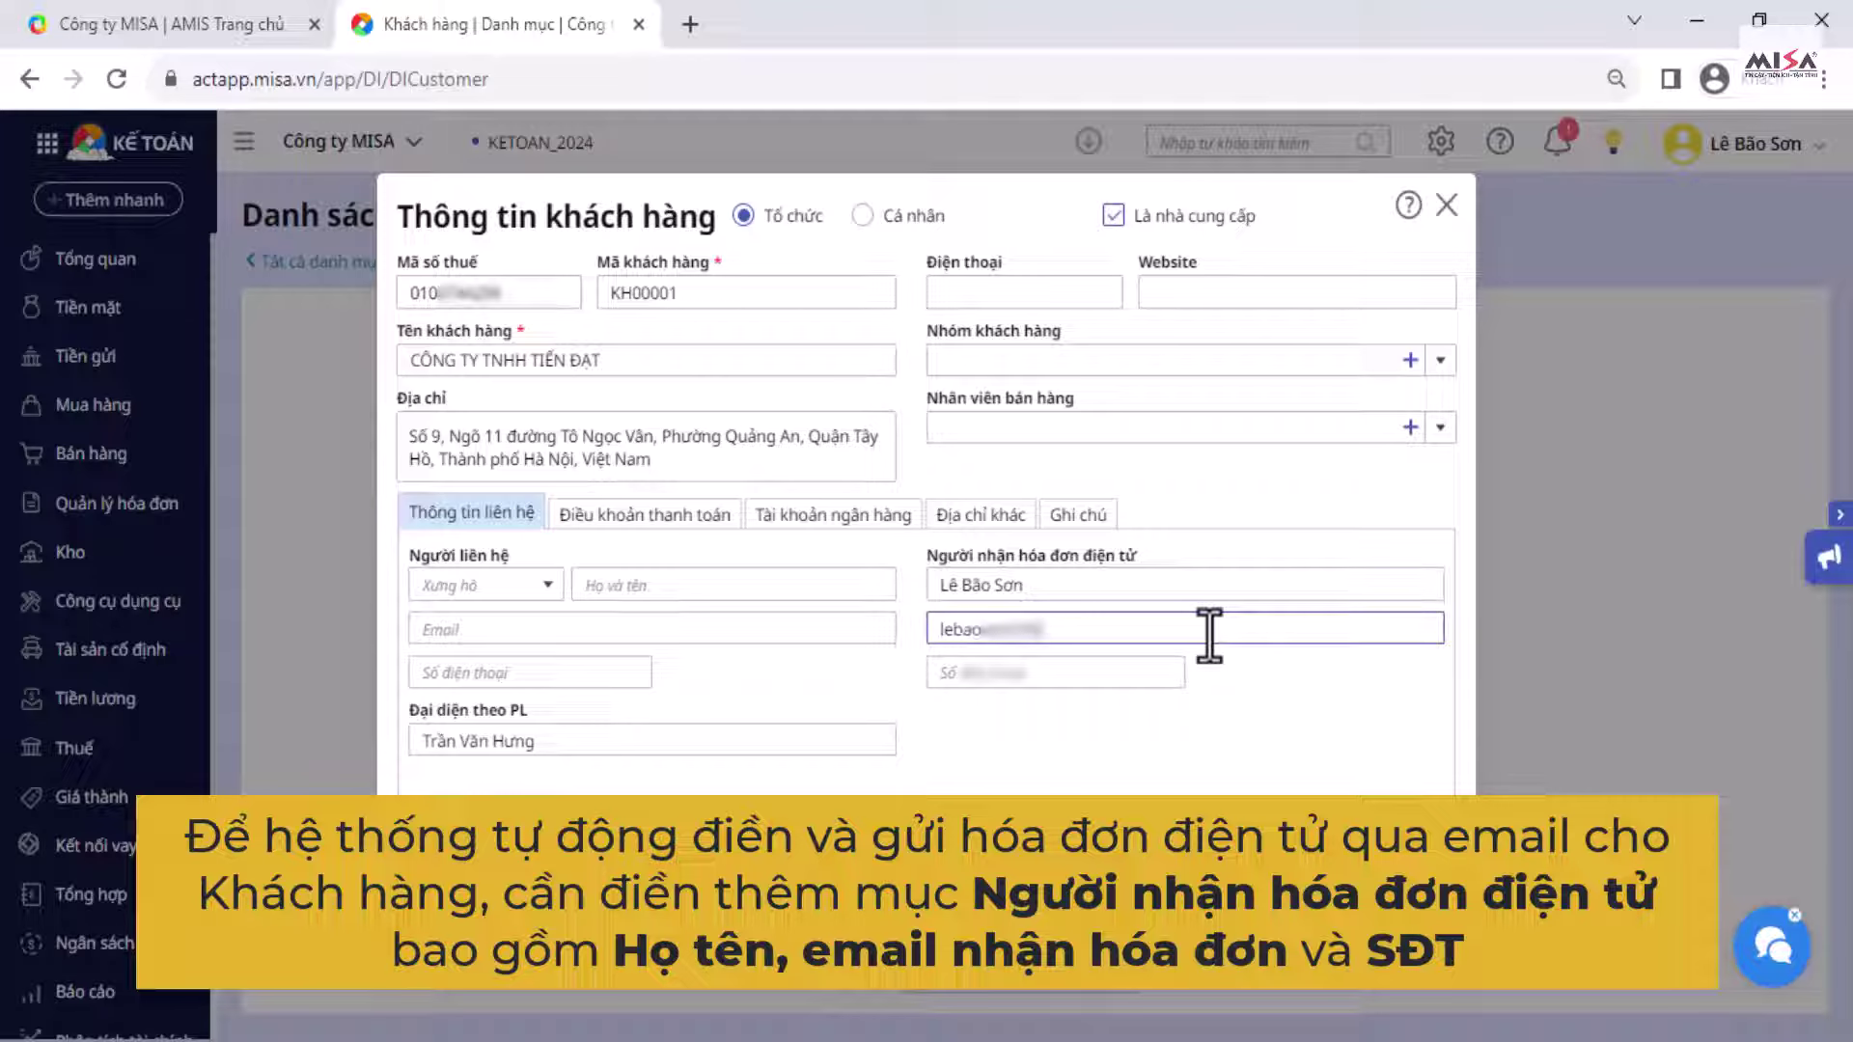
pyautogui.press('Tab')
pyautogui.write('09')
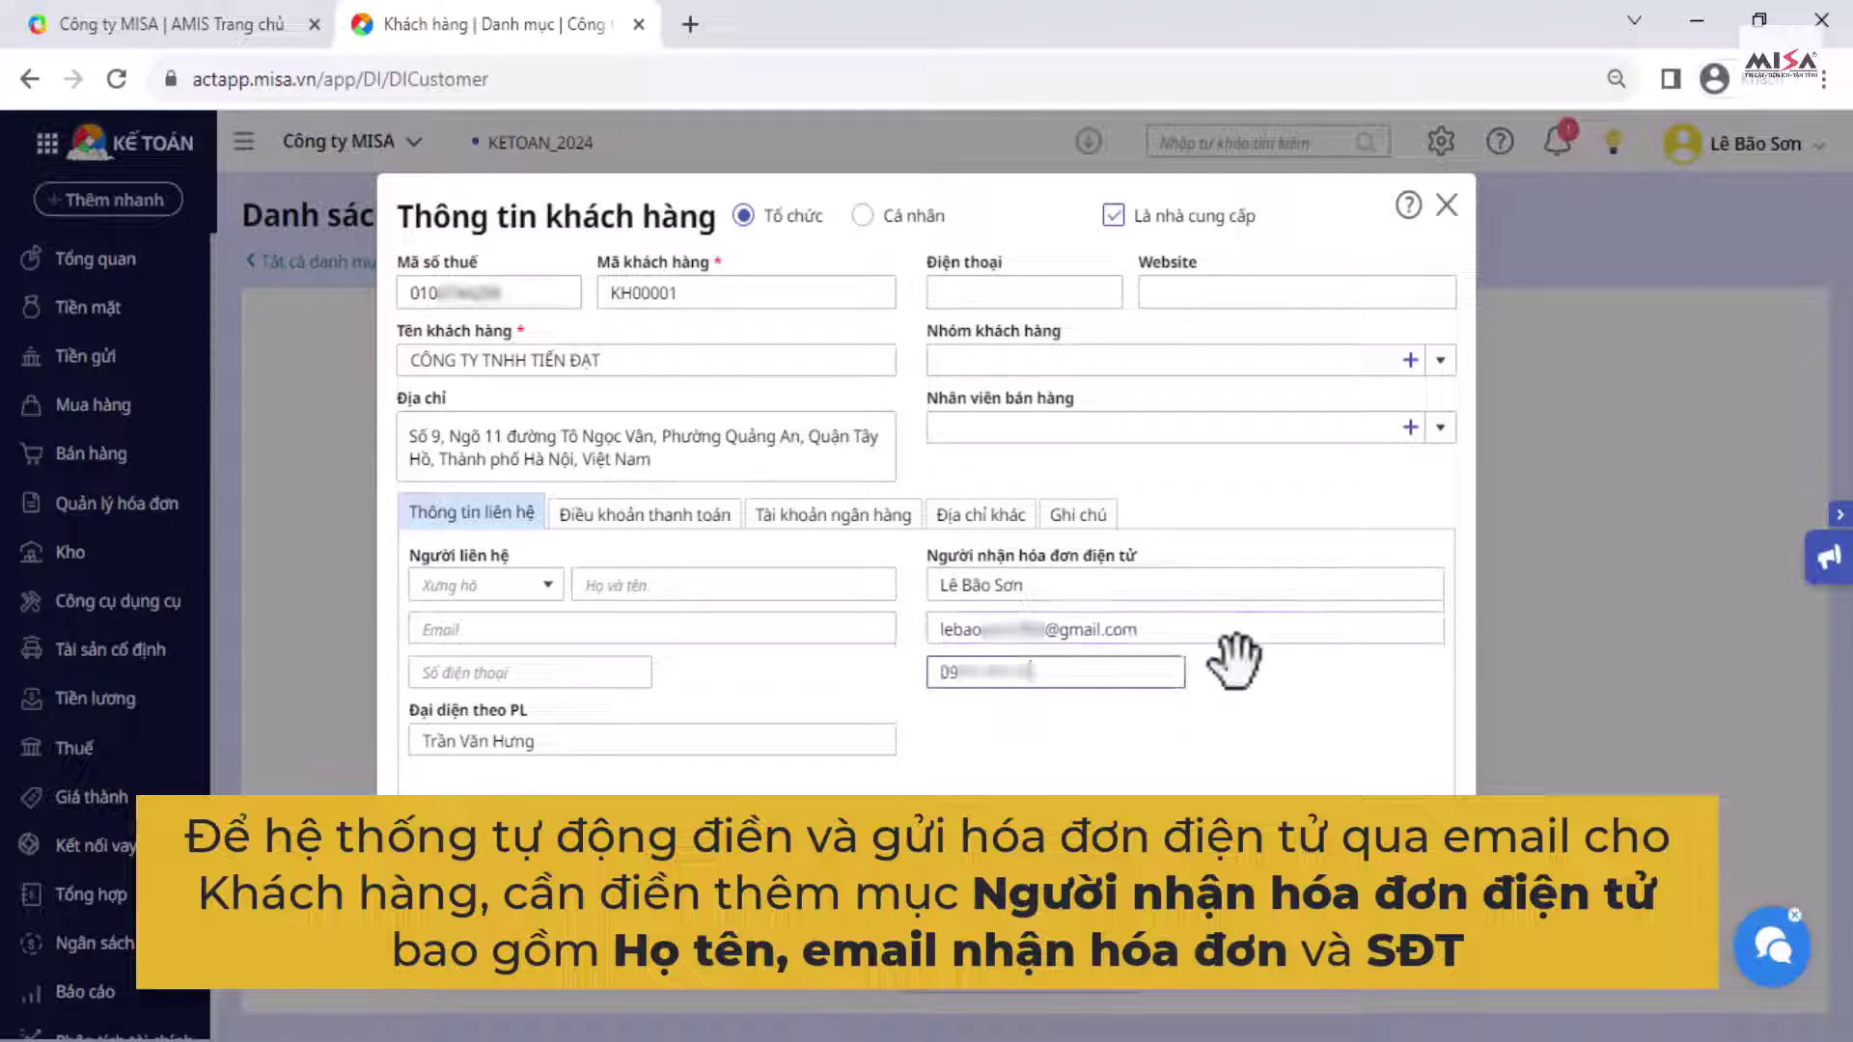
pyautogui.click(1238, 687)
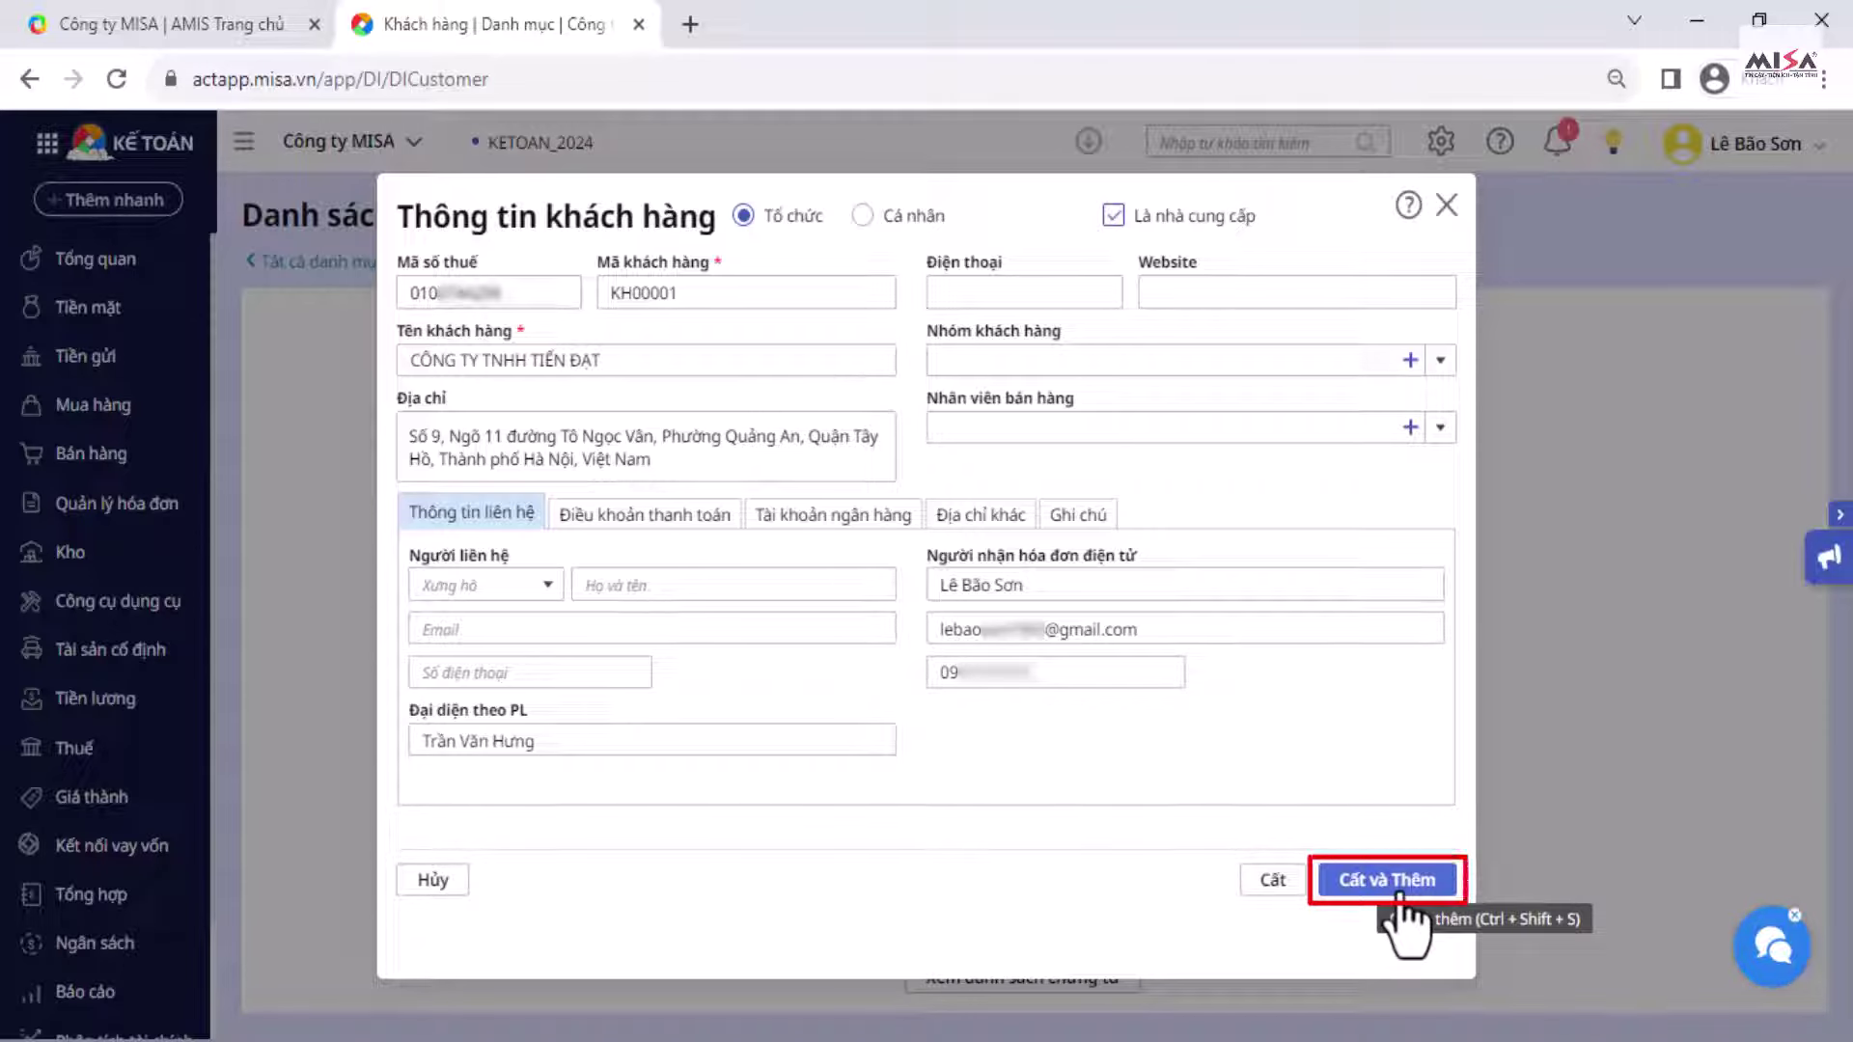
pyautogui.click(1274, 899)
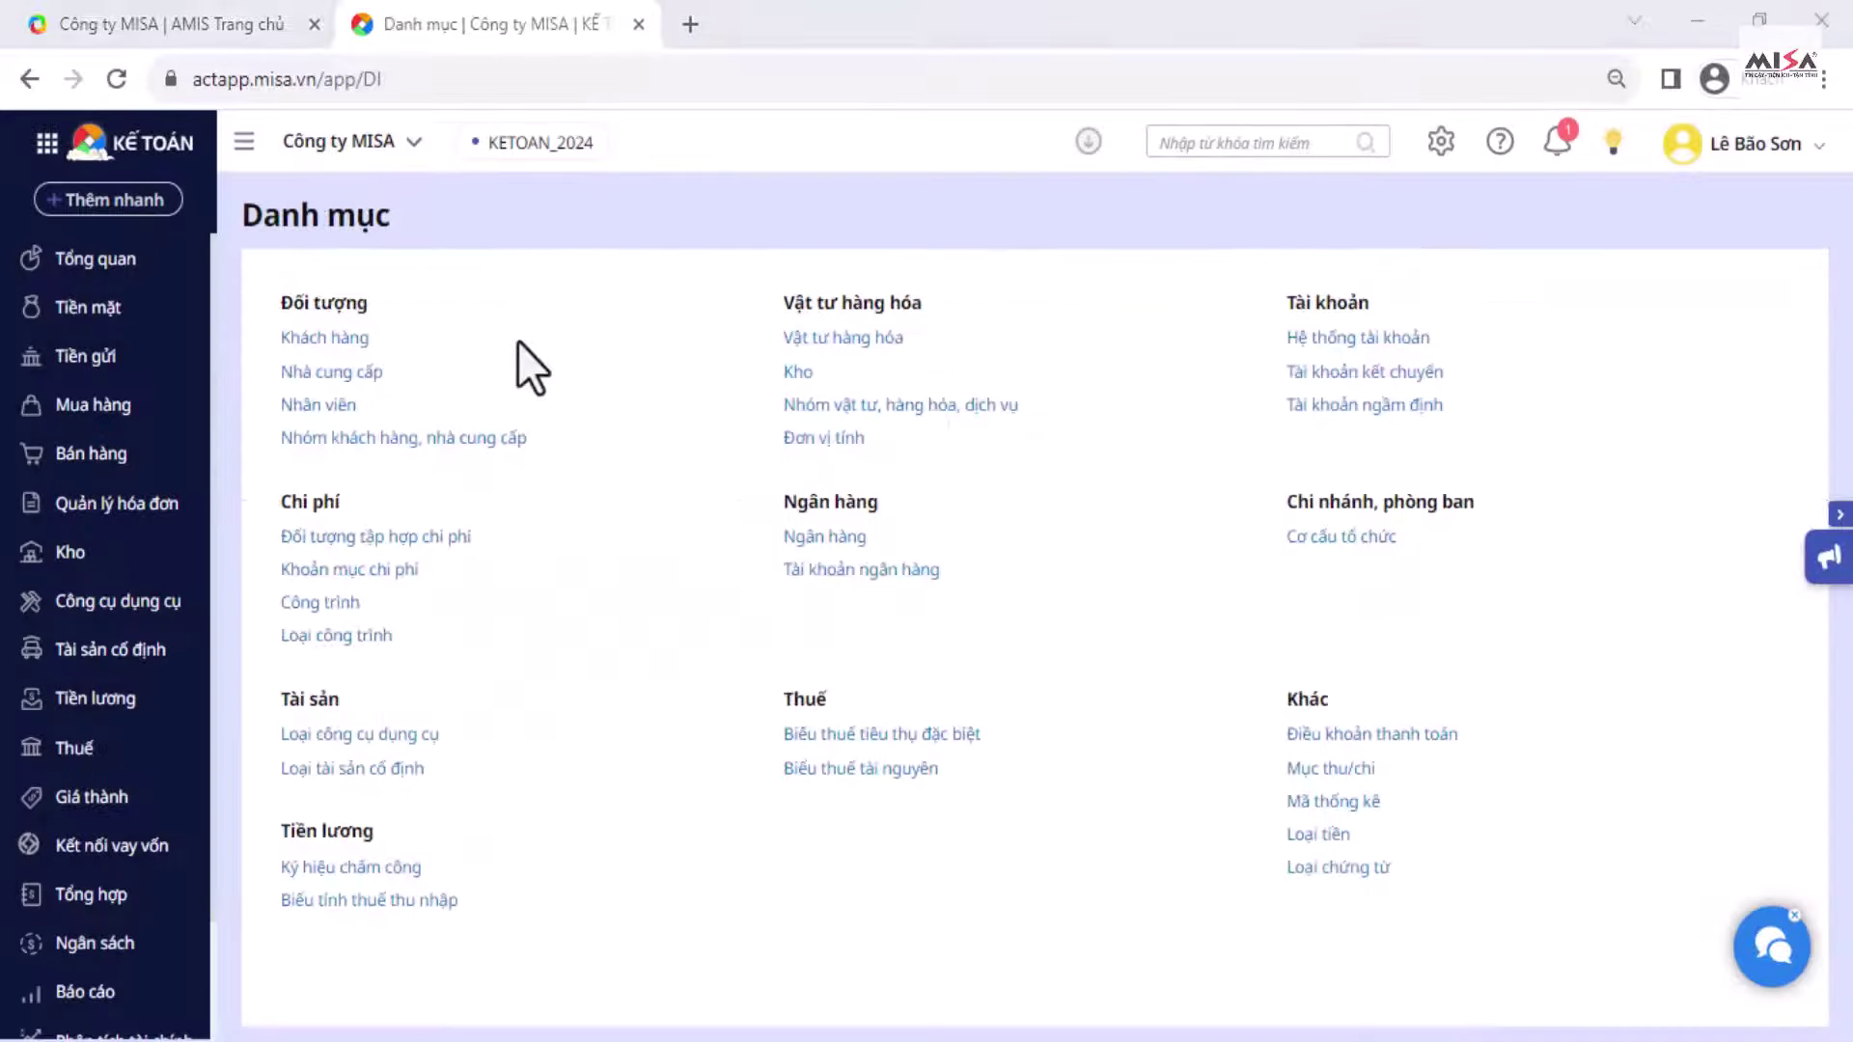
# Step: Add supplier TIENPHONG, Công ty cổ phần Tiền Phong, with its address, and save it
pyautogui.click(372, 380)
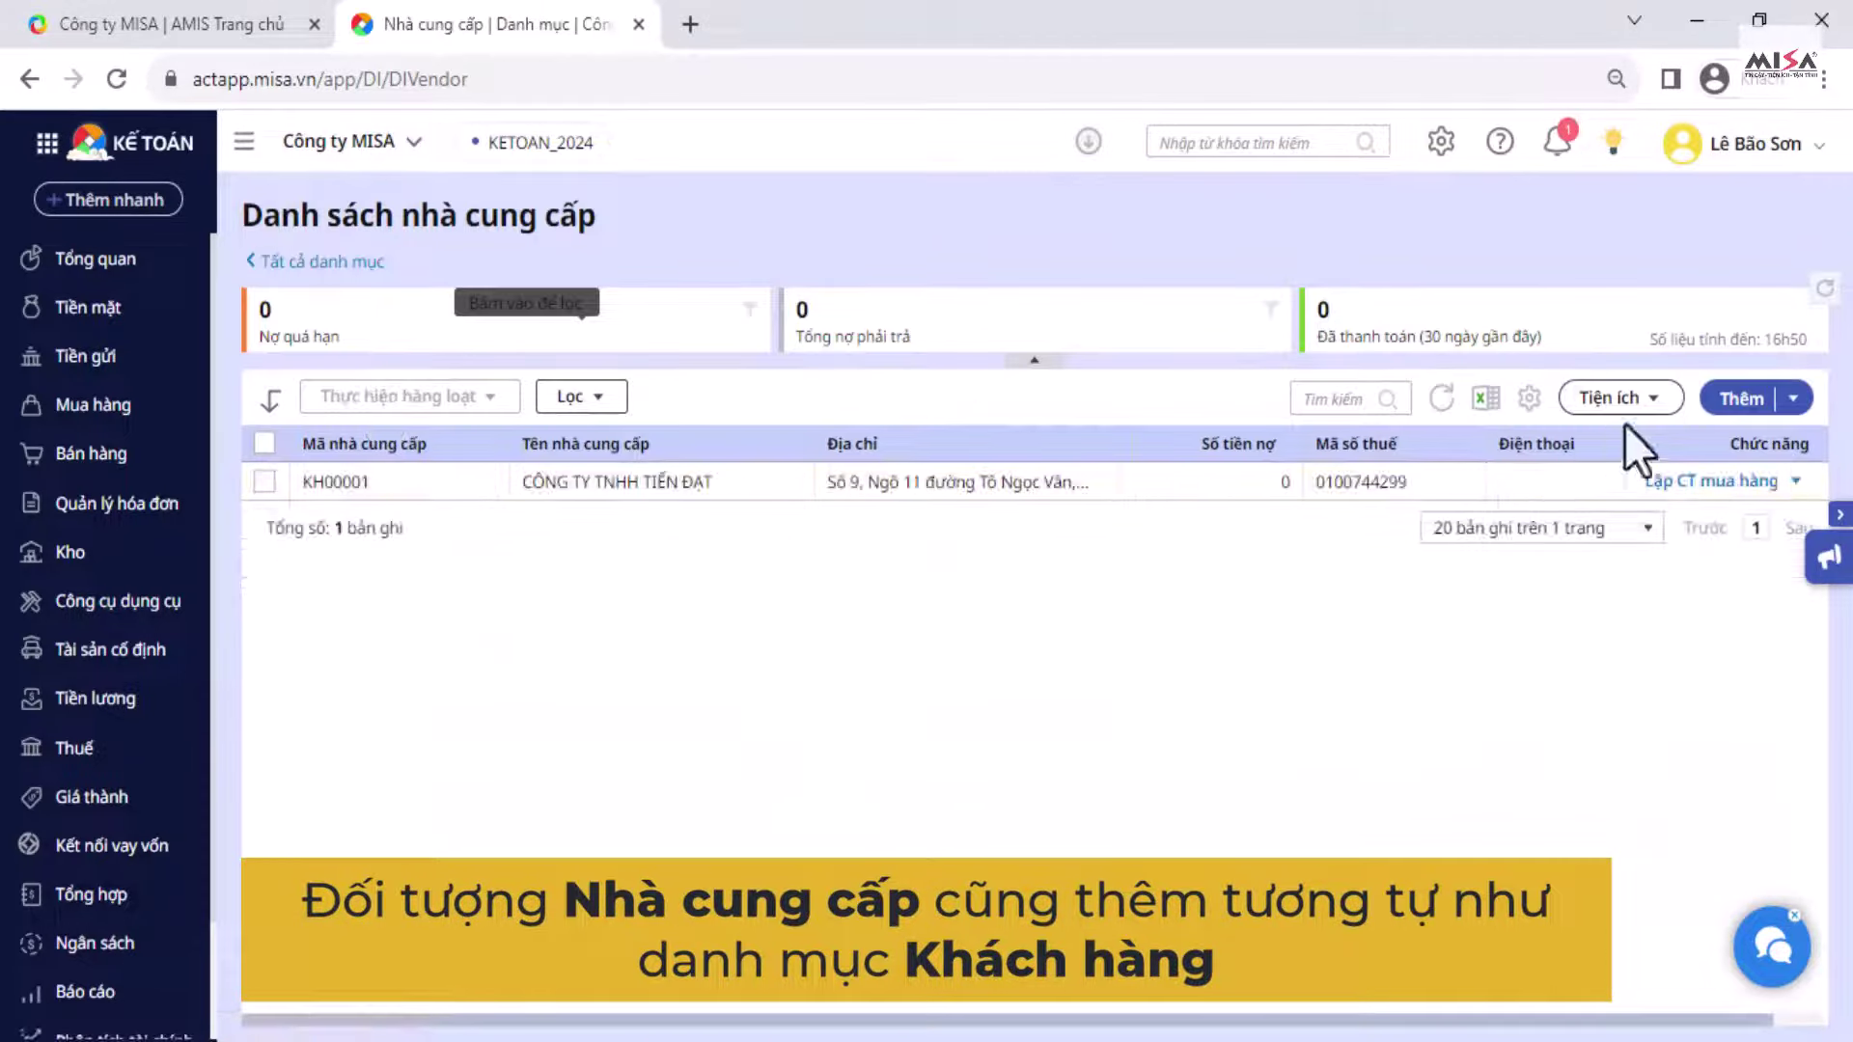
pyautogui.click(1723, 399)
pyautogui.write('TIEN')
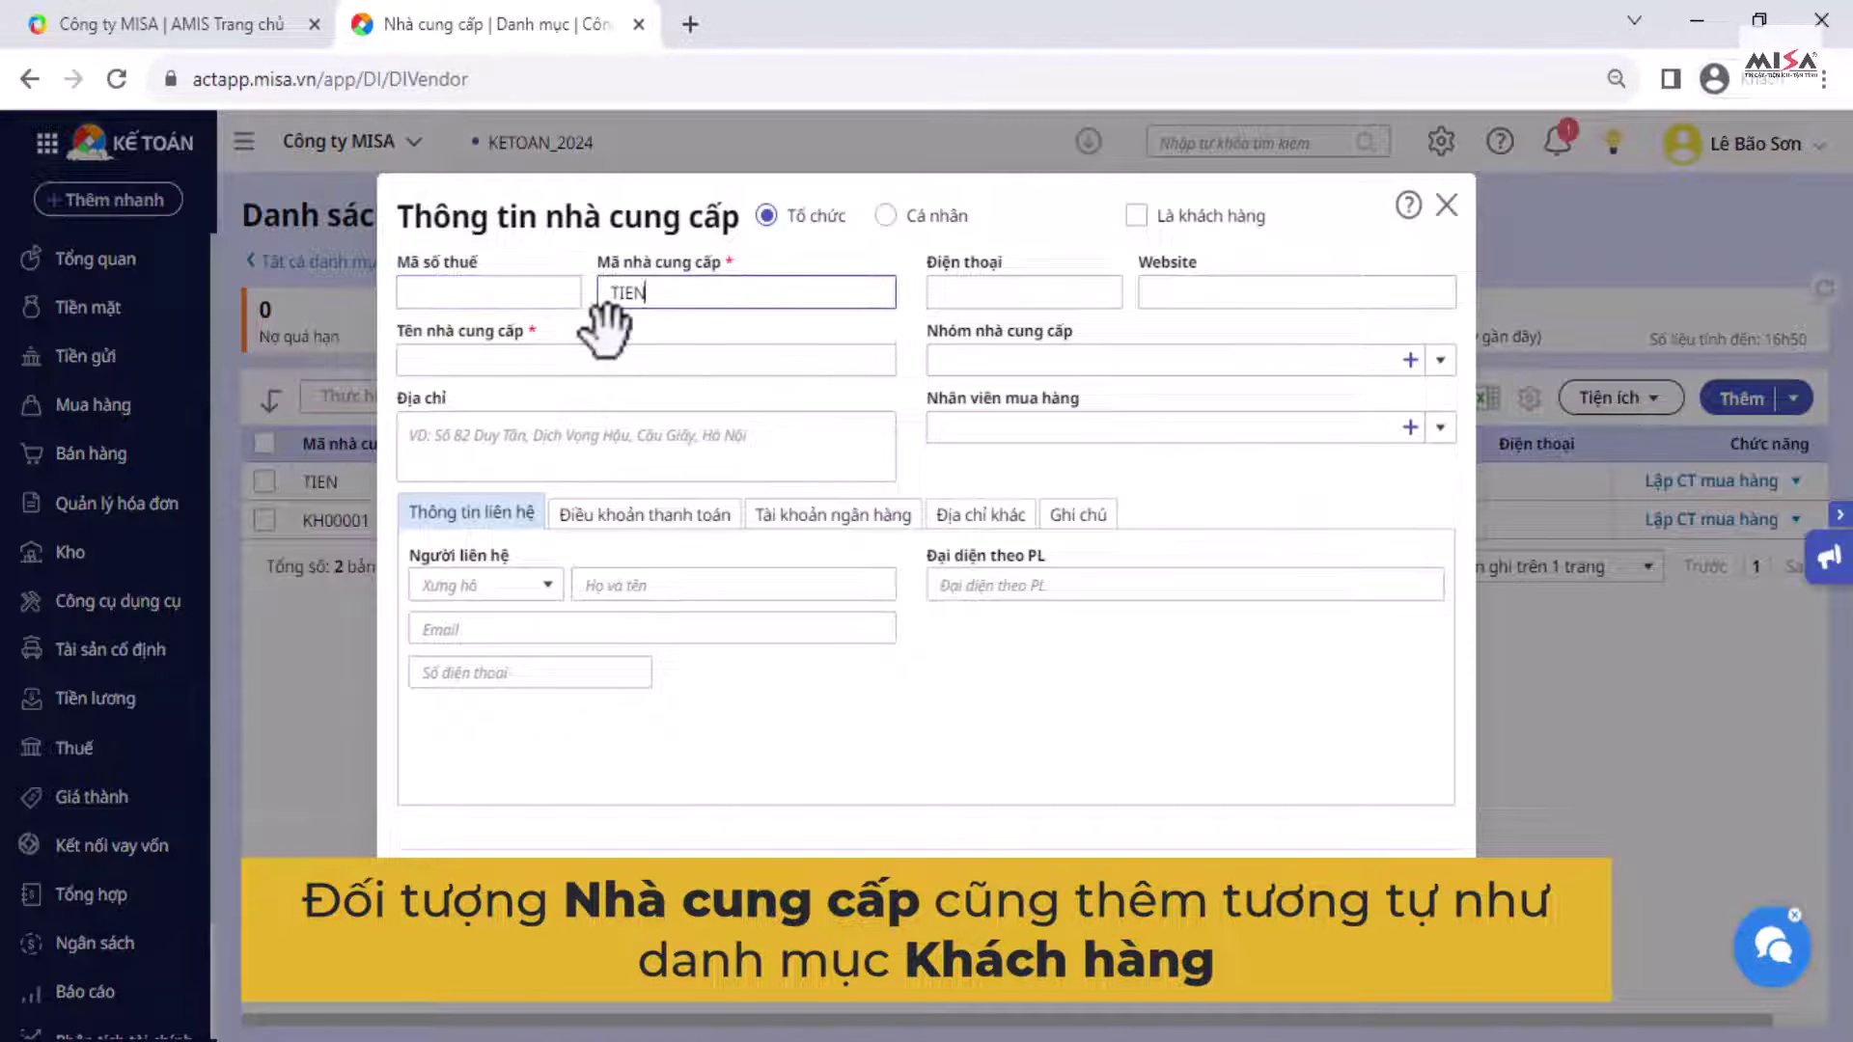
pyautogui.write('PHONG')
pyautogui.click(598, 360)
pyautogui.write('Công ty cổ phần Tiền Phong')
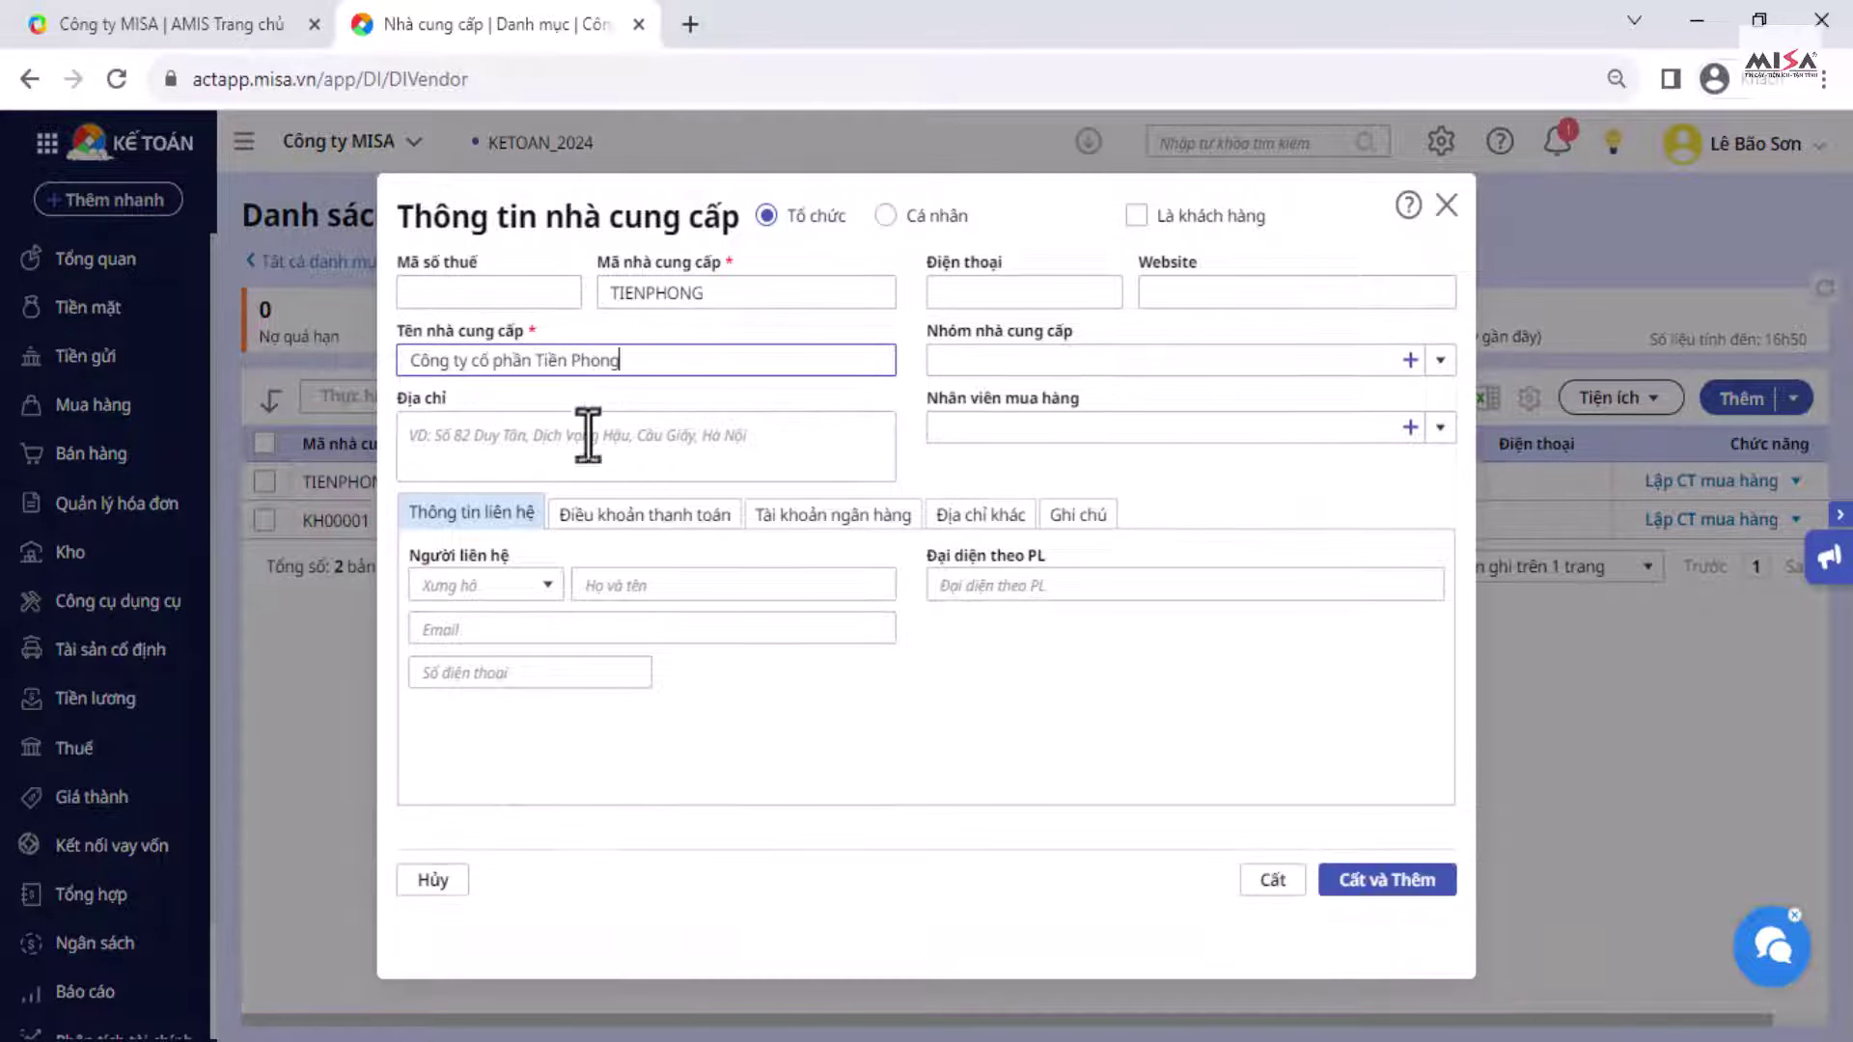
pyautogui.click(588, 439)
pyautogui.write('Phường Hồng Hà, Thành phố Hạ Long, Quảng Ninh')
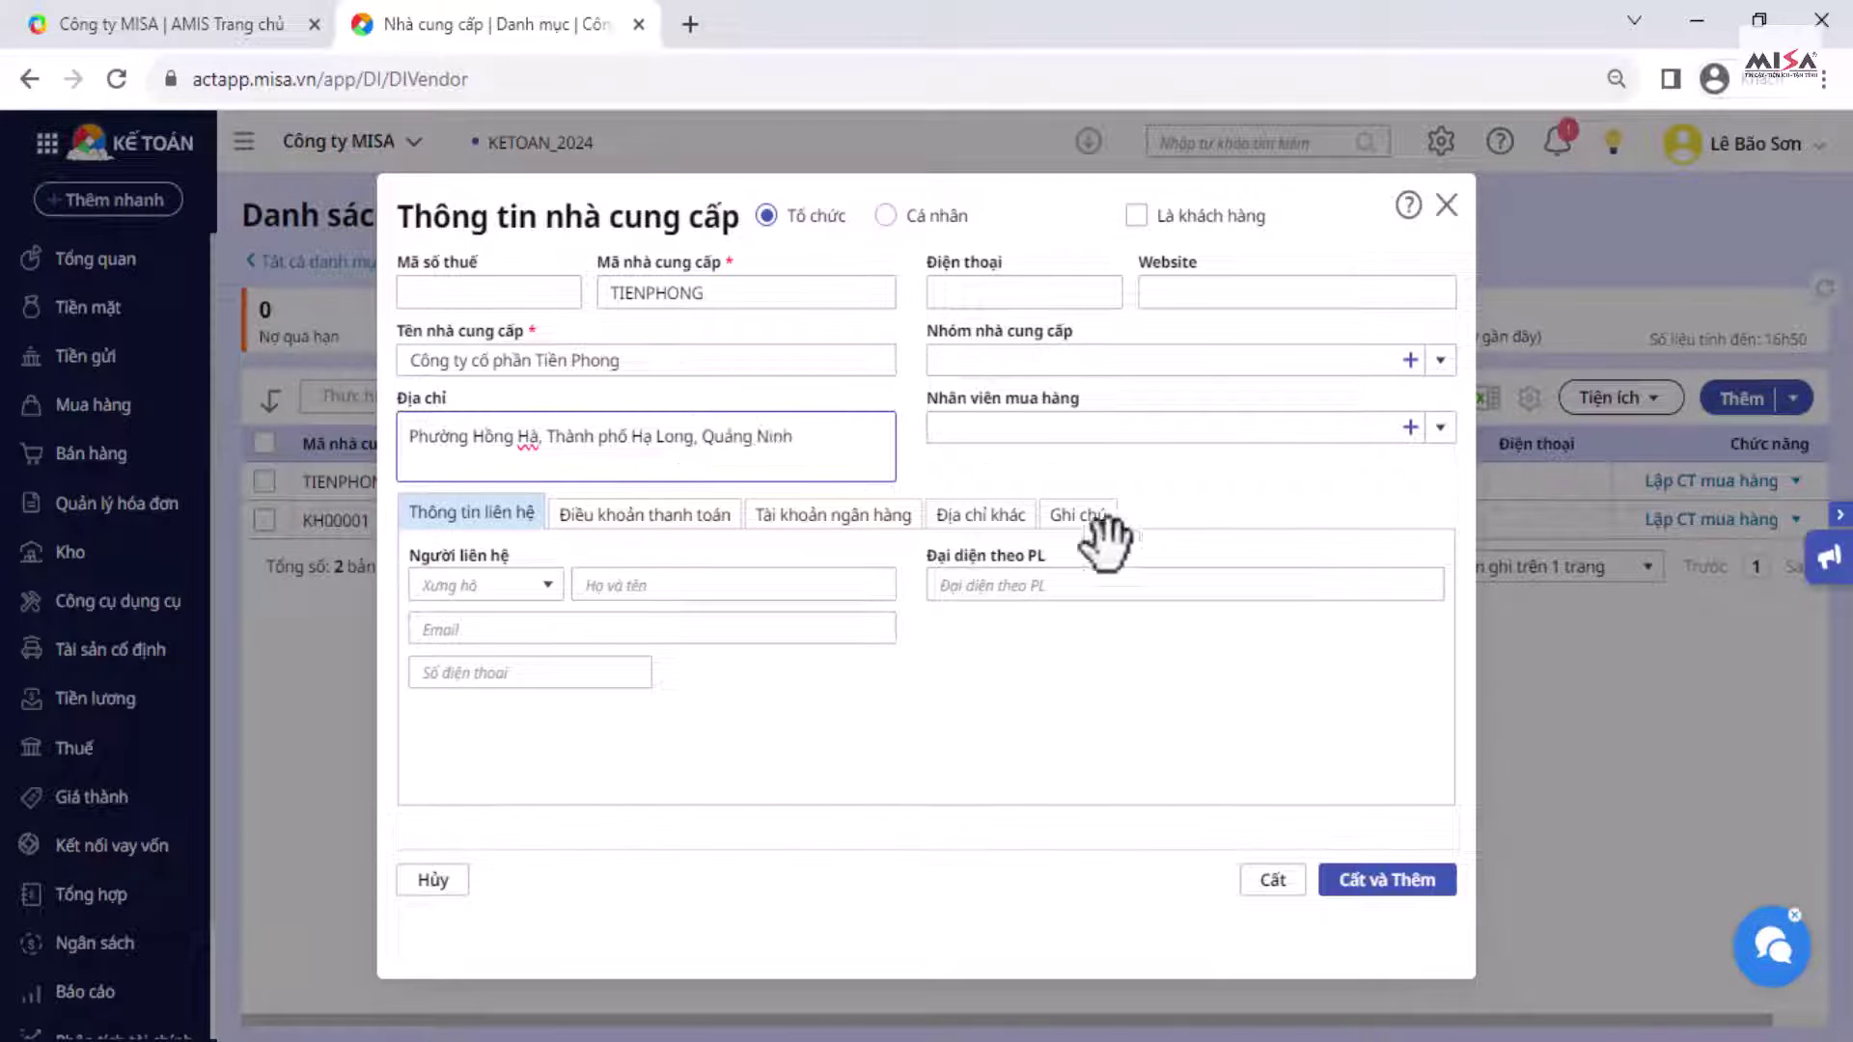
pyautogui.click(1274, 879)
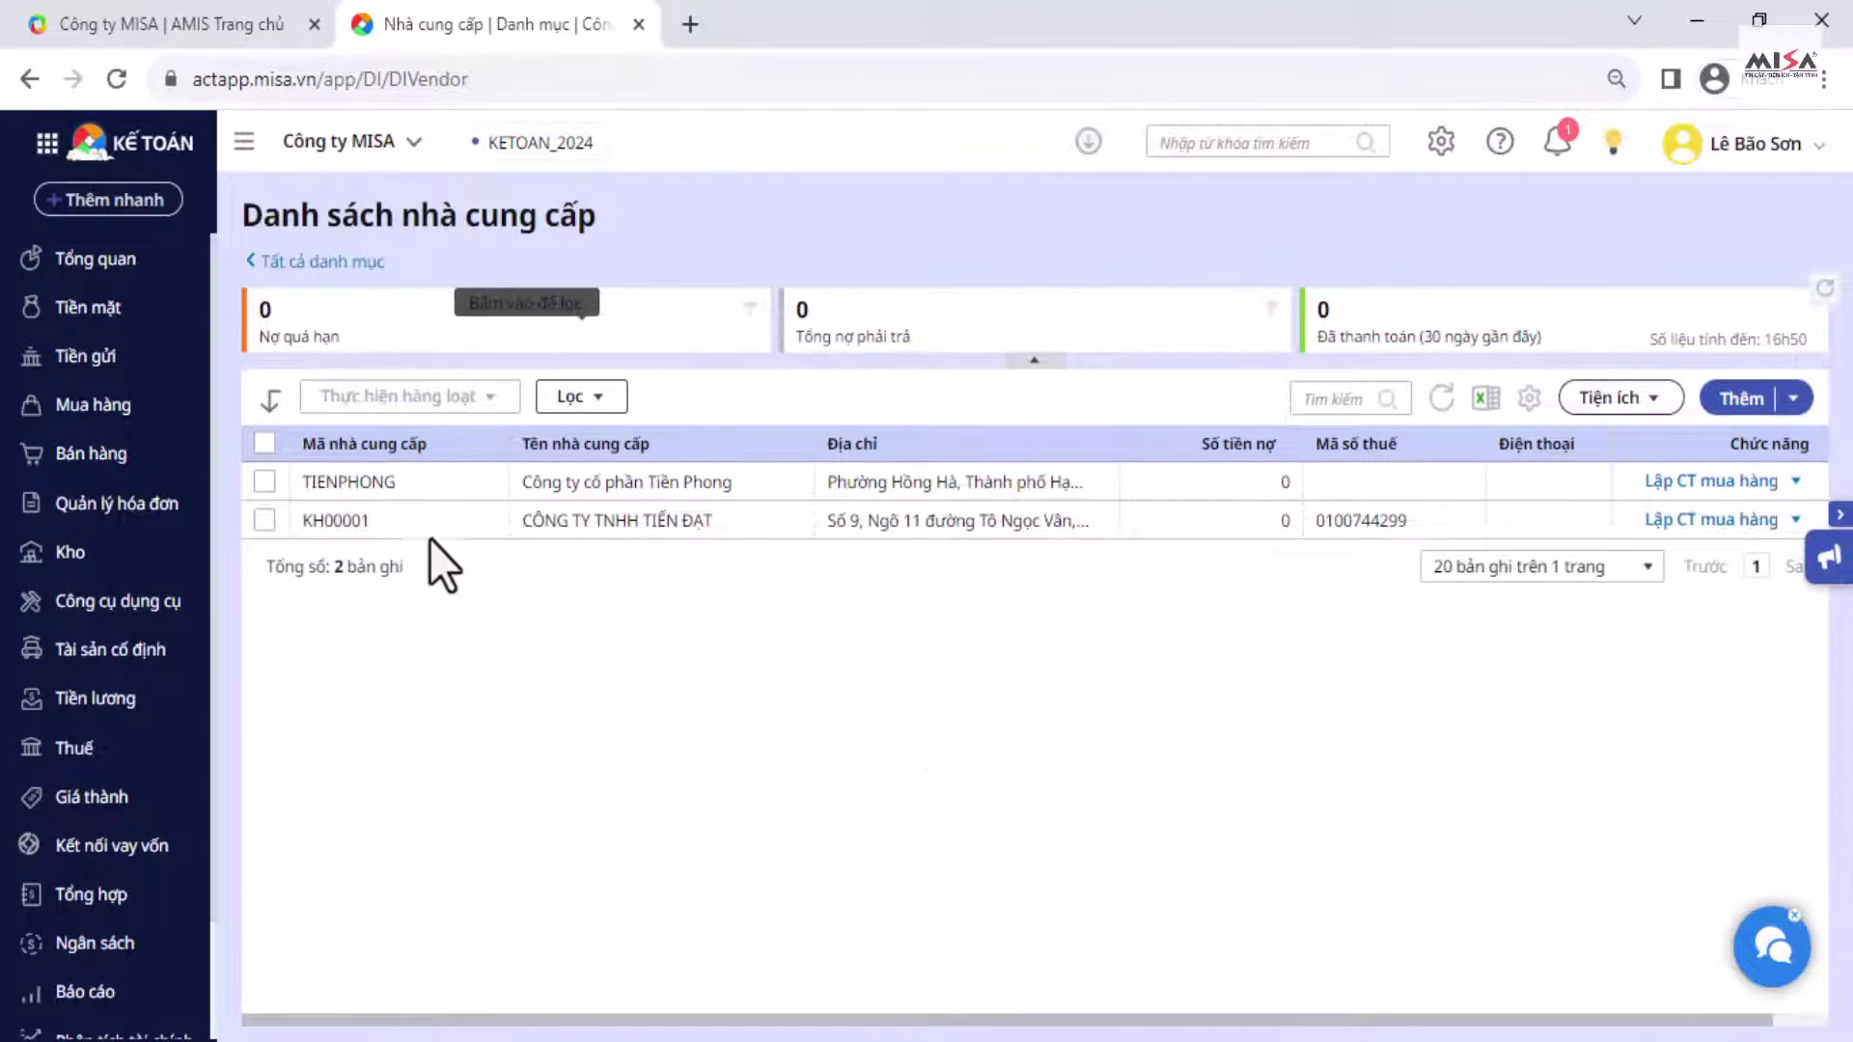
pyautogui.click(319, 261)
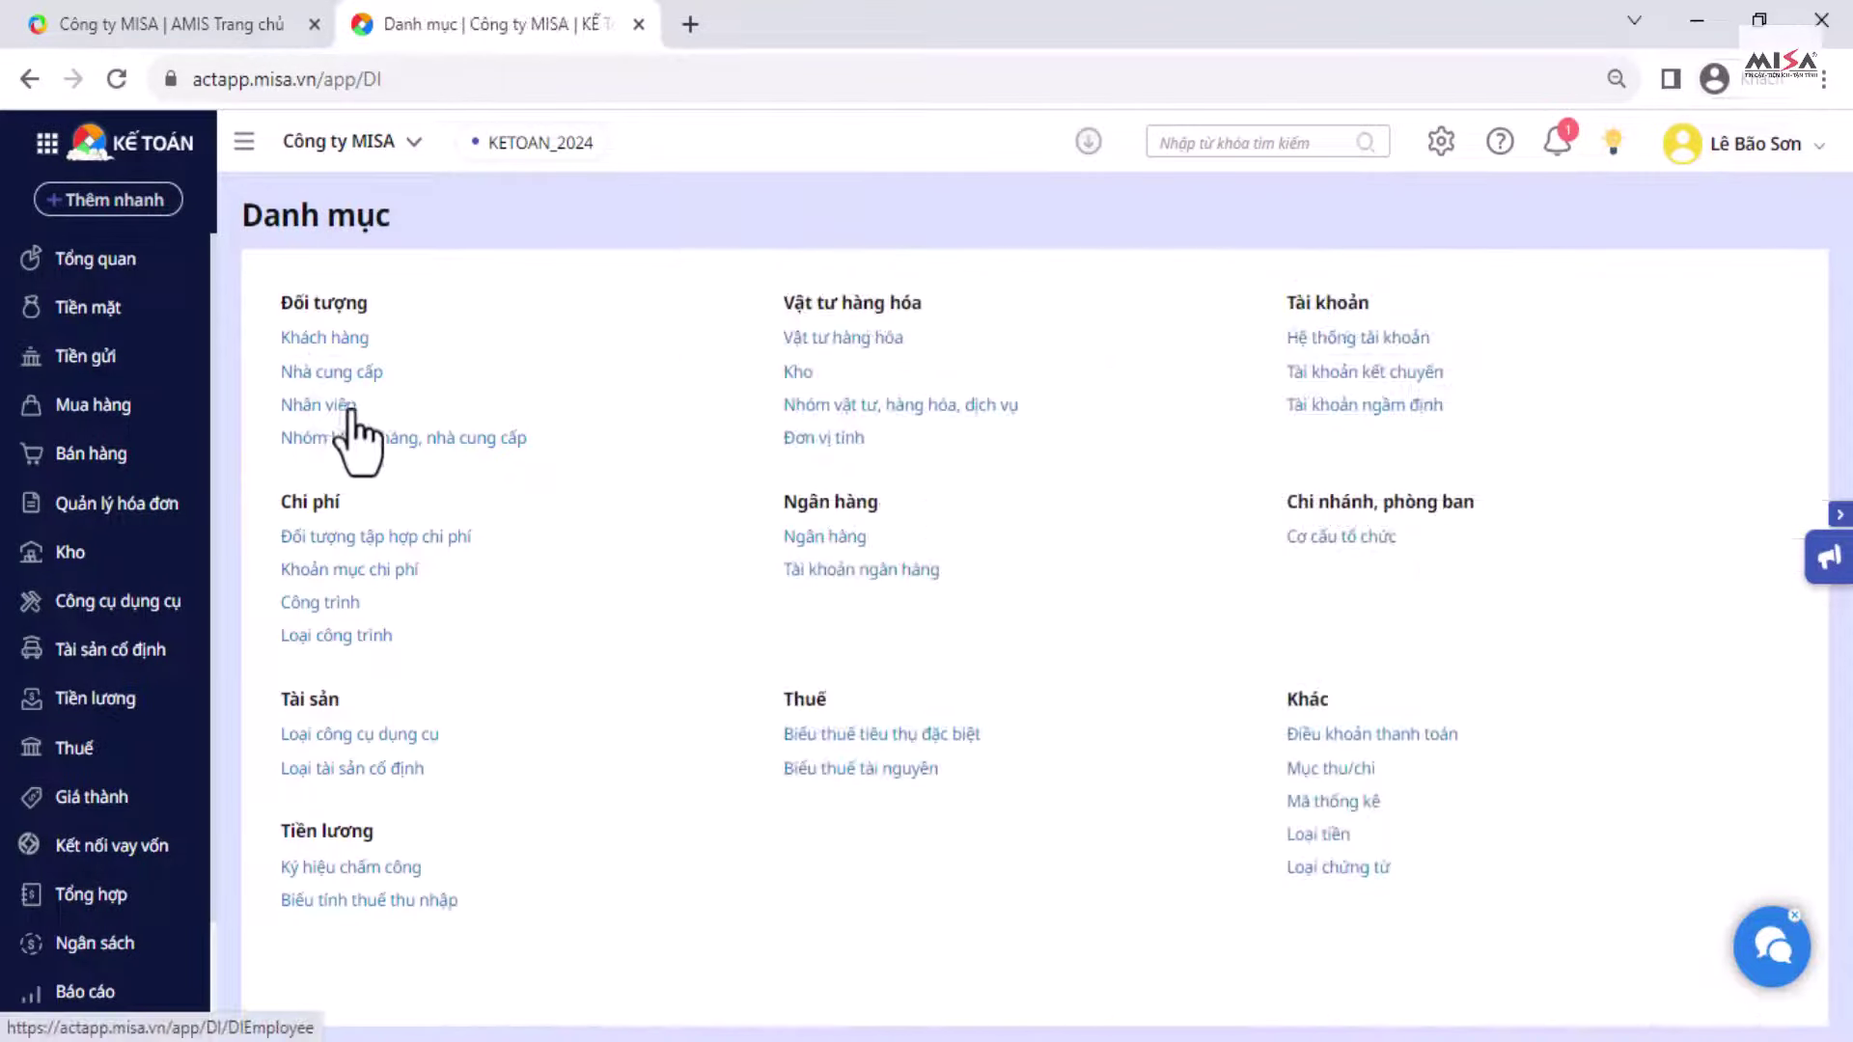
# Step: Start a new employee with their code and name, in Phòng Kinh doanh, job title Nhân viên
pyautogui.click(350, 406)
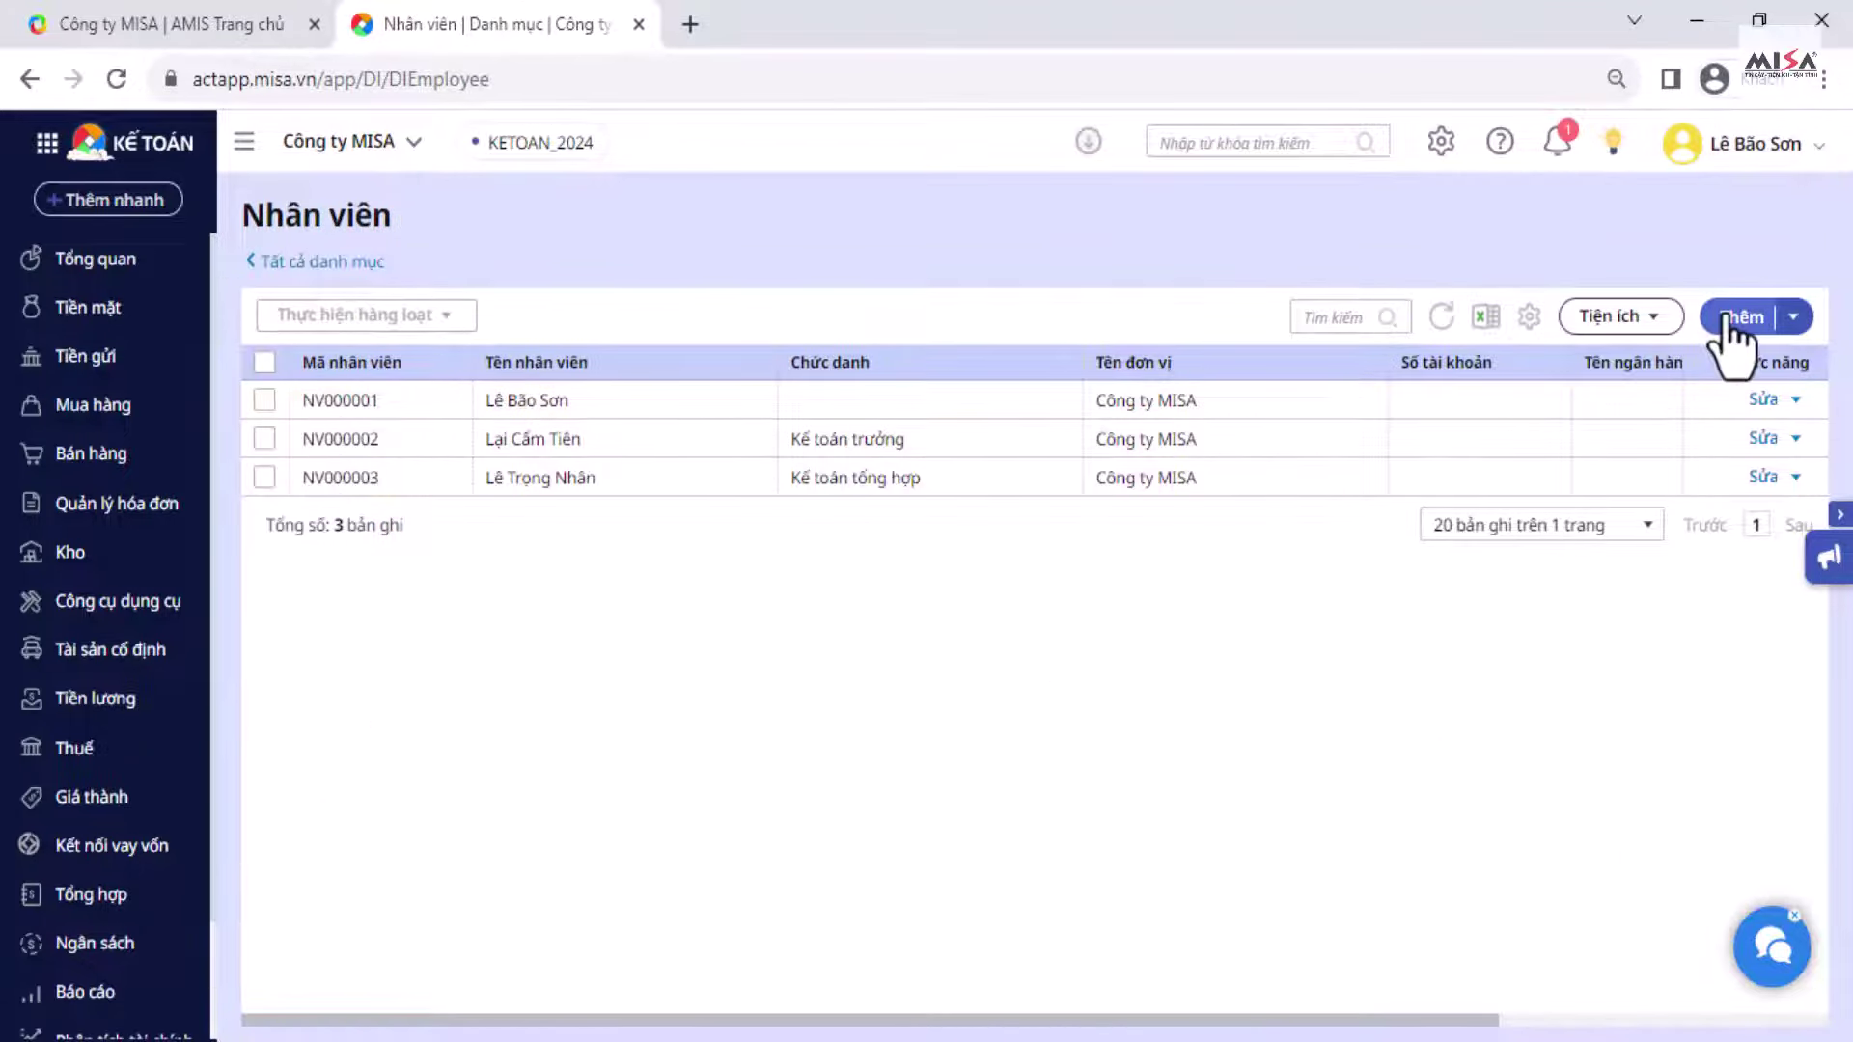
pyautogui.click(1727, 323)
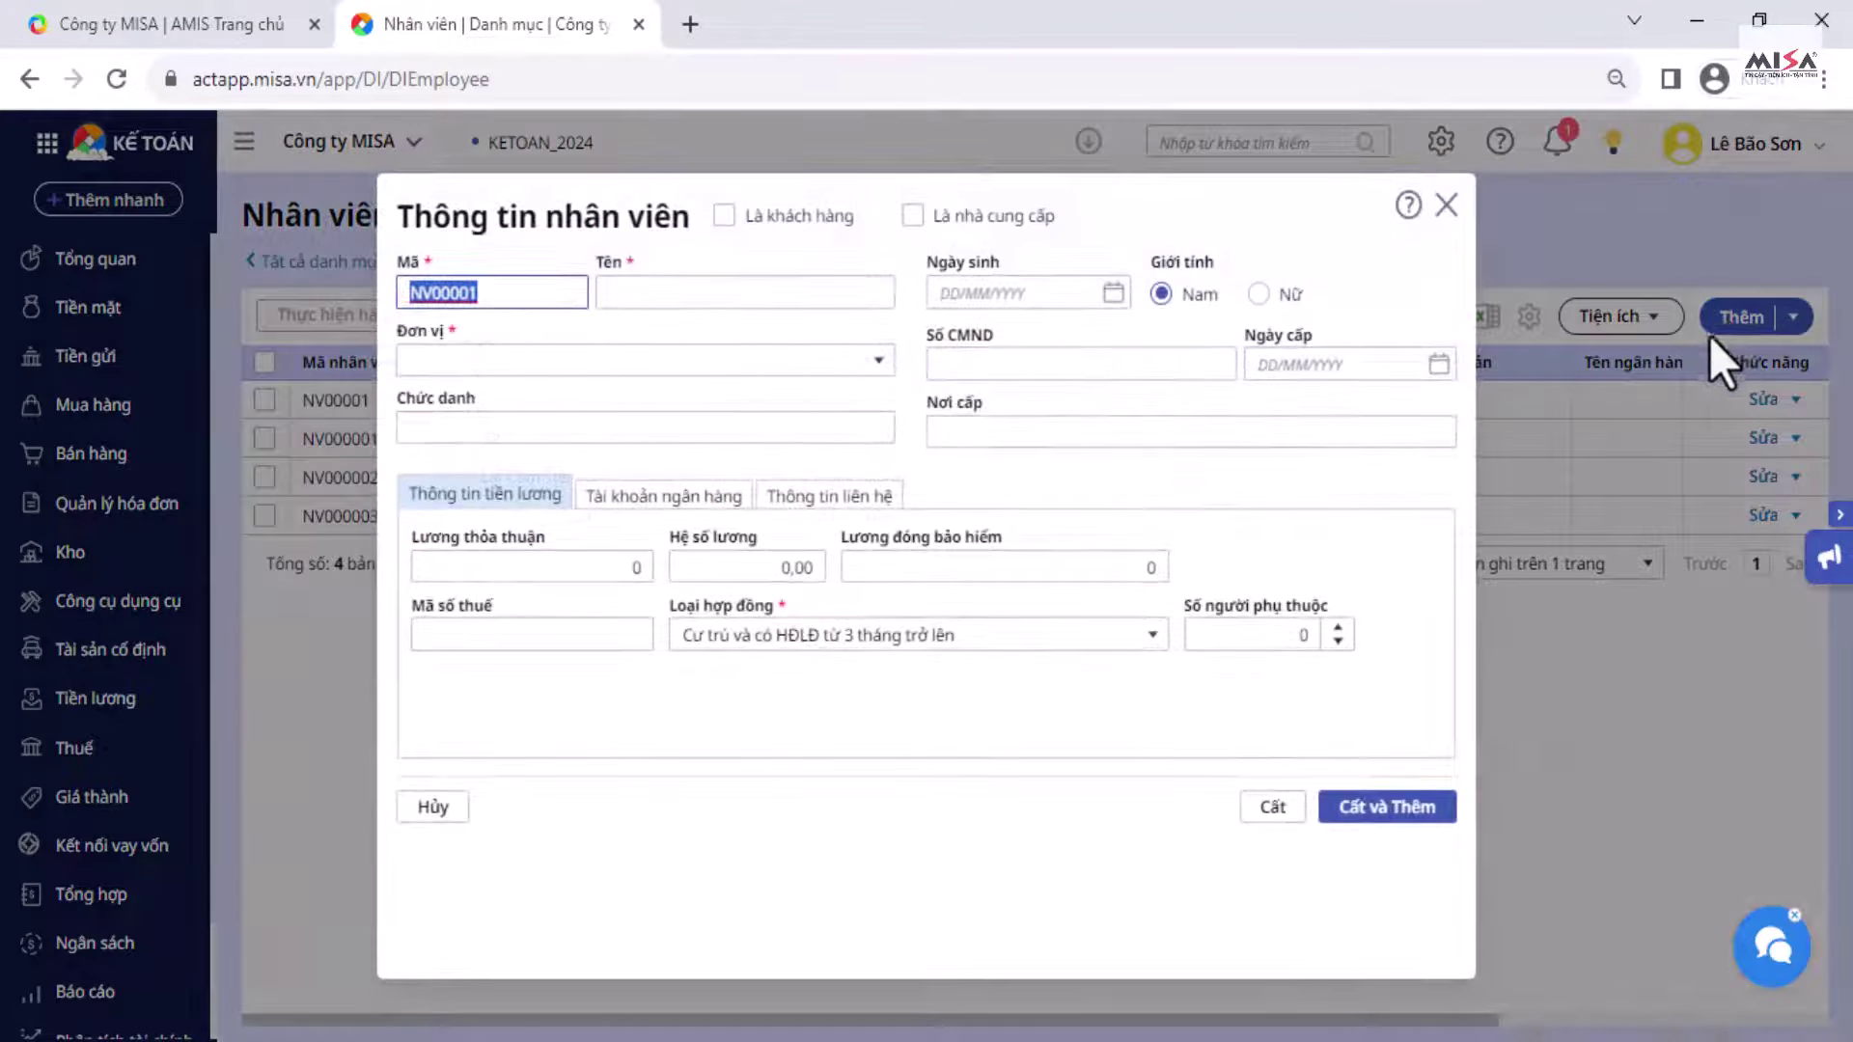
pyautogui.click(744, 294)
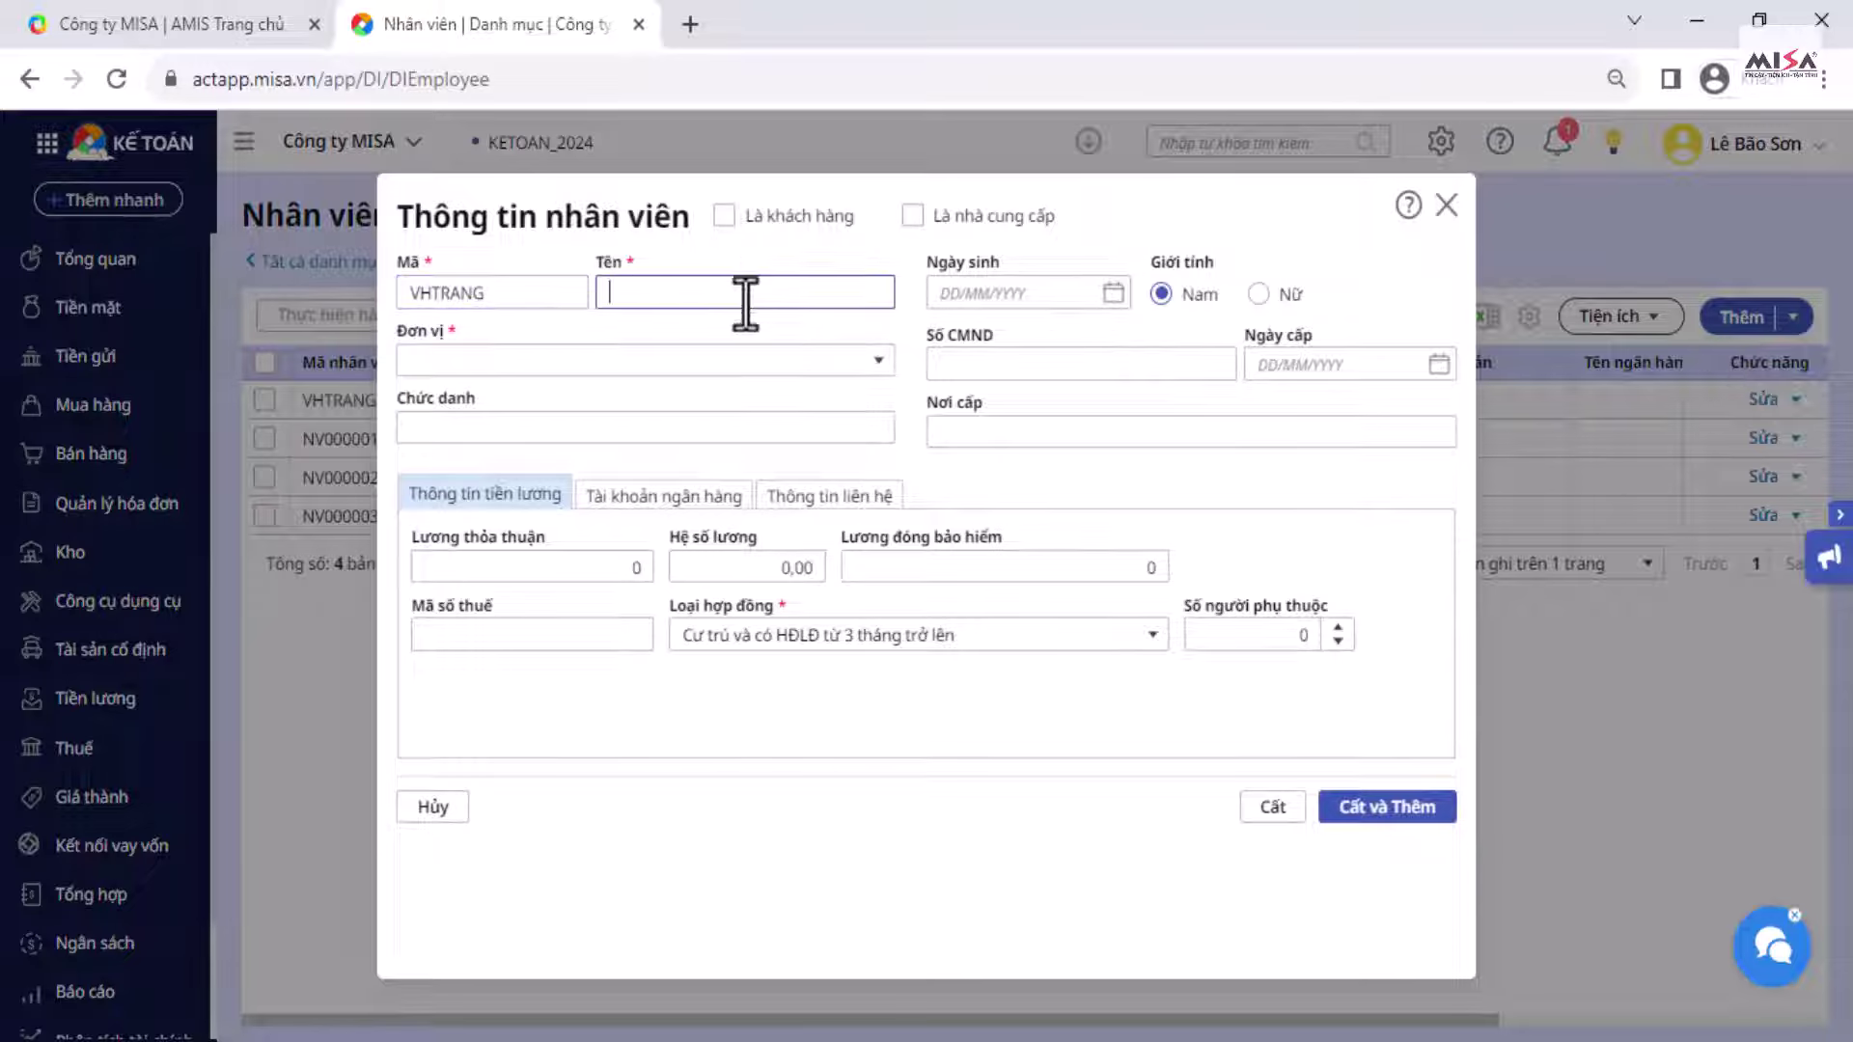
pyautogui.click(880, 362)
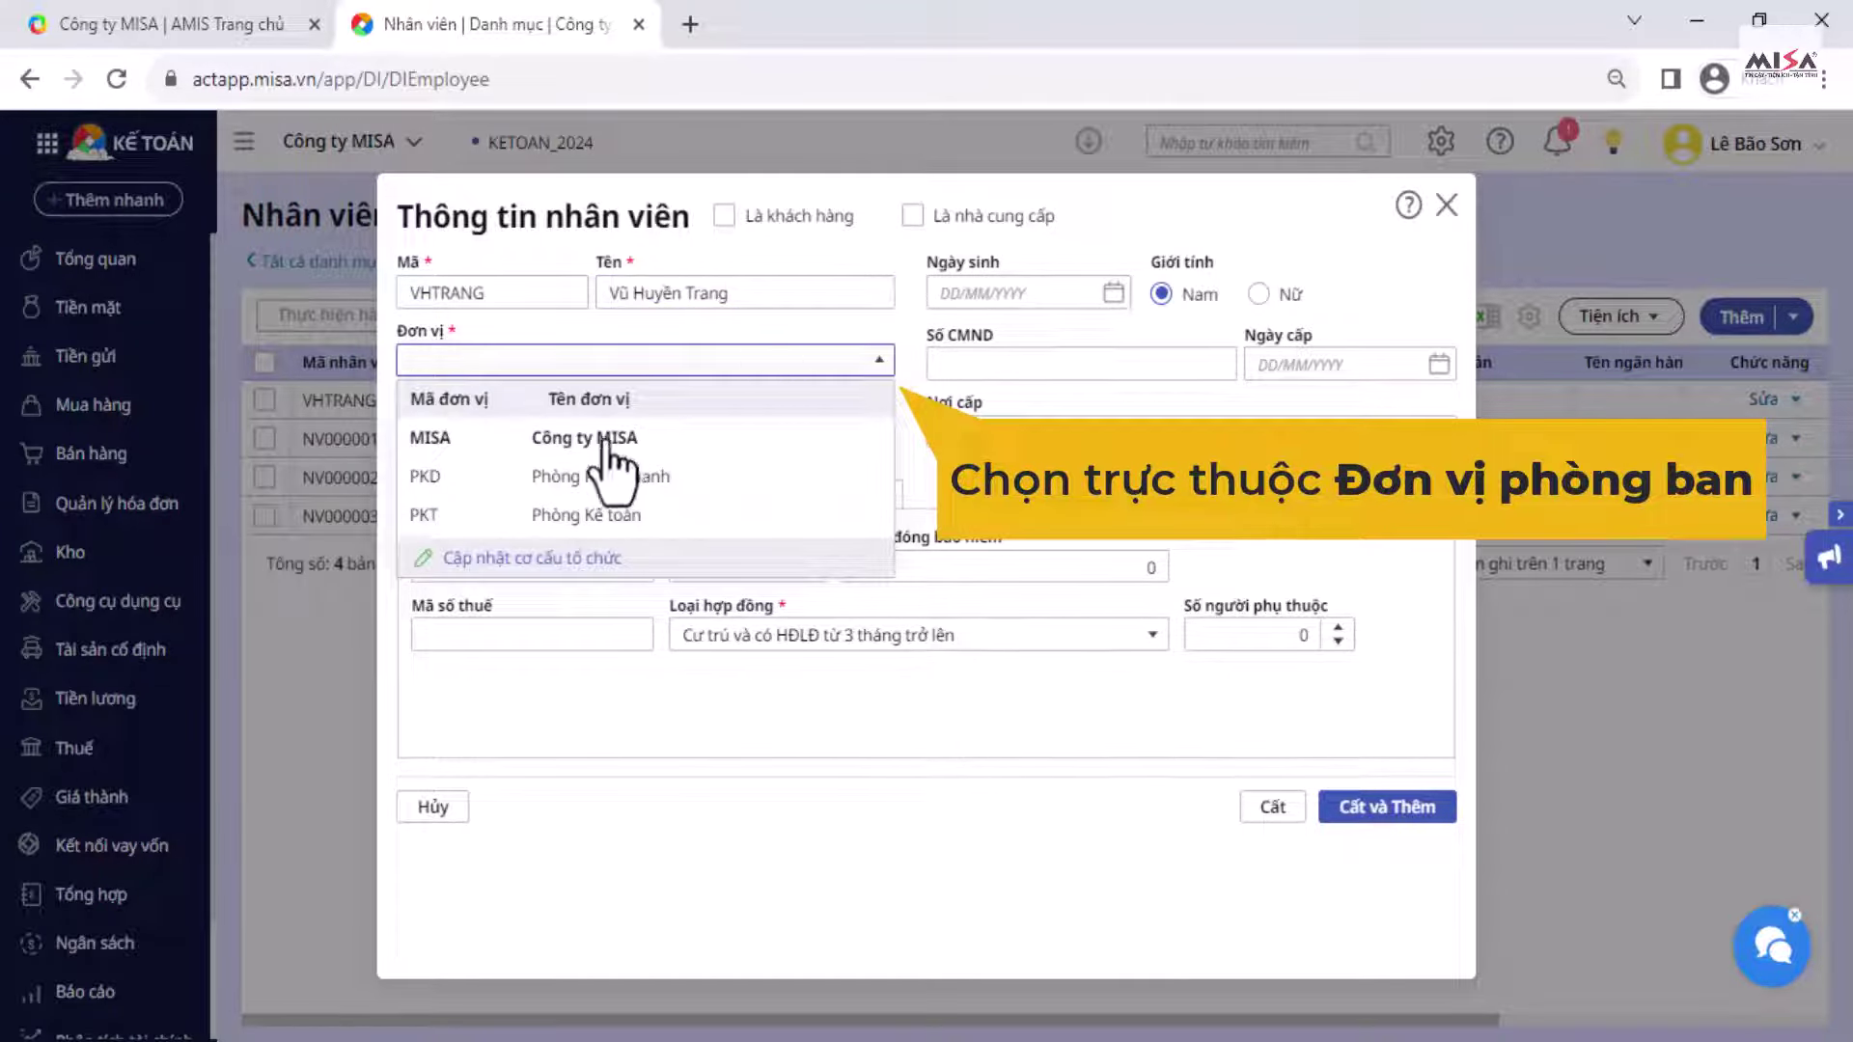
pyautogui.click(538, 480)
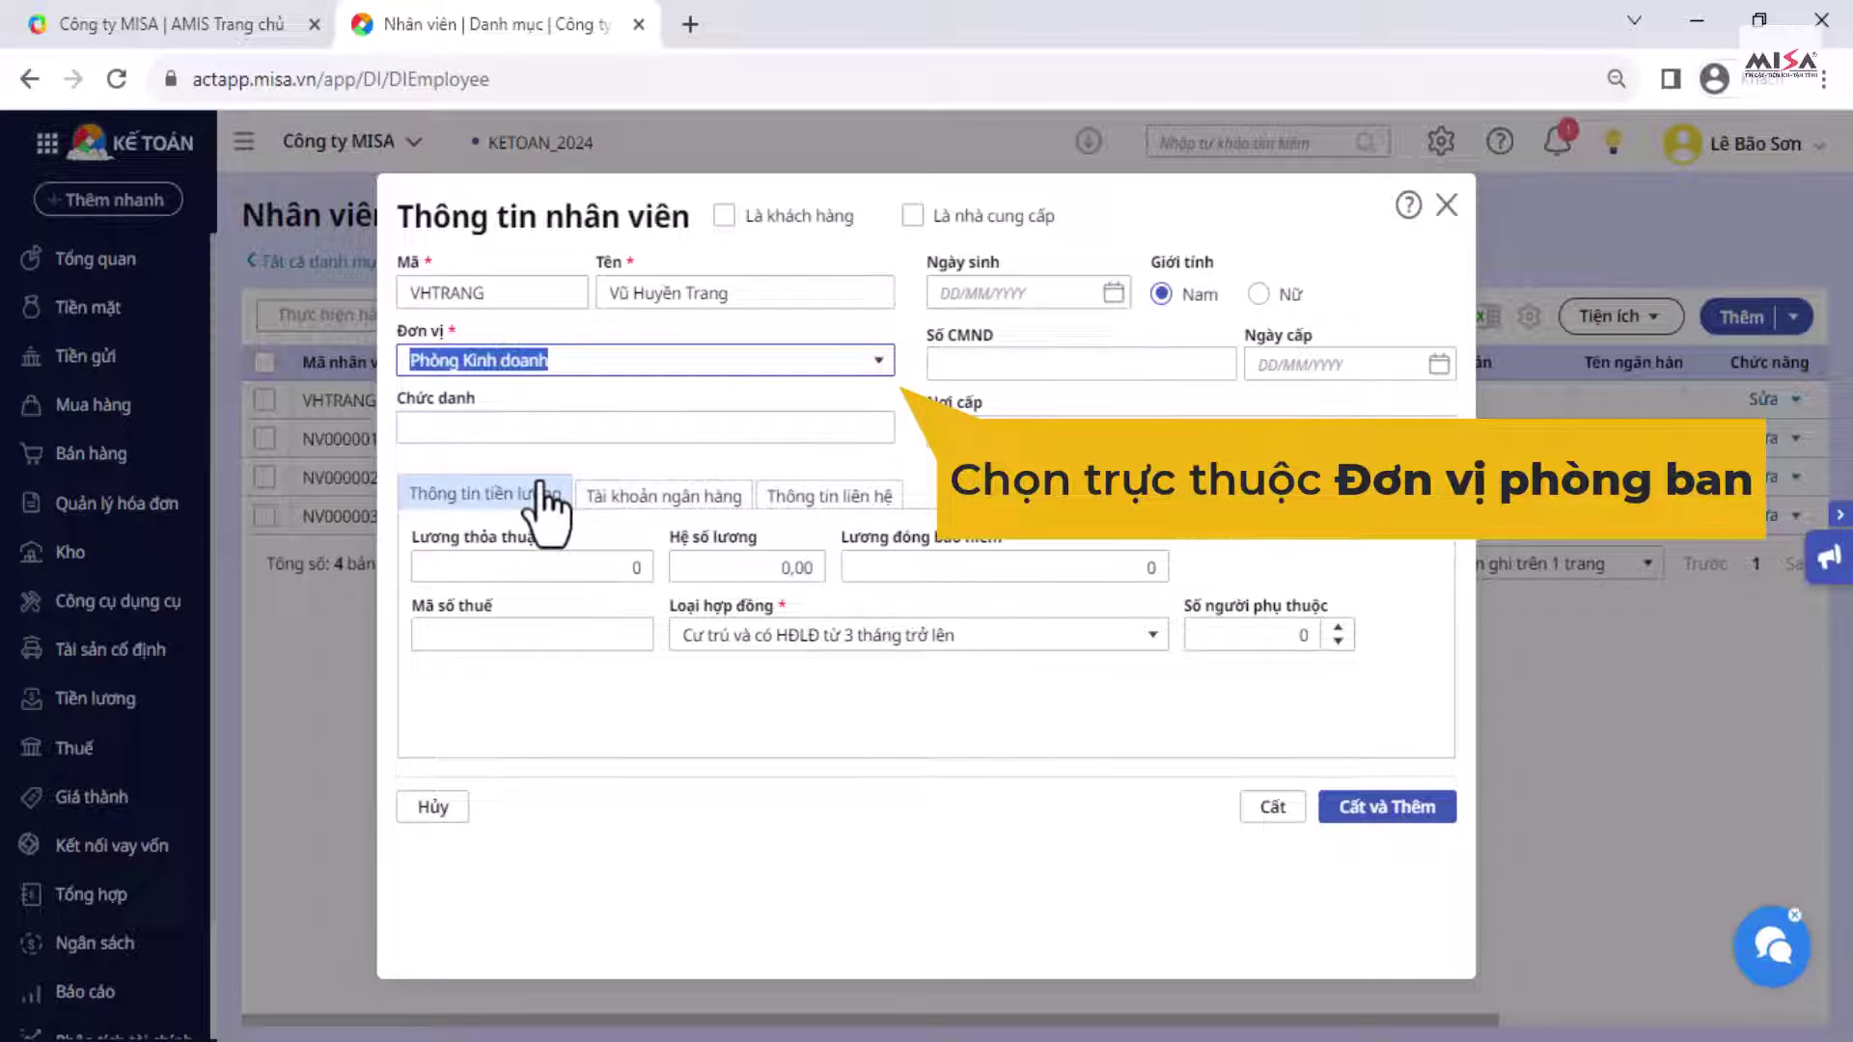
pyautogui.click(658, 431)
pyautogui.write('Nhân viên')
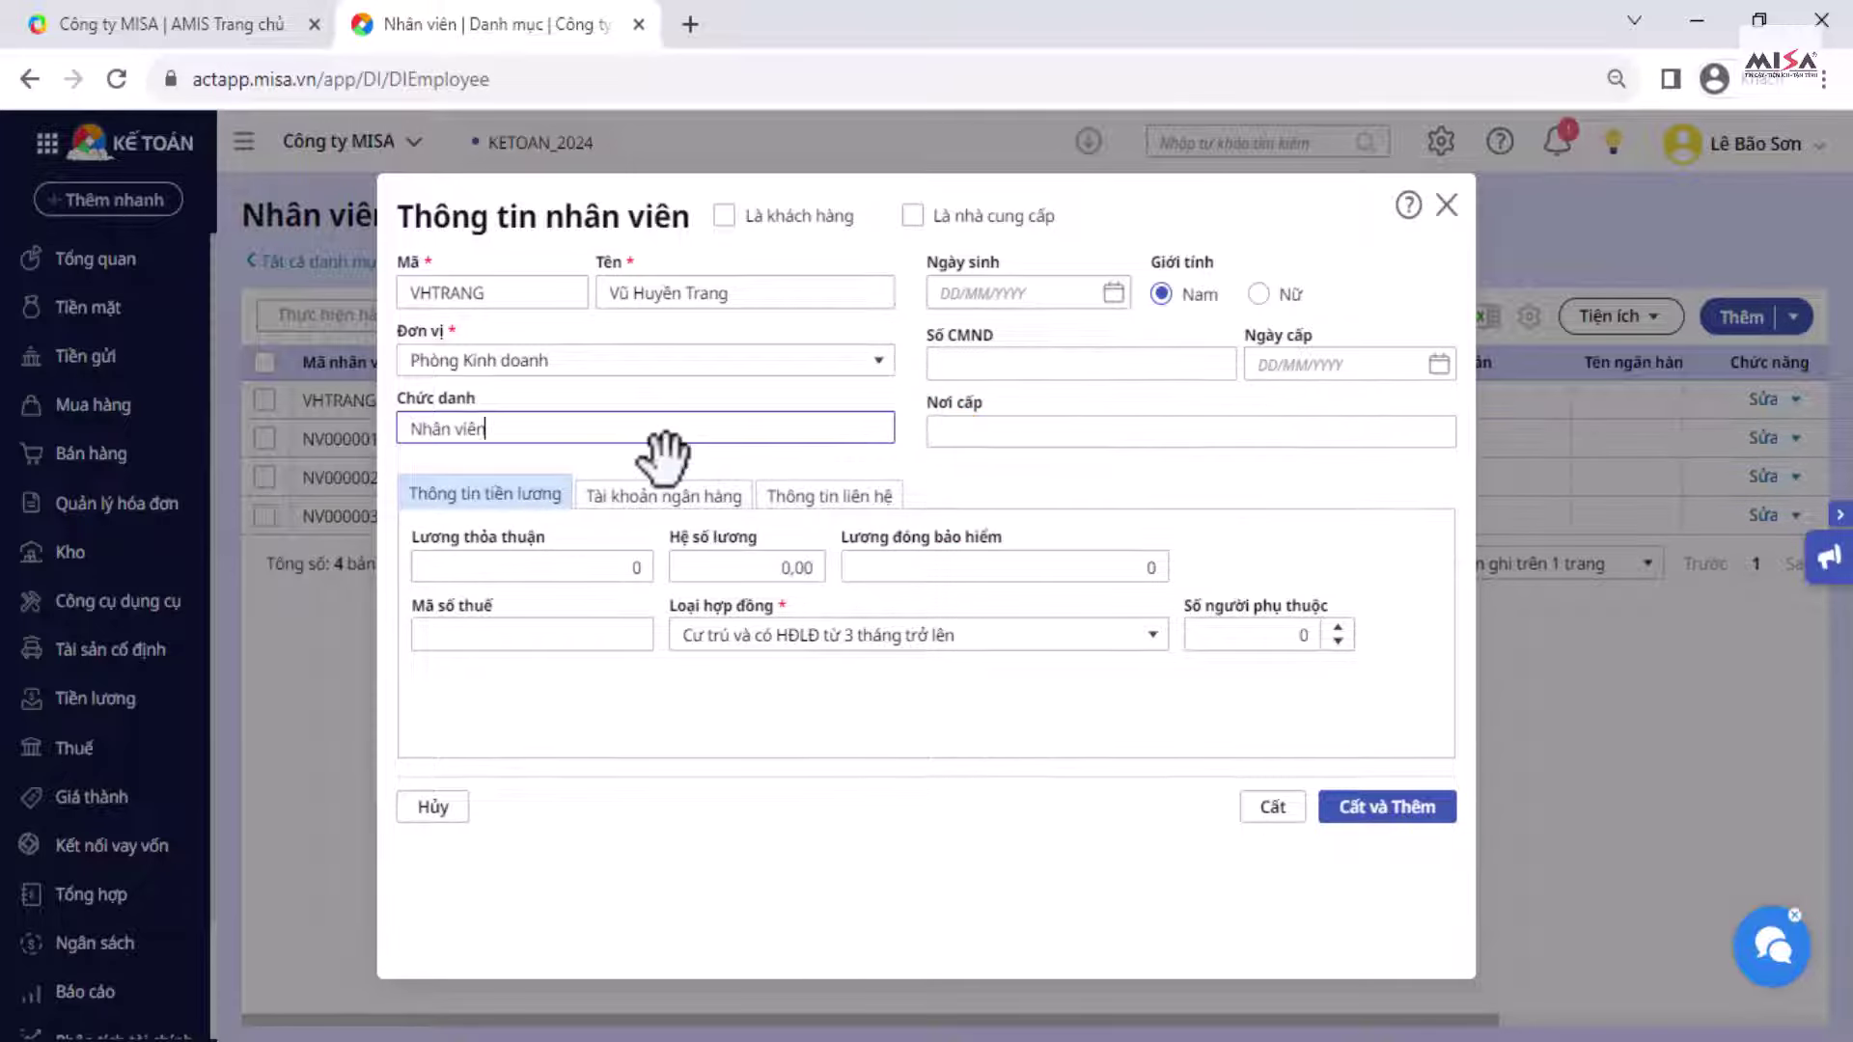
# Step: Set the employee's gender to Nữ, review the other detail tabs, and save the record
pyautogui.click(1258, 294)
pyautogui.click(1152, 634)
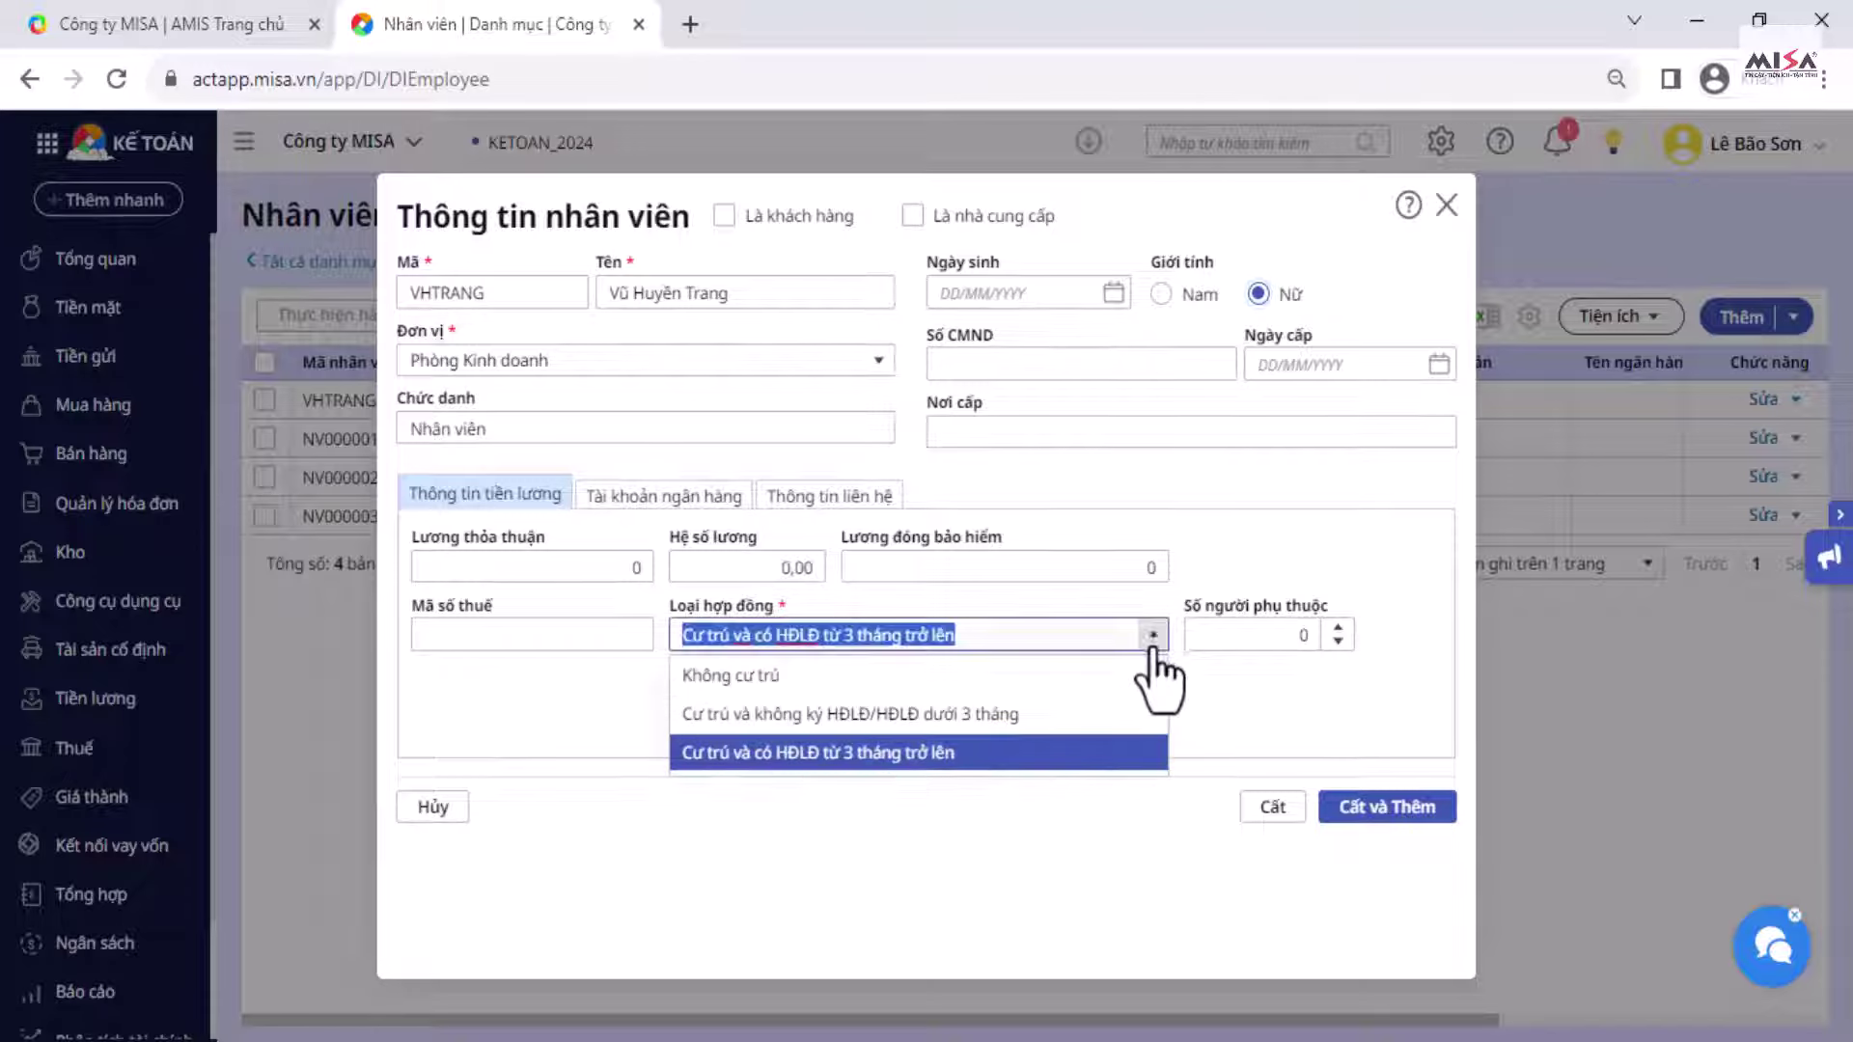
pyautogui.click(1152, 640)
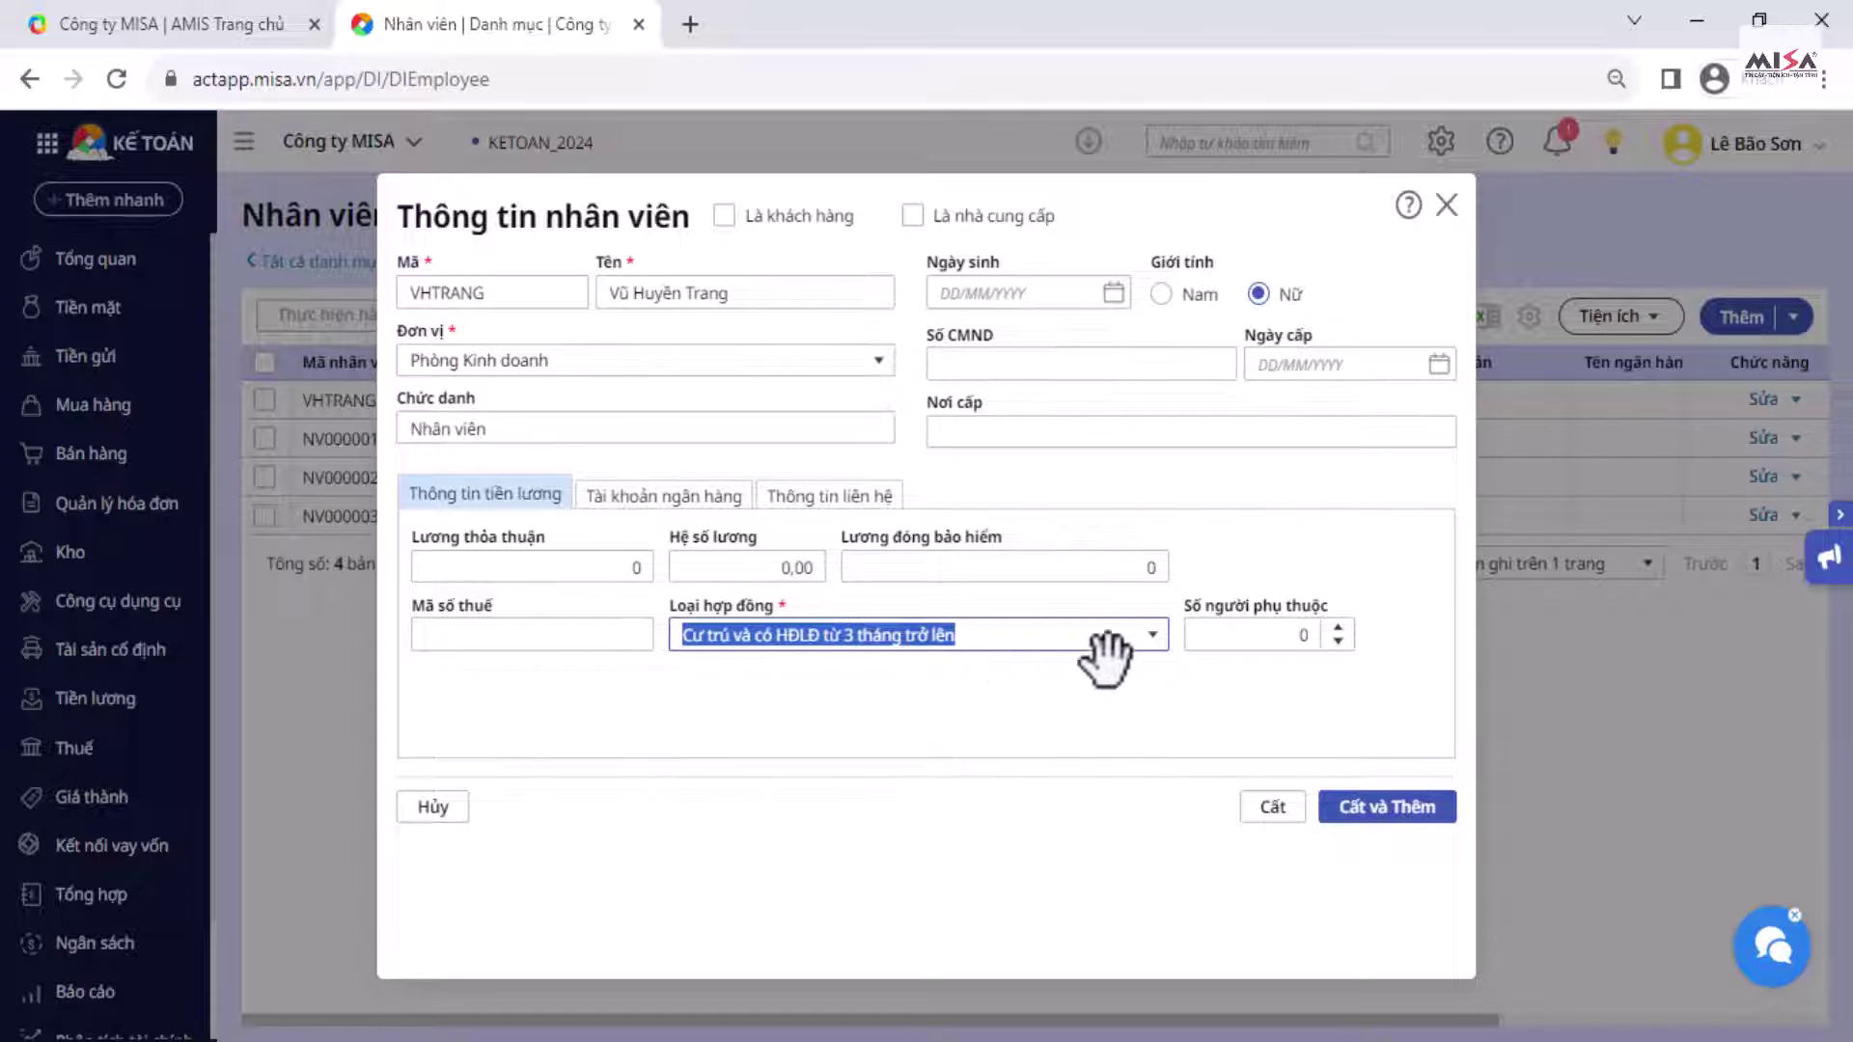
pyautogui.click(726, 504)
pyautogui.click(806, 500)
pyautogui.click(507, 500)
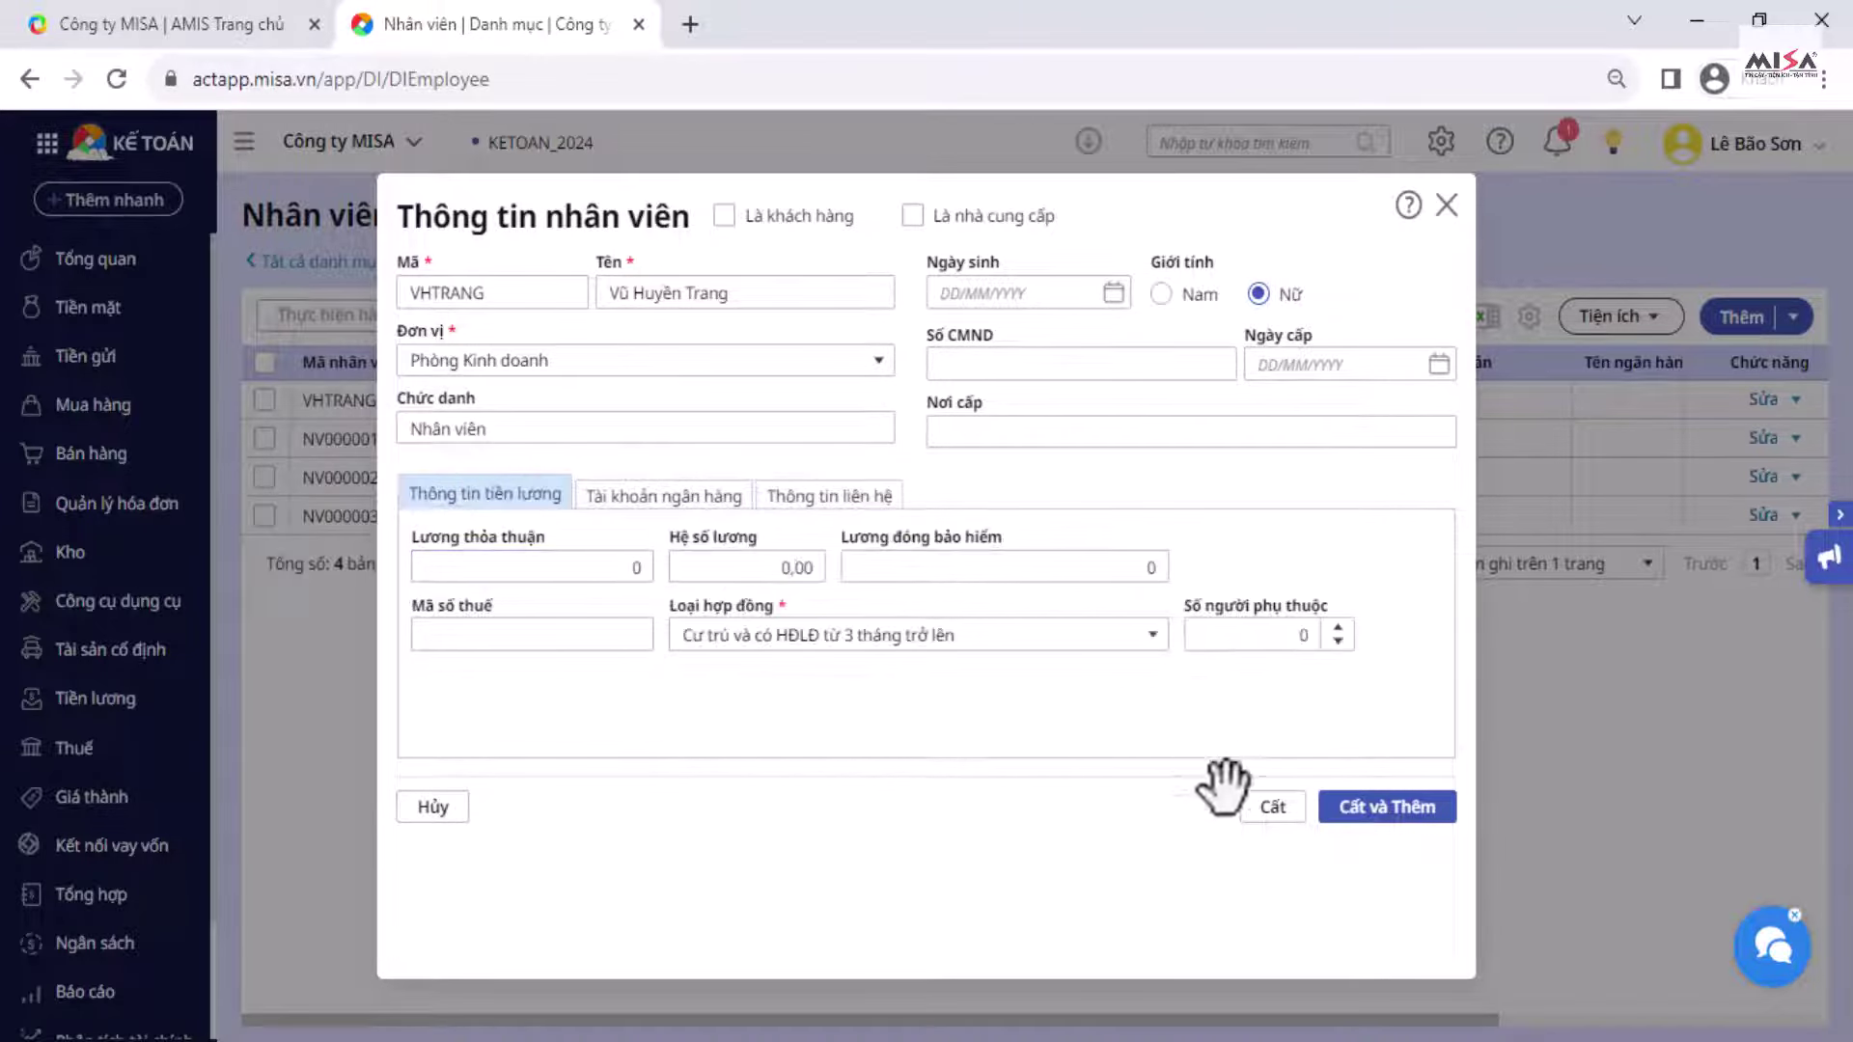
pyautogui.click(1252, 816)
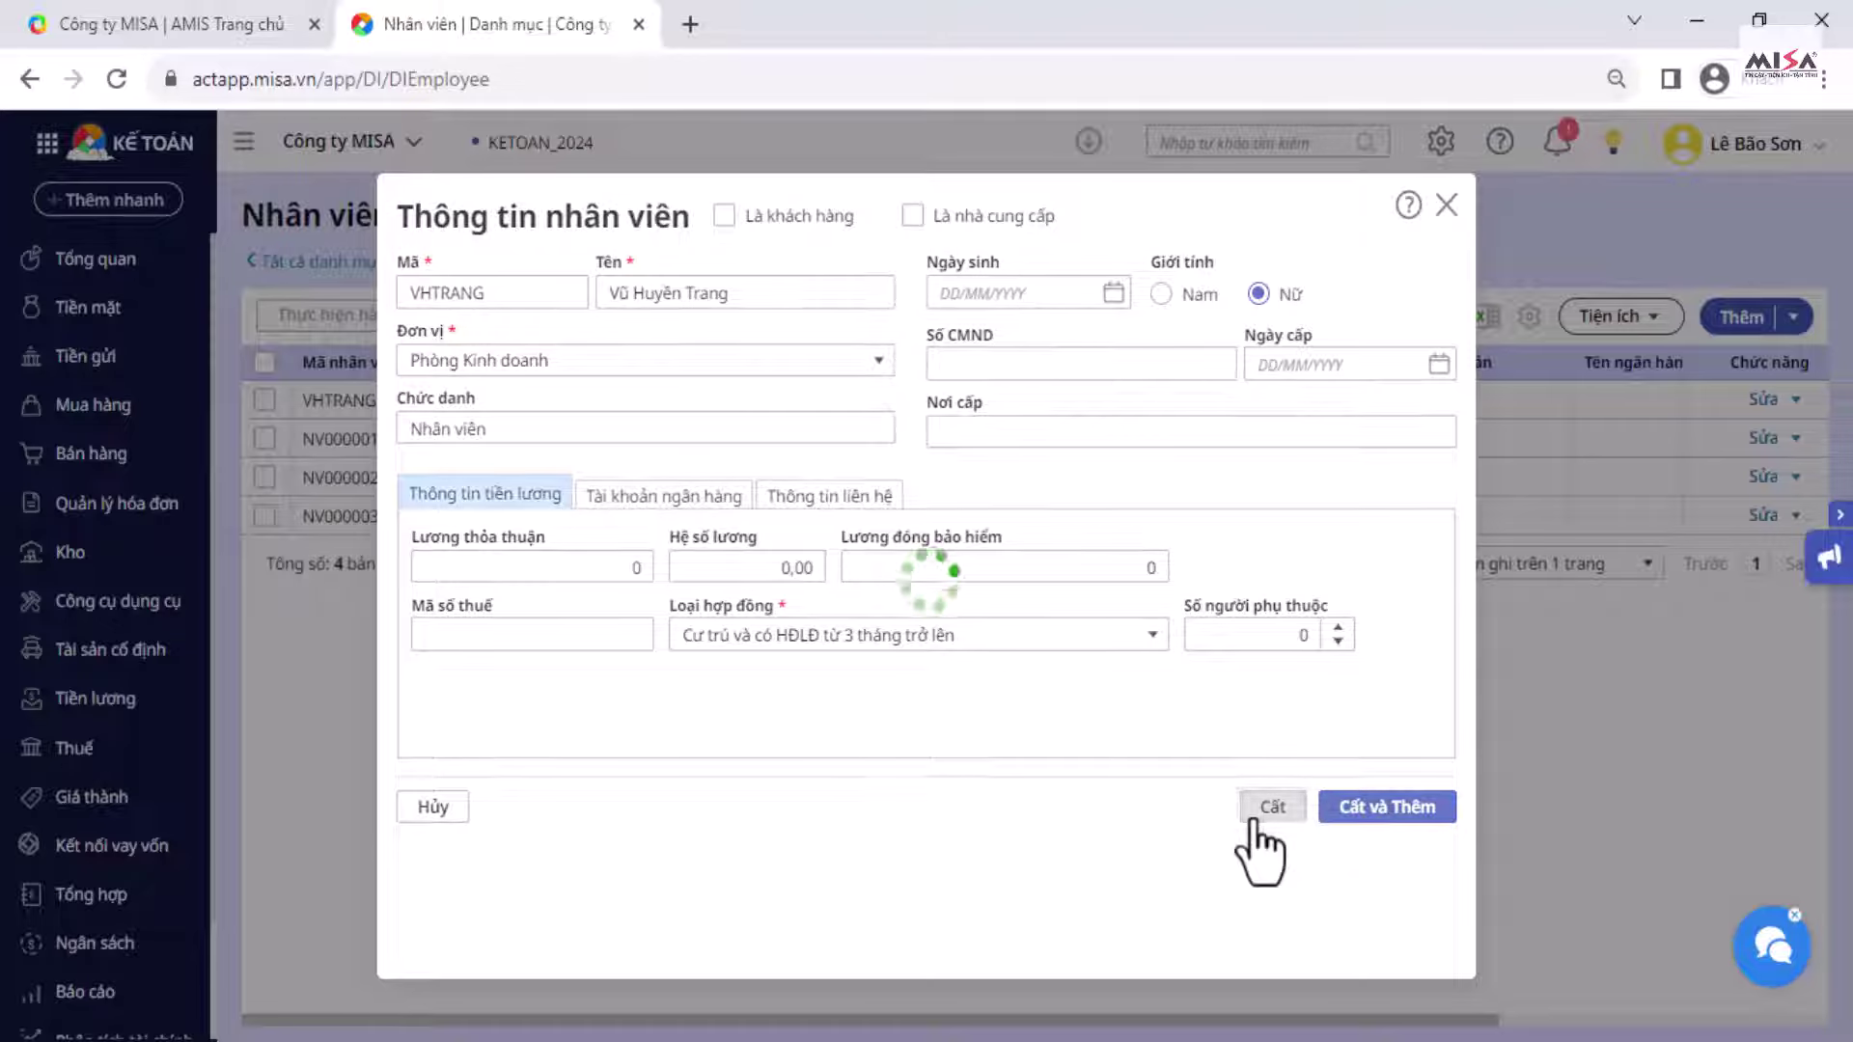
pyautogui.click(317, 262)
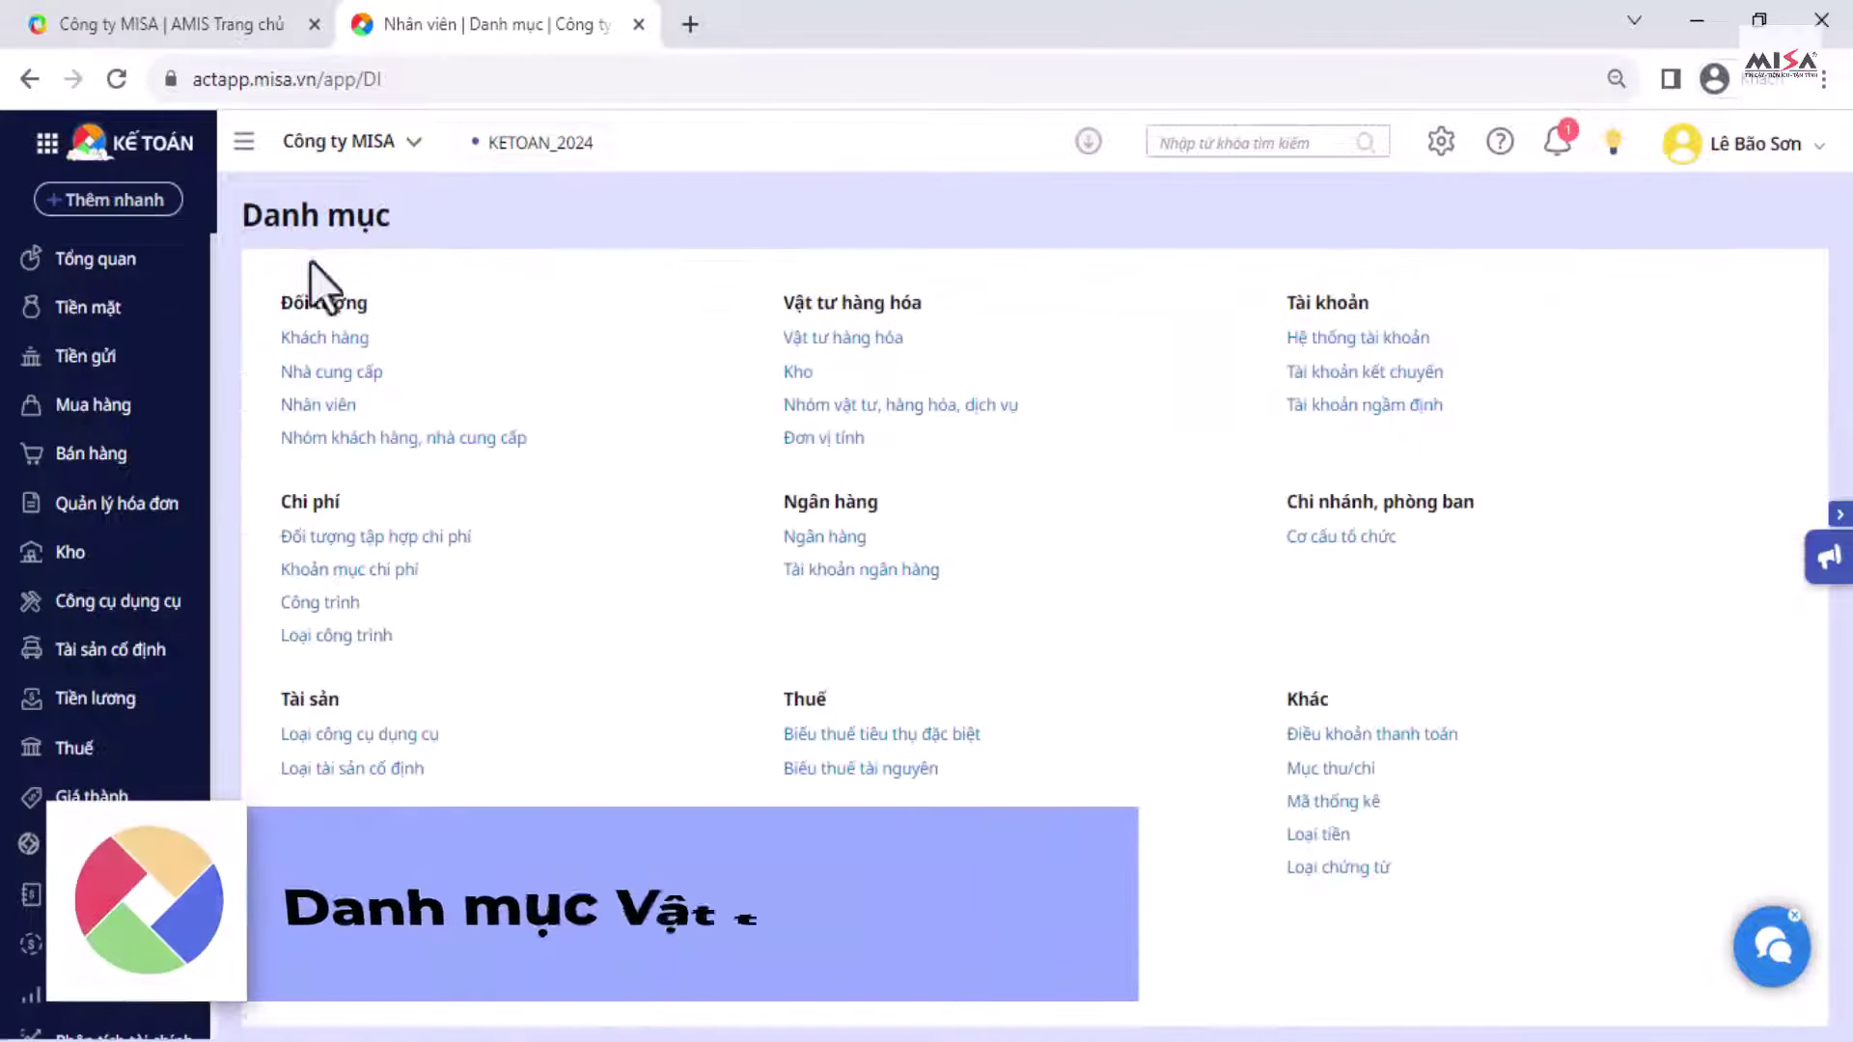
# Step: Create warehouse 152 Kho Nguyên vật liệu on warehouse account 152
pyautogui.click(799, 375)
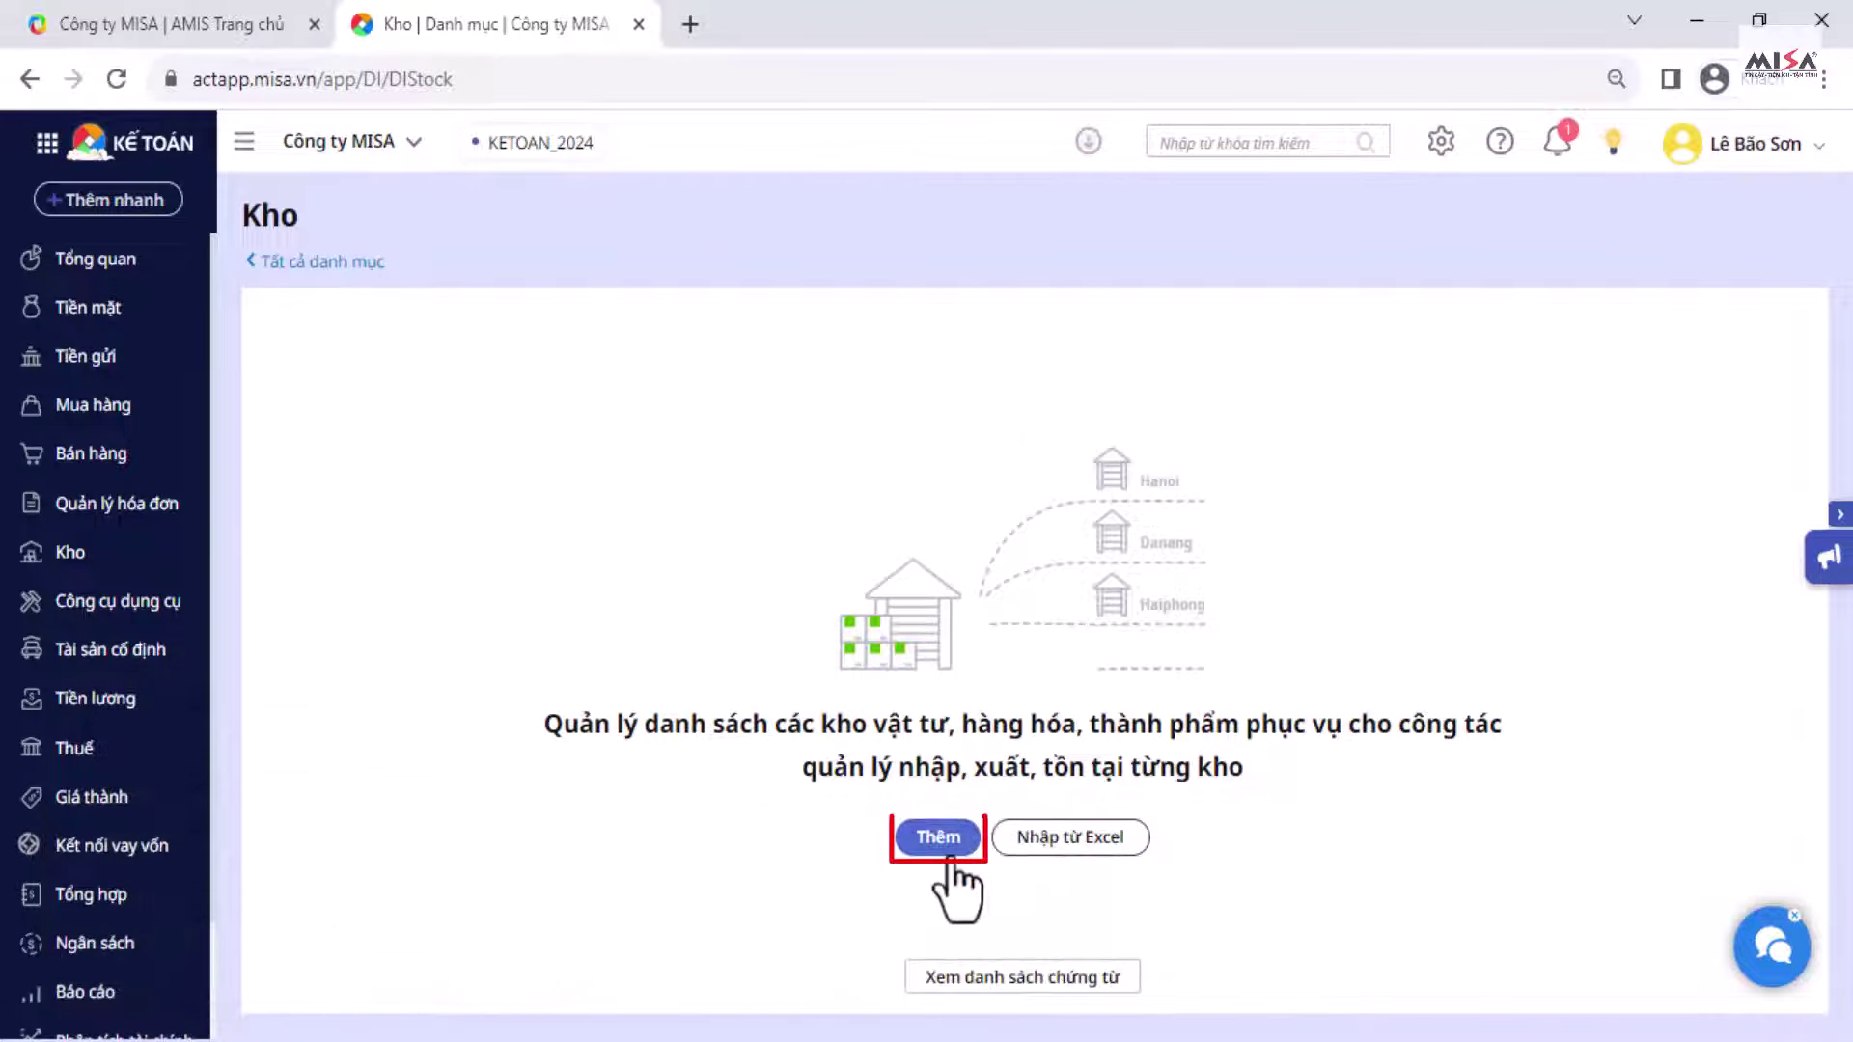
pyautogui.click(950, 866)
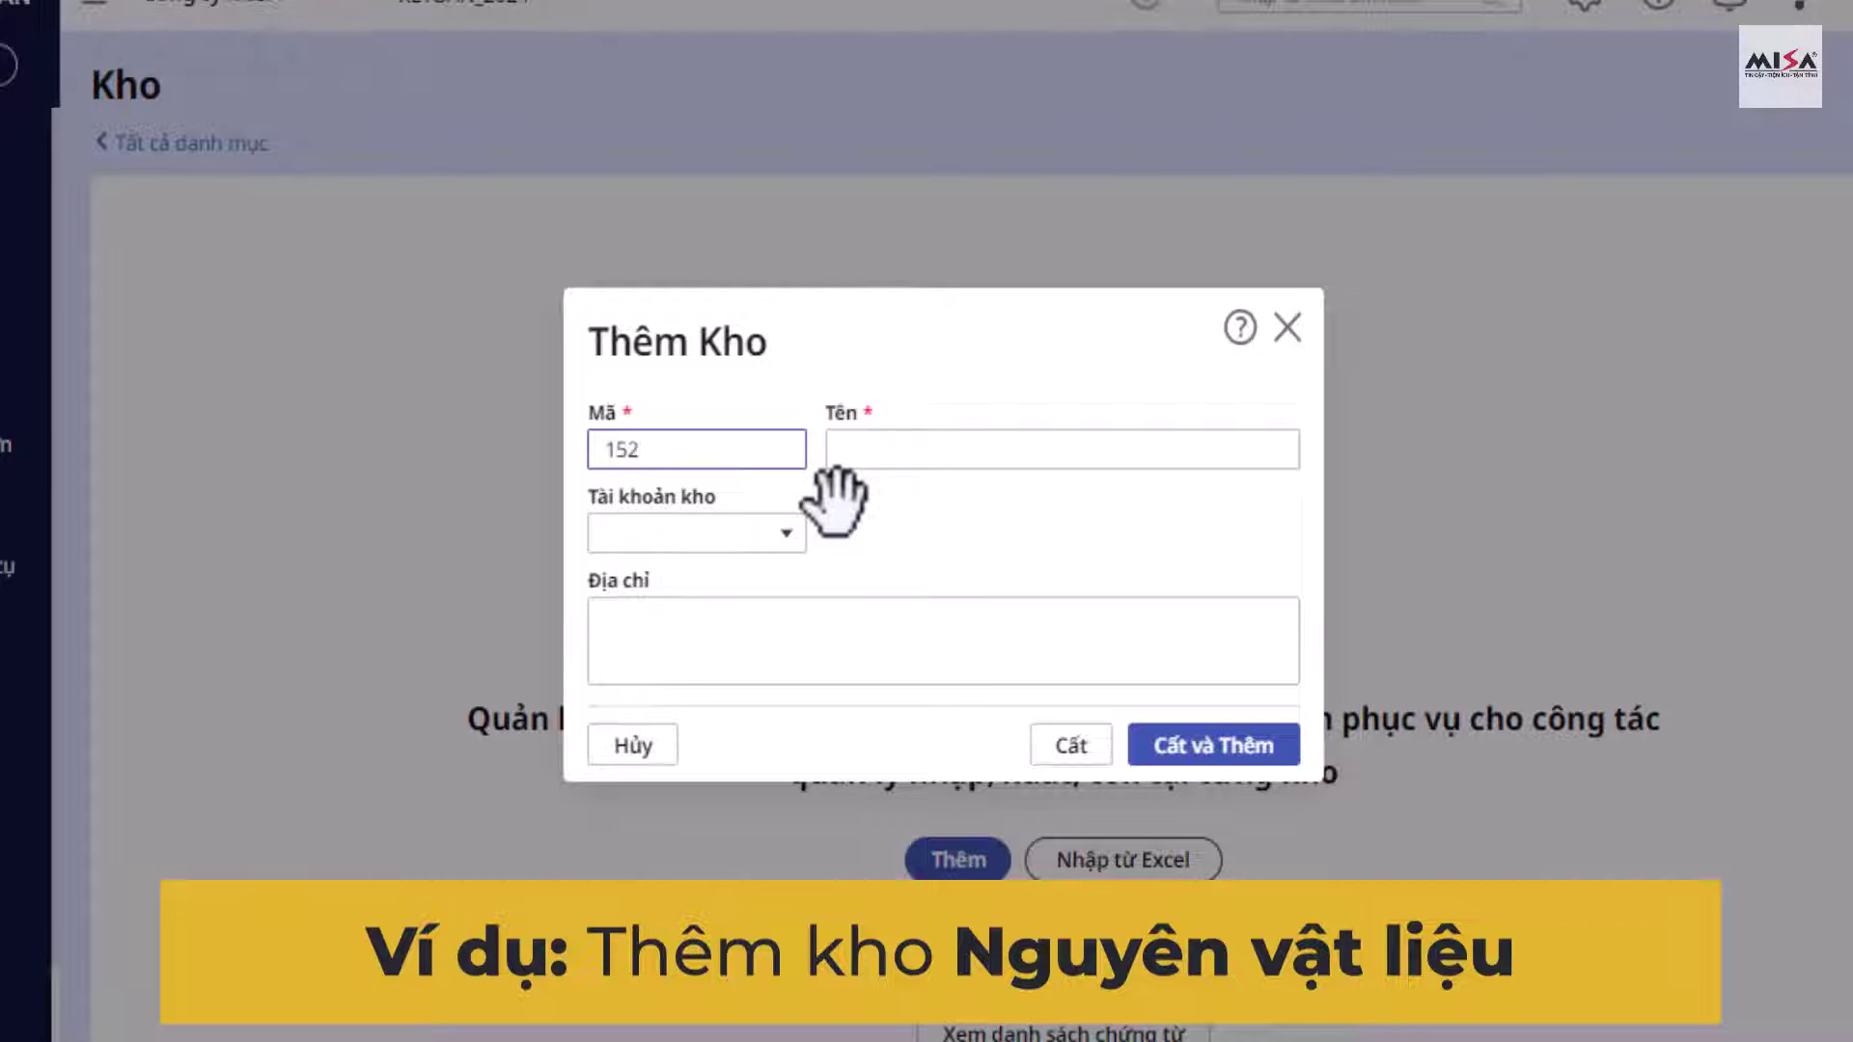
pyautogui.click(870, 461)
pyautogui.write('Kho Nguyên vật liệu')
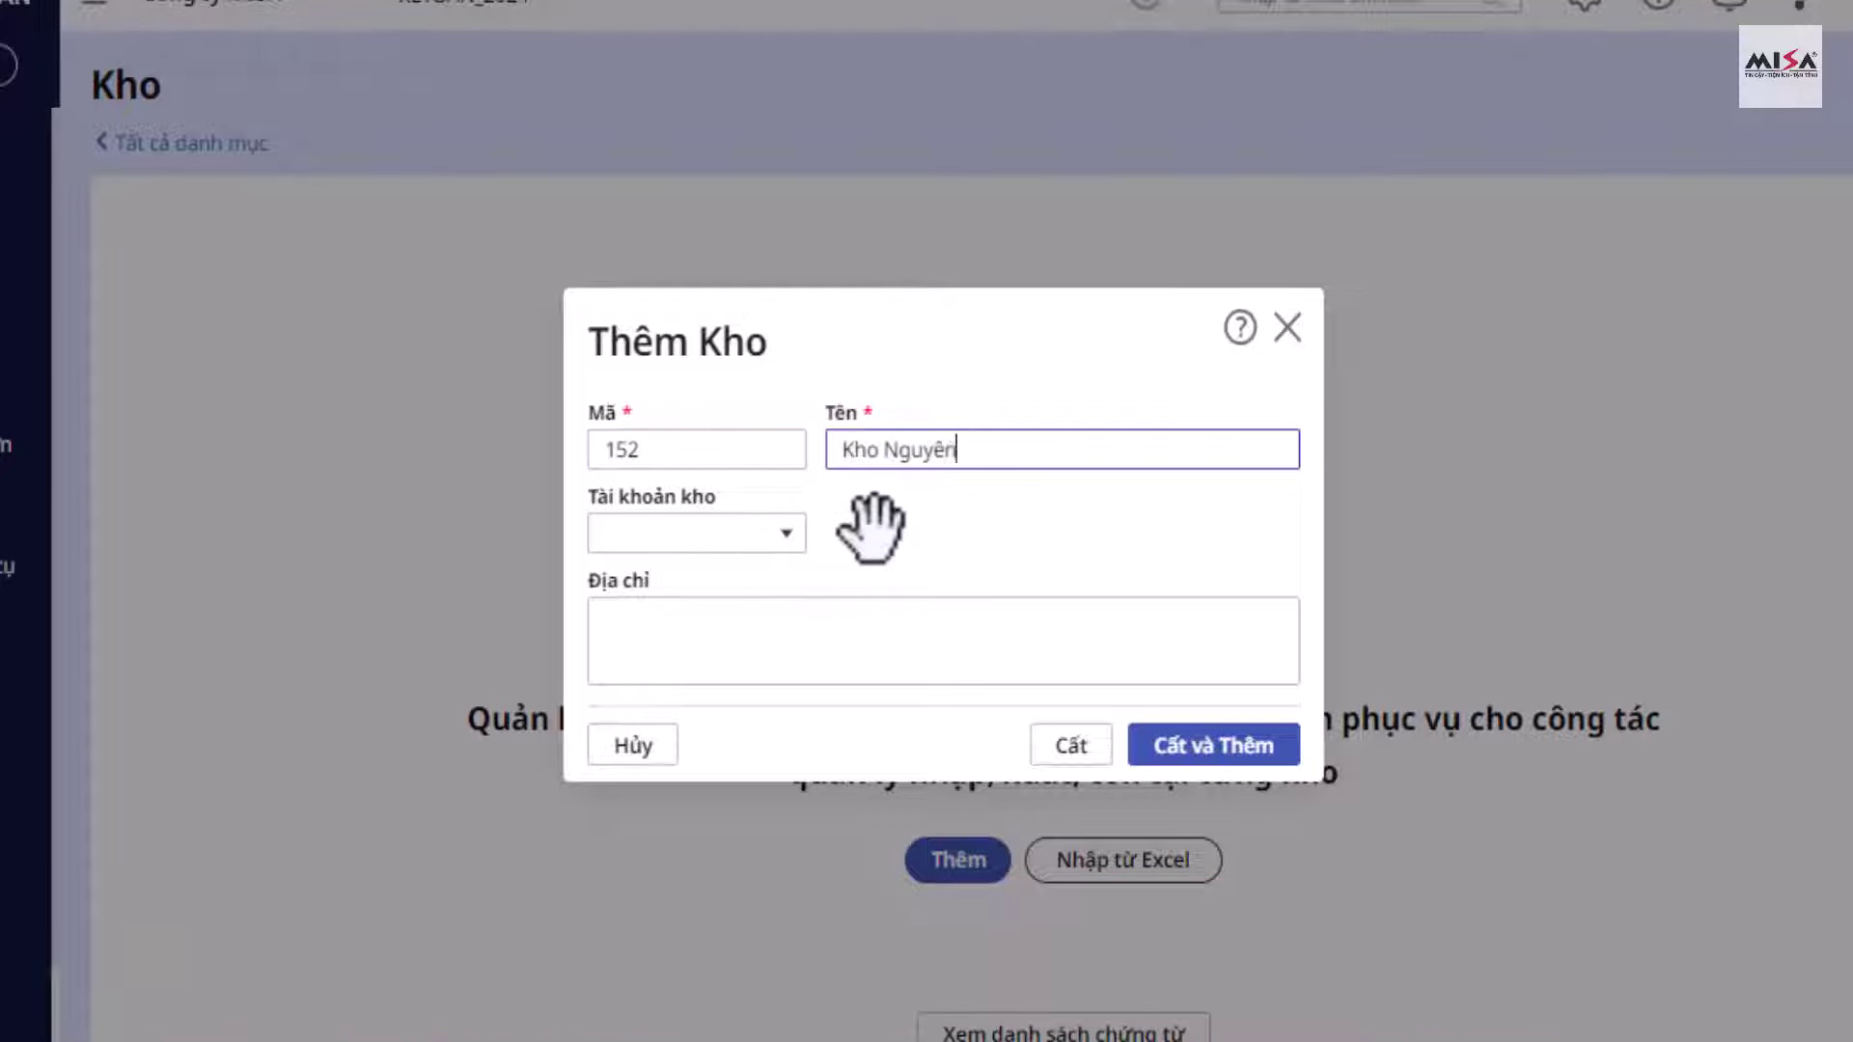
pyautogui.click(780, 536)
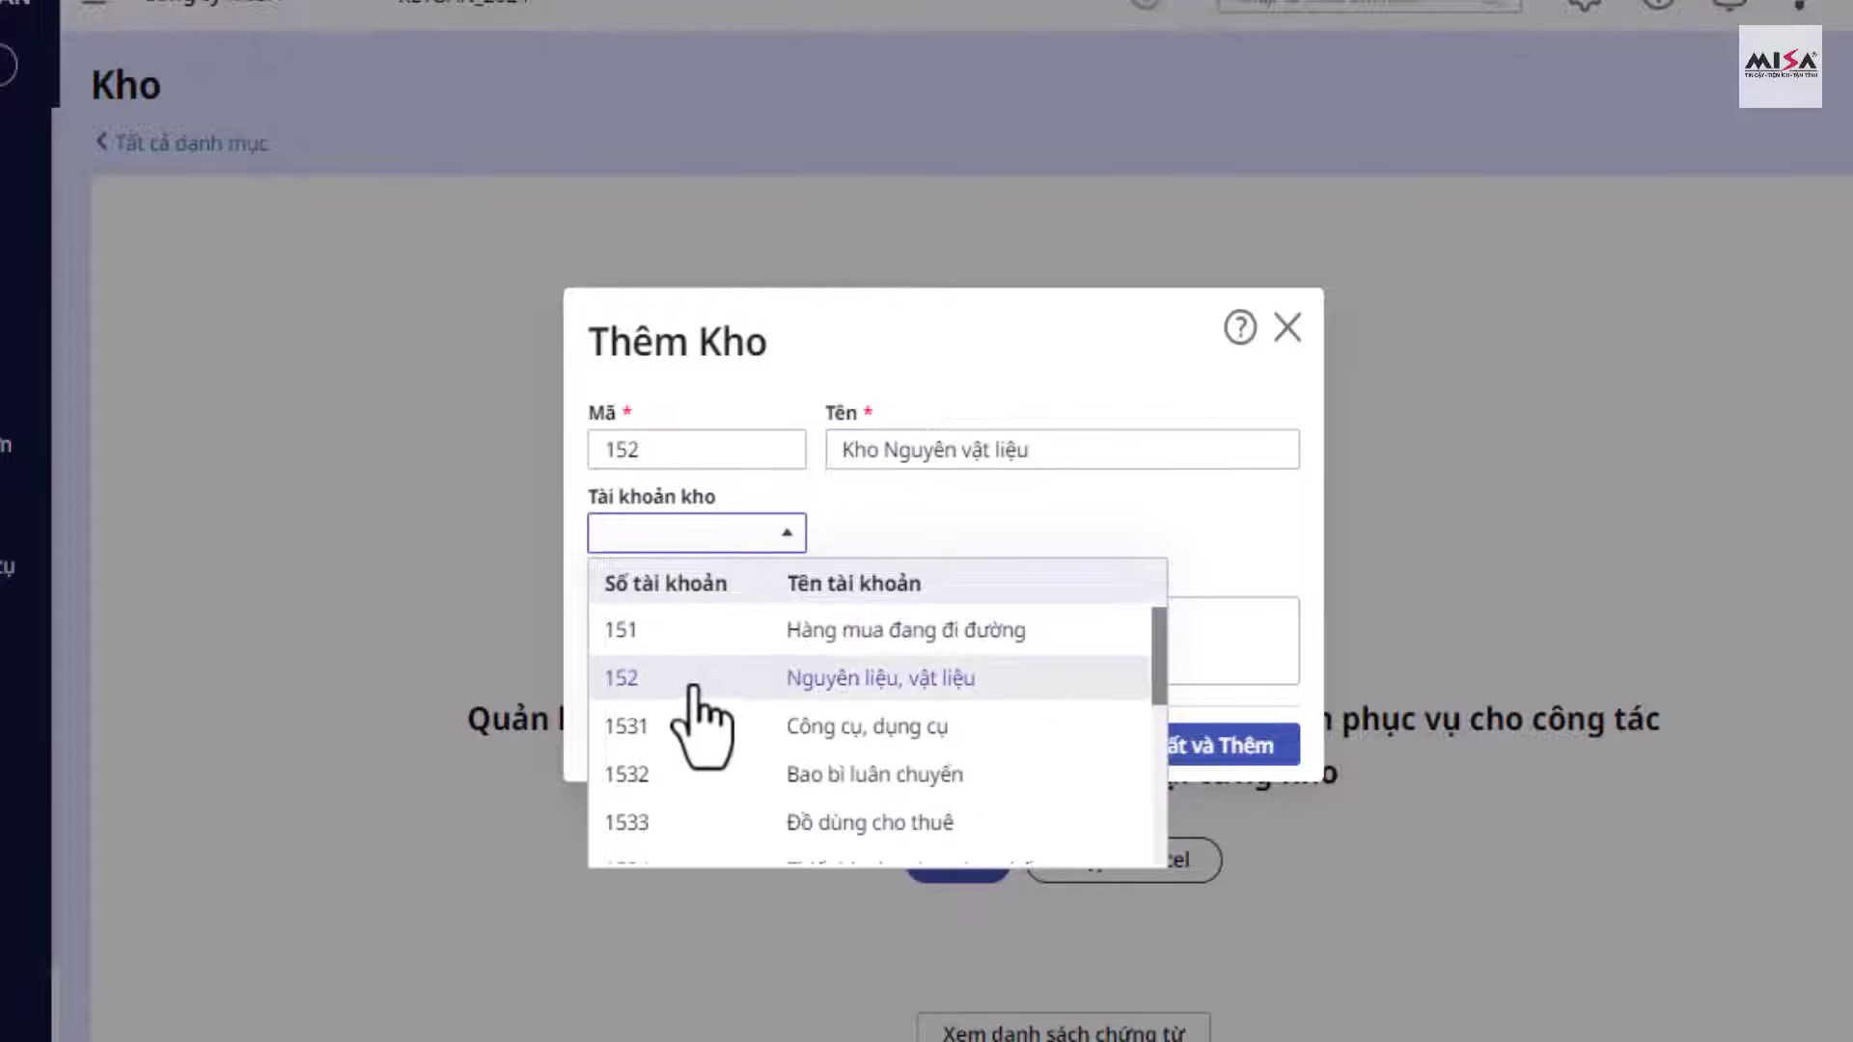
pyautogui.click(1003, 693)
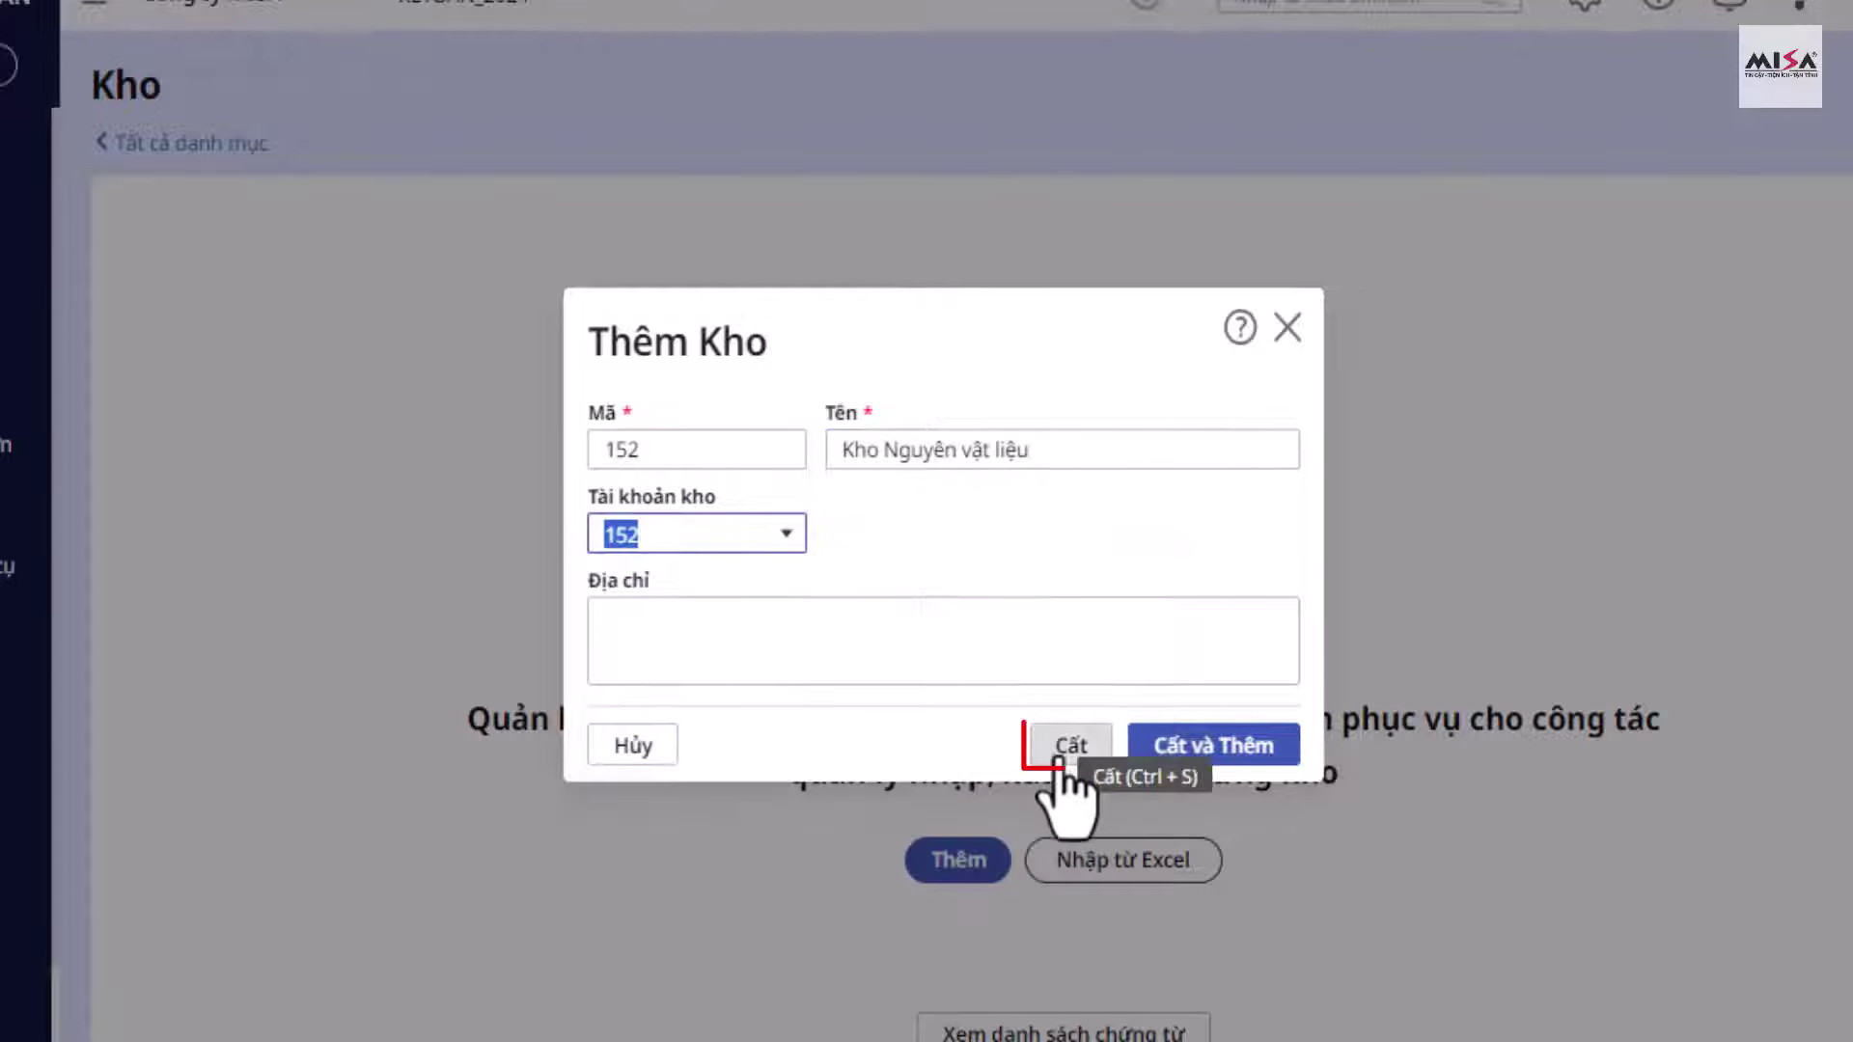
pyautogui.click(1059, 758)
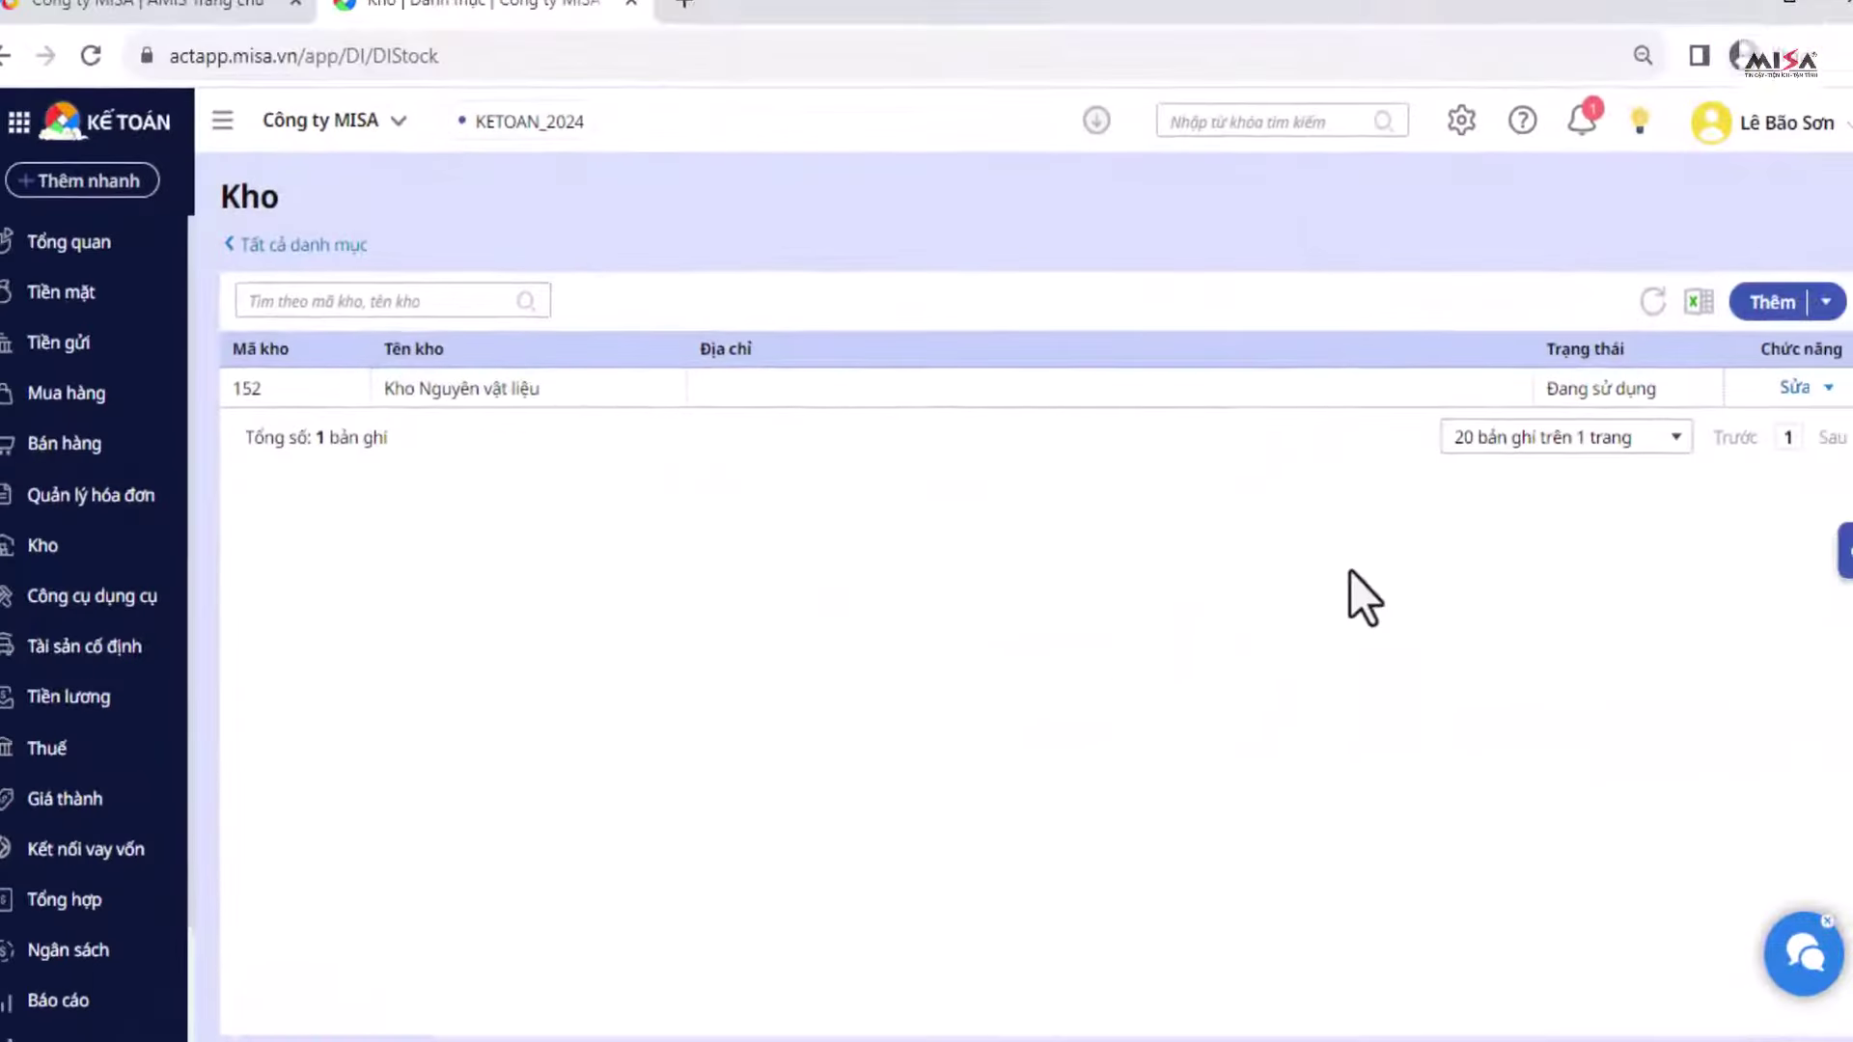
# Step: Begin warehouse KVT.HCM, Kho vật tư (Chi nhánh HCM), on account 152 with a Hồ Chí Minh address
pyautogui.click(1708, 318)
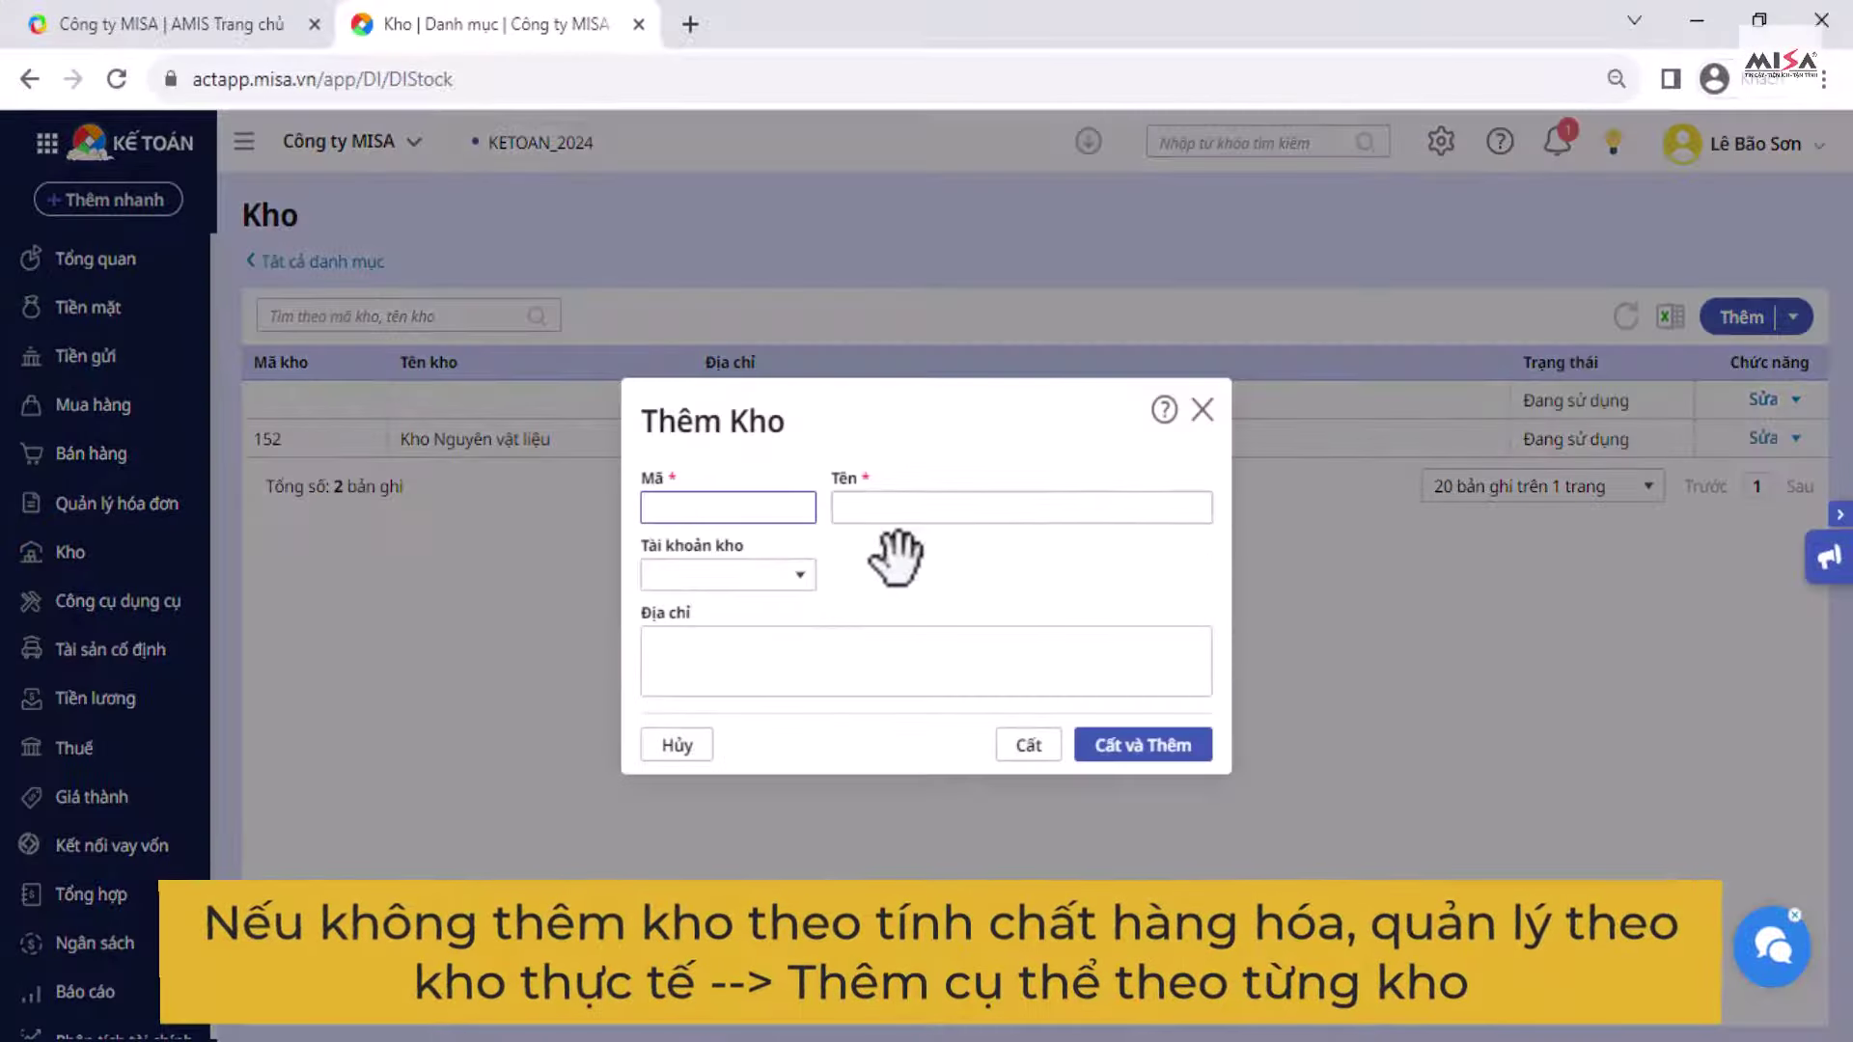
pyautogui.write('KVT.HCM')
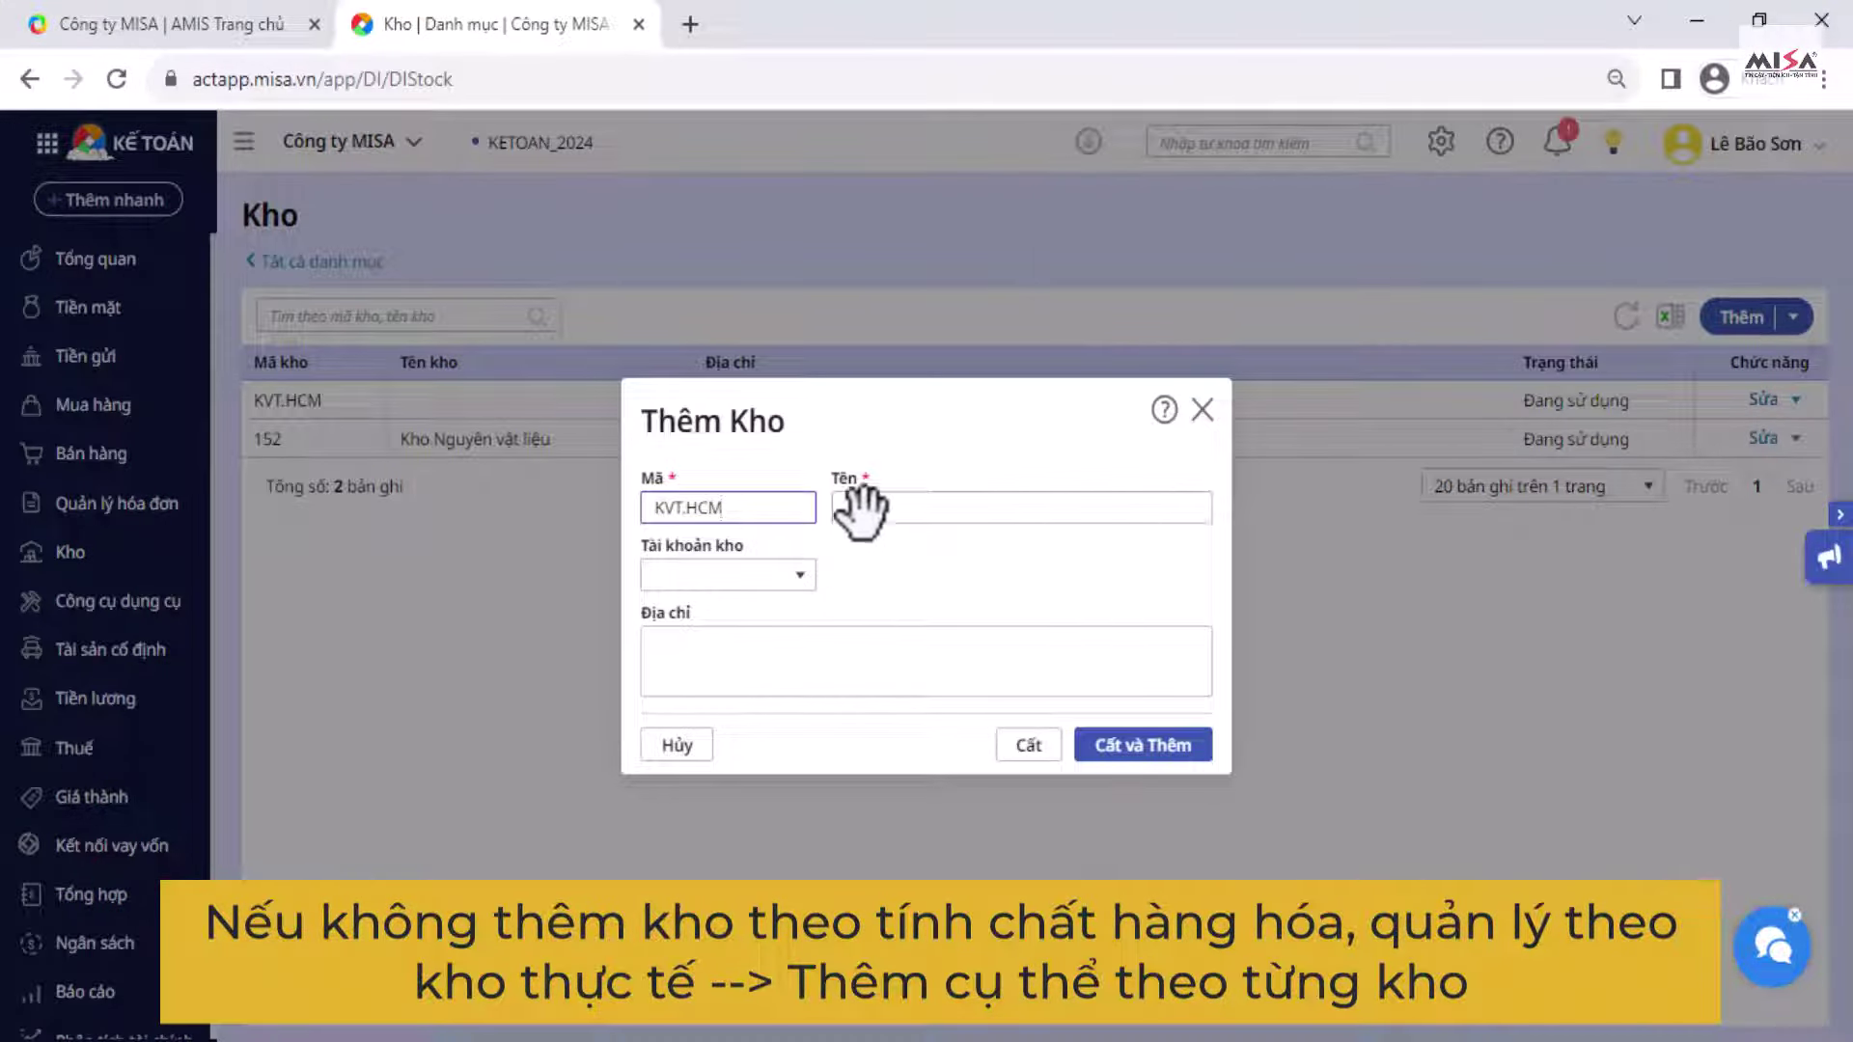
pyautogui.click(854, 508)
pyautogui.write('Kho va')
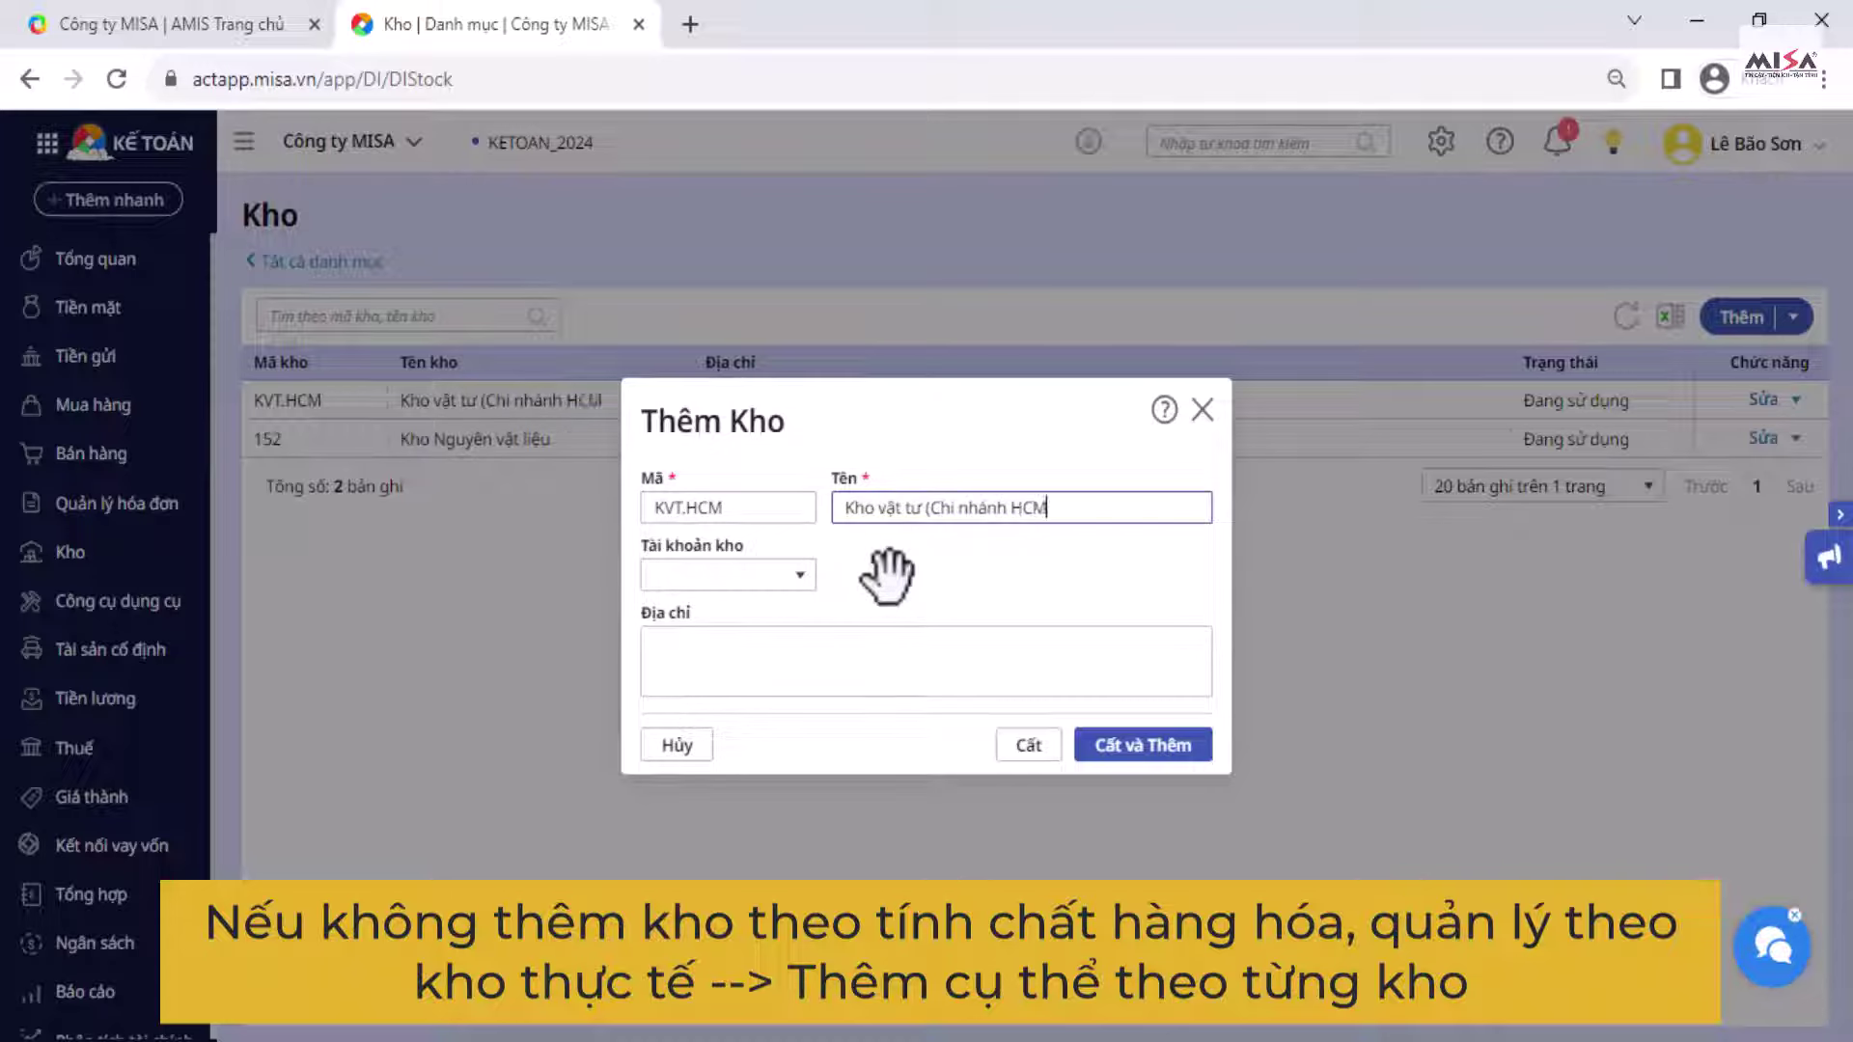
pyautogui.click(800, 575)
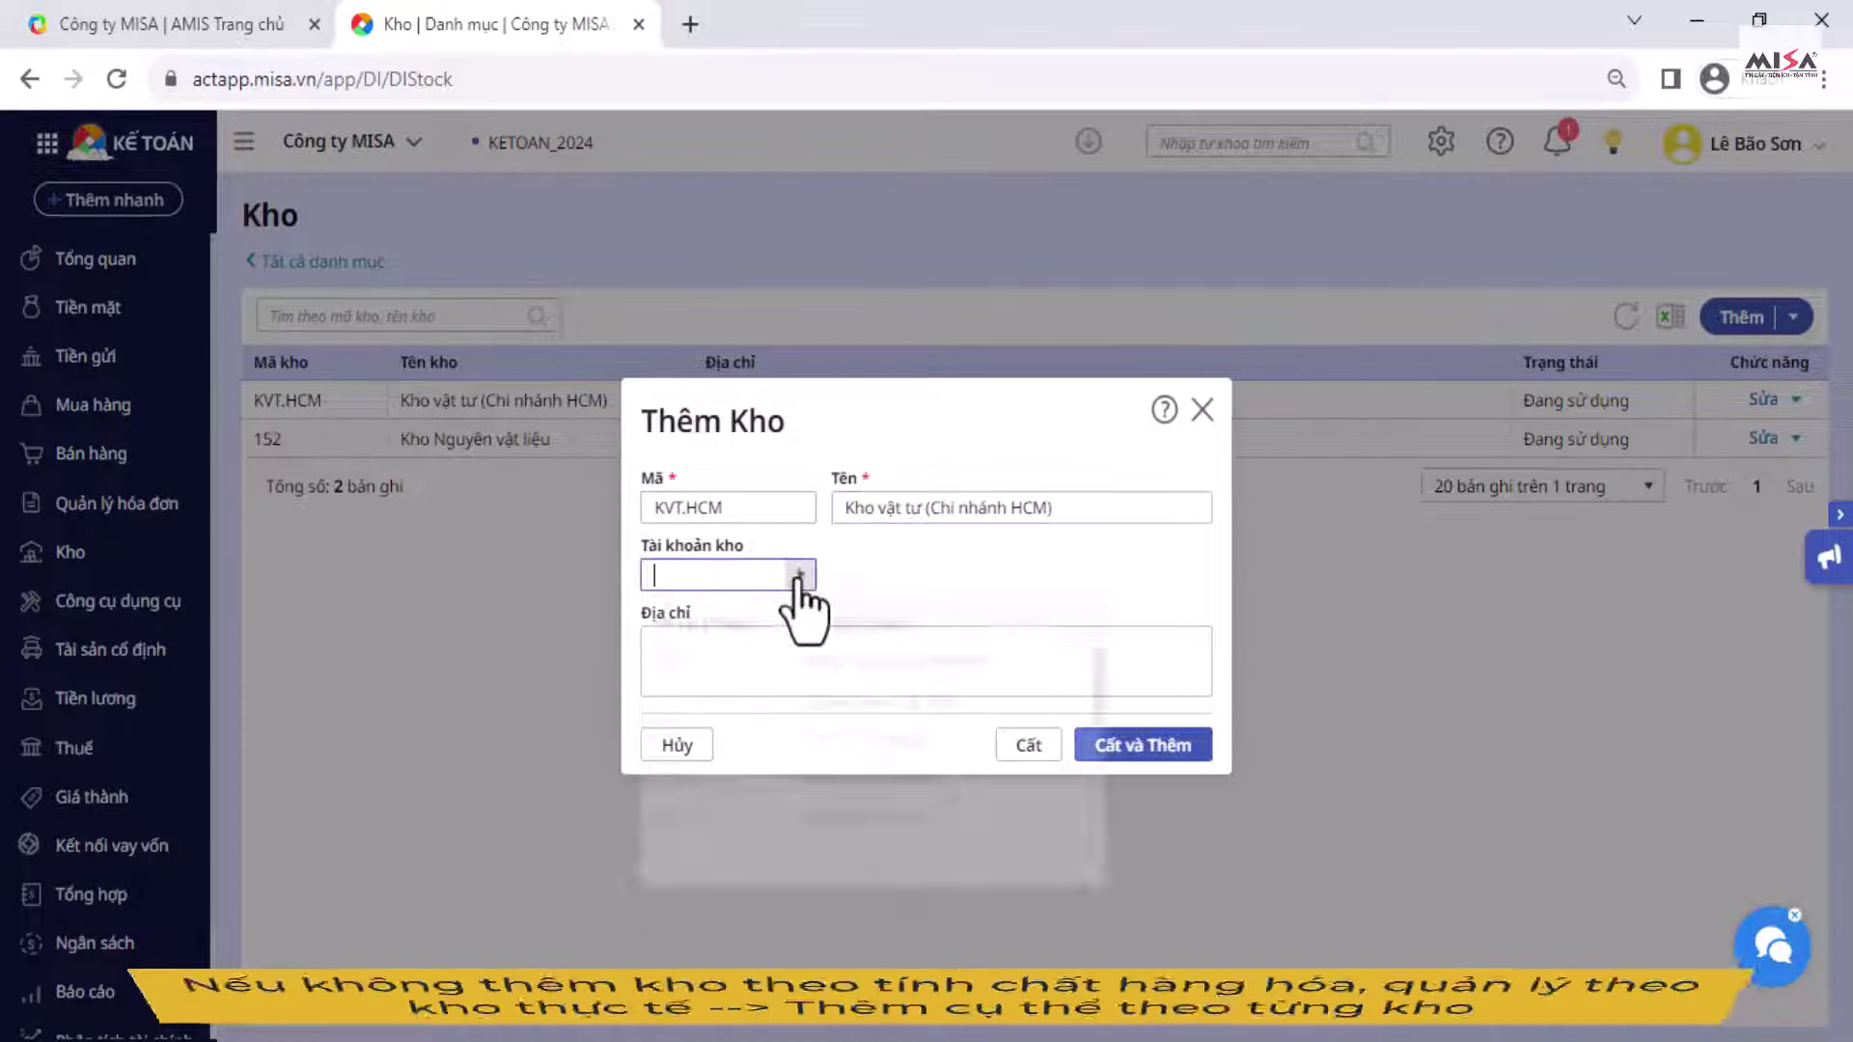
pyautogui.click(710, 691)
pyautogui.click(781, 654)
pyautogui.write('Hc')
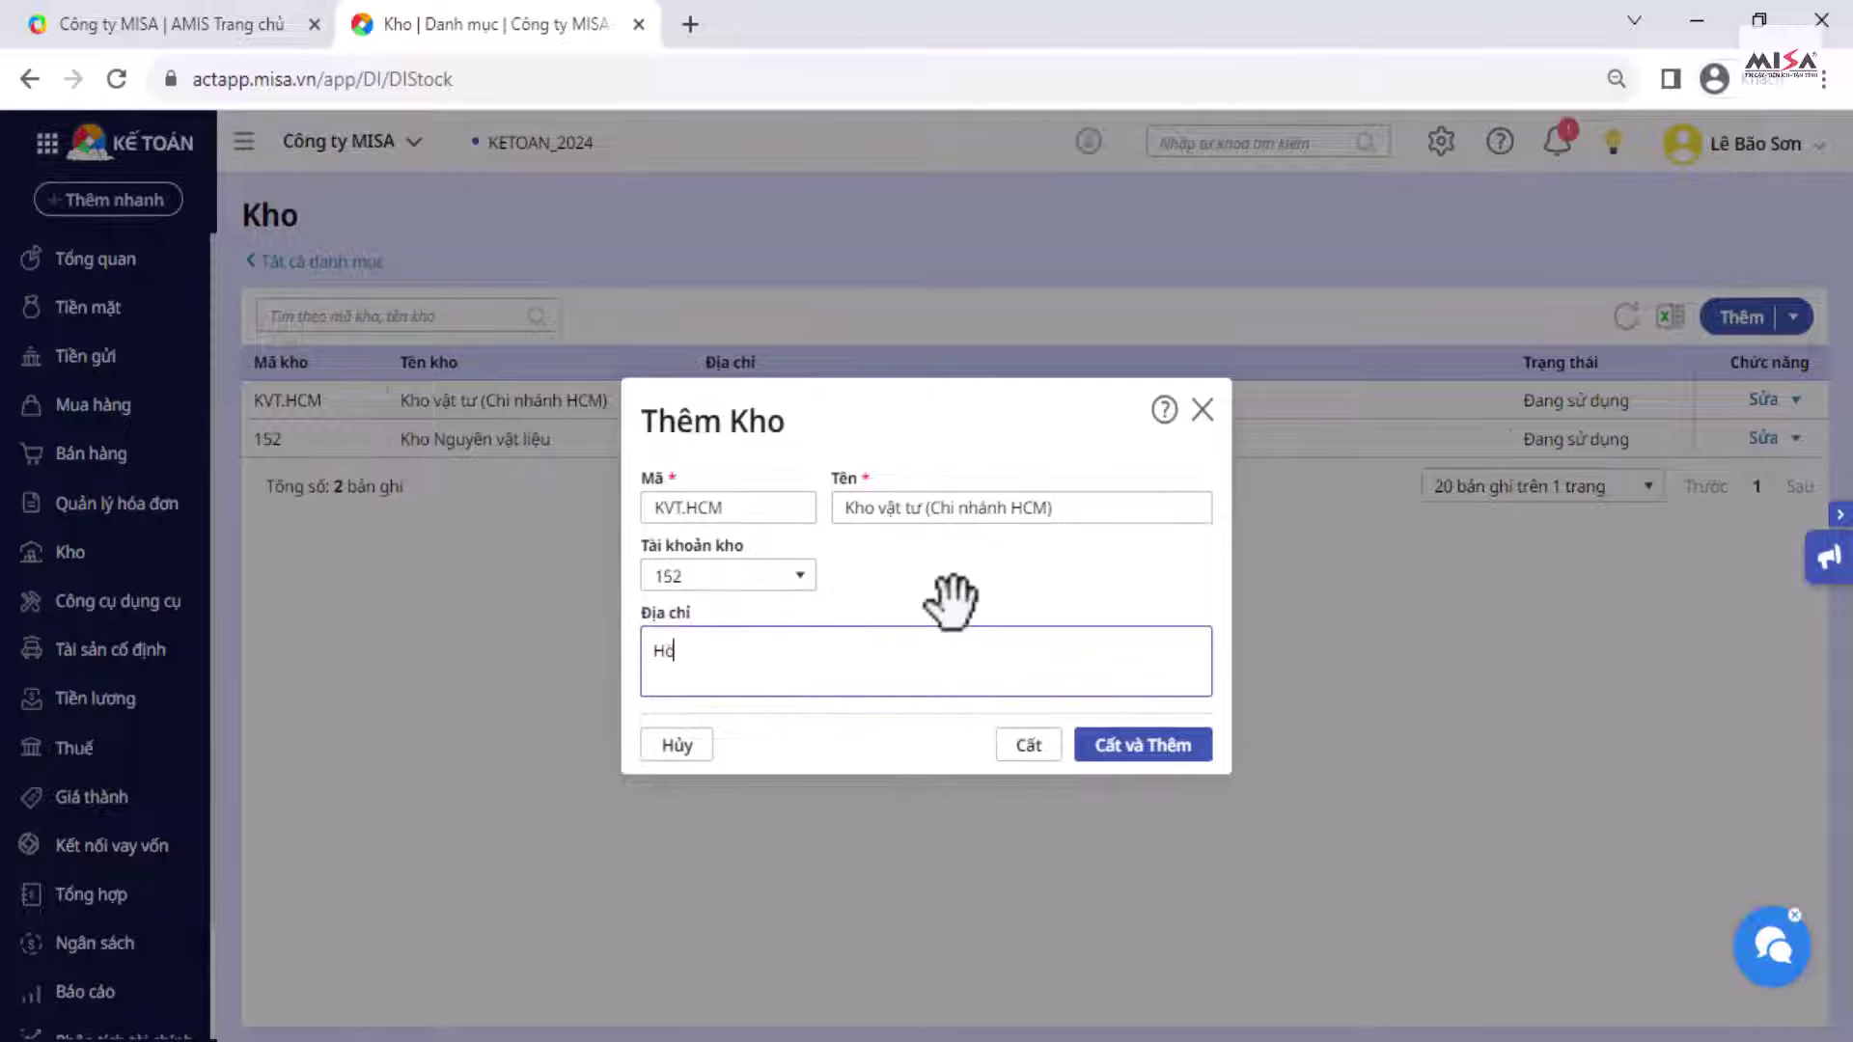
pyautogui.write('hí Minh')
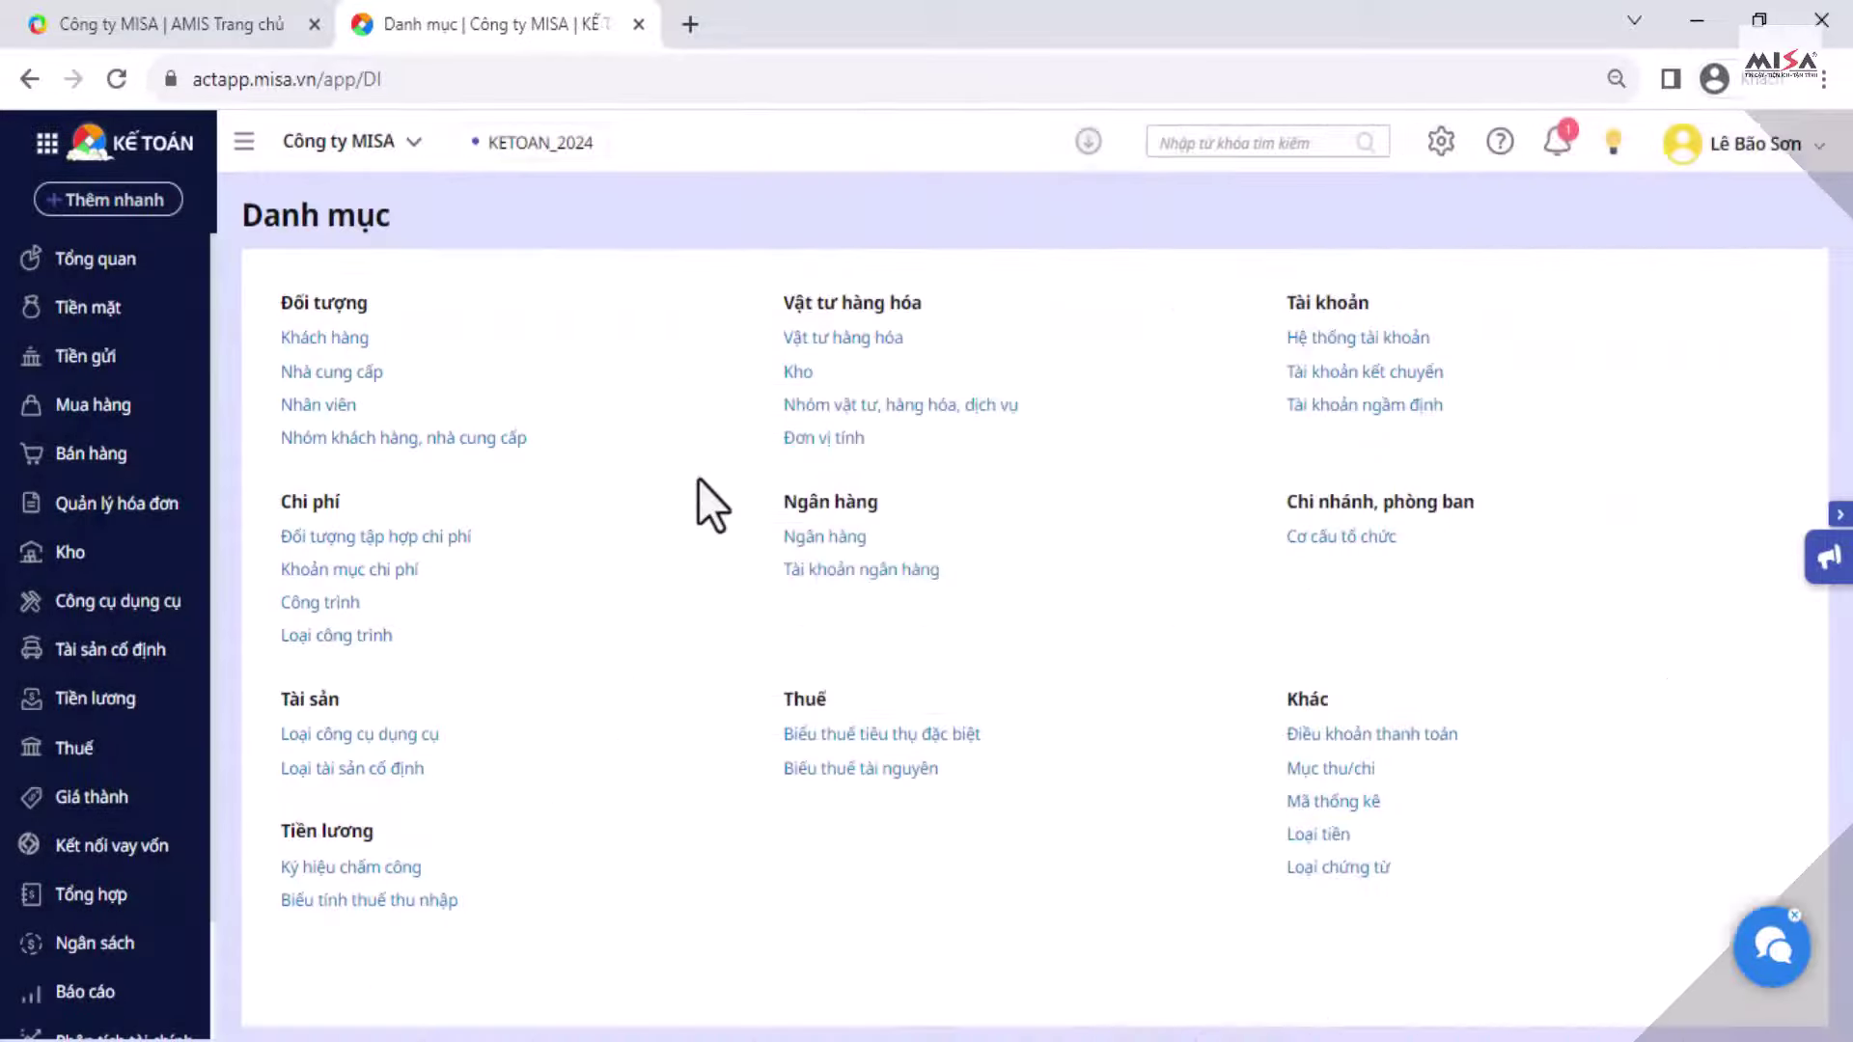
# Step: Open Vật tư hàng hóa and start a new item, showing the item-type choices
pyautogui.click(896, 365)
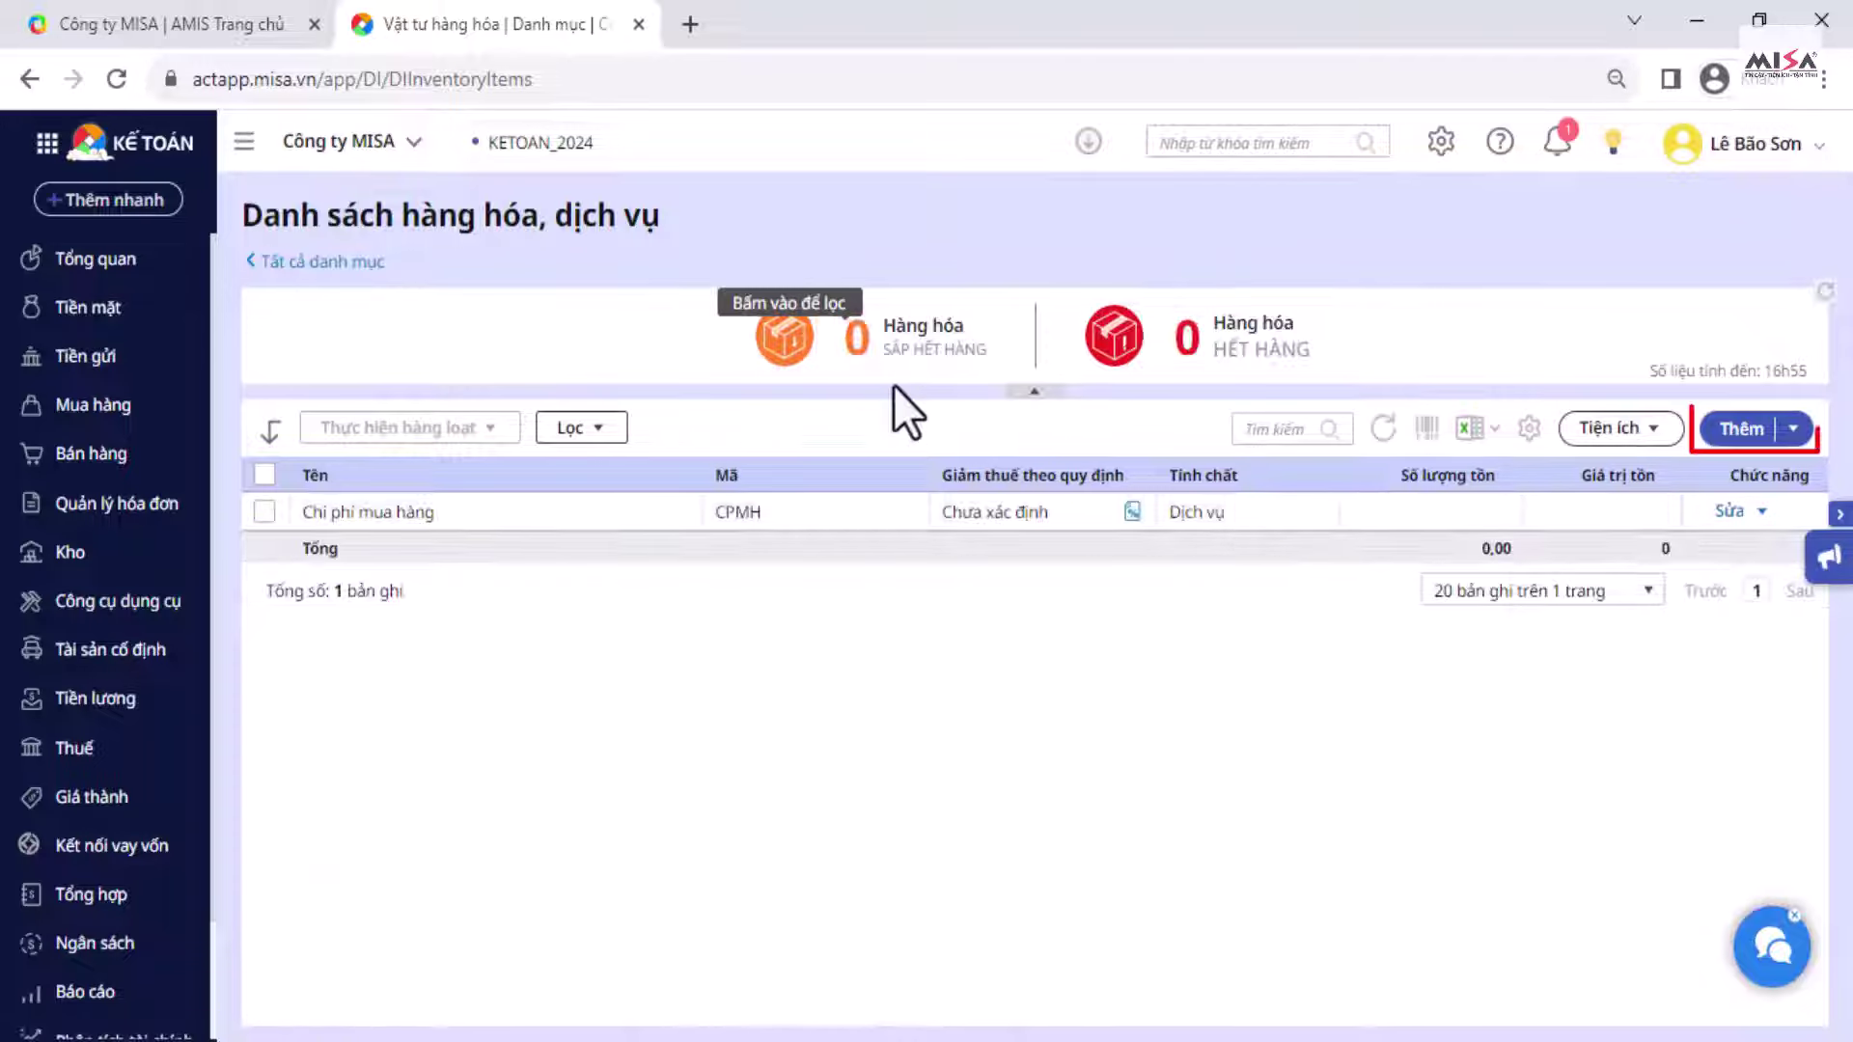
pyautogui.click(1738, 436)
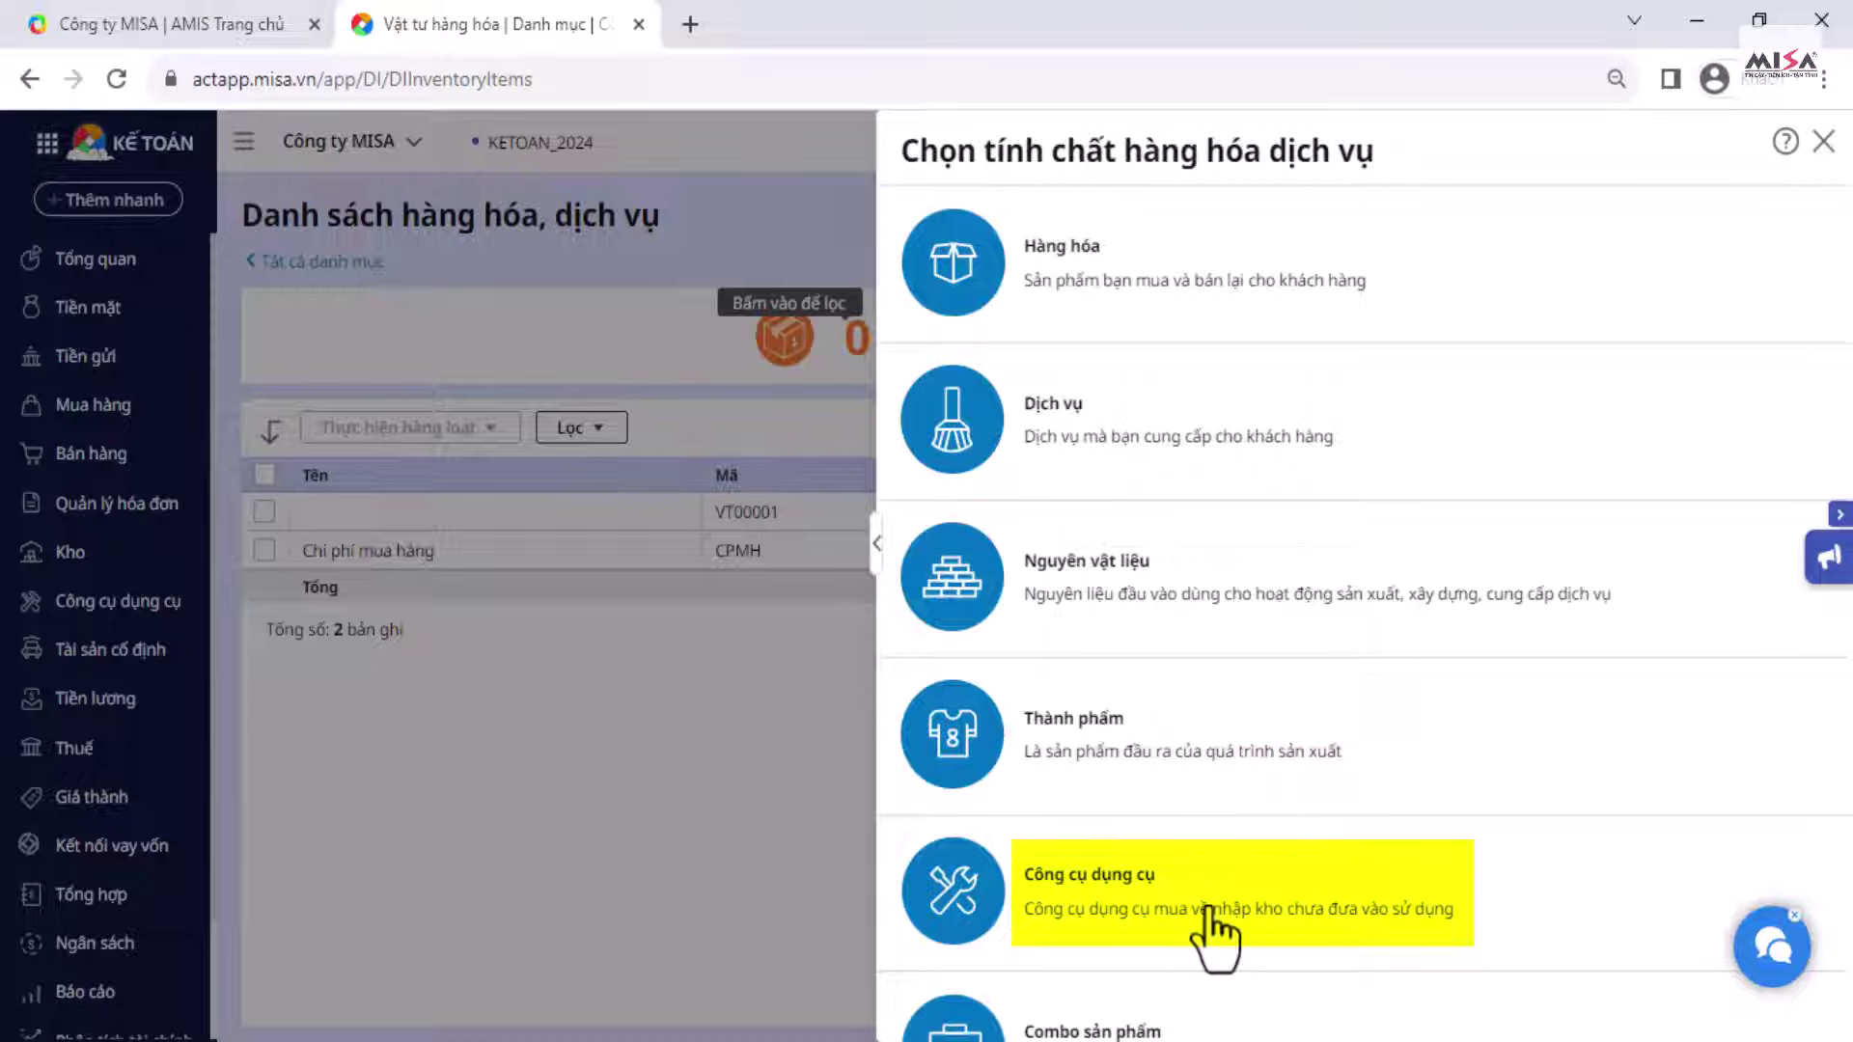
pyautogui.scroll(-1, 1208, 909)
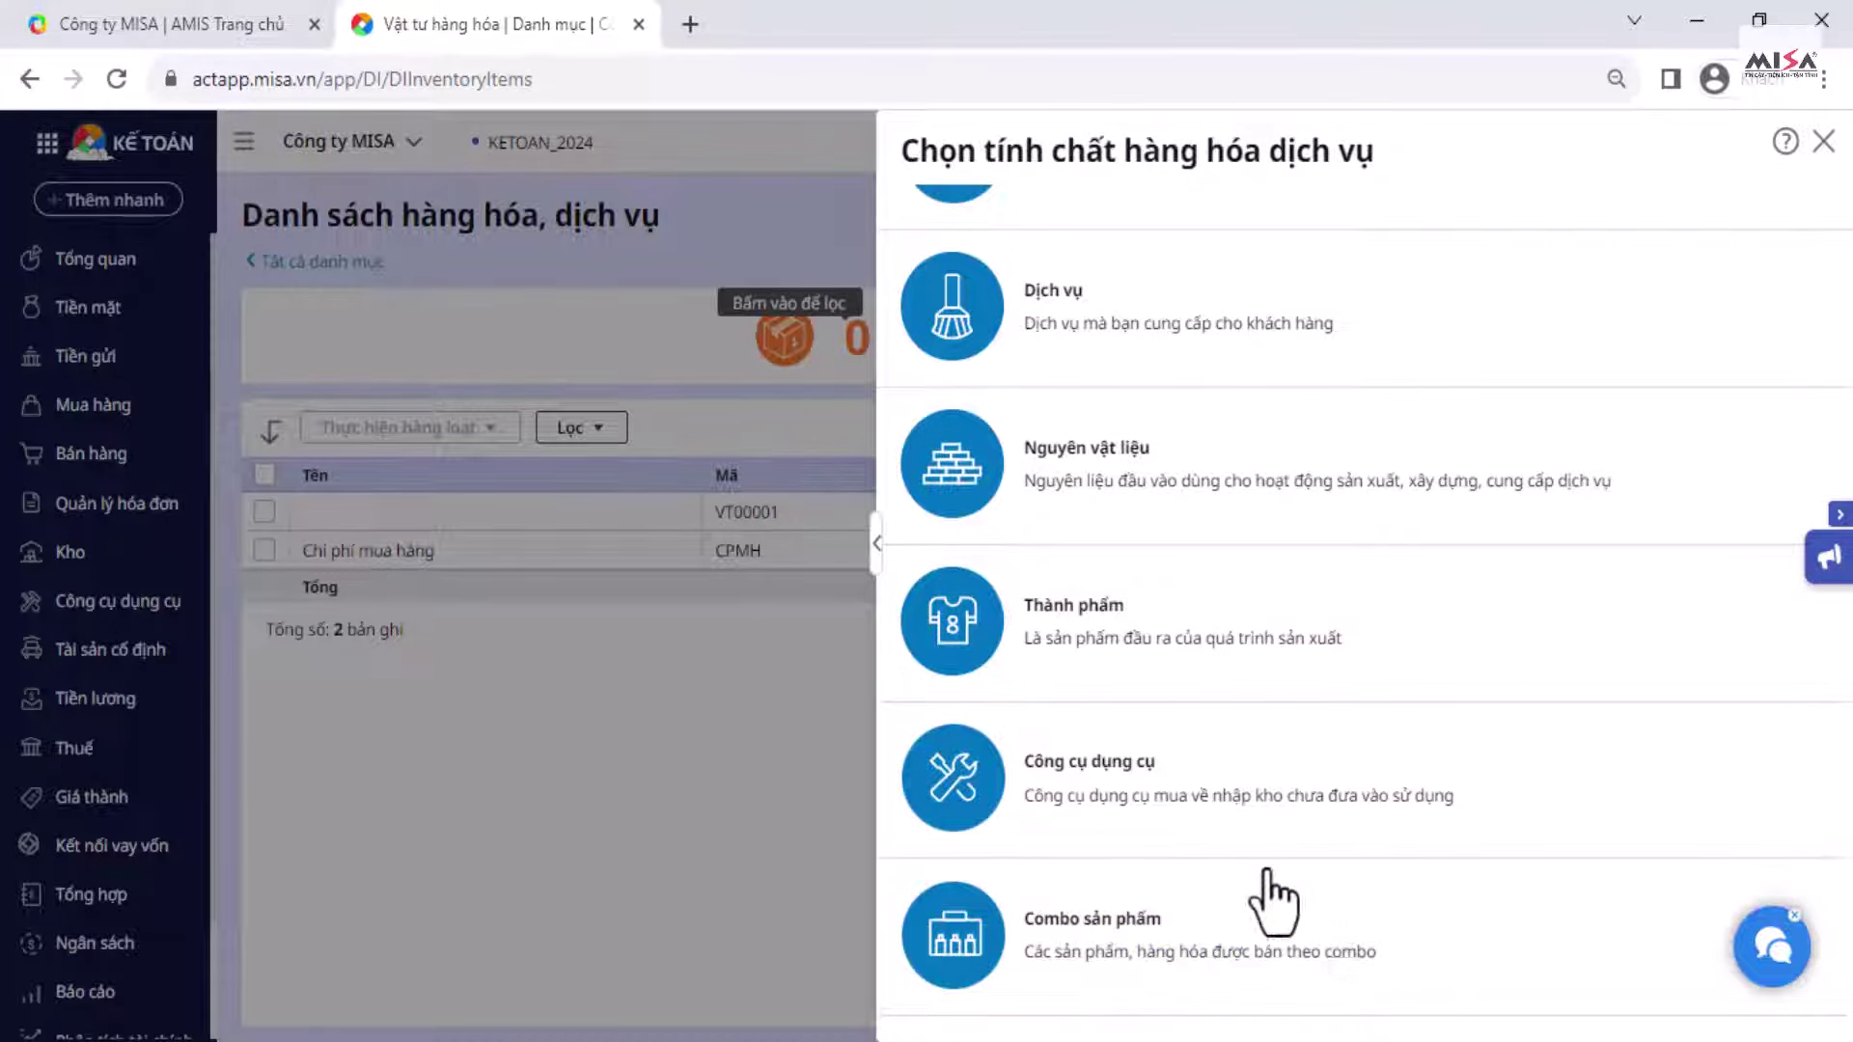
pyautogui.scroll(1, 1228, 786)
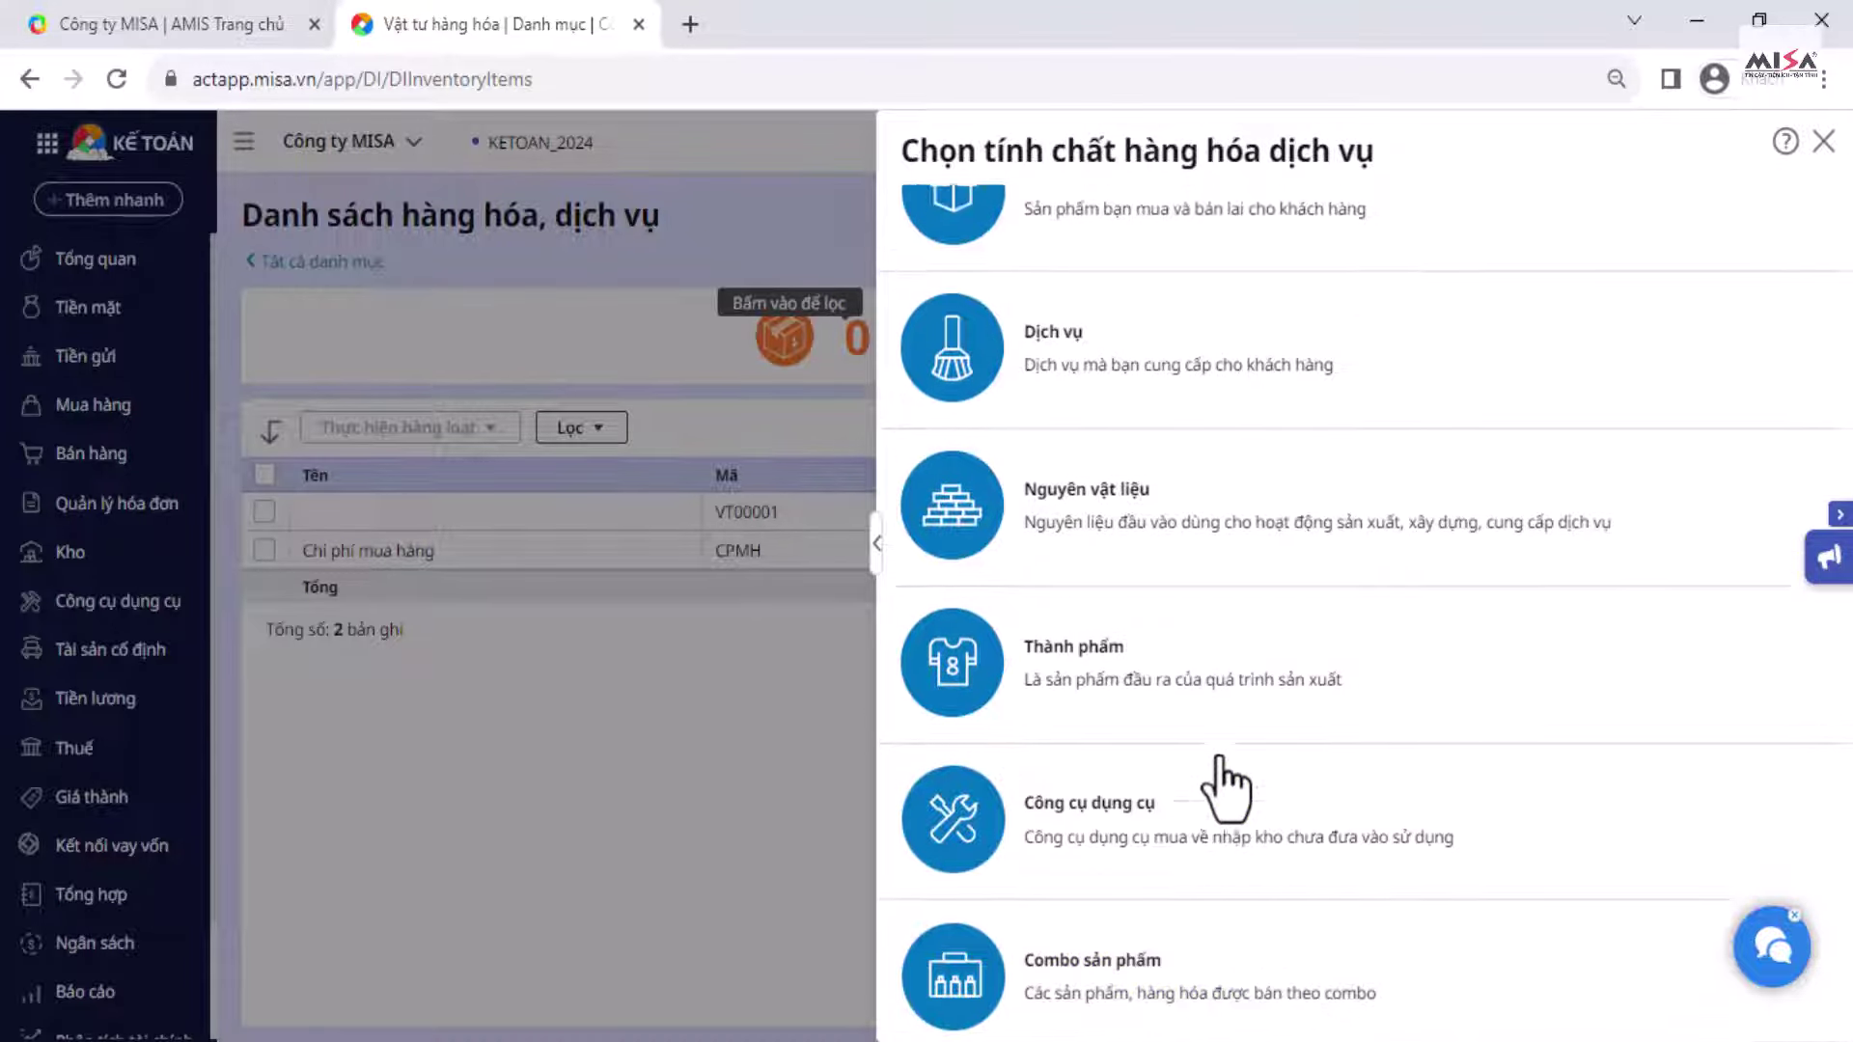
# Step: Create raw material Vải thun, code VAITHUN, with main unit m
pyautogui.click(1279, 627)
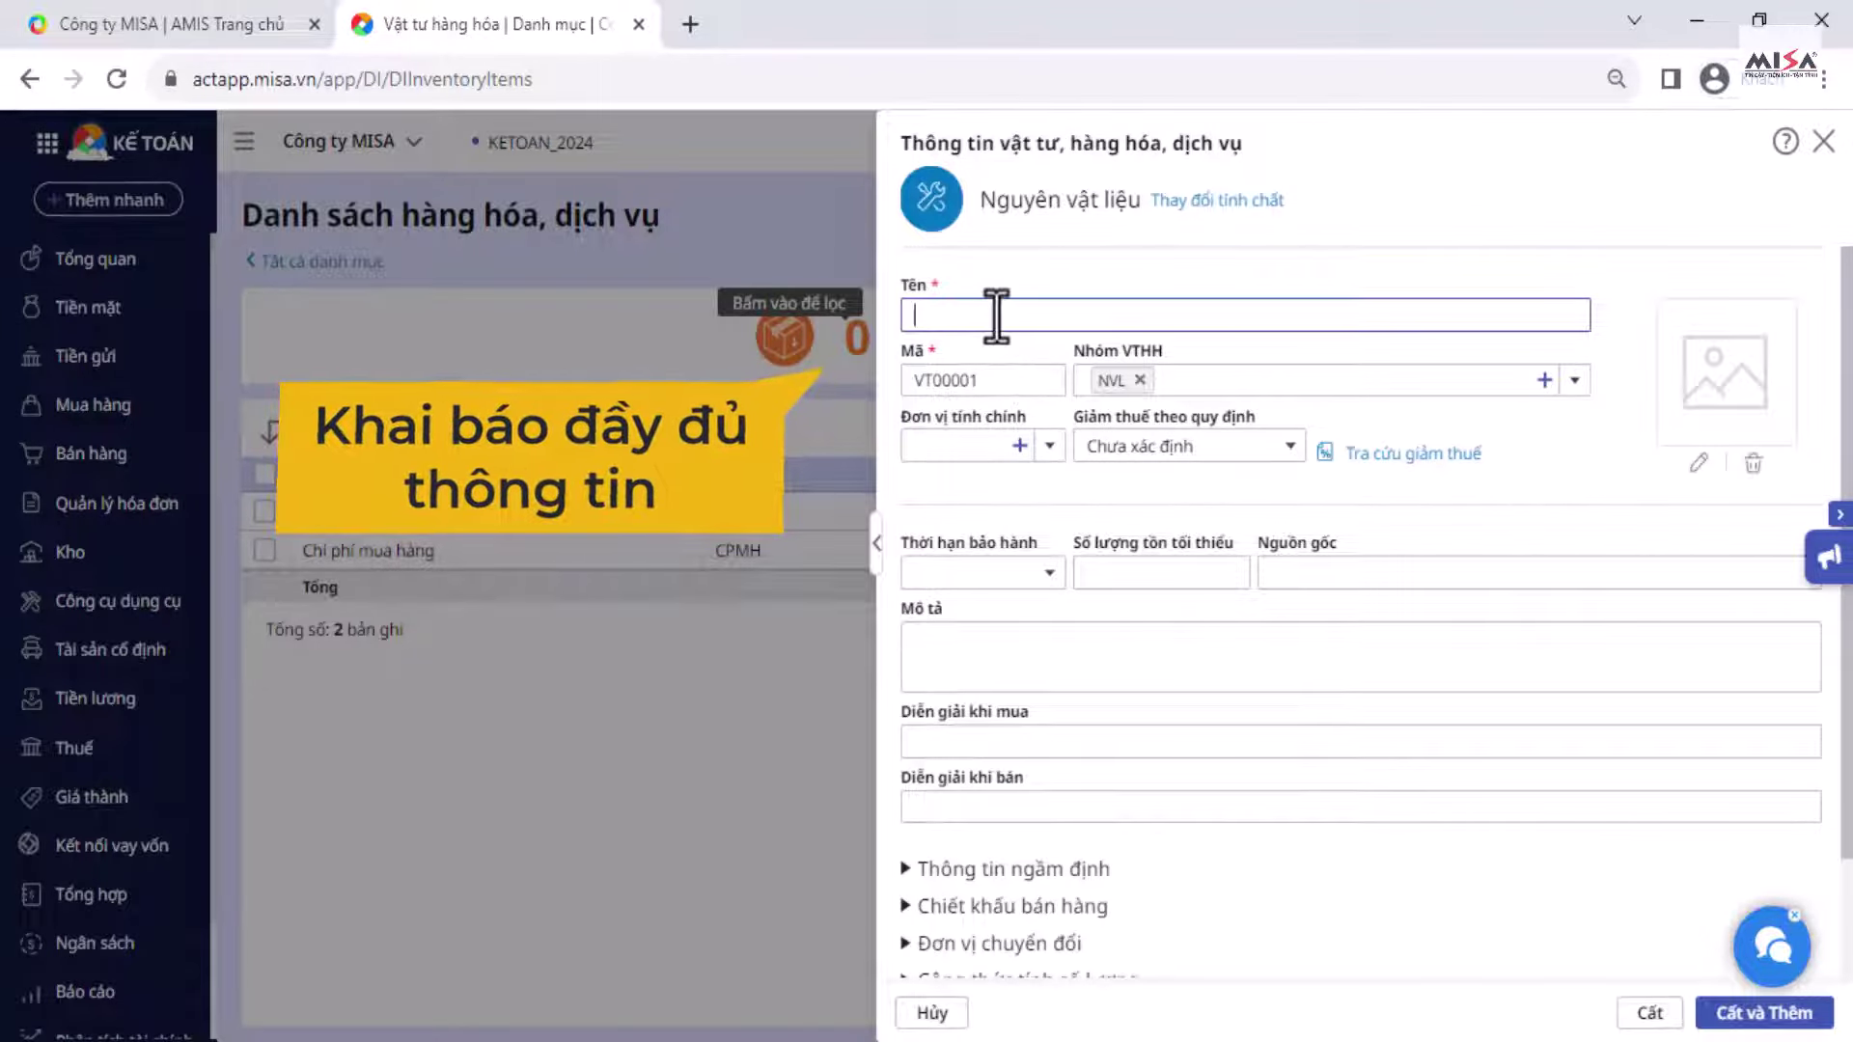
pyautogui.write('Vải thun')
pyautogui.press('Tab')
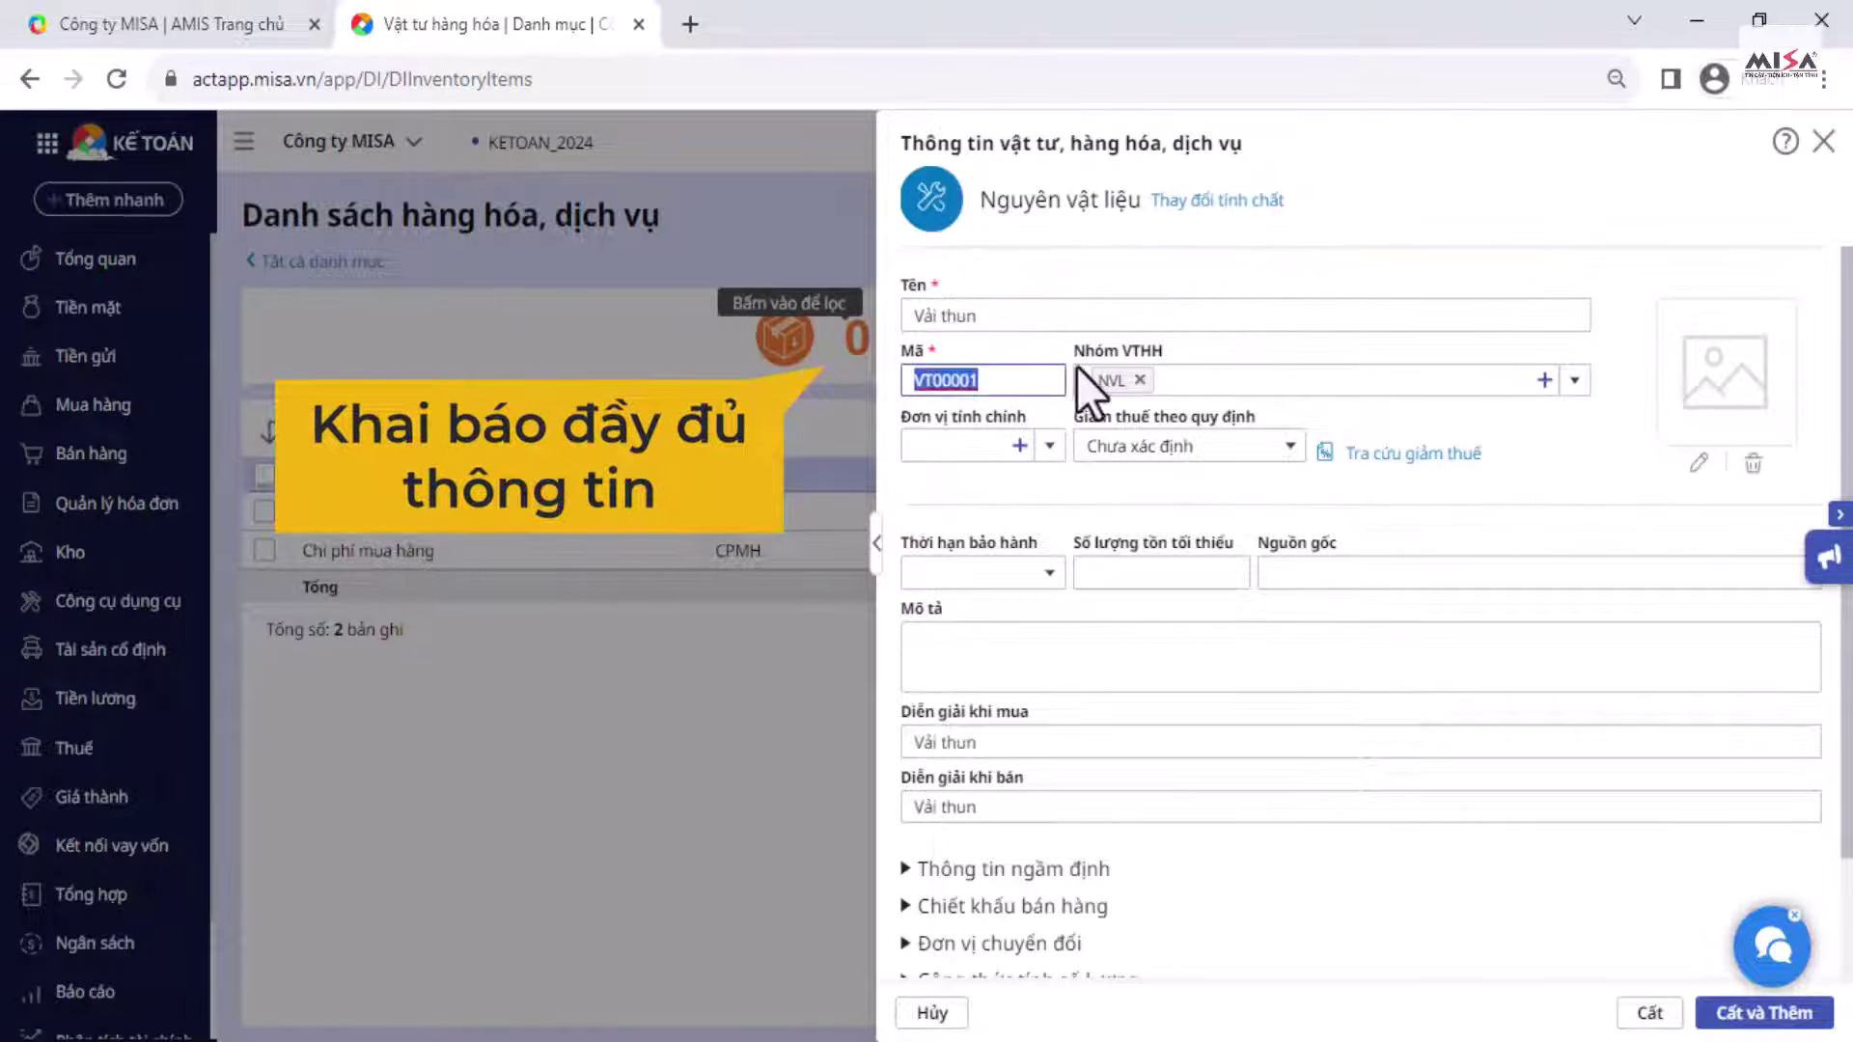
pyautogui.write('VAITHUN')
pyautogui.click(1042, 445)
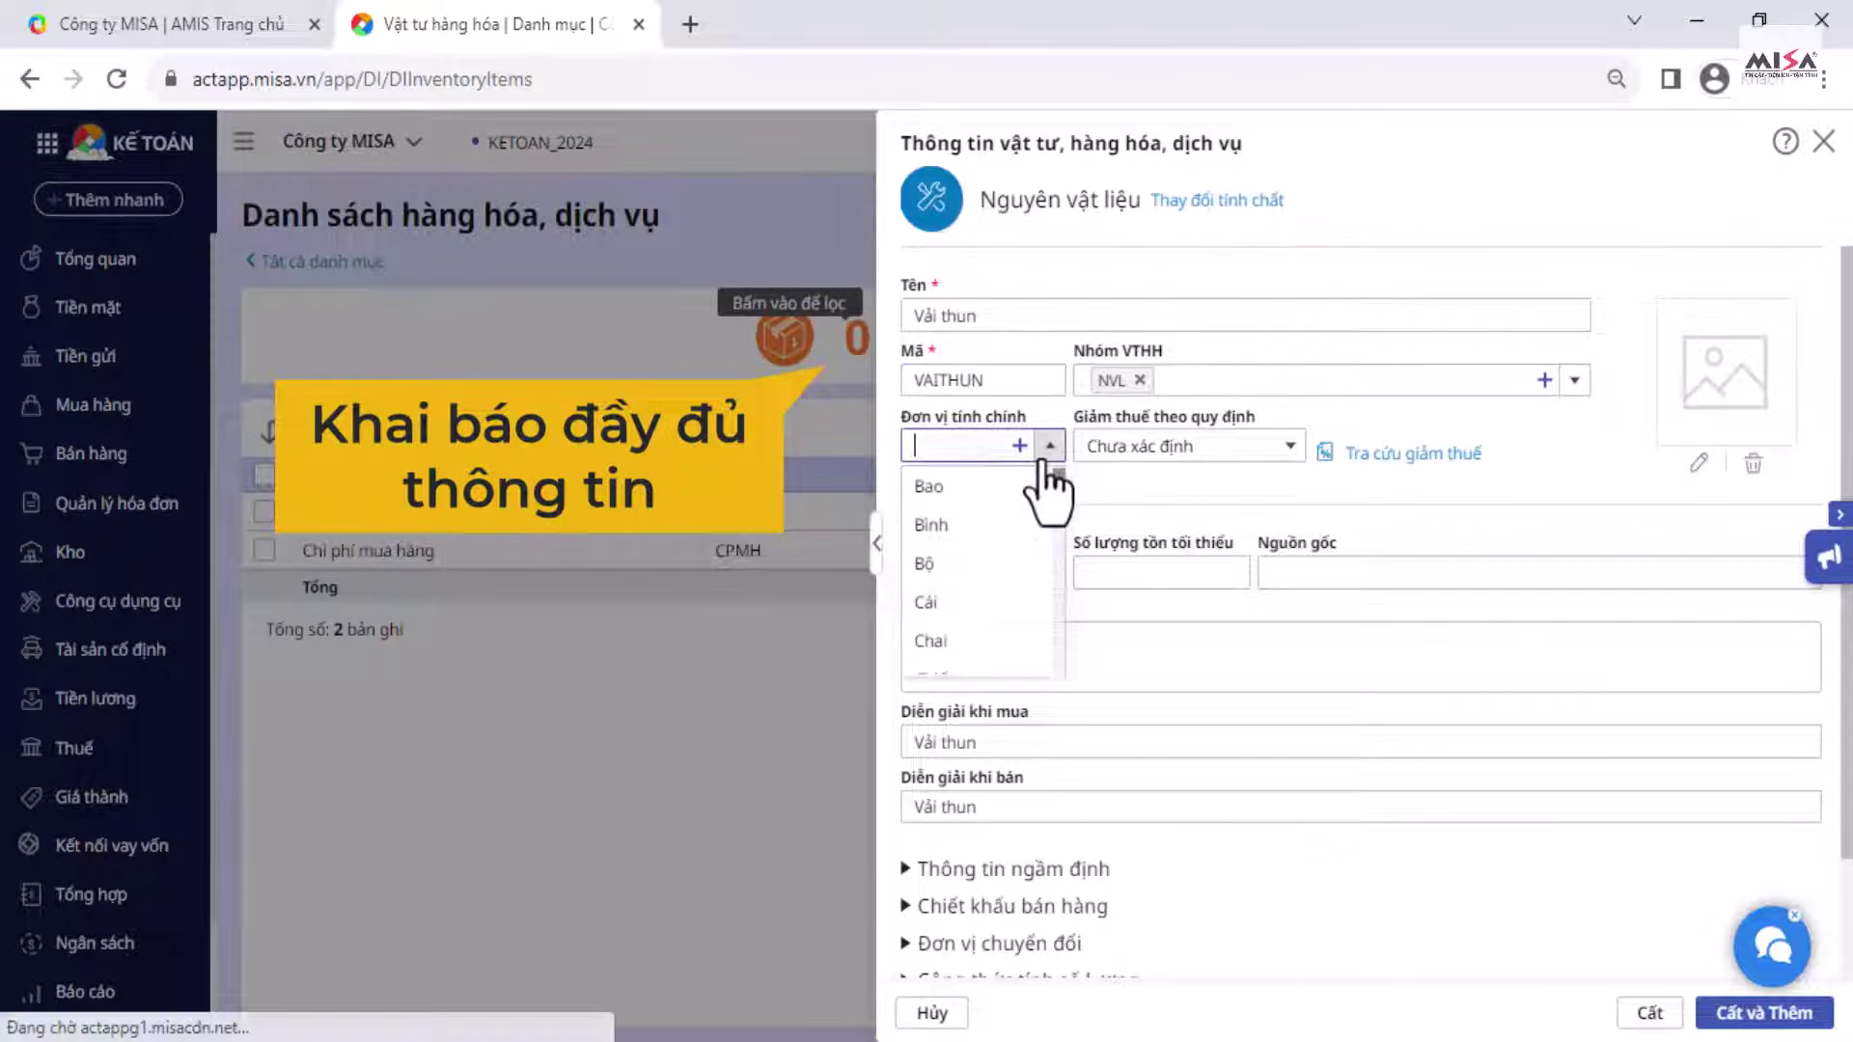
pyautogui.write('m')
pyautogui.press('Return')
# Step: Give Vải thun default warehouse 152 and 10% VAT, save it, and start another item
pyautogui.scroll(-2, 1110, 617)
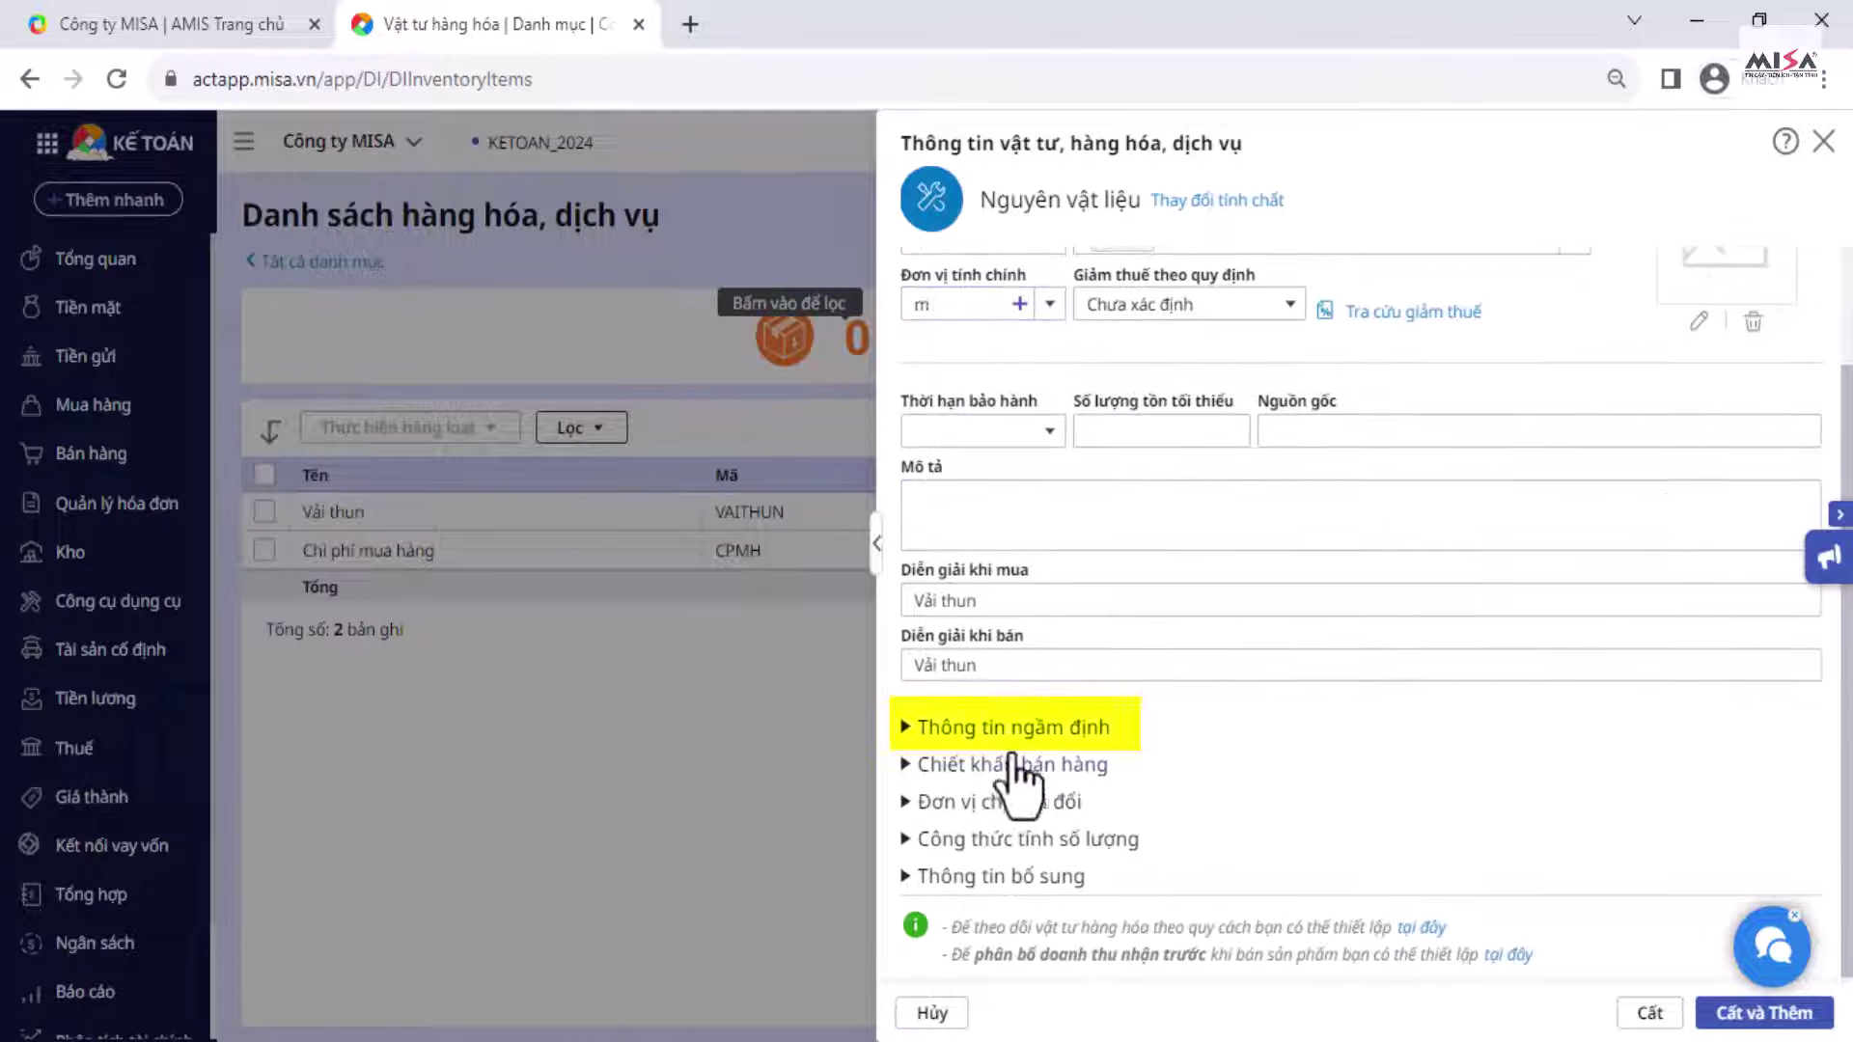
pyautogui.click(907, 728)
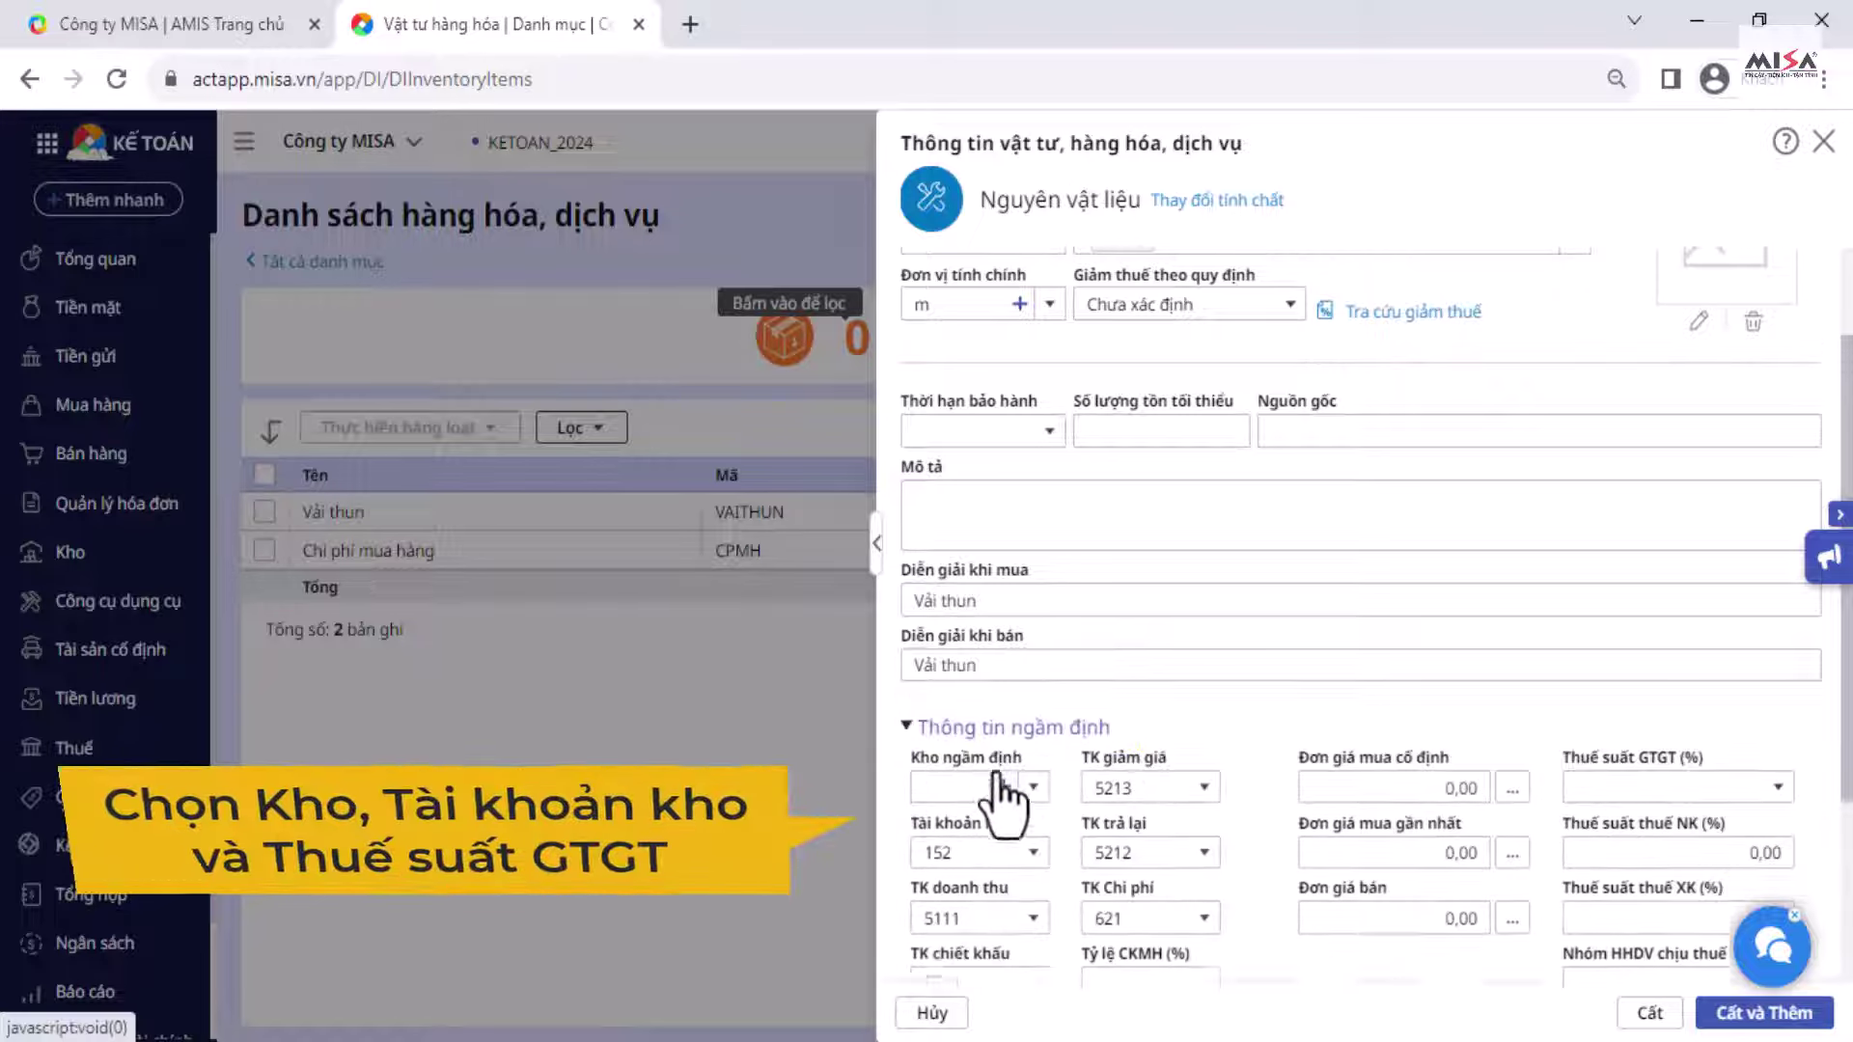
pyautogui.scroll(-2, 965, 724)
pyautogui.click(1033, 644)
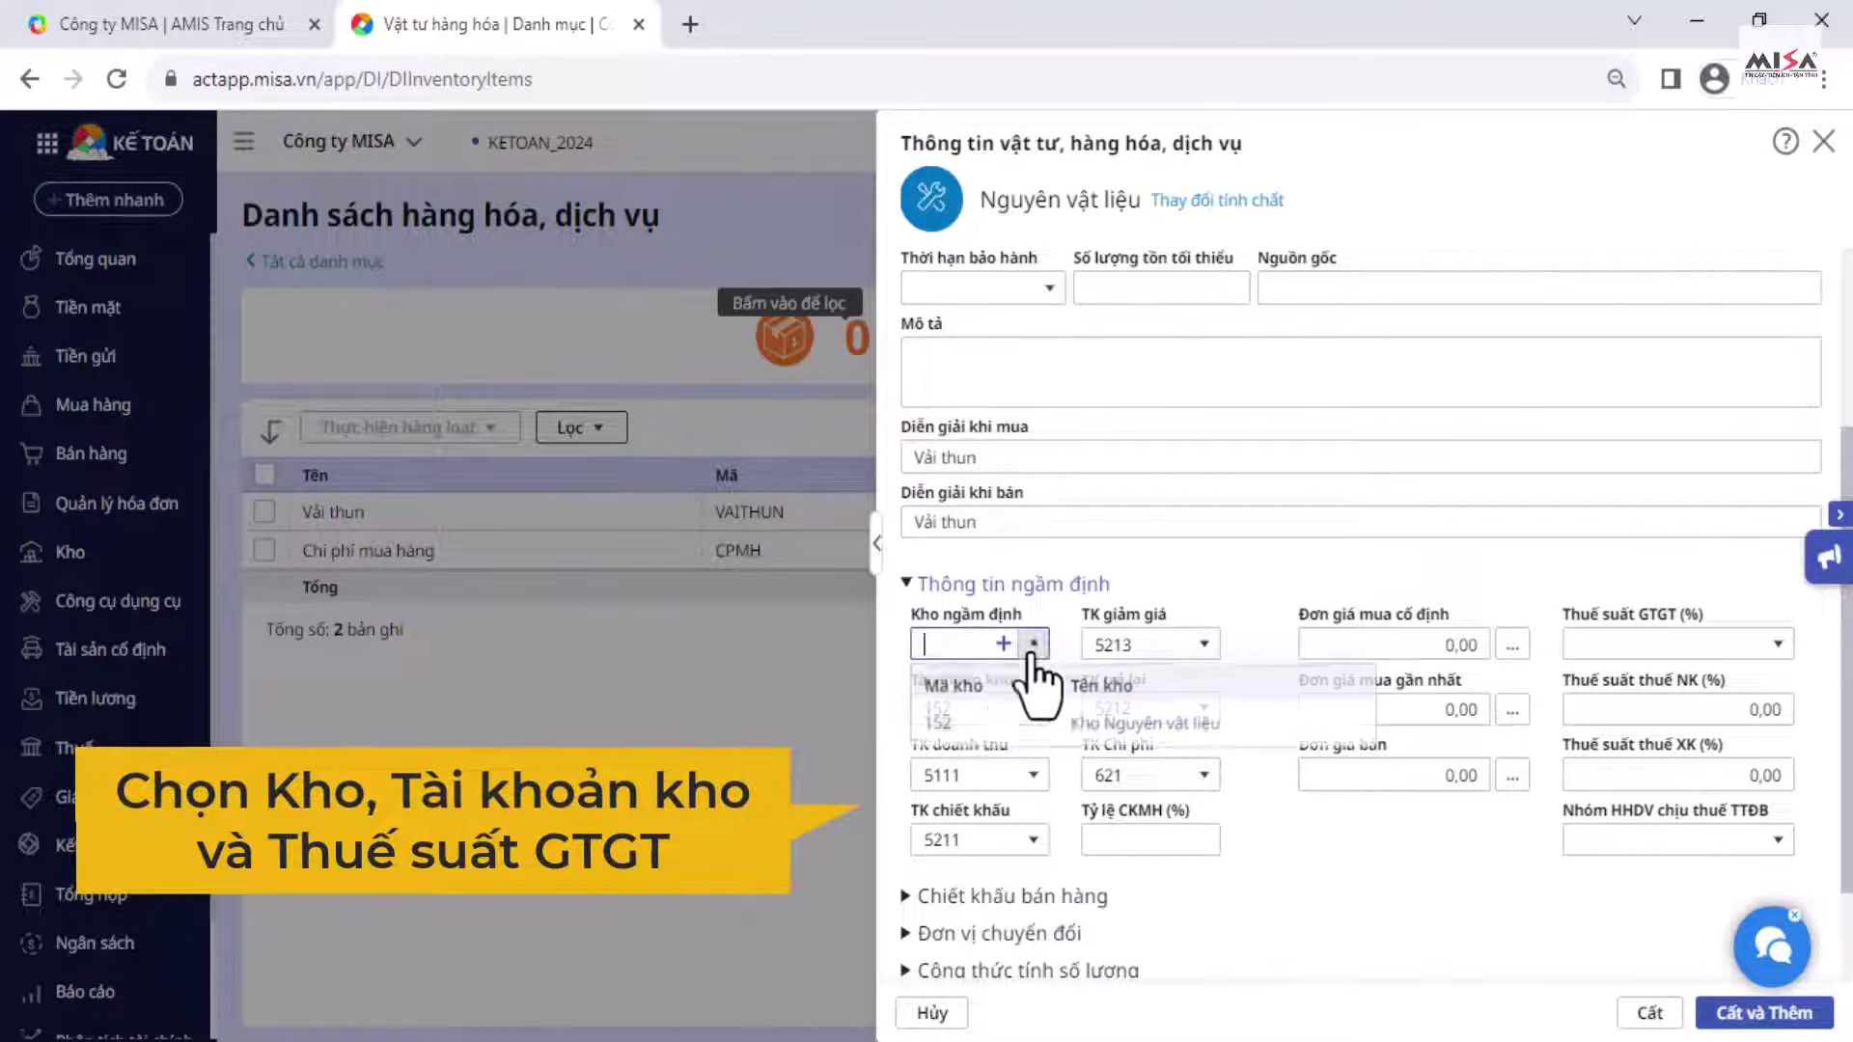
pyautogui.click(950, 722)
pyautogui.scroll(-2, 1351, 675)
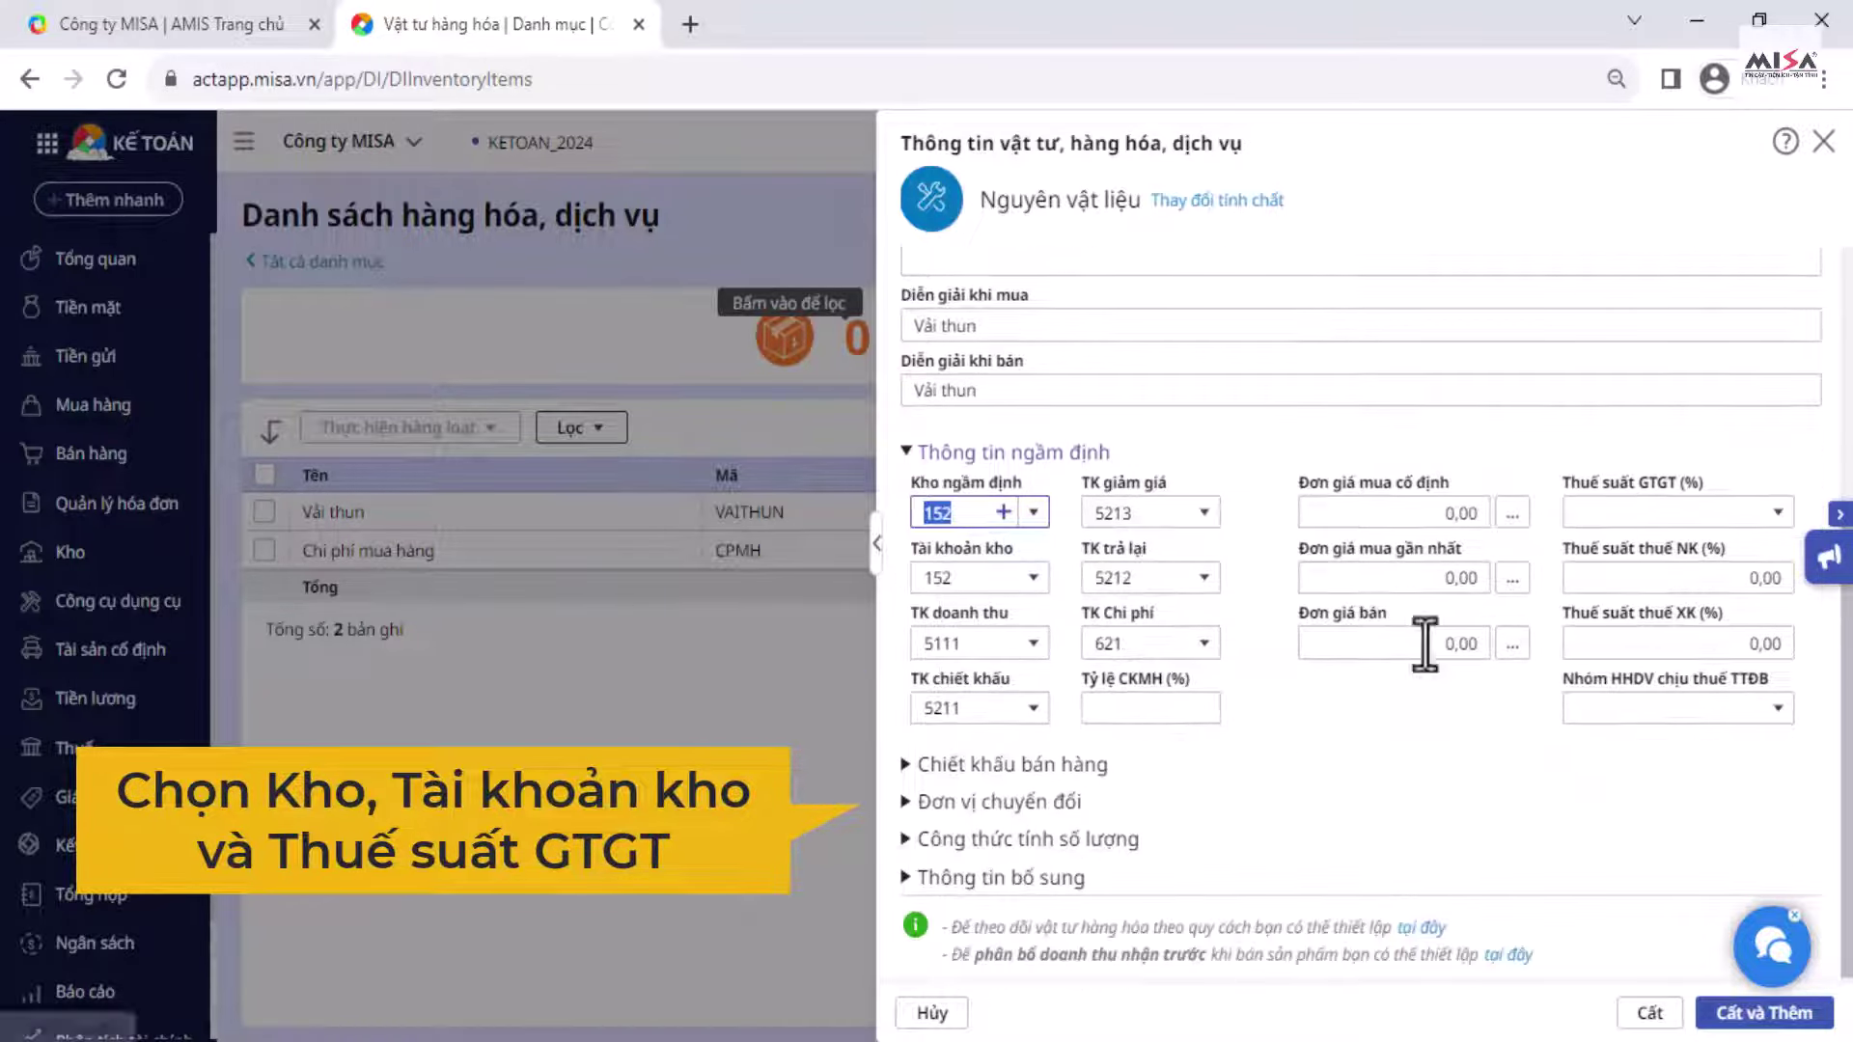
pyautogui.click(1778, 512)
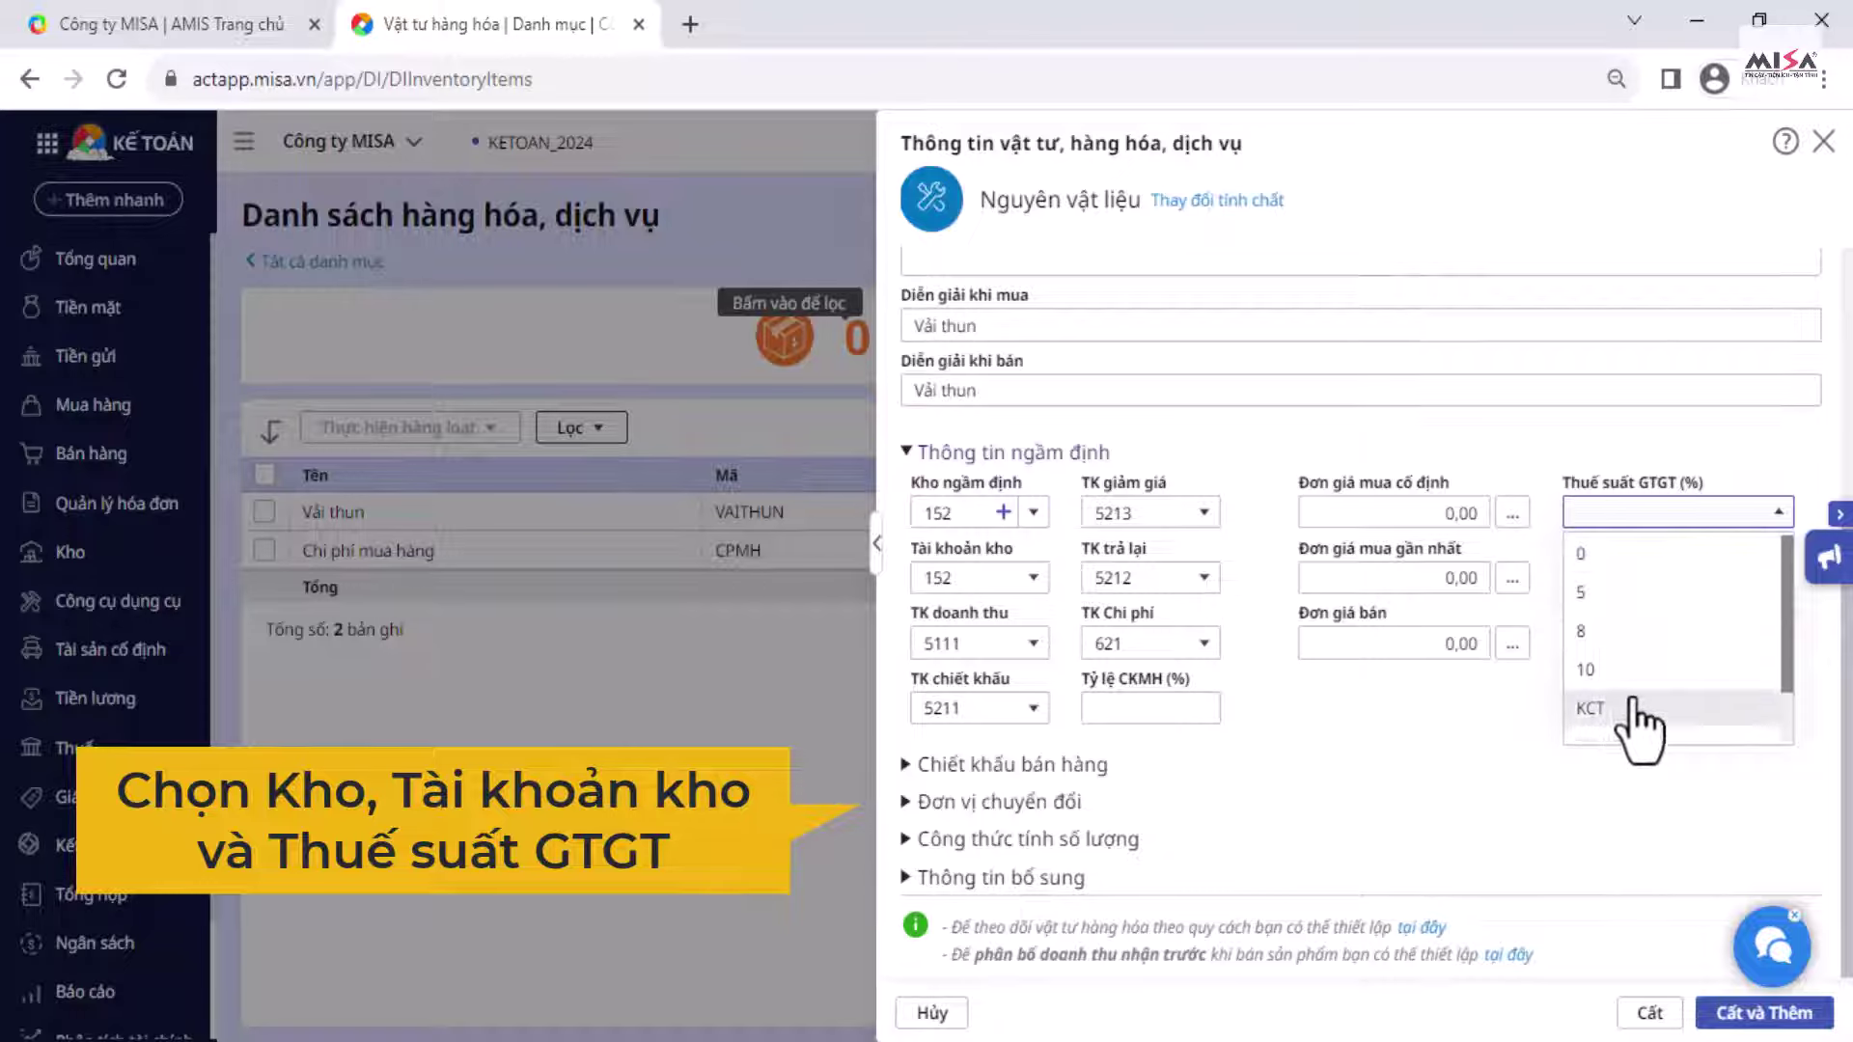
pyautogui.click(1601, 669)
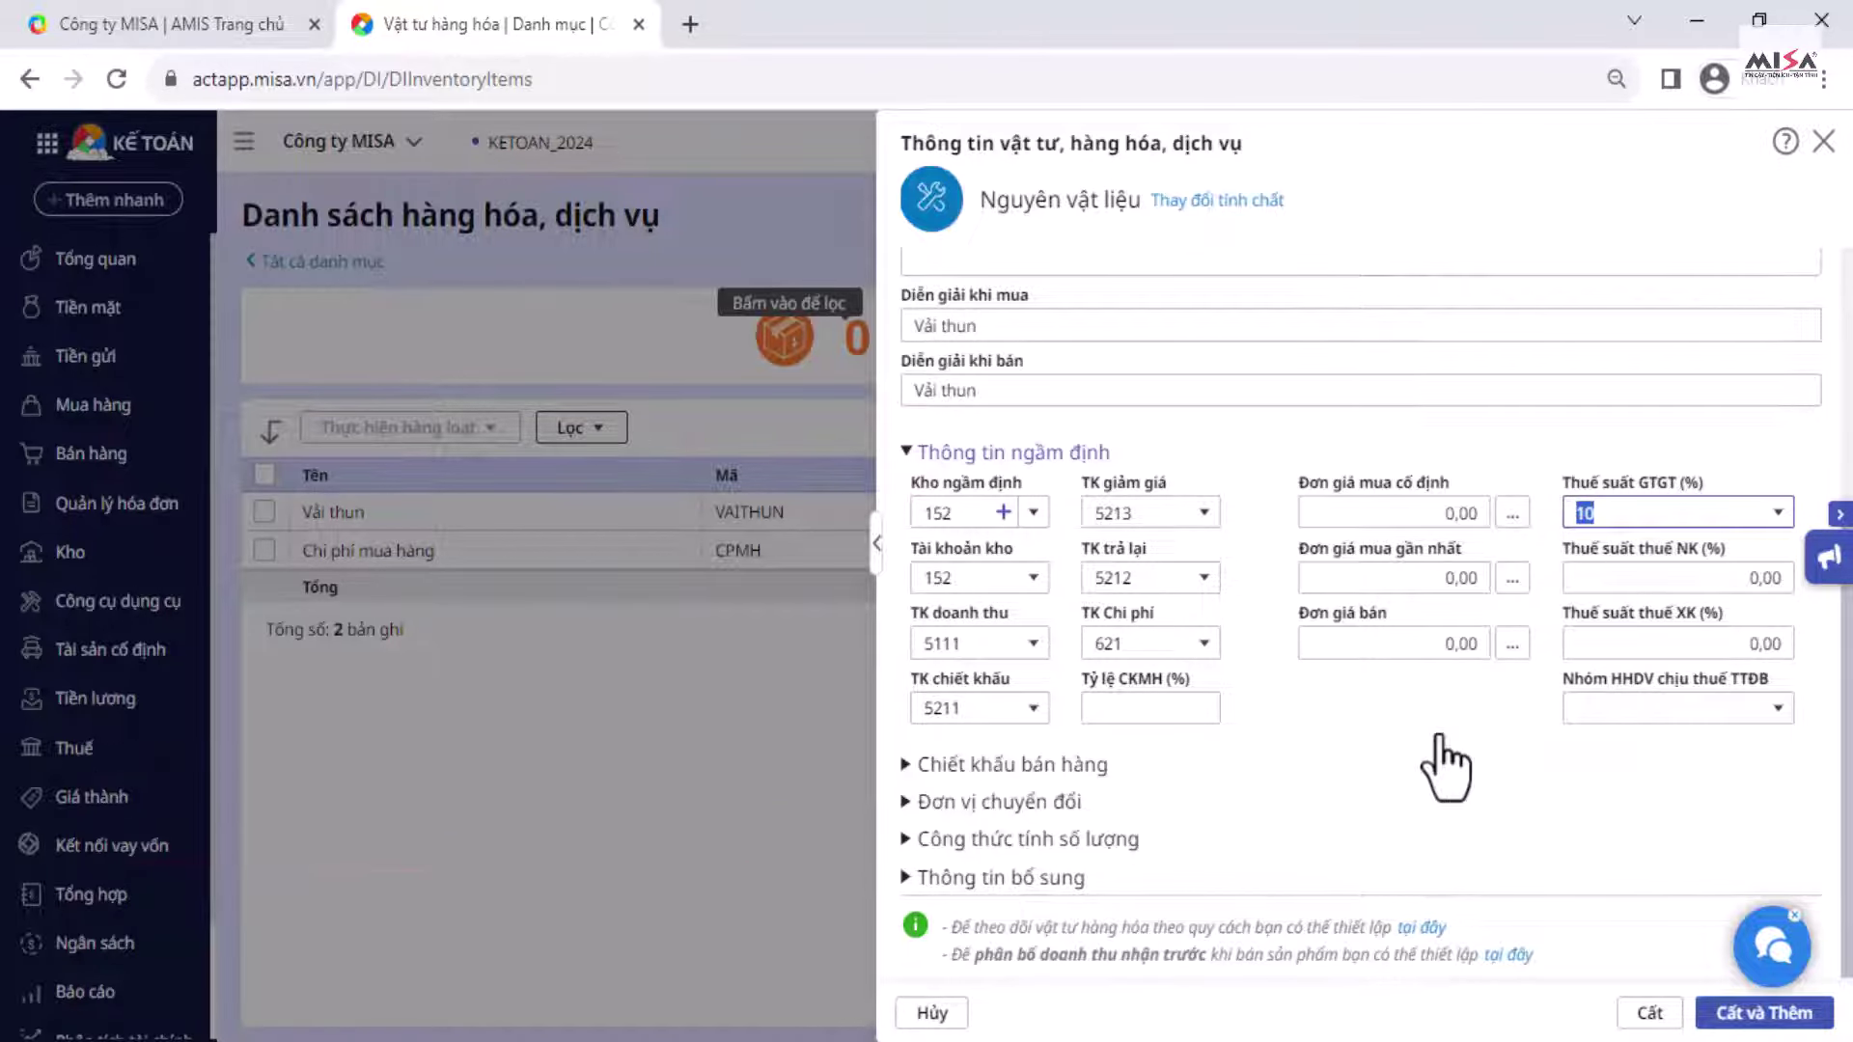
pyautogui.click(1633, 1013)
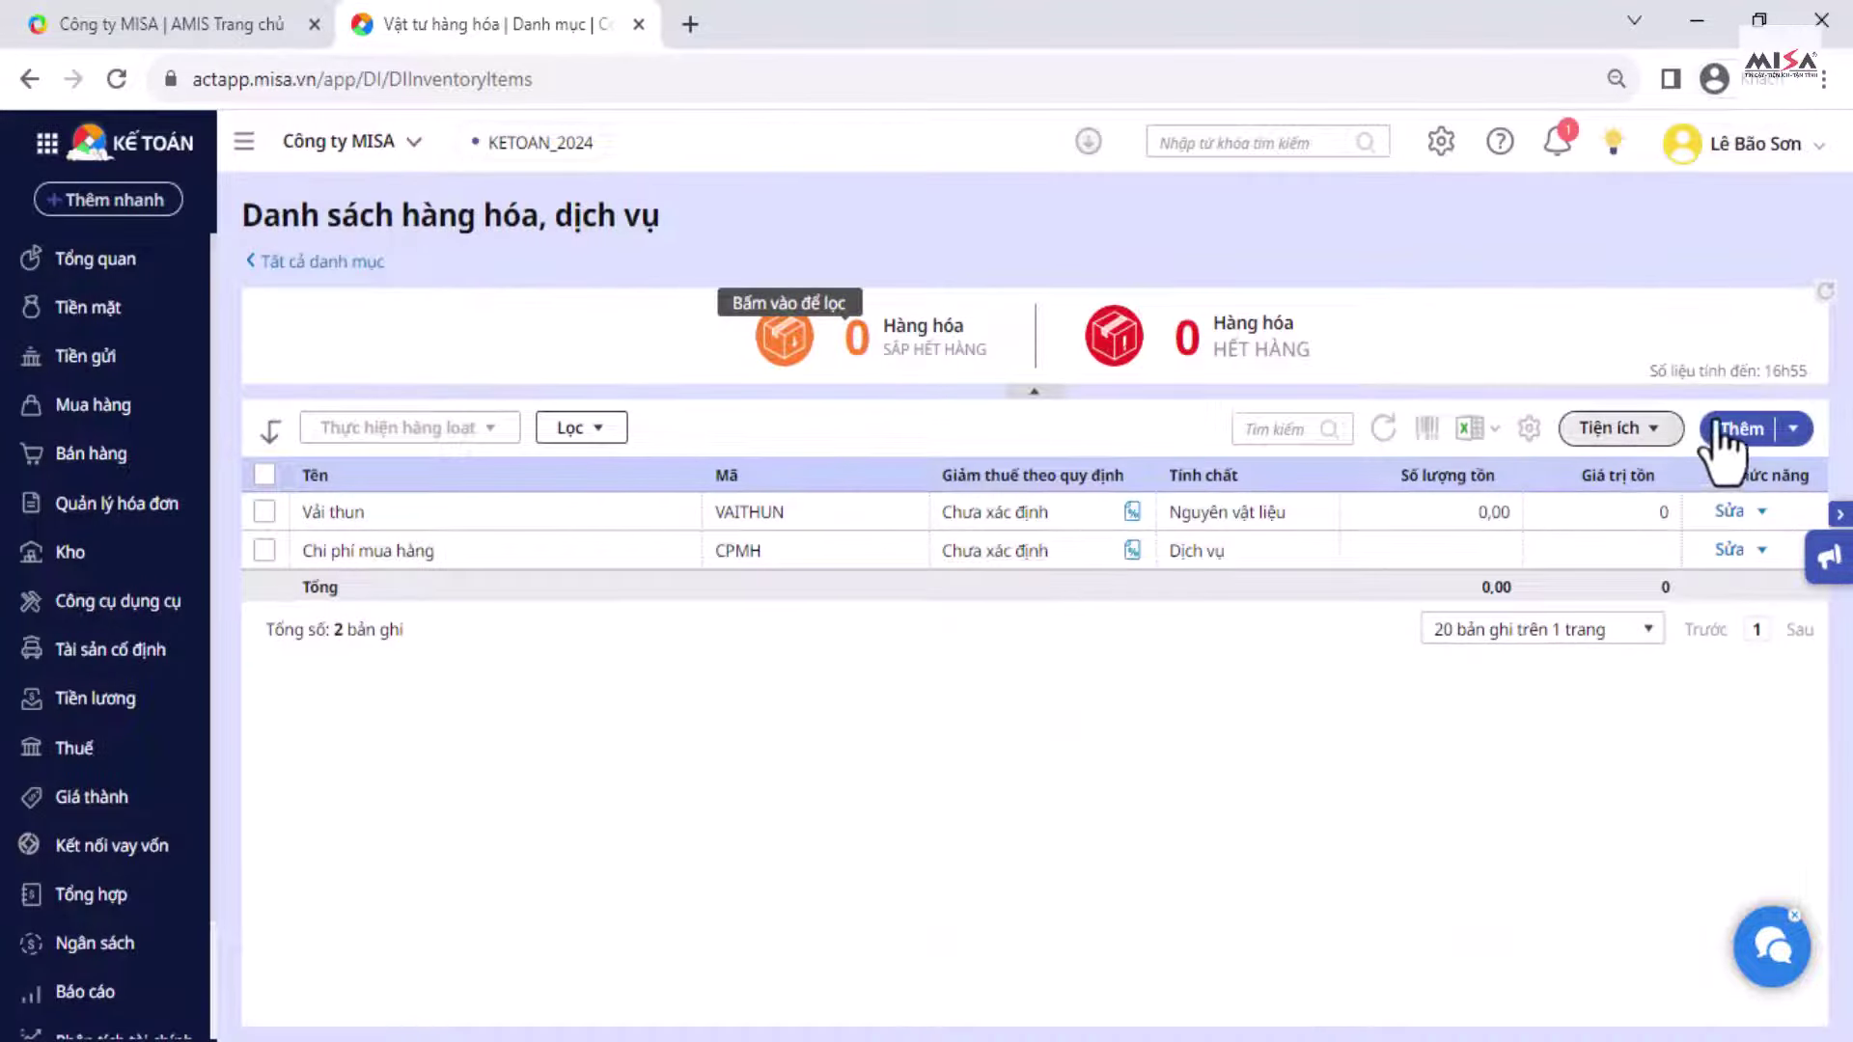
pyautogui.click(1720, 428)
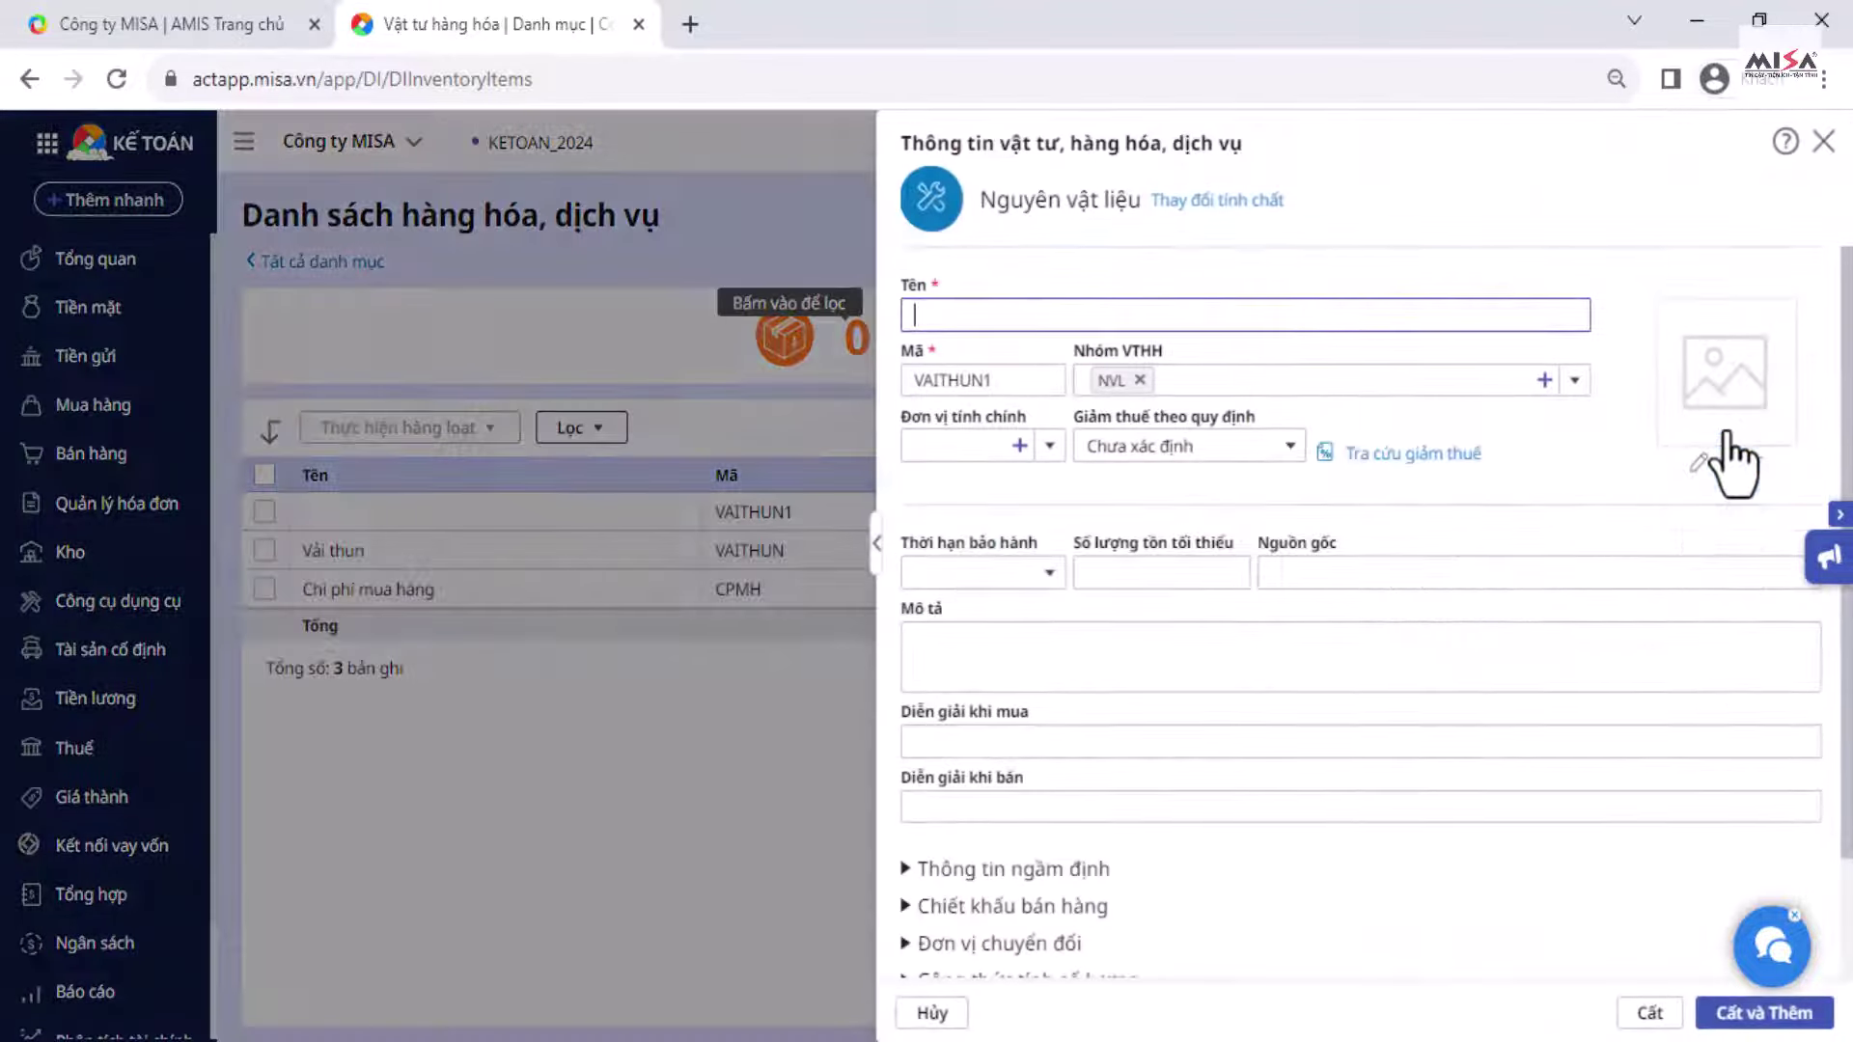
pyautogui.click(1219, 210)
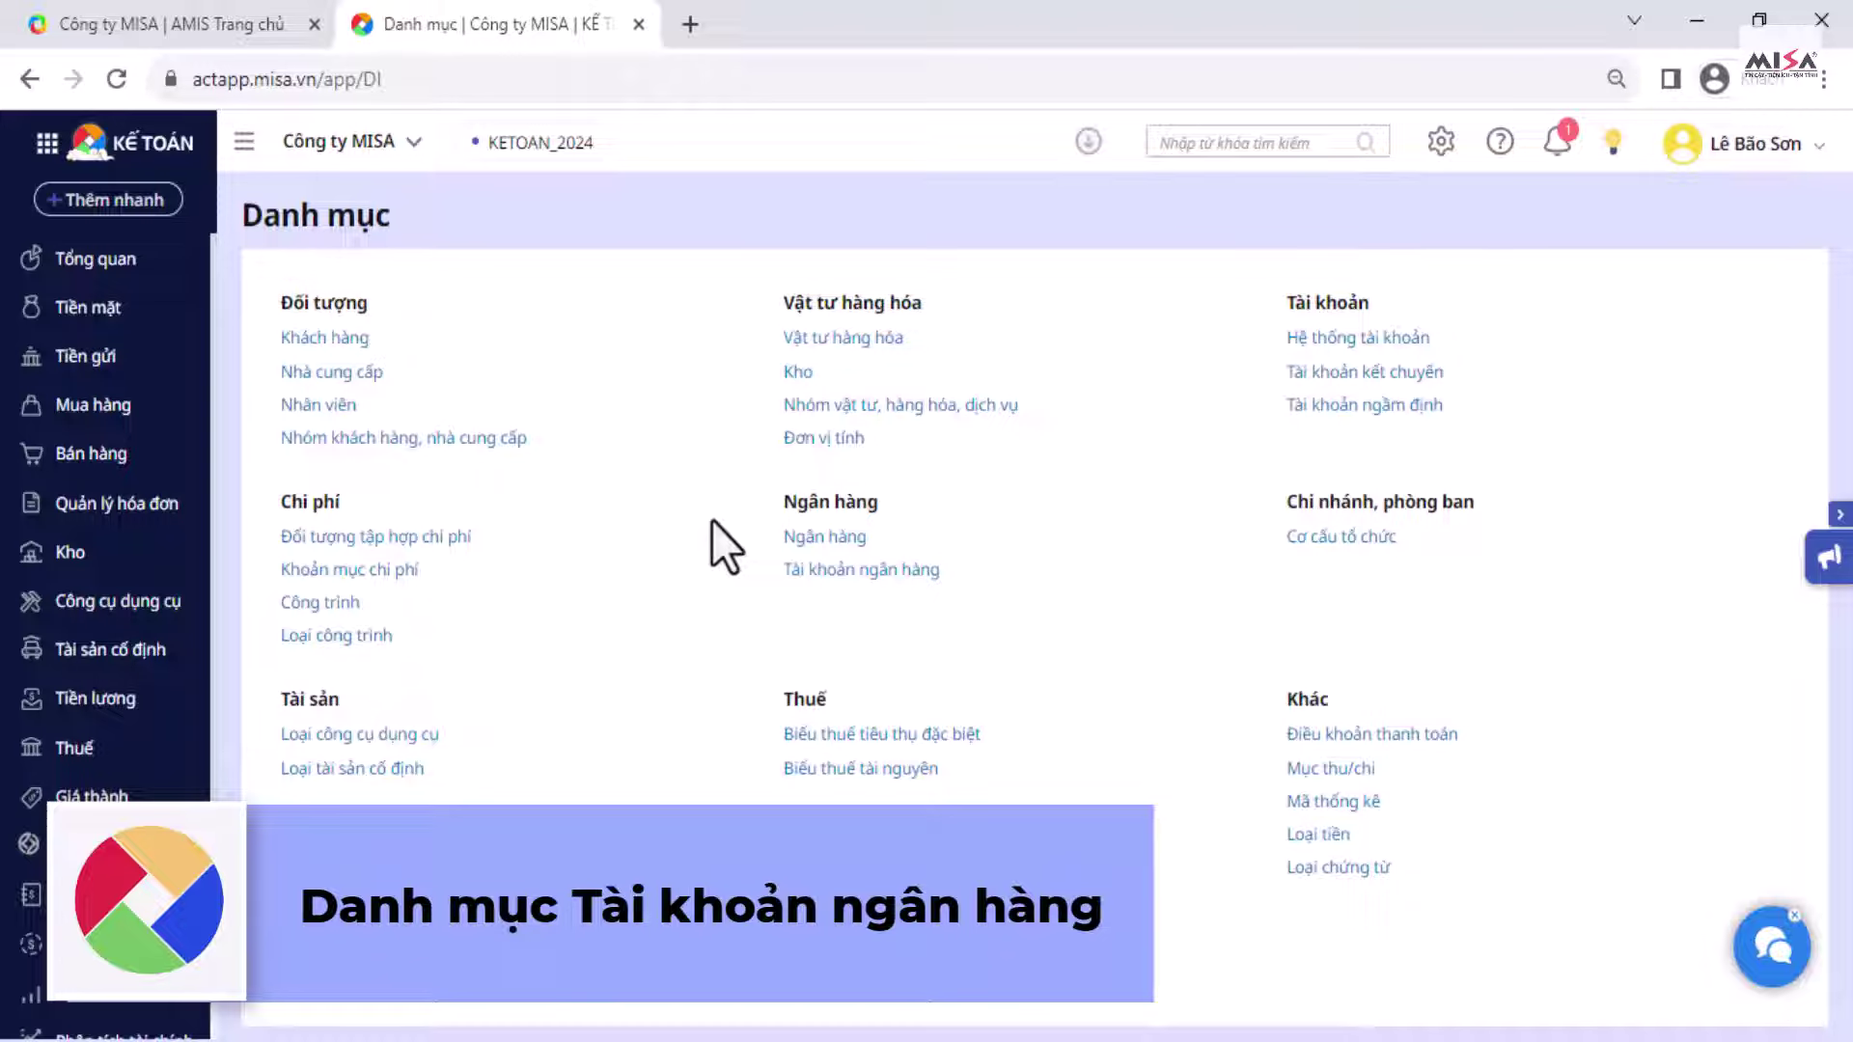
# Step: Add a BIDV bank account with its account number and description VND
pyautogui.click(910, 573)
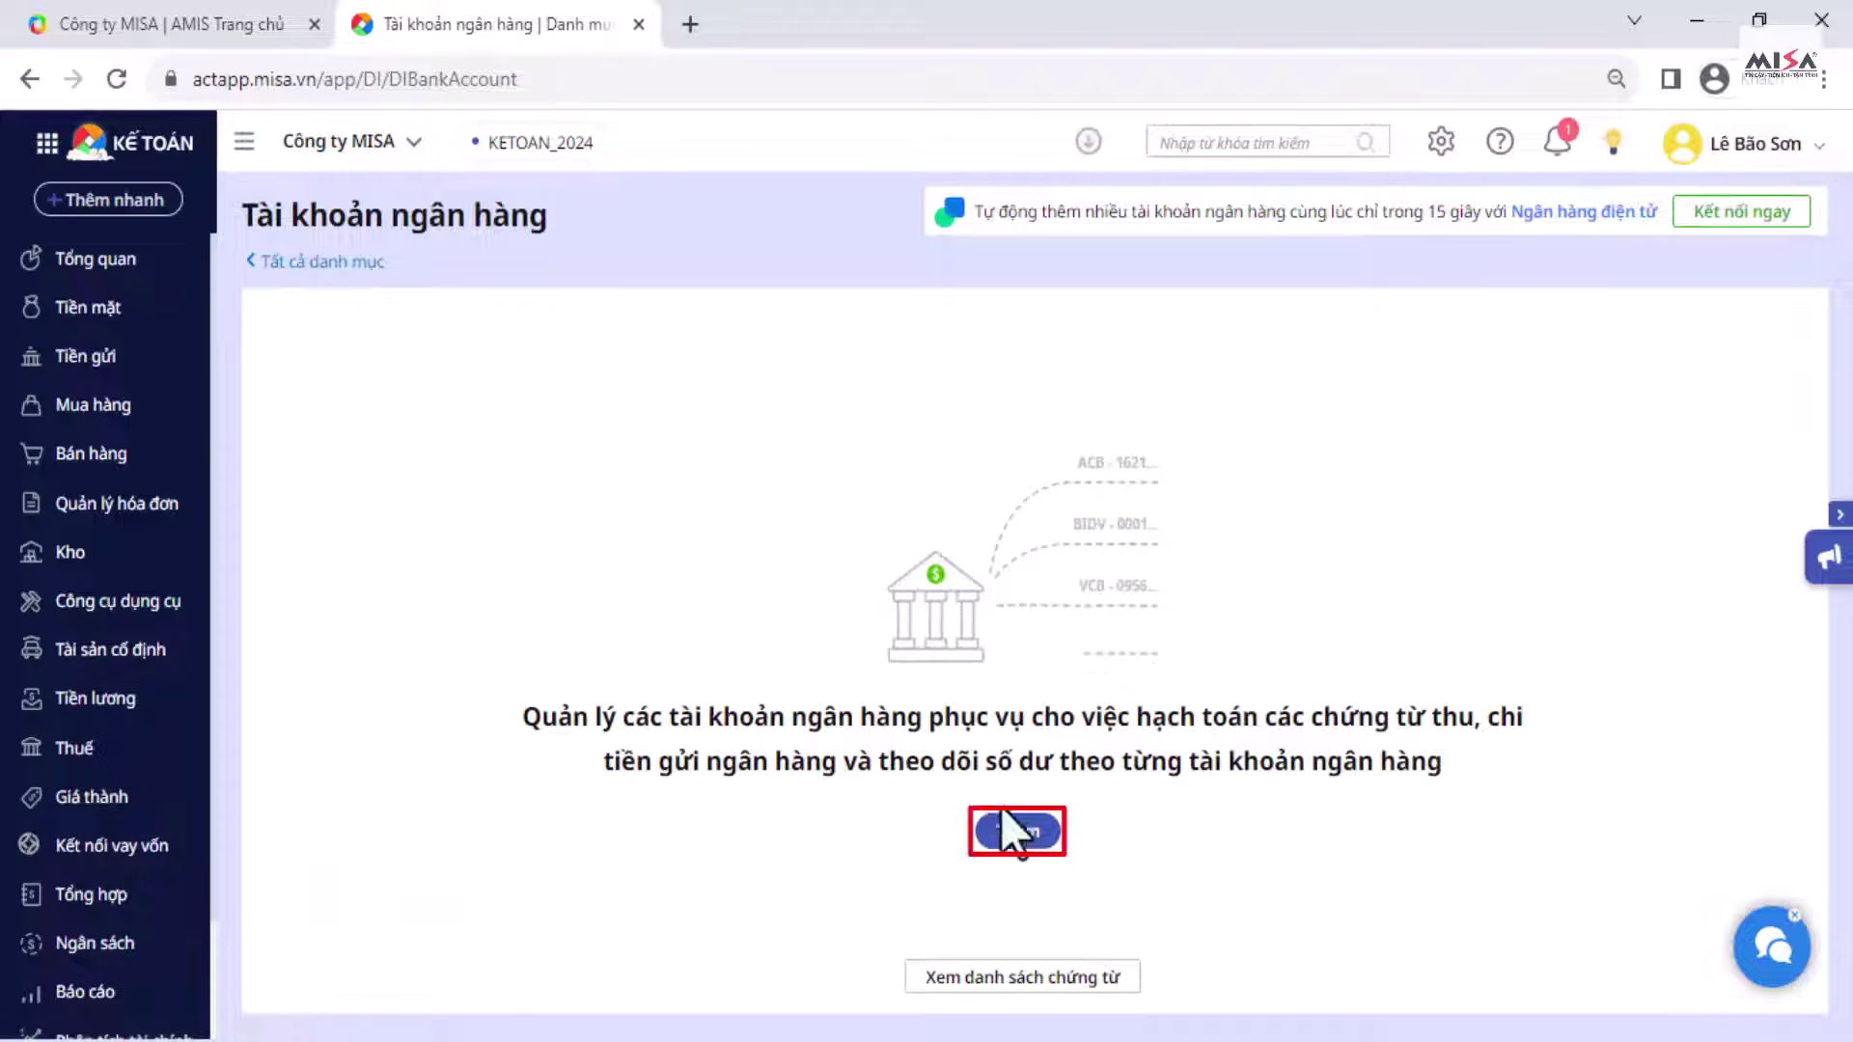
pyautogui.click(1009, 832)
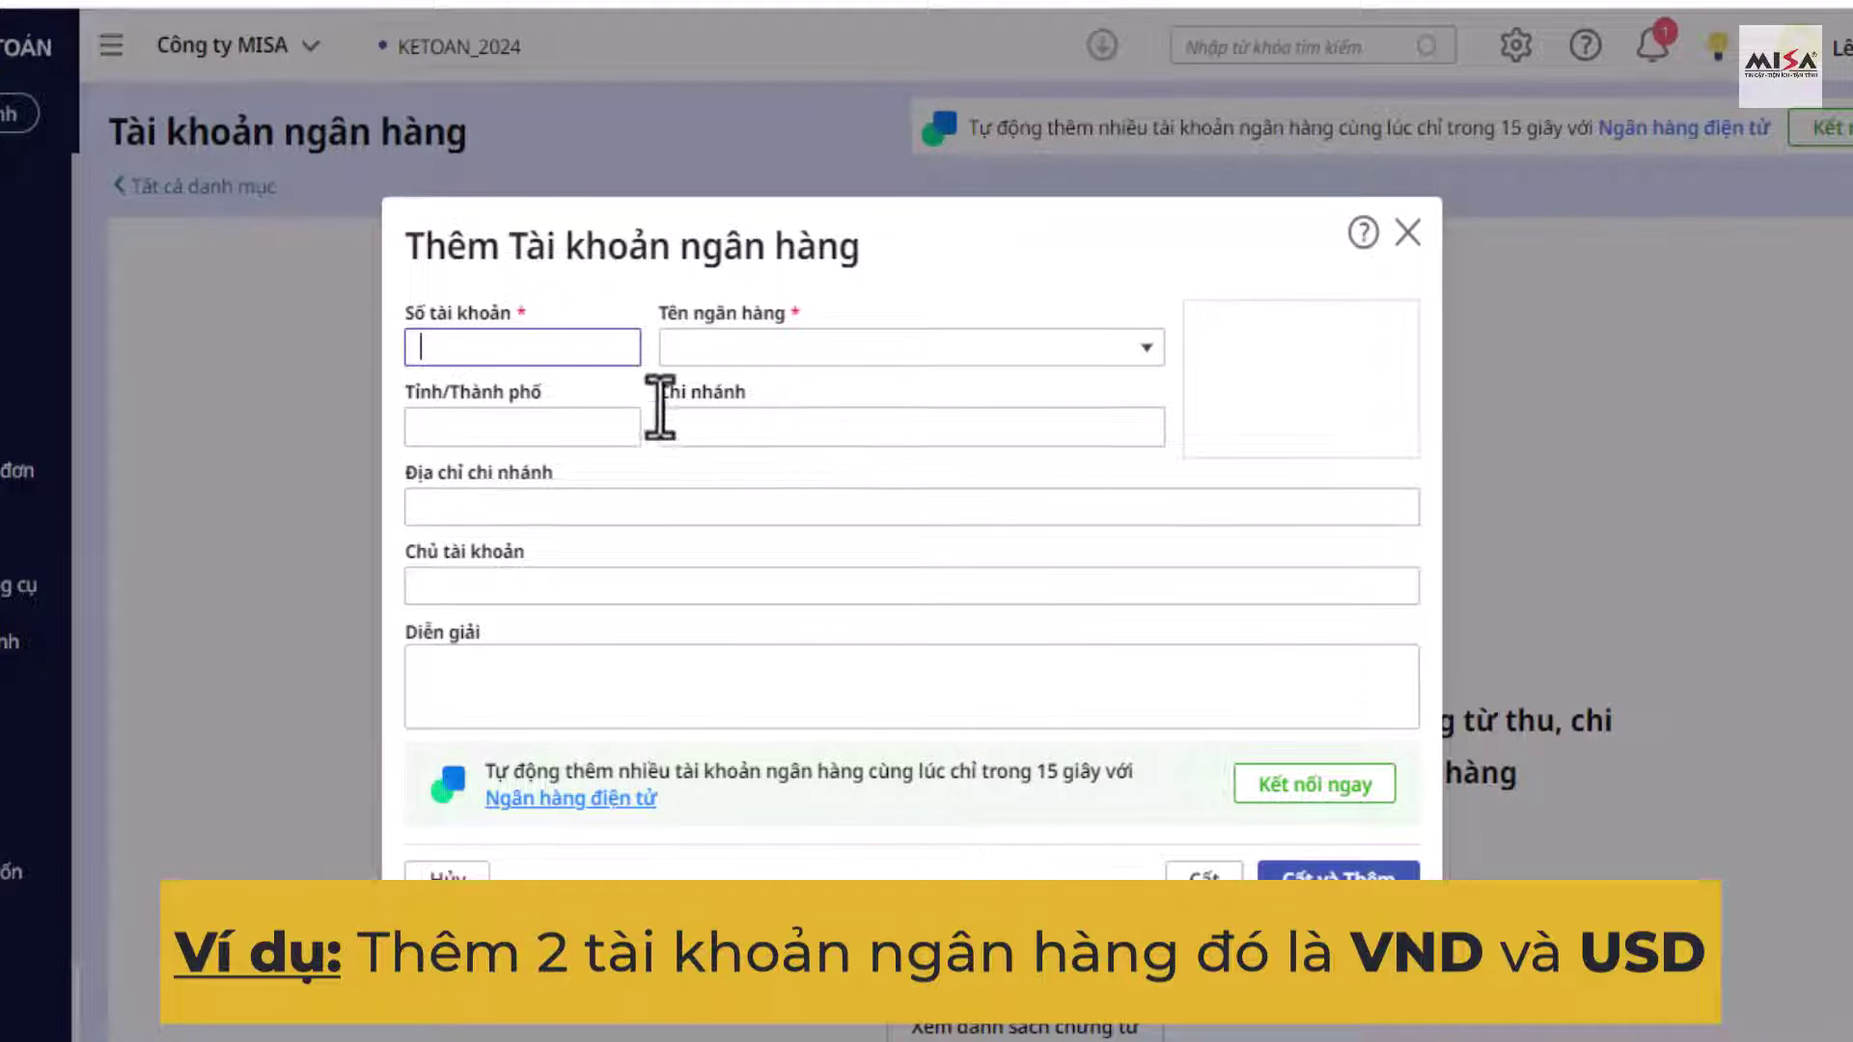
pyautogui.write('0001234567')
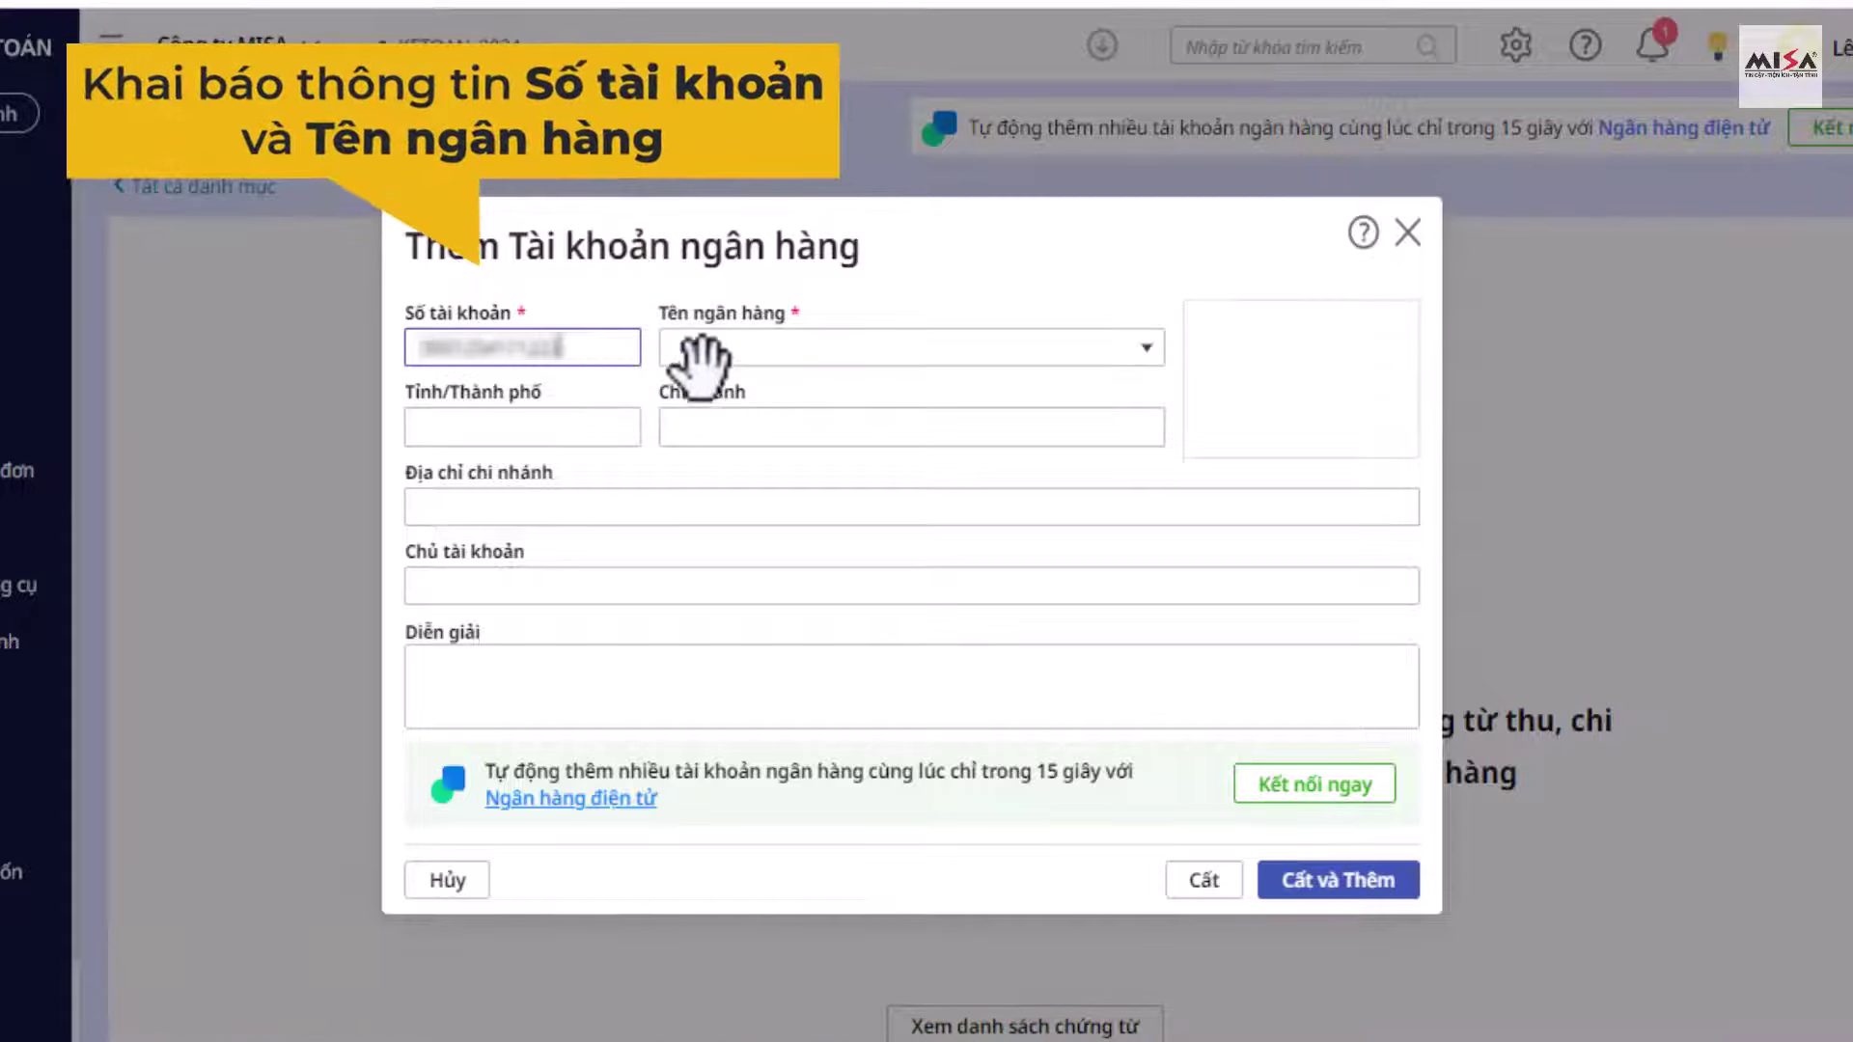
pyautogui.click(1147, 349)
pyautogui.write('d')
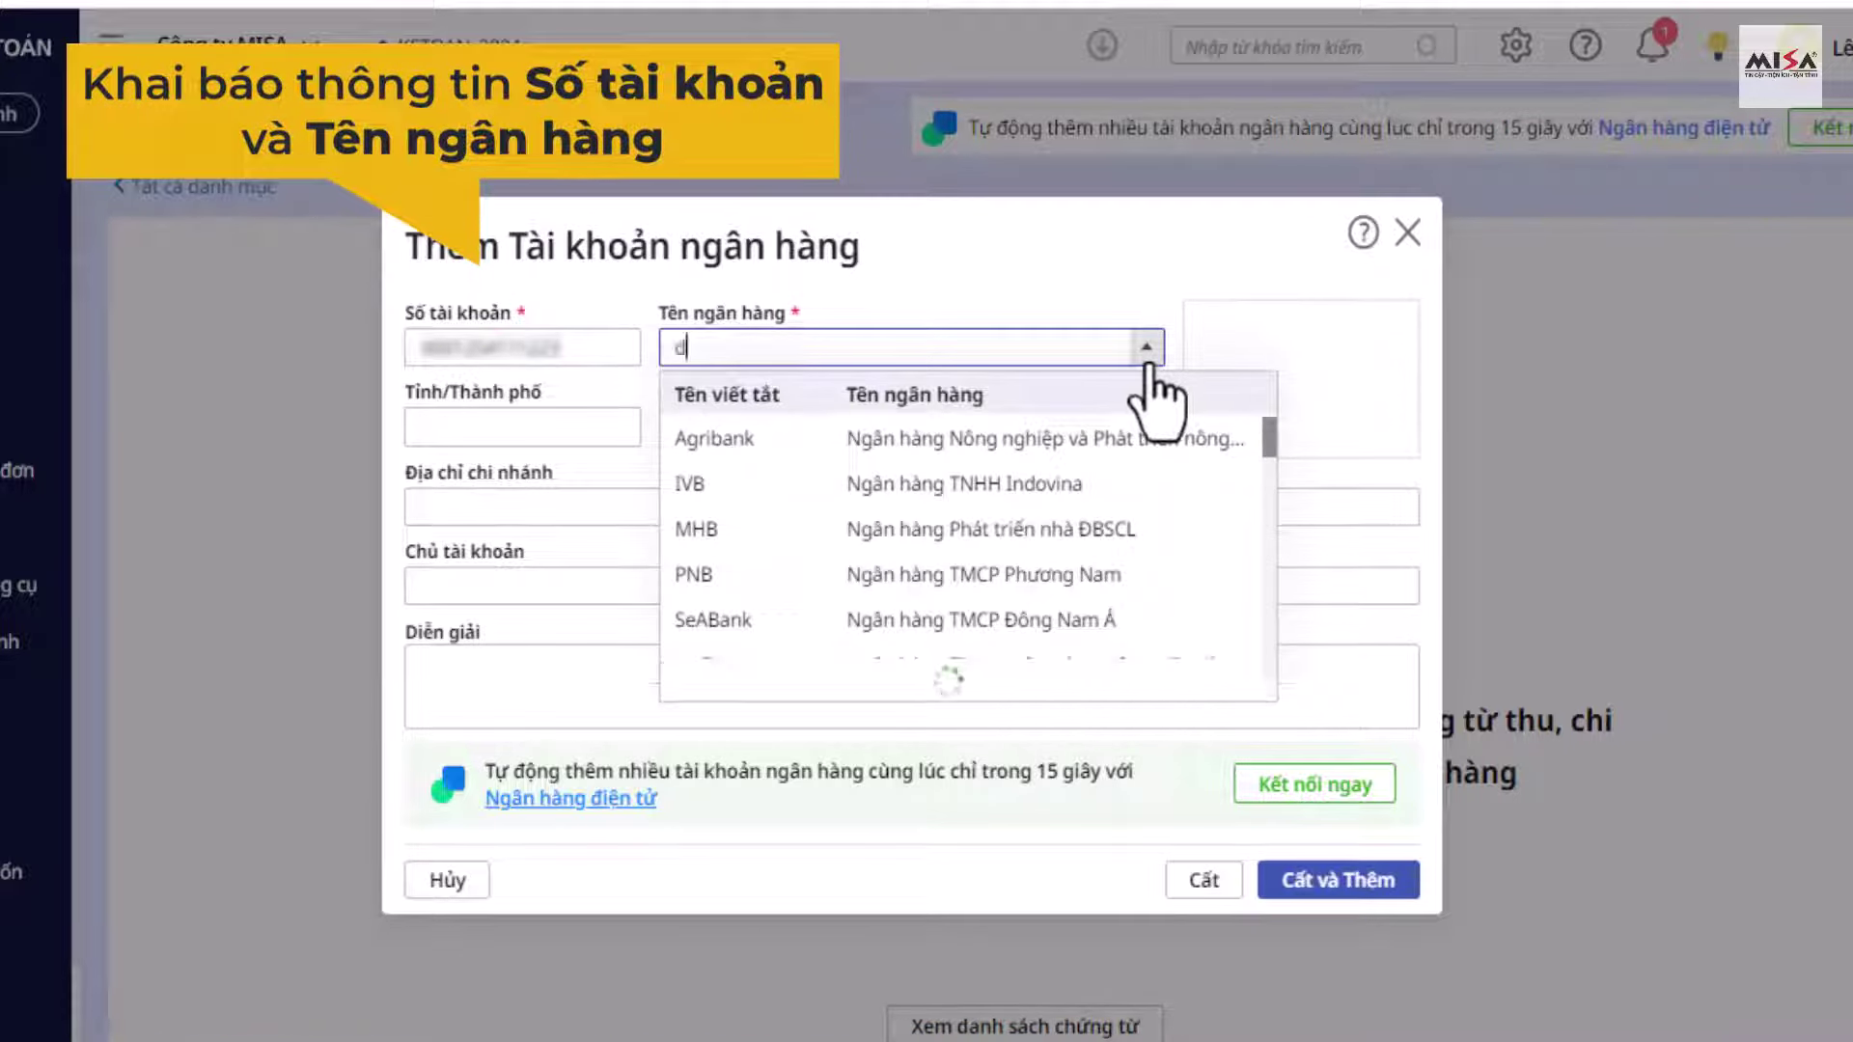
pyautogui.write('ầu tư')
pyautogui.click(1094, 439)
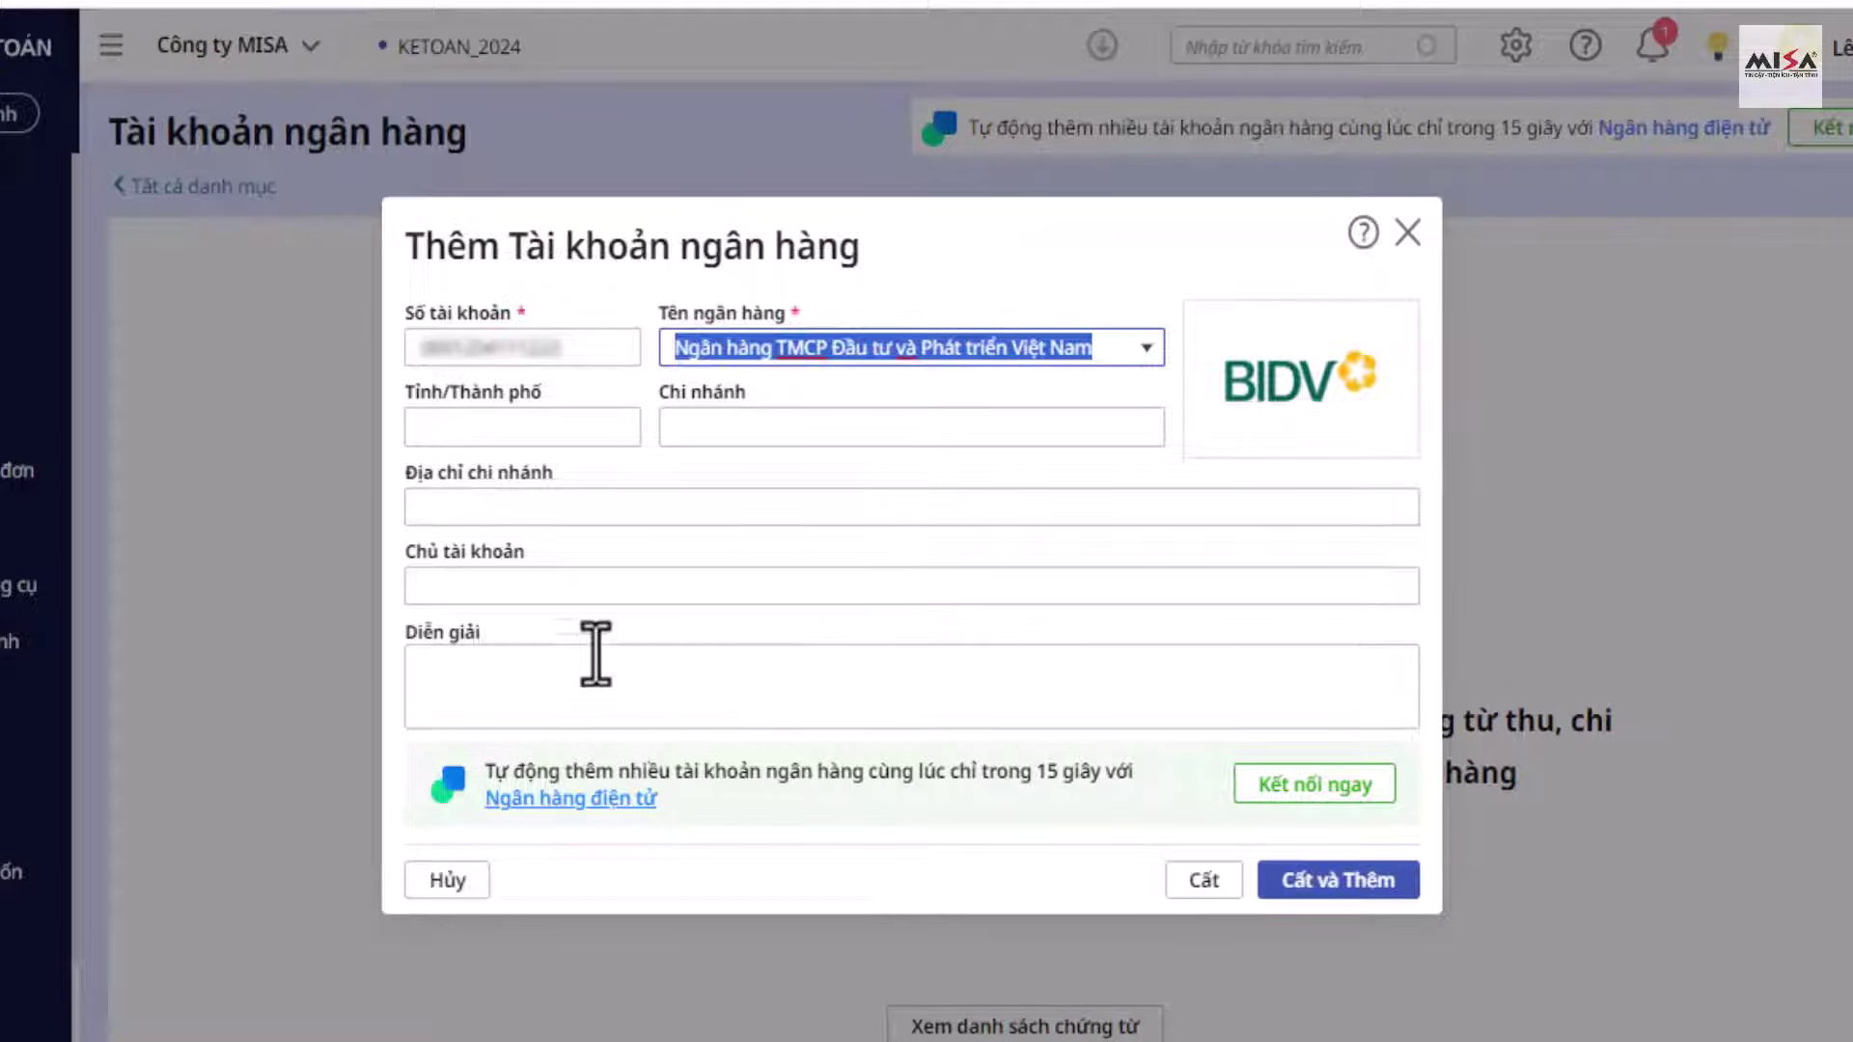
pyautogui.click(510, 683)
pyautogui.write('VND')
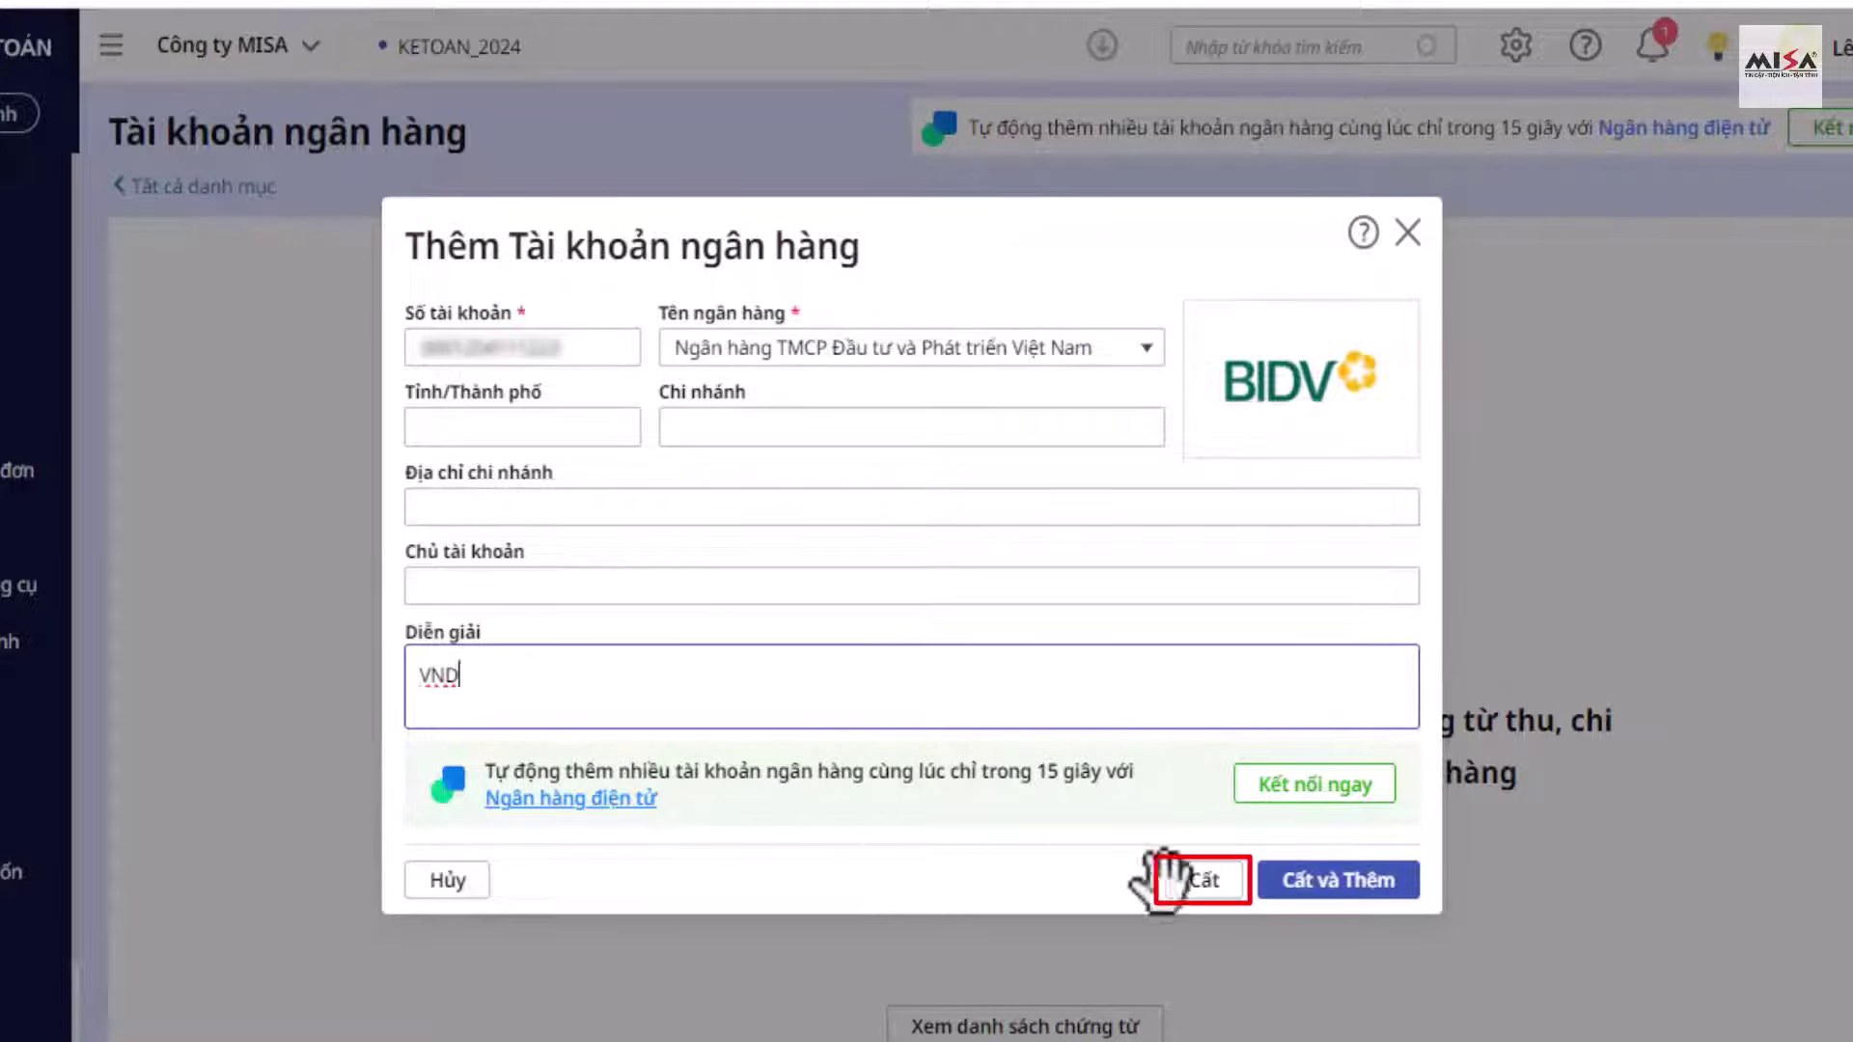
pyautogui.click(1201, 880)
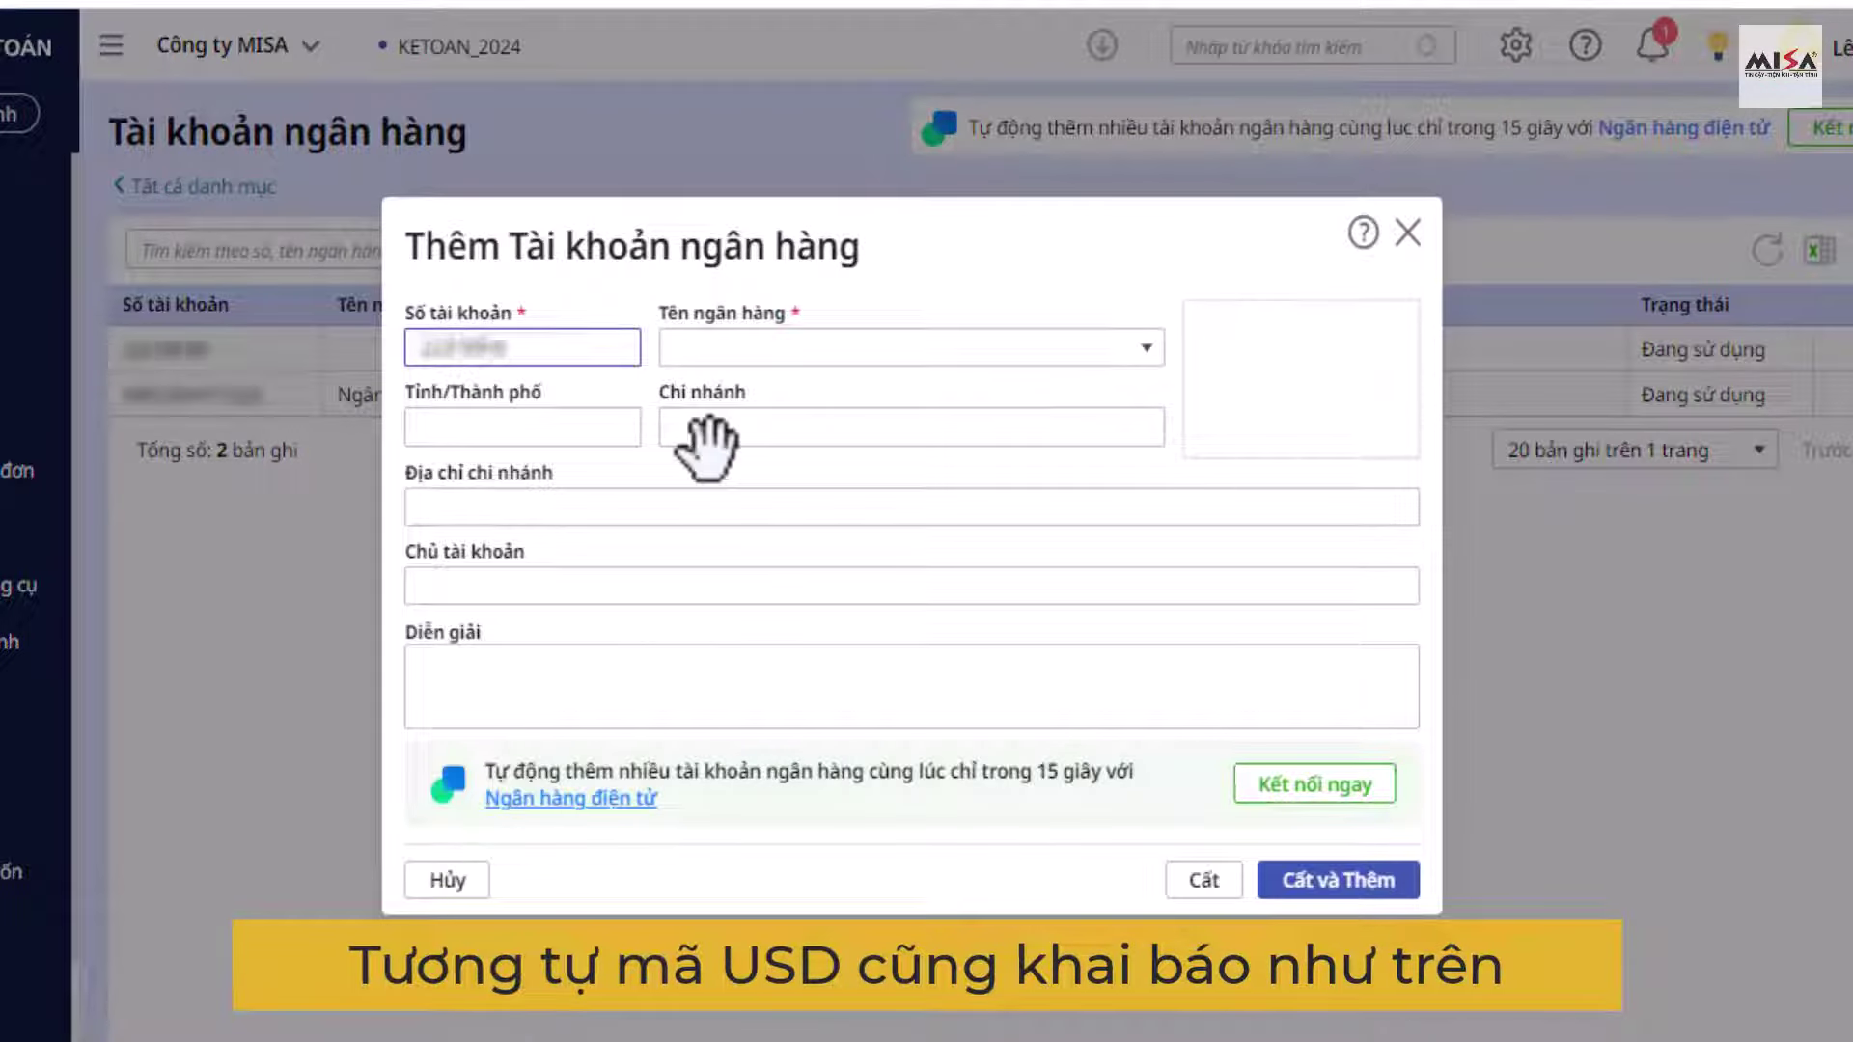
# Step: Add a second bank account at ACB with description USD
pyautogui.click(964, 345)
pyautogui.write('acb')
pyautogui.click(909, 434)
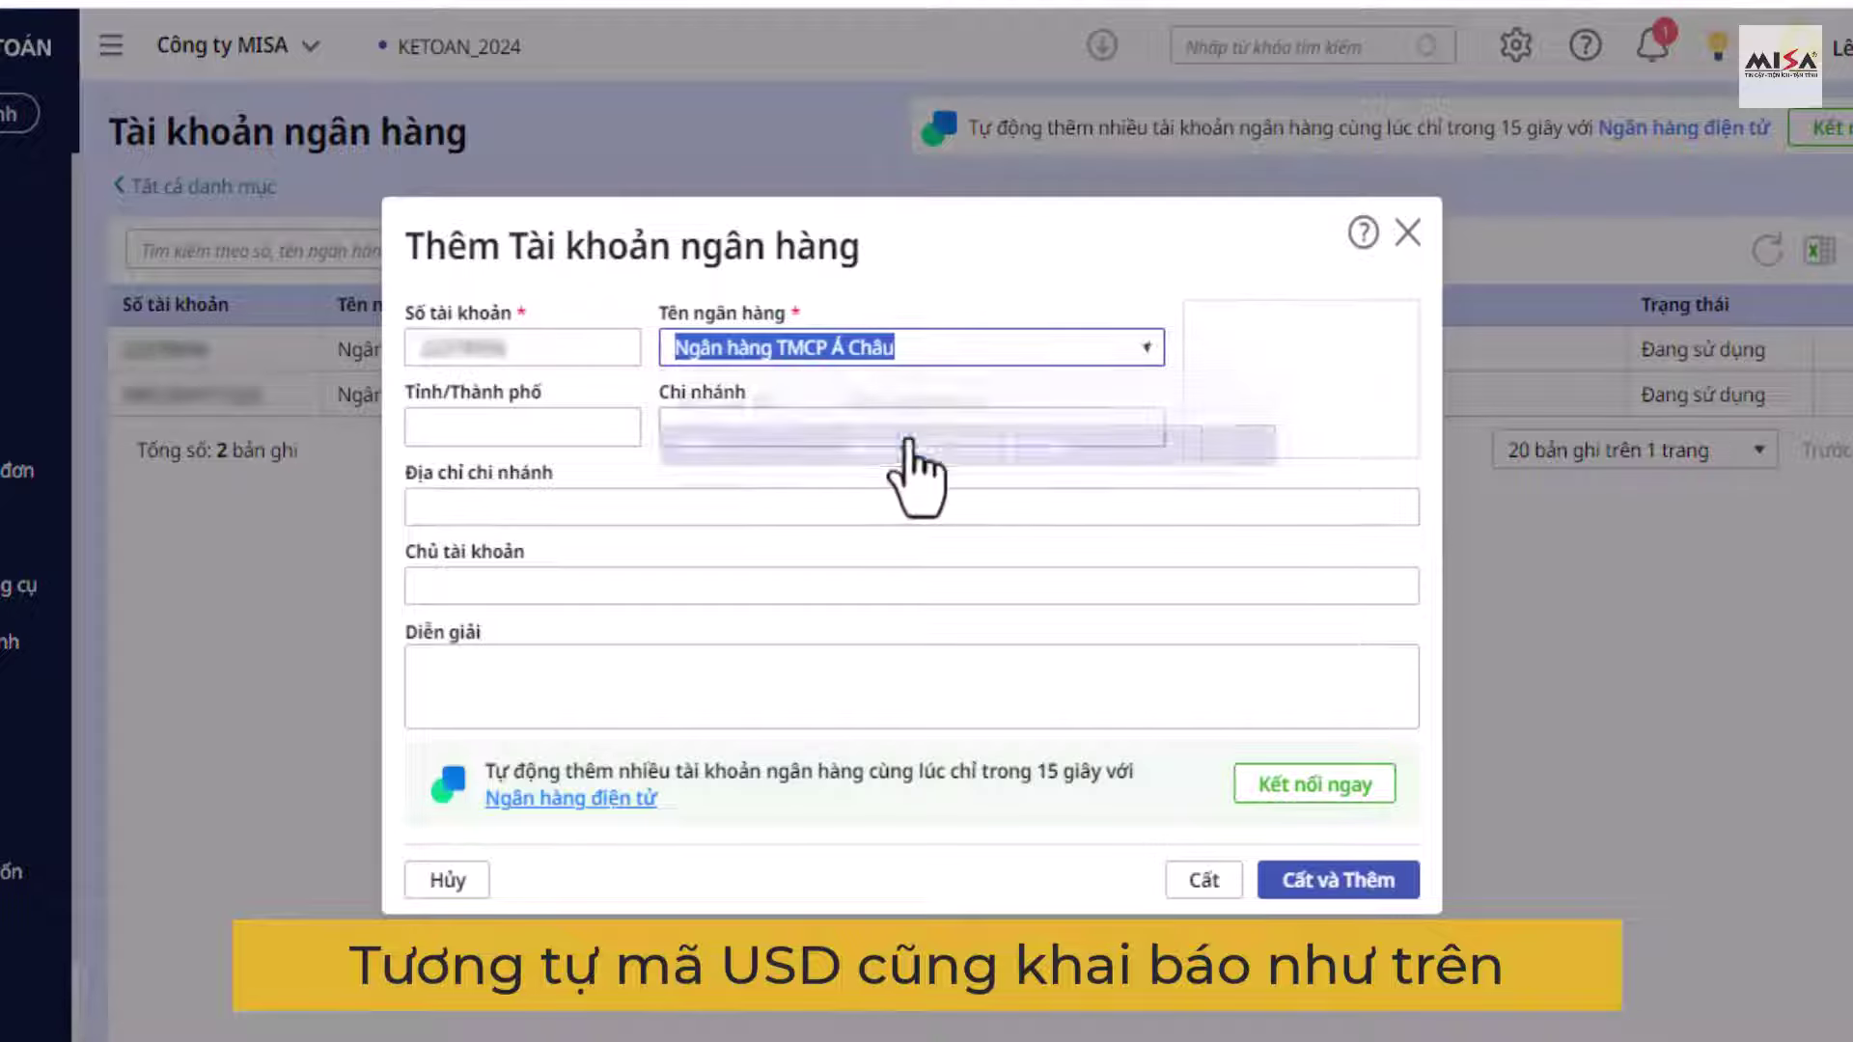
pyautogui.click(475, 687)
pyautogui.write('USD')
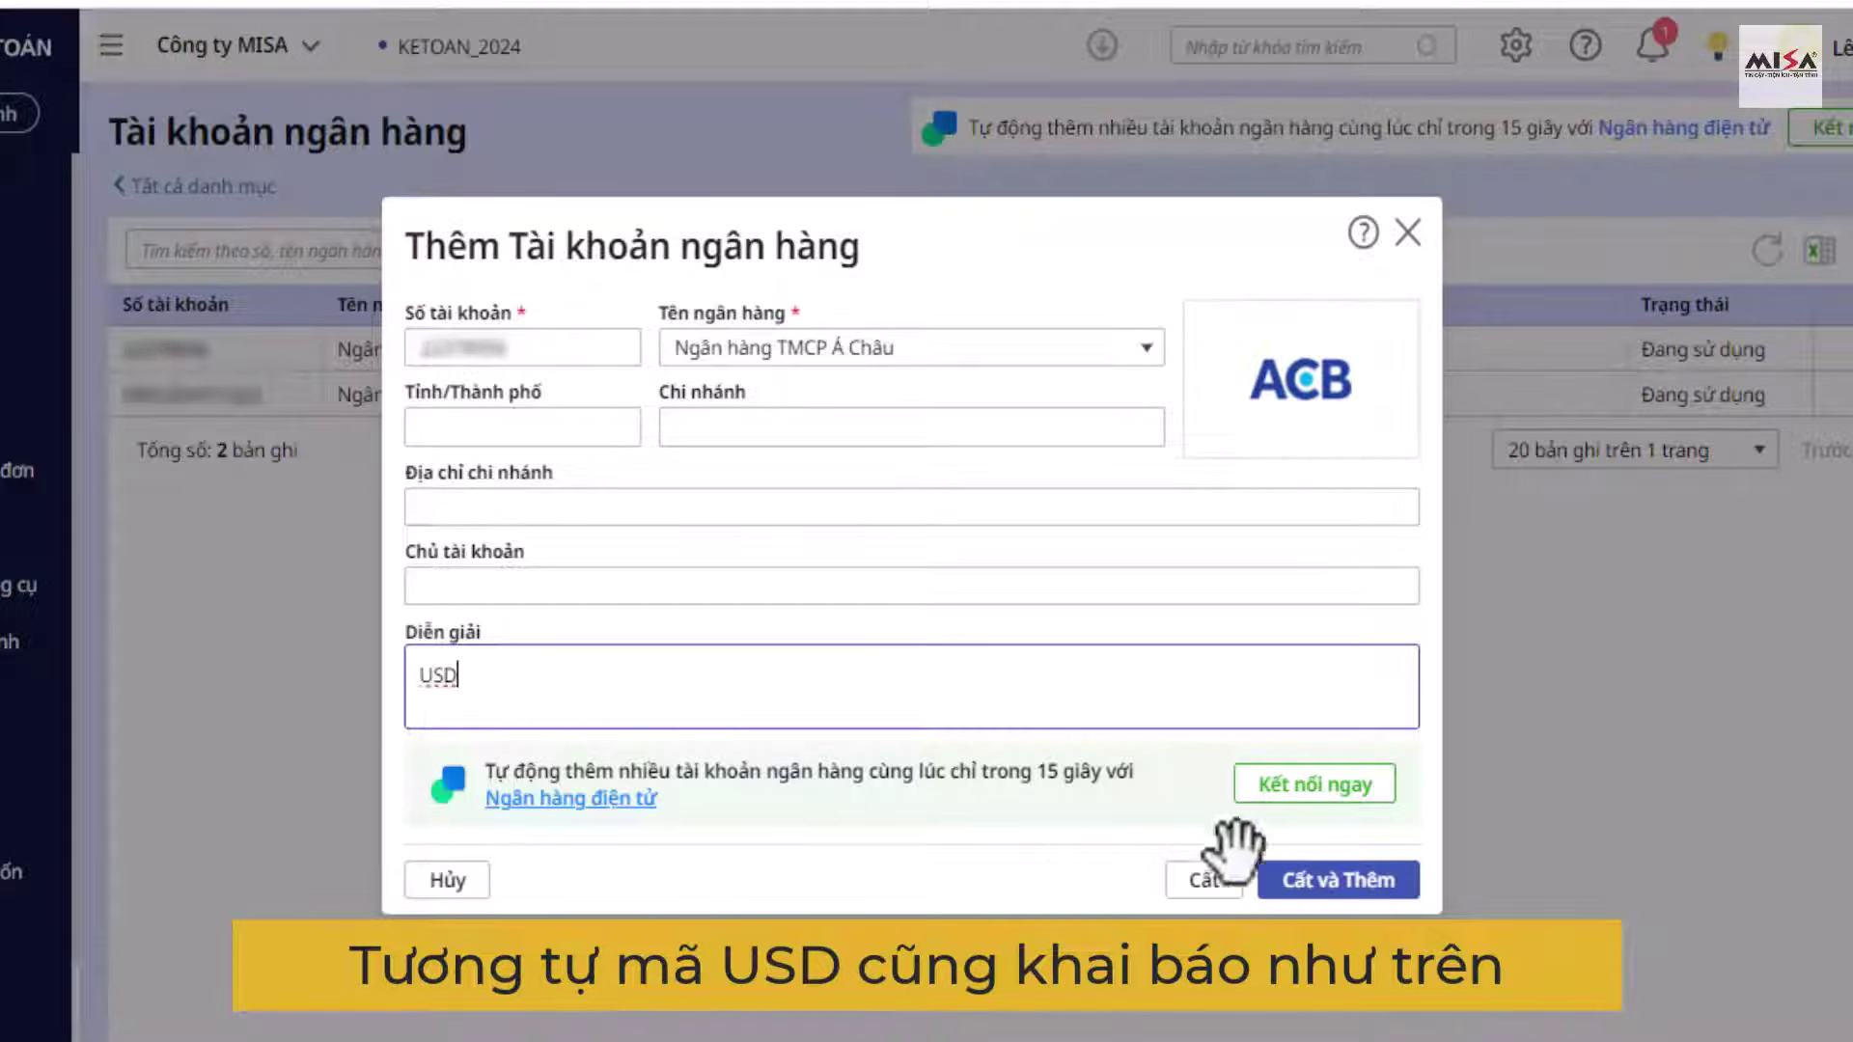
pyautogui.click(1201, 879)
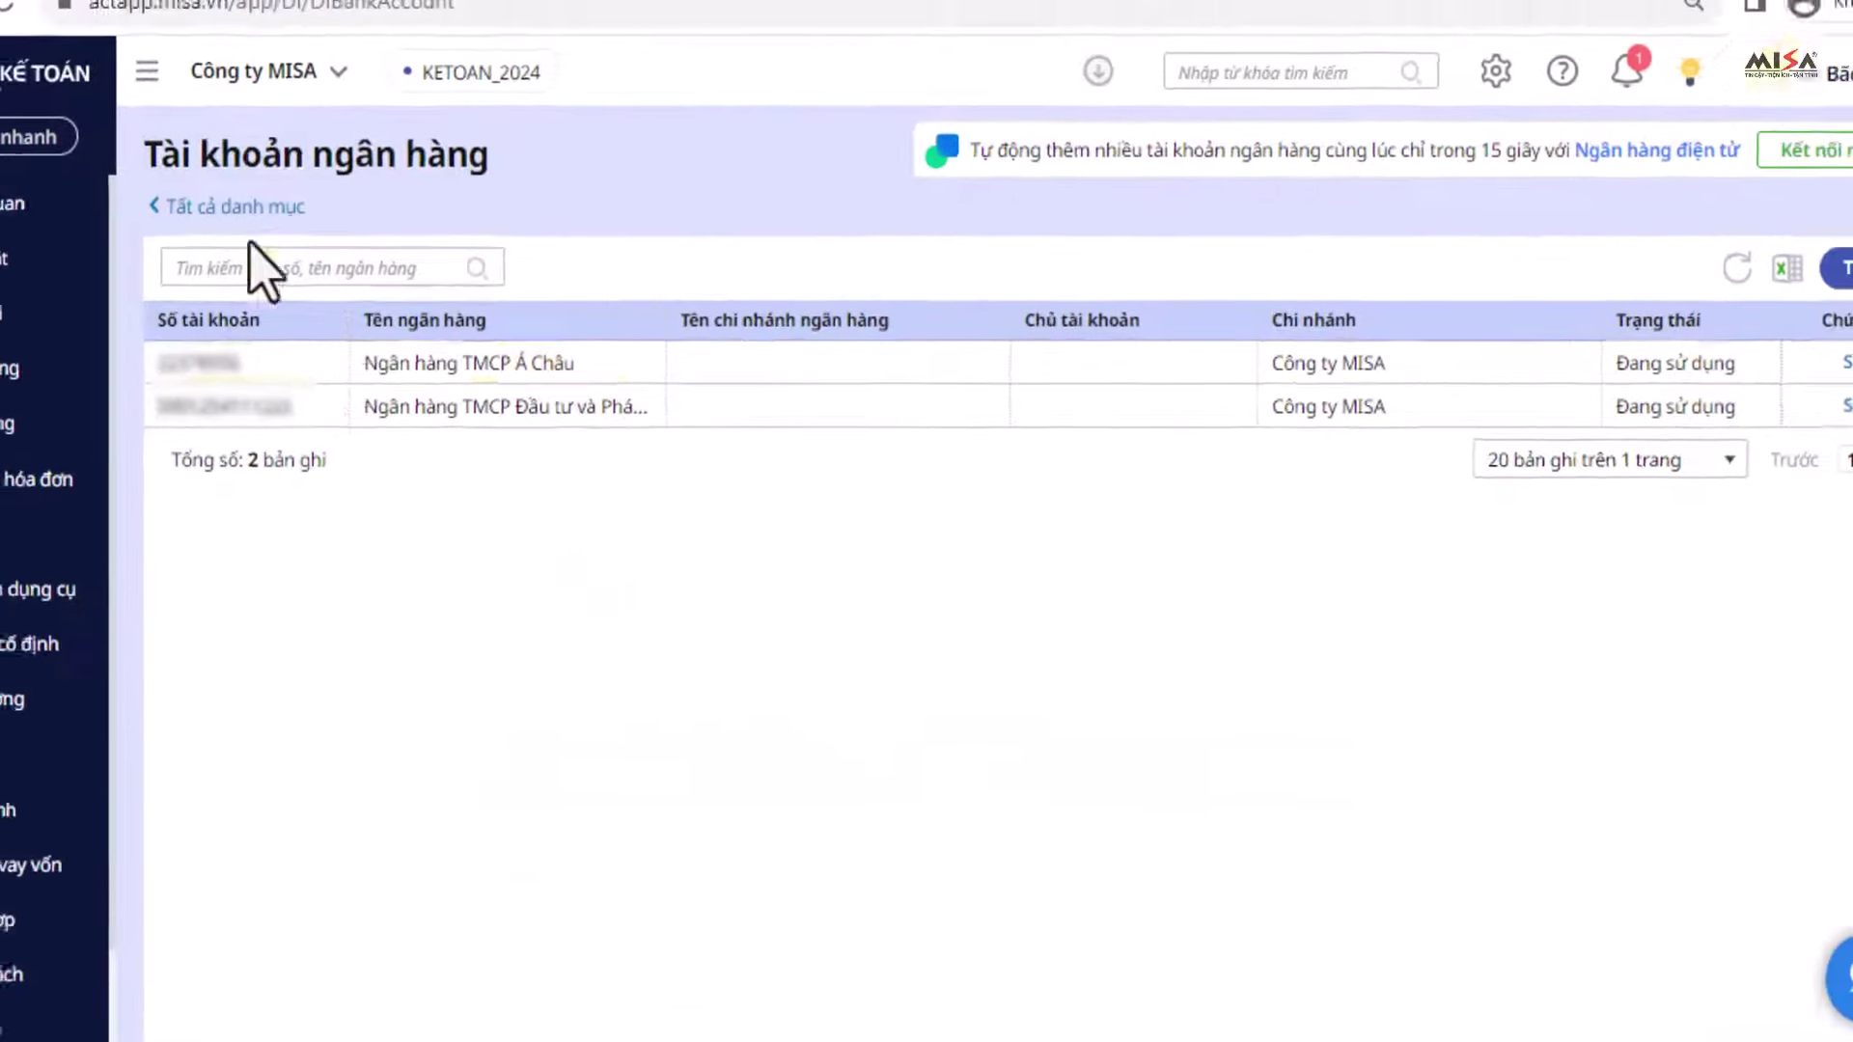
# Step: Return to the Danh mục page and open the Khách hàng customer list
pyautogui.click(193, 186)
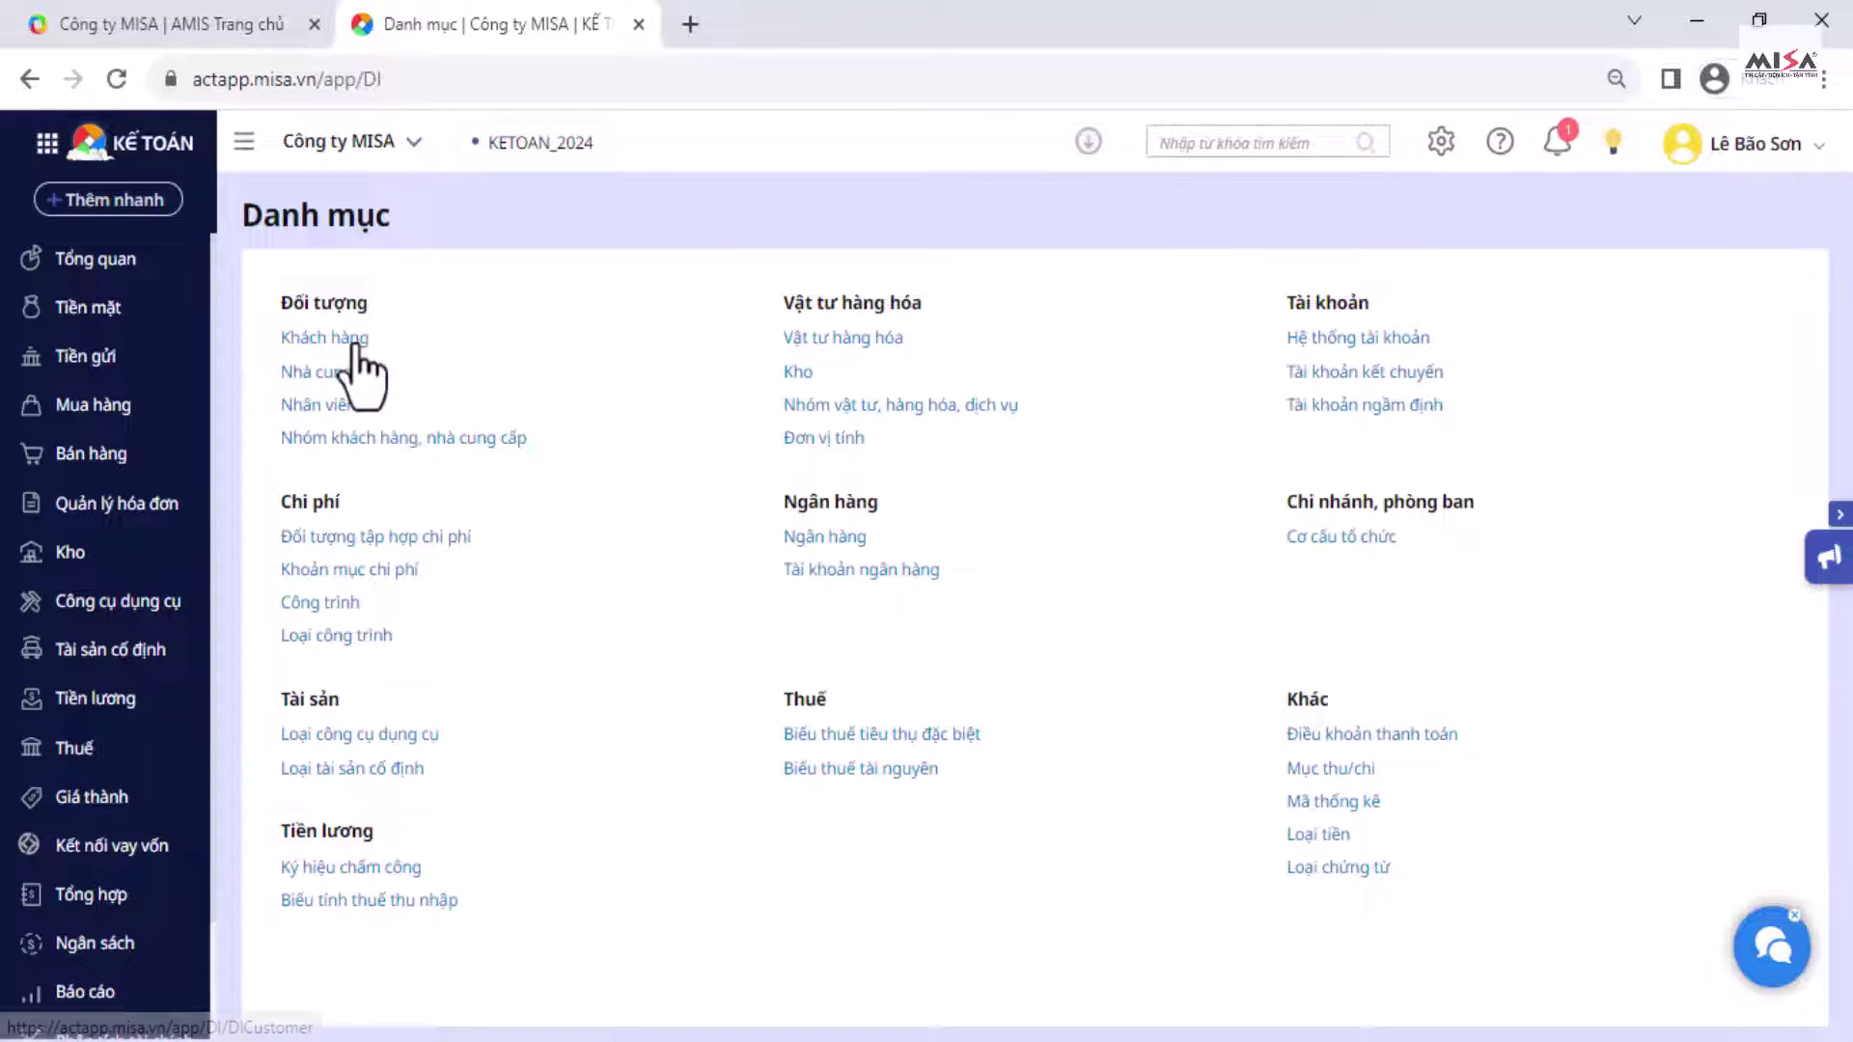
pyautogui.click(349, 339)
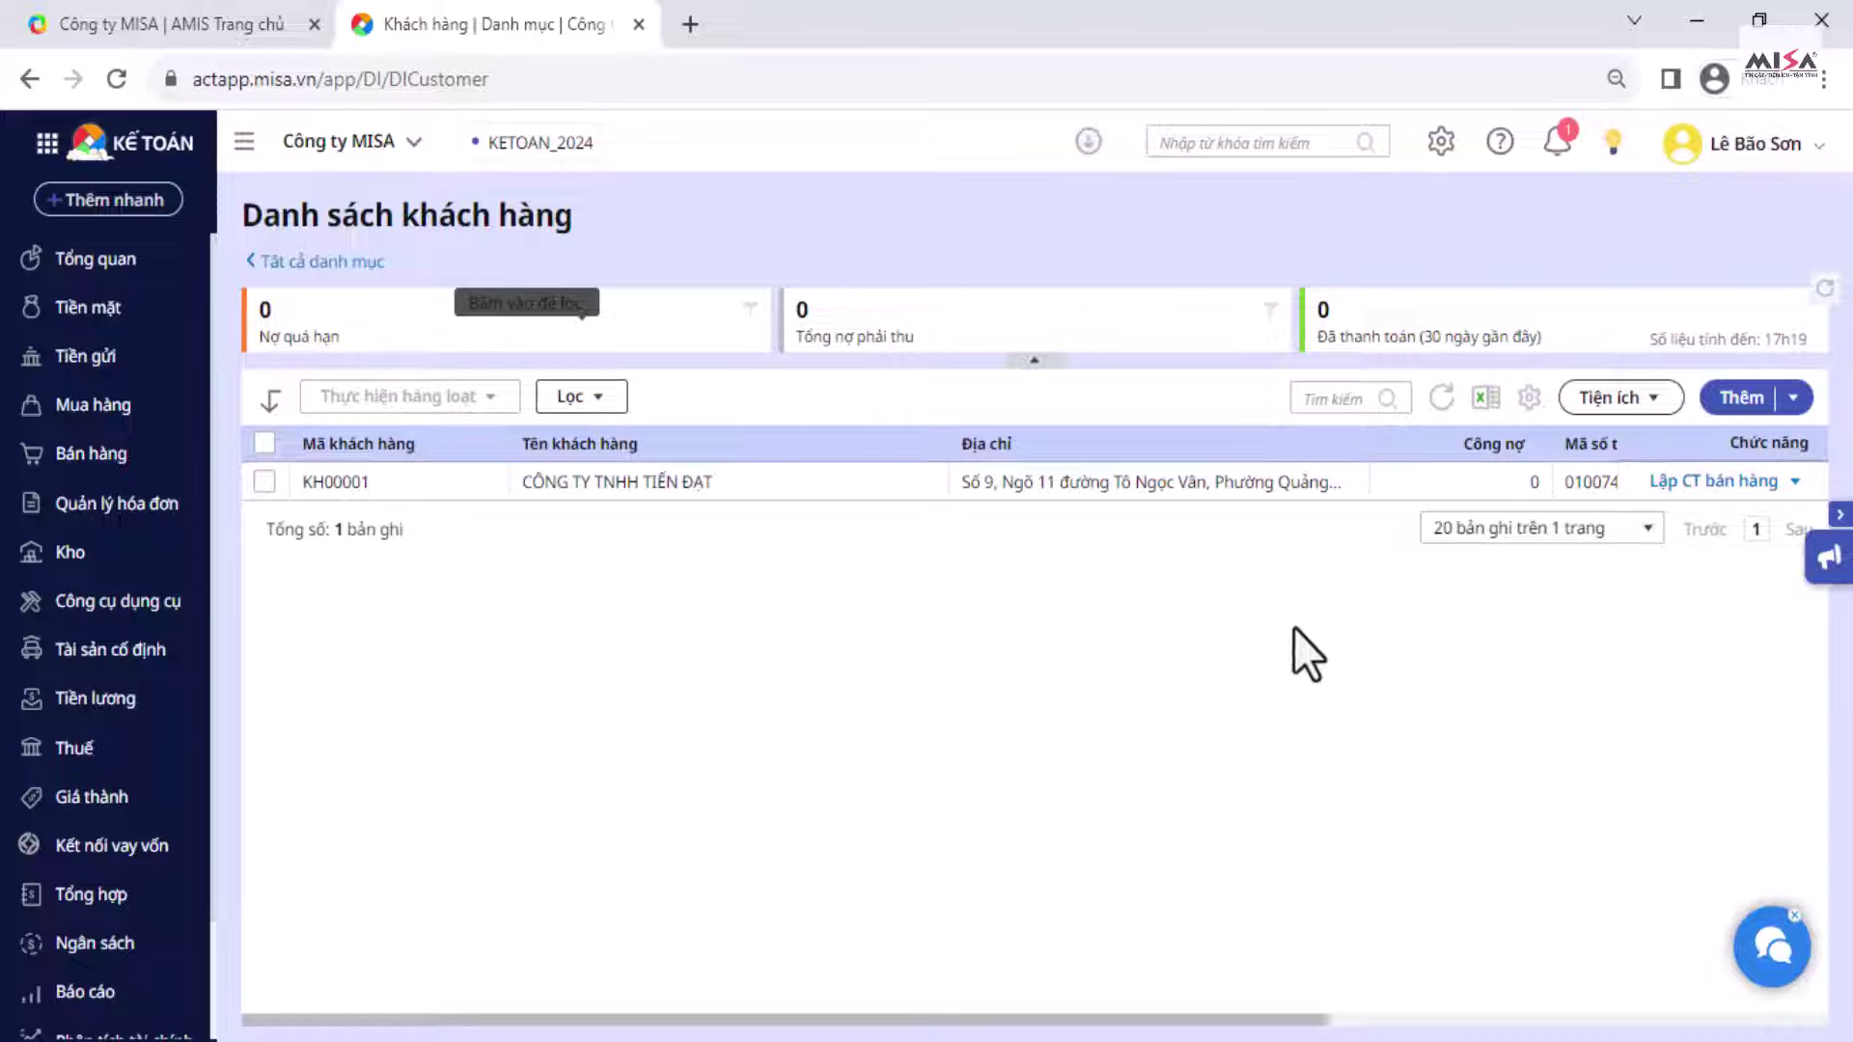
# Step: Download Mau_danh_muc_khach_hang.xls via Nhập từ Excel and open it in Calc
pyautogui.click(1796, 407)
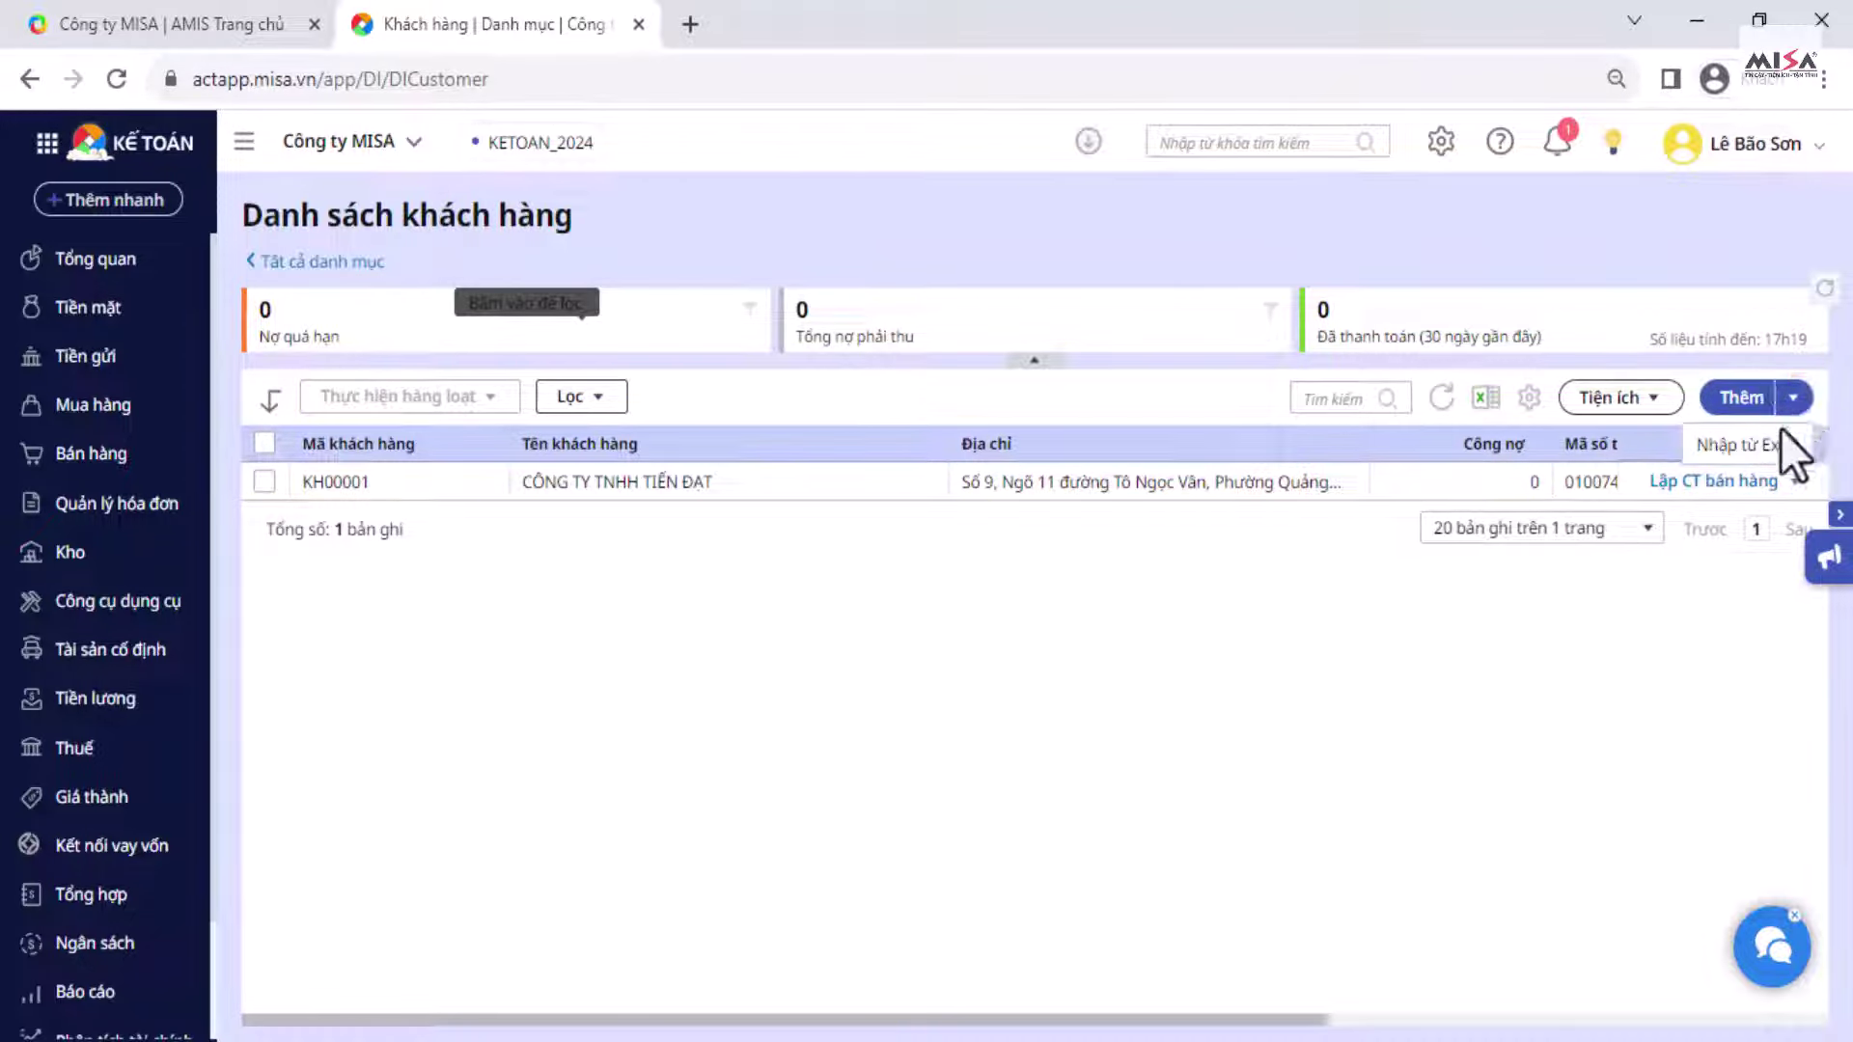
pyautogui.click(1737, 449)
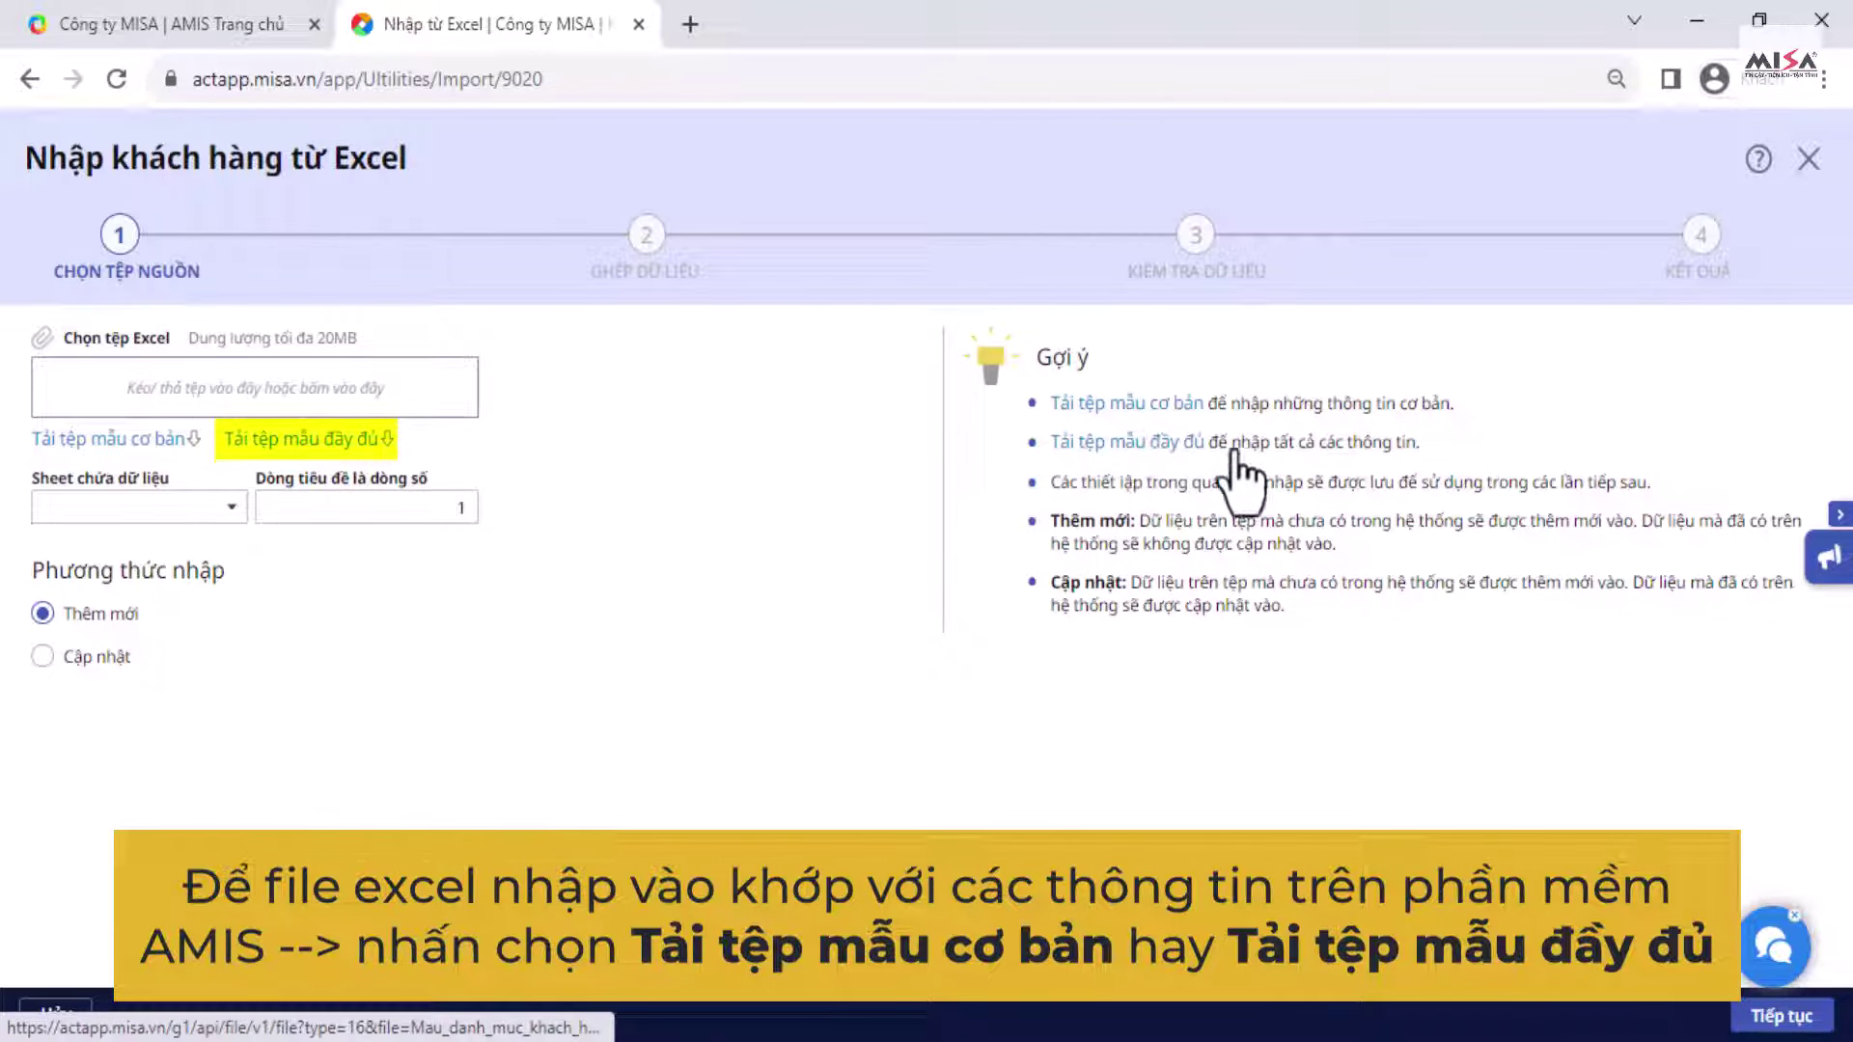
pyautogui.click(145, 446)
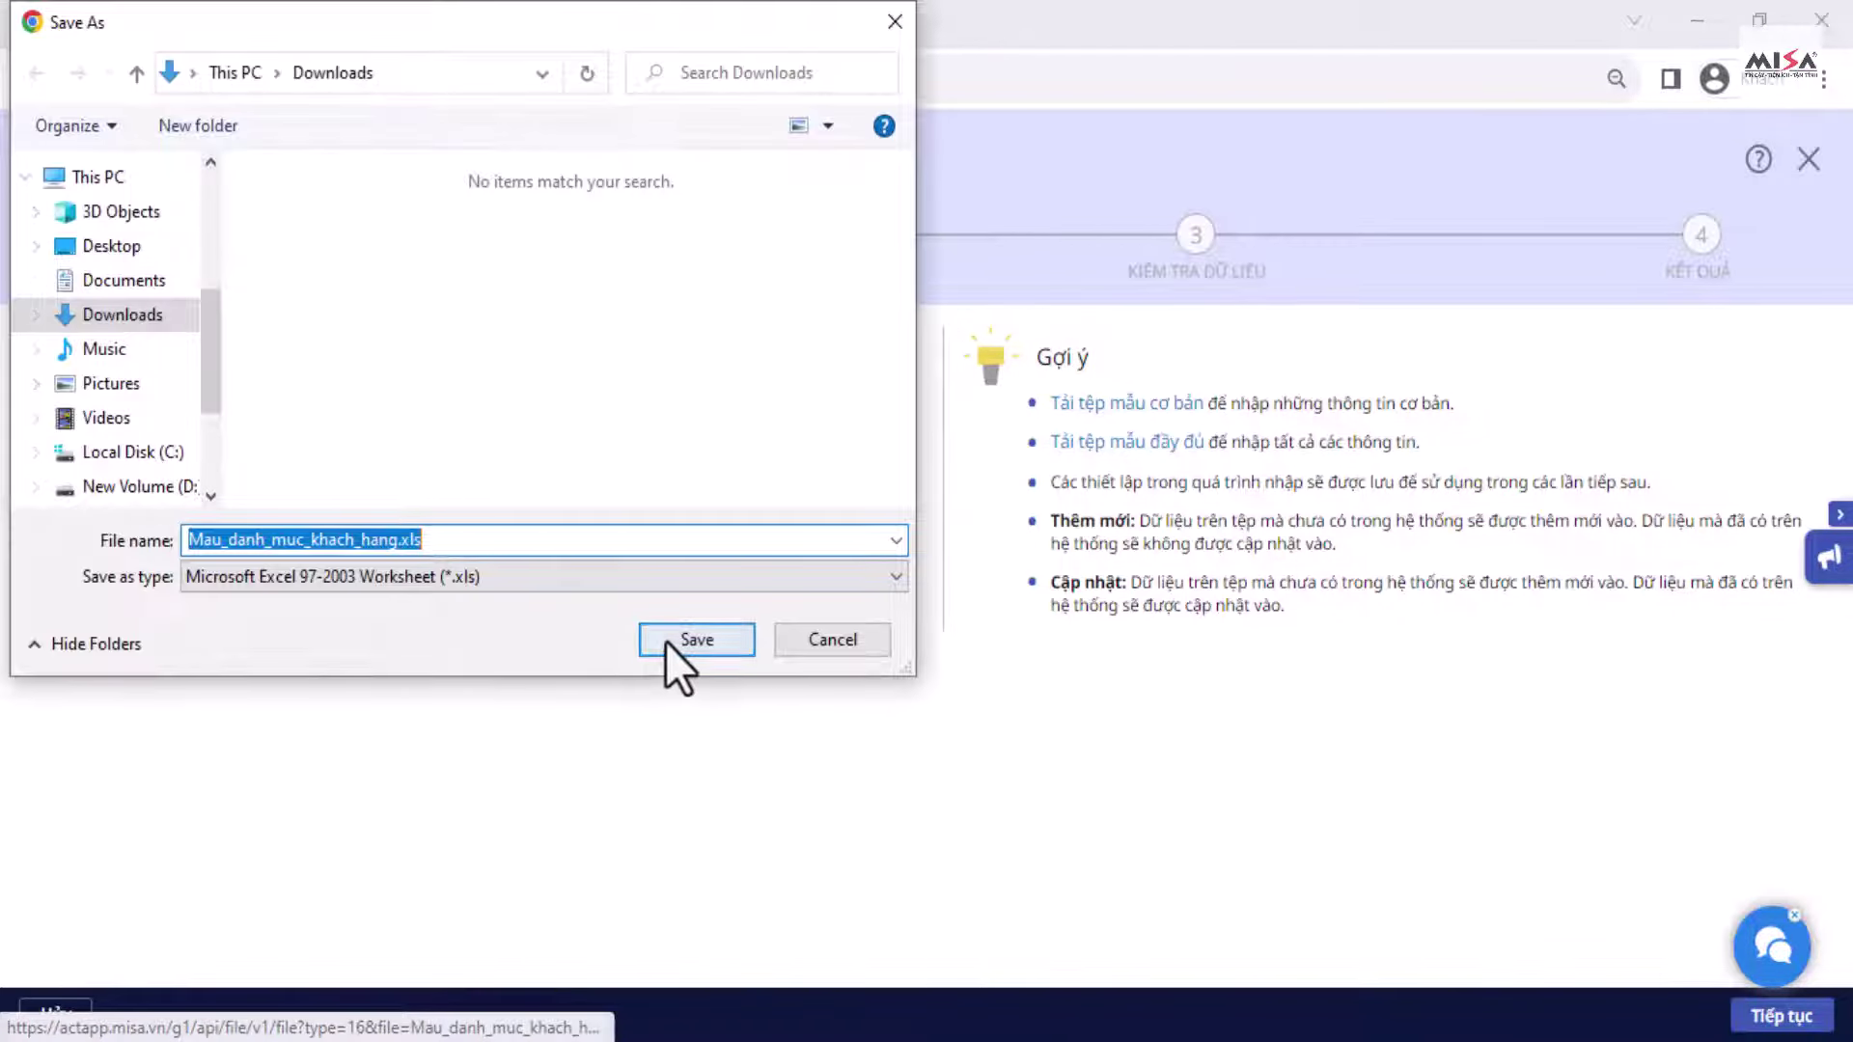
pyautogui.click(695, 641)
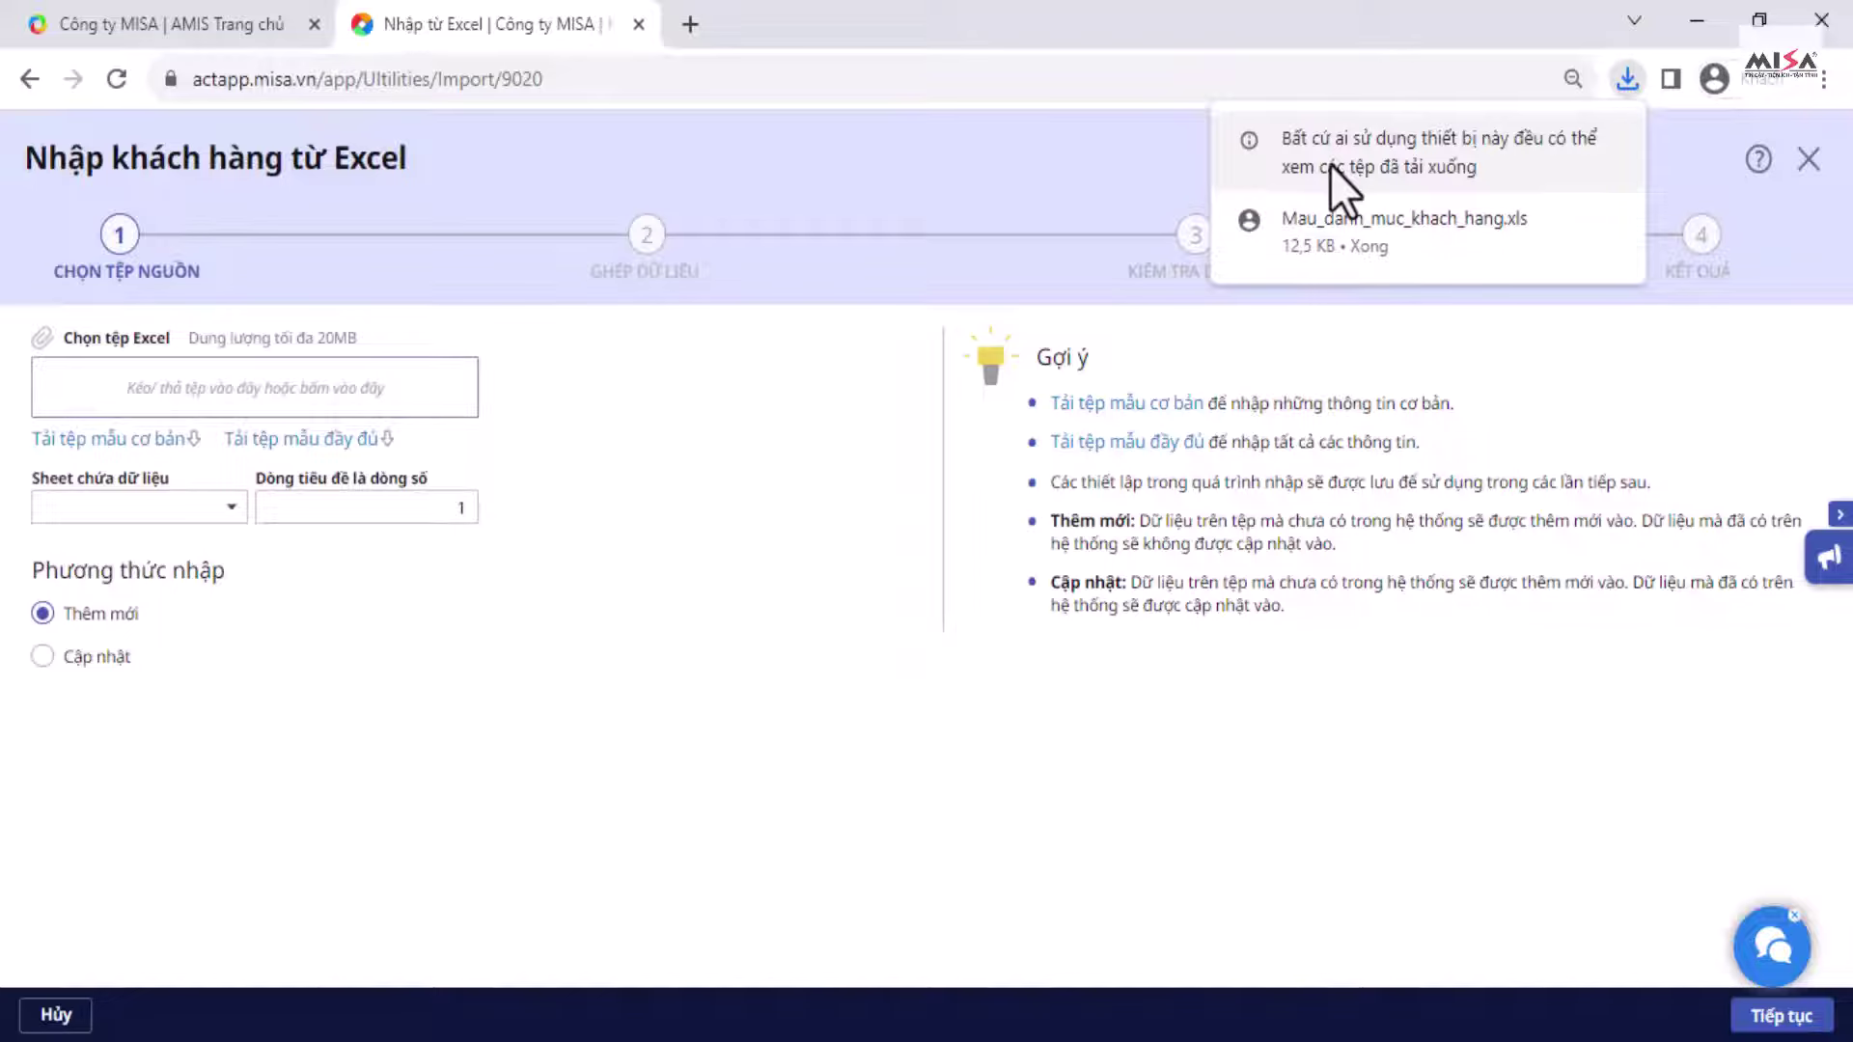
pyautogui.click(1305, 233)
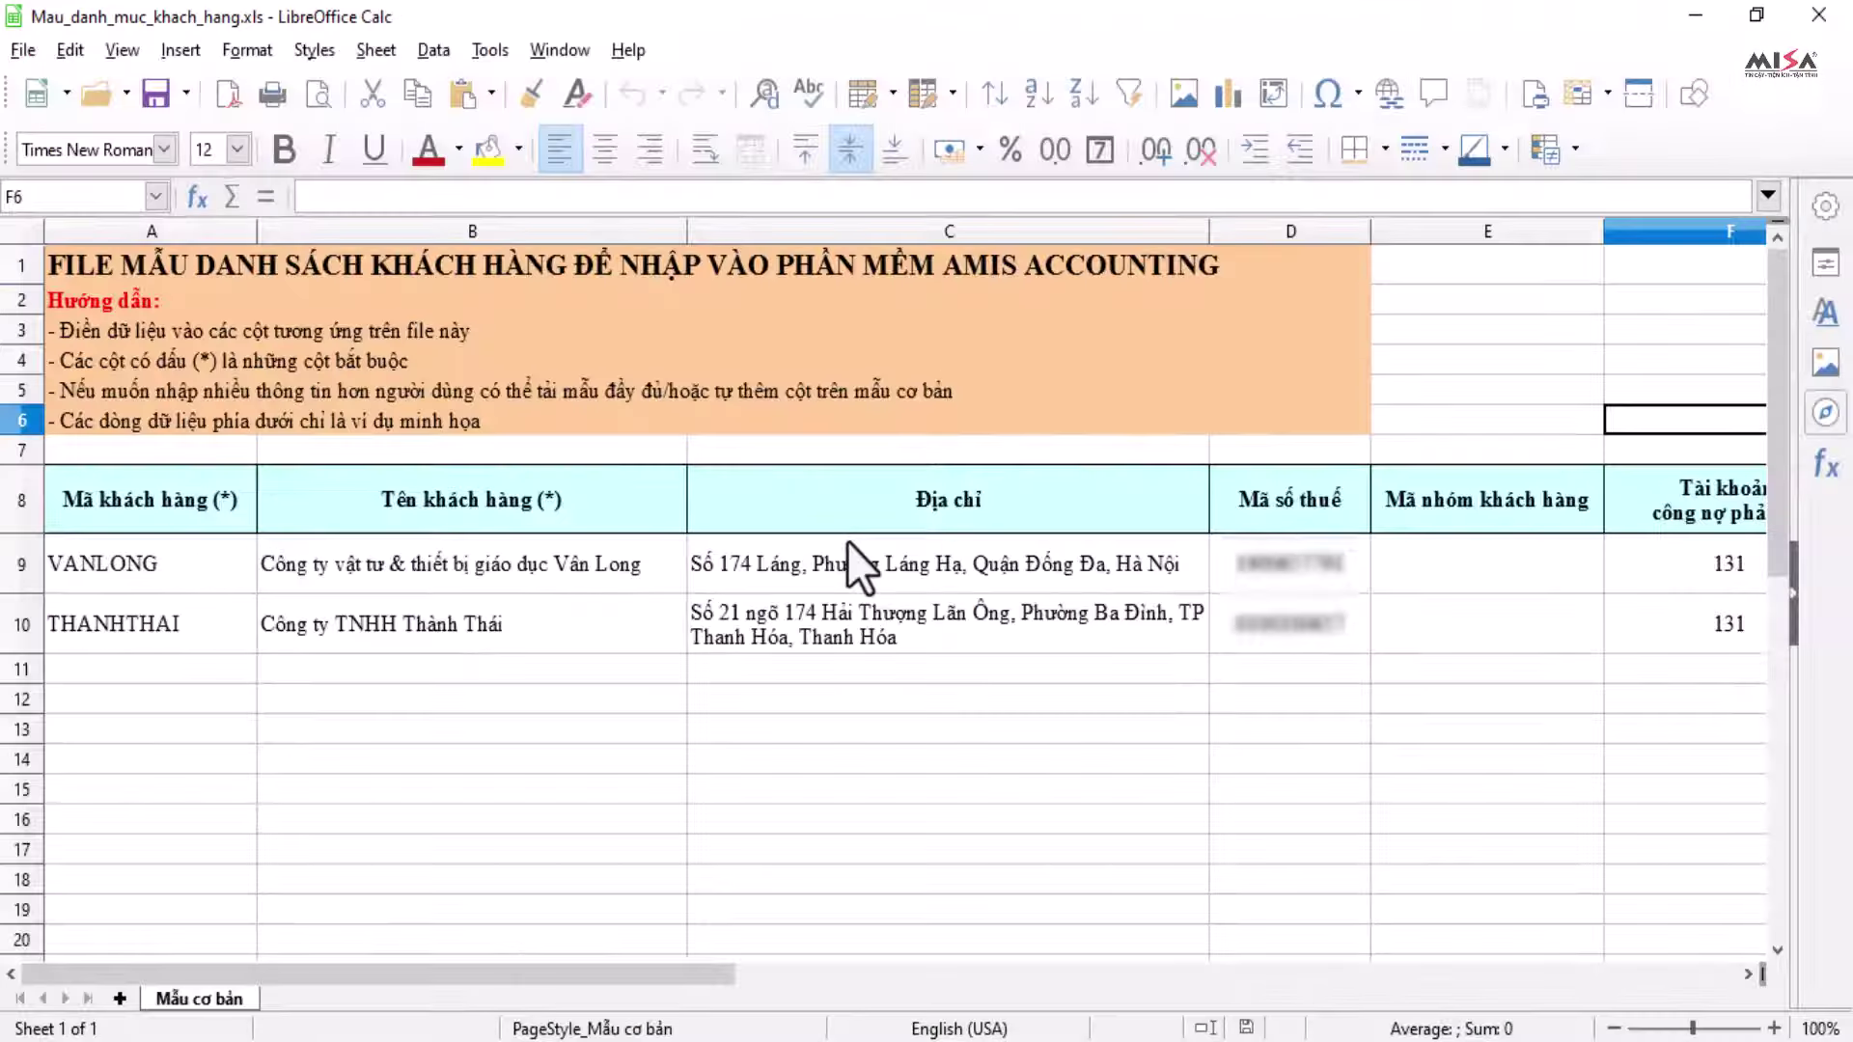
# Step: Replace the template's sample rows with the three customers and save as Excel 97–2003
pyautogui.click(148, 560)
pyautogui.keyDown('shift'); pyautogui.click(19, 606); pyautogui.keyUp('shift')
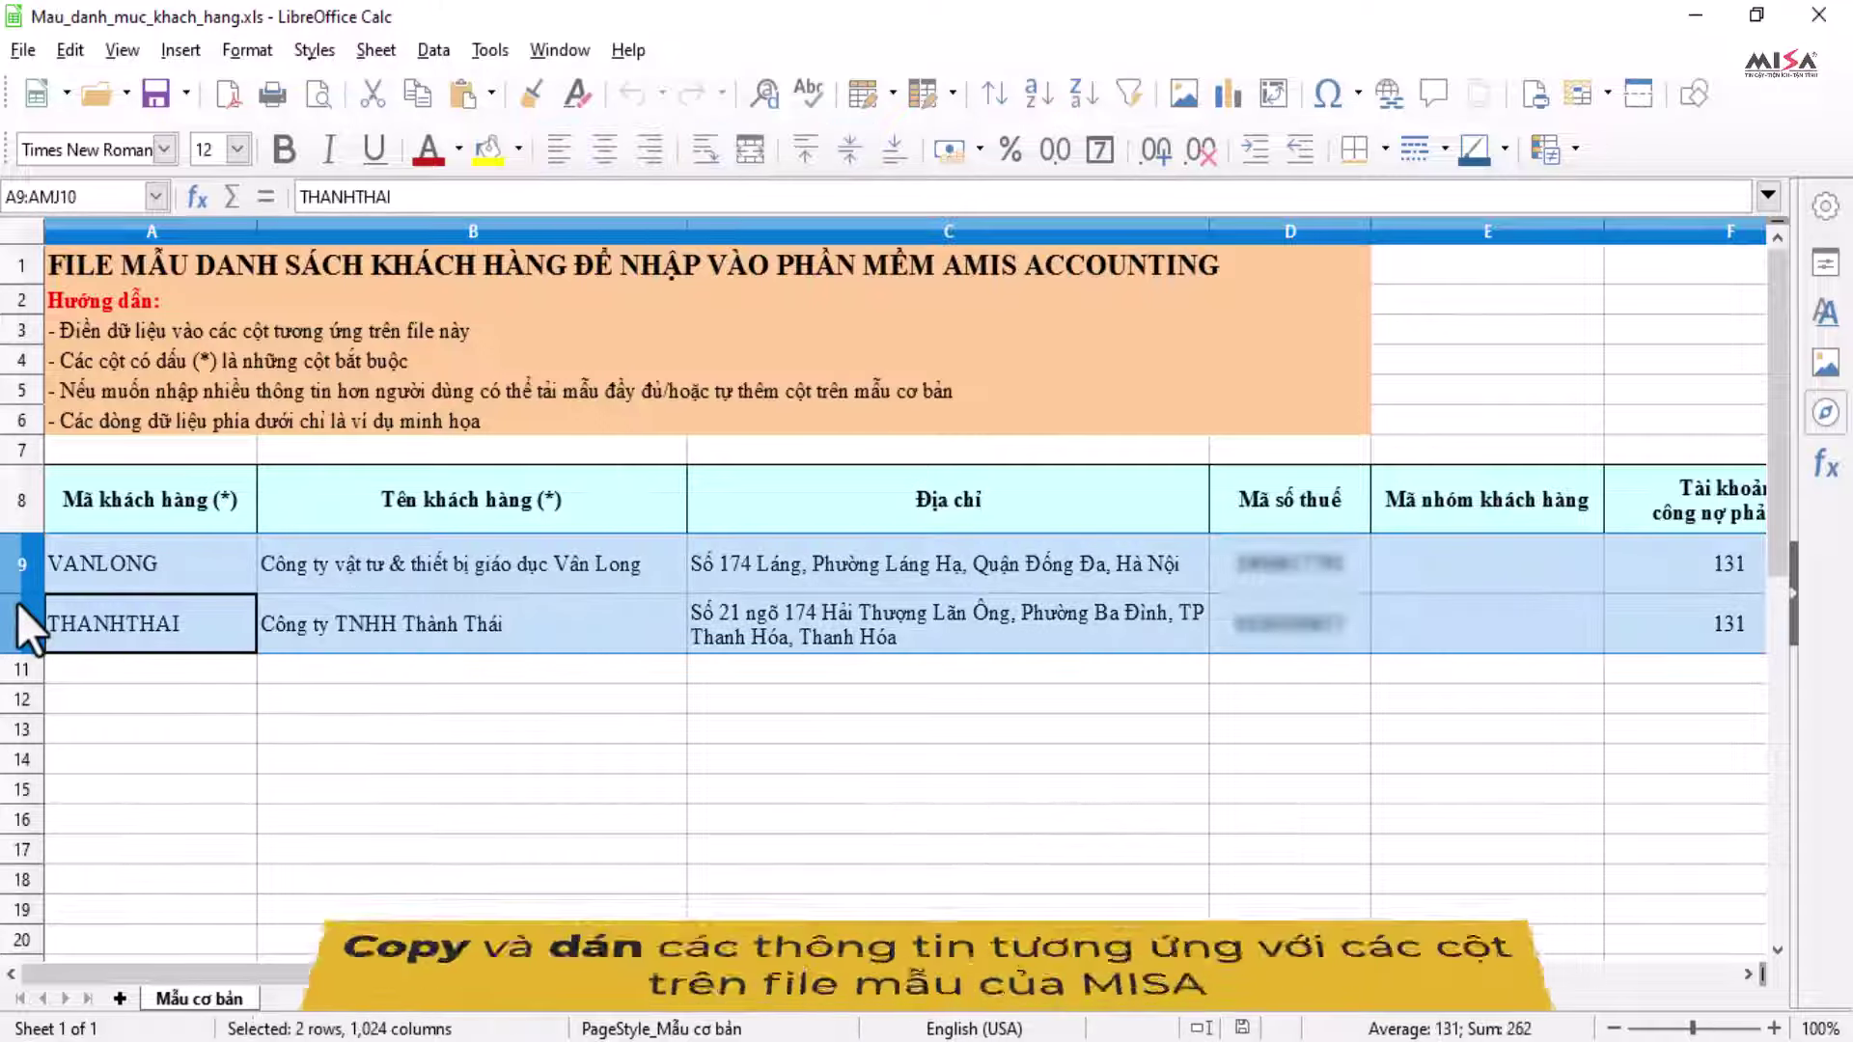
pyautogui.press('Delete')
pyautogui.click(222, 599)
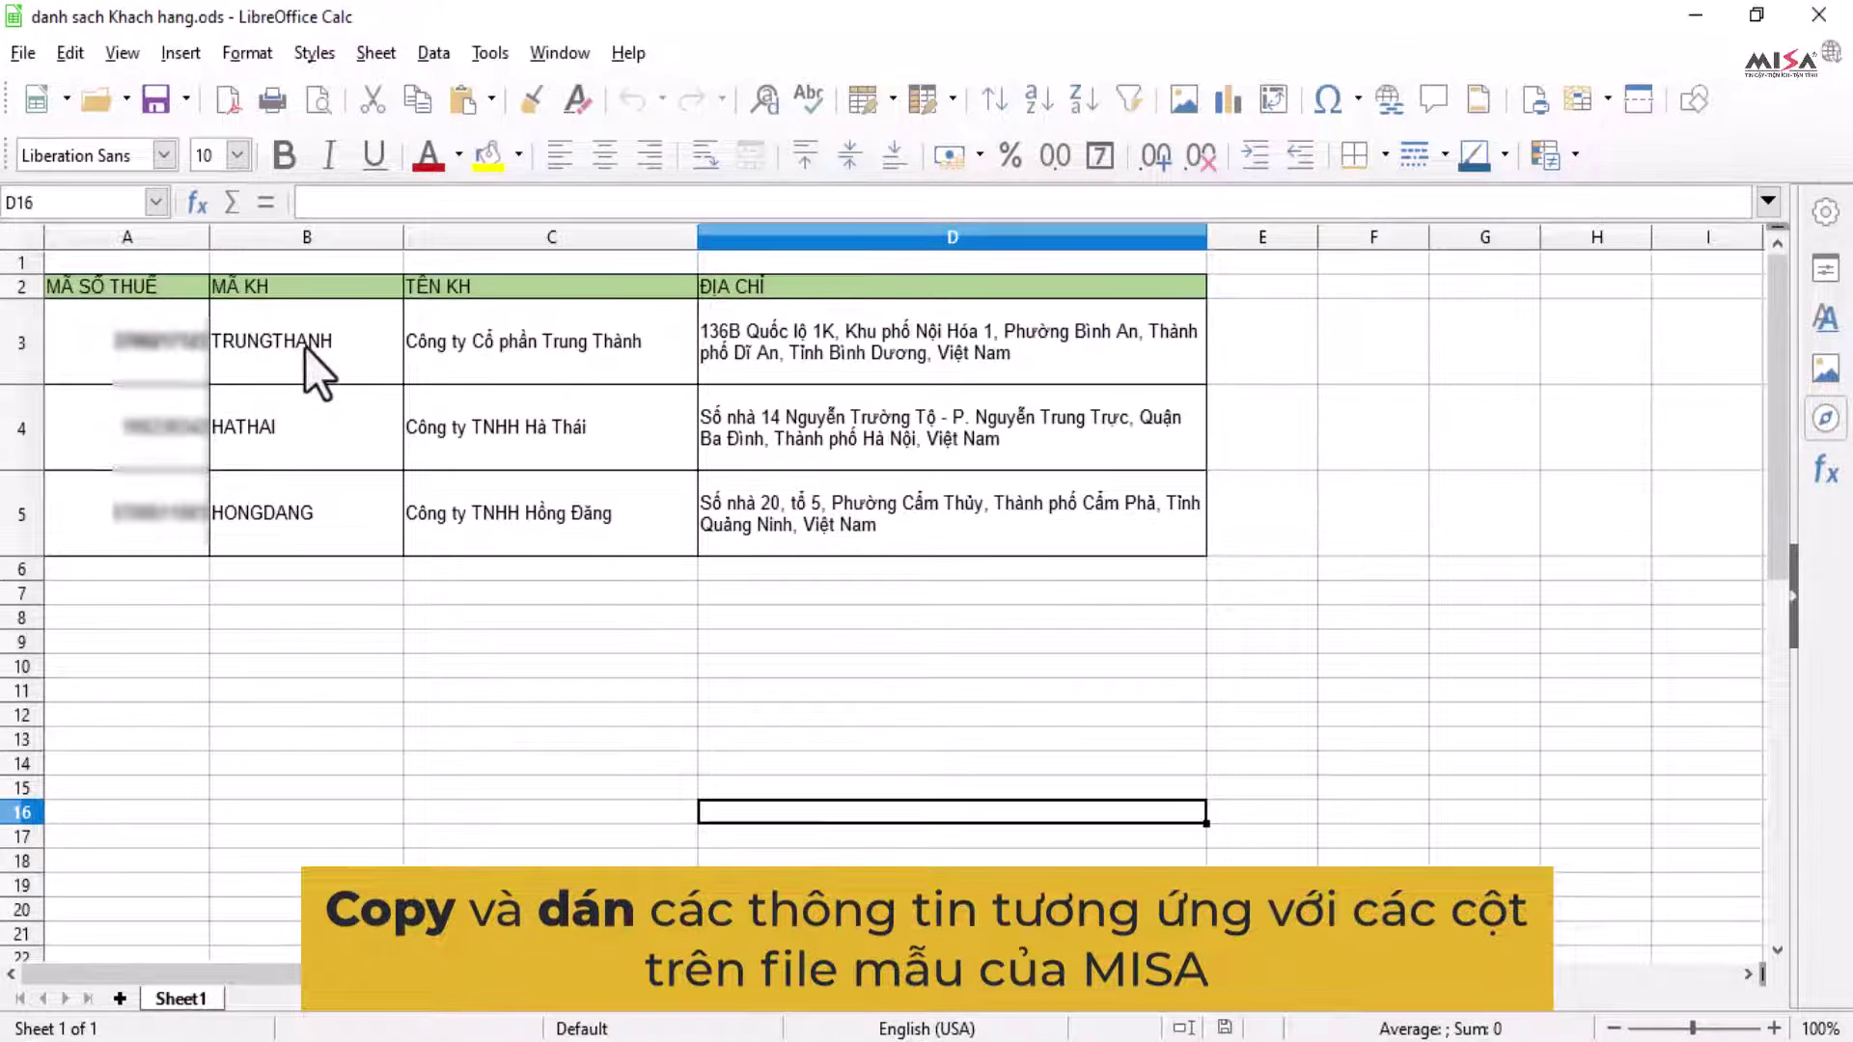
pyautogui.moveTo(304, 345); pyautogui.dragTo(301, 512)
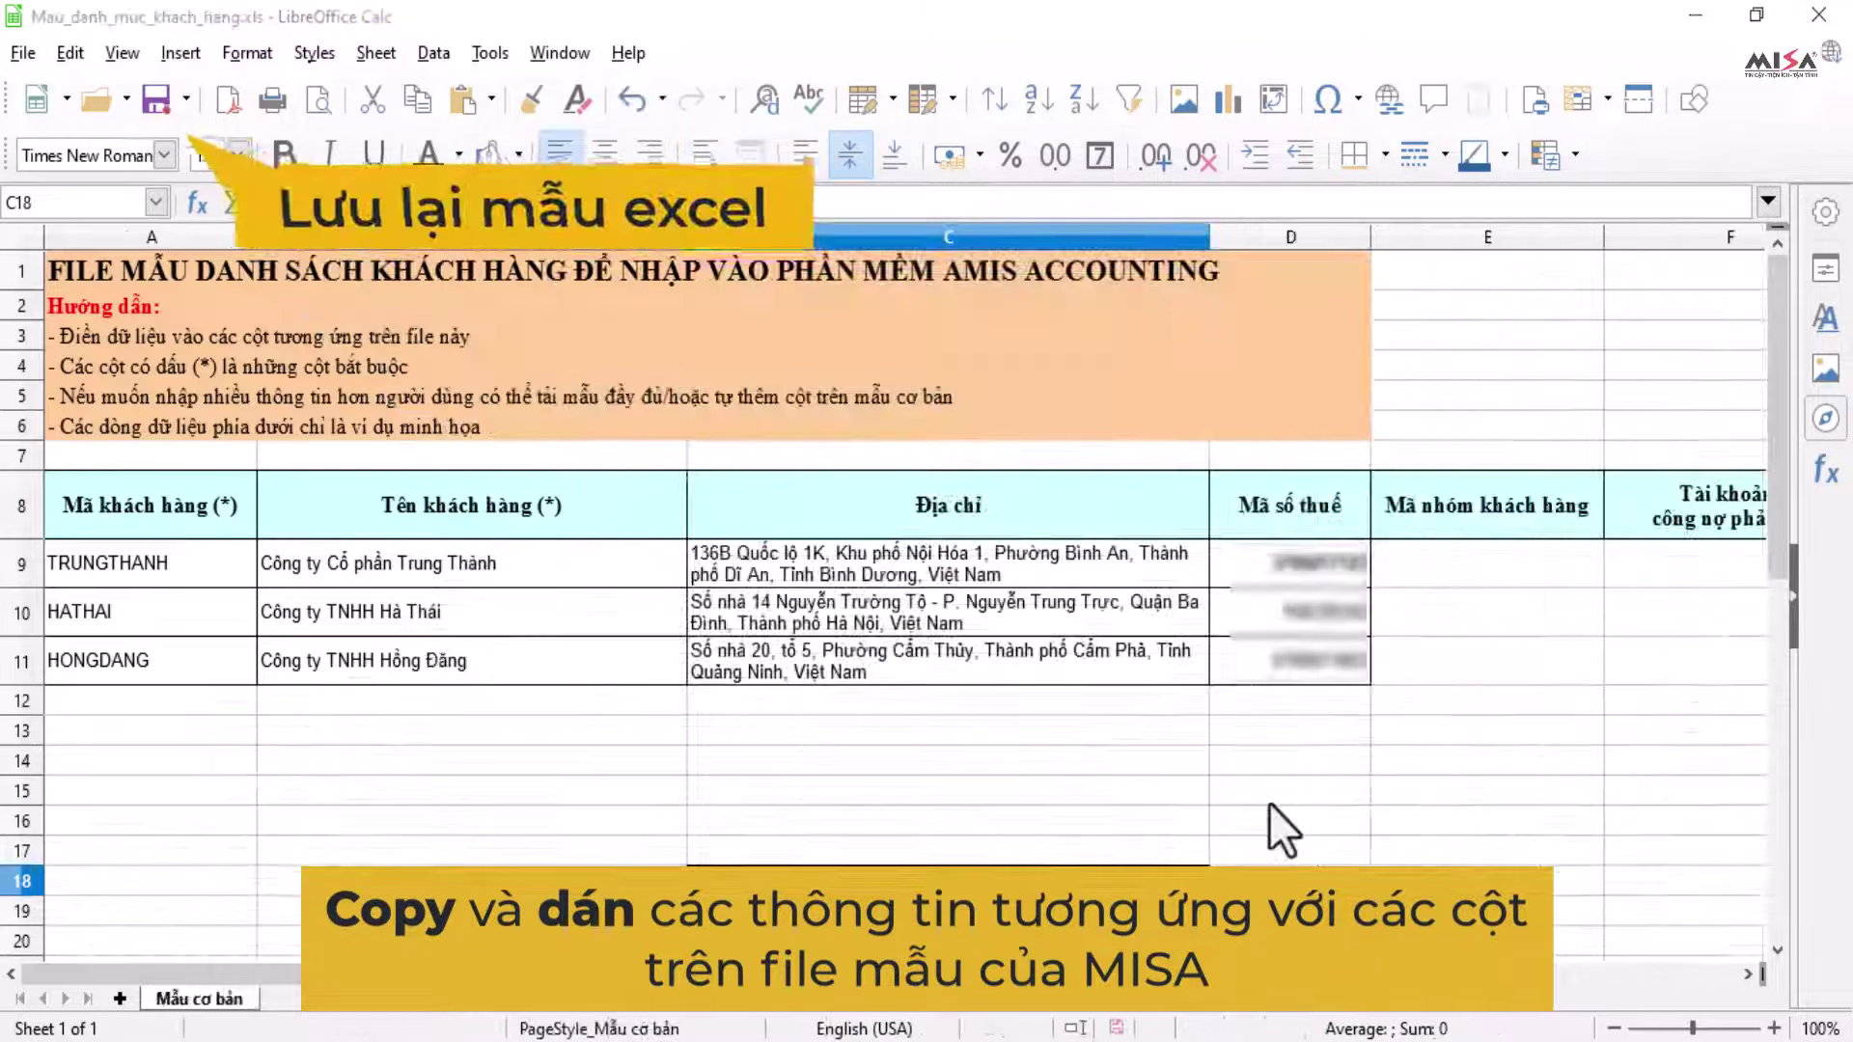
pyautogui.click(145, 100)
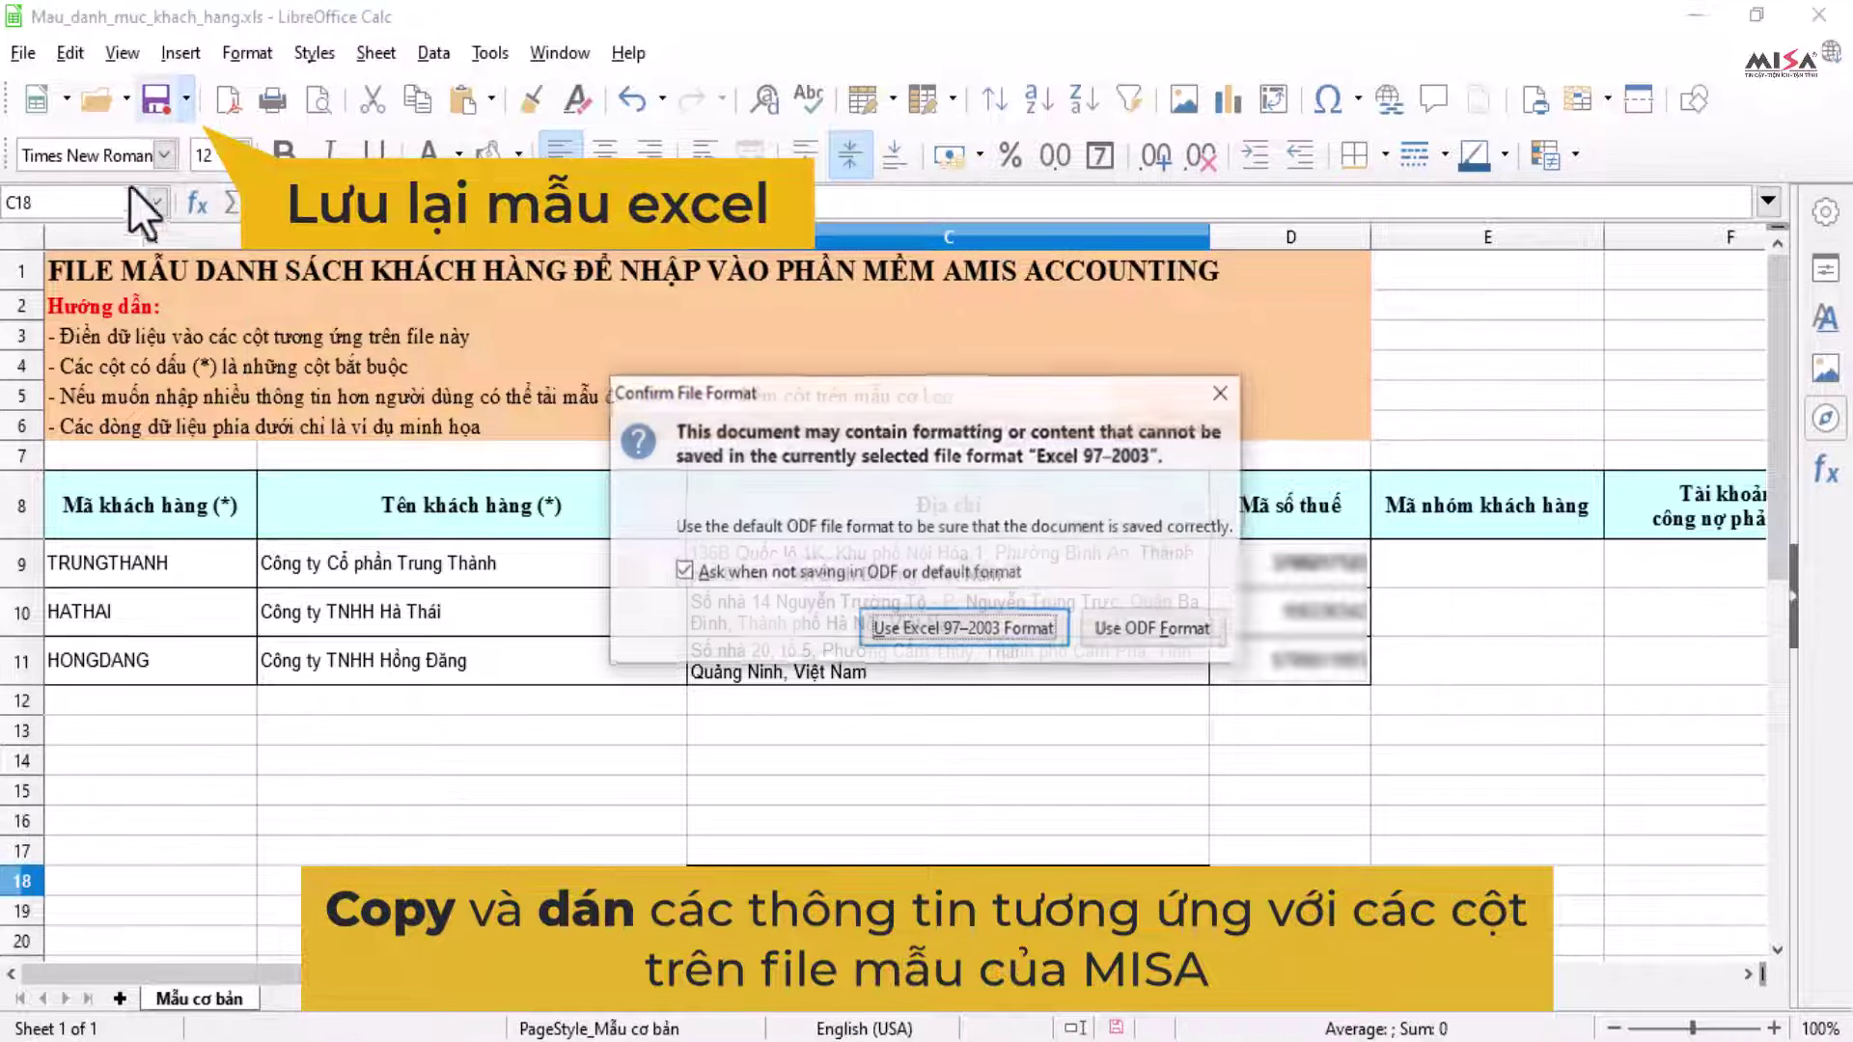
pyautogui.click(932, 632)
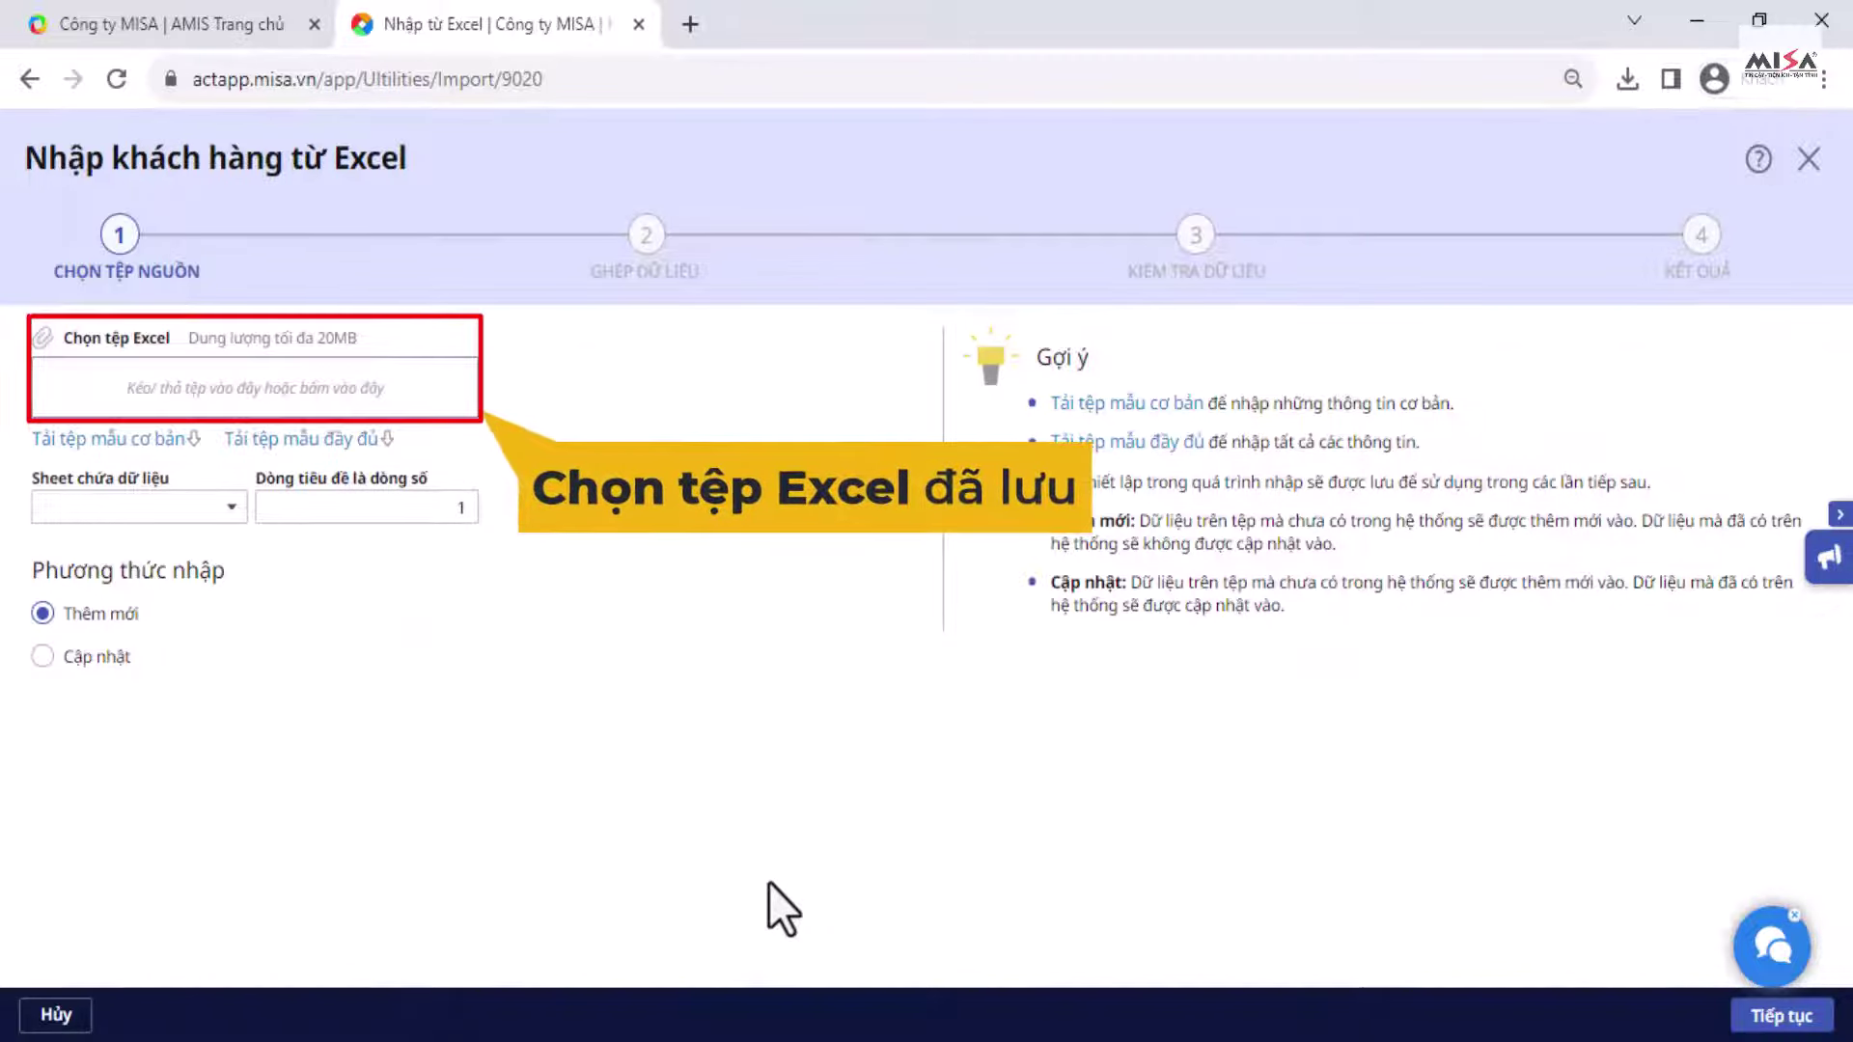
# Step: Attach Mau_danh_muc_khach_hang.xls from Downloads to the import and continue to Ghép dữ liệu
pyautogui.click(136, 391)
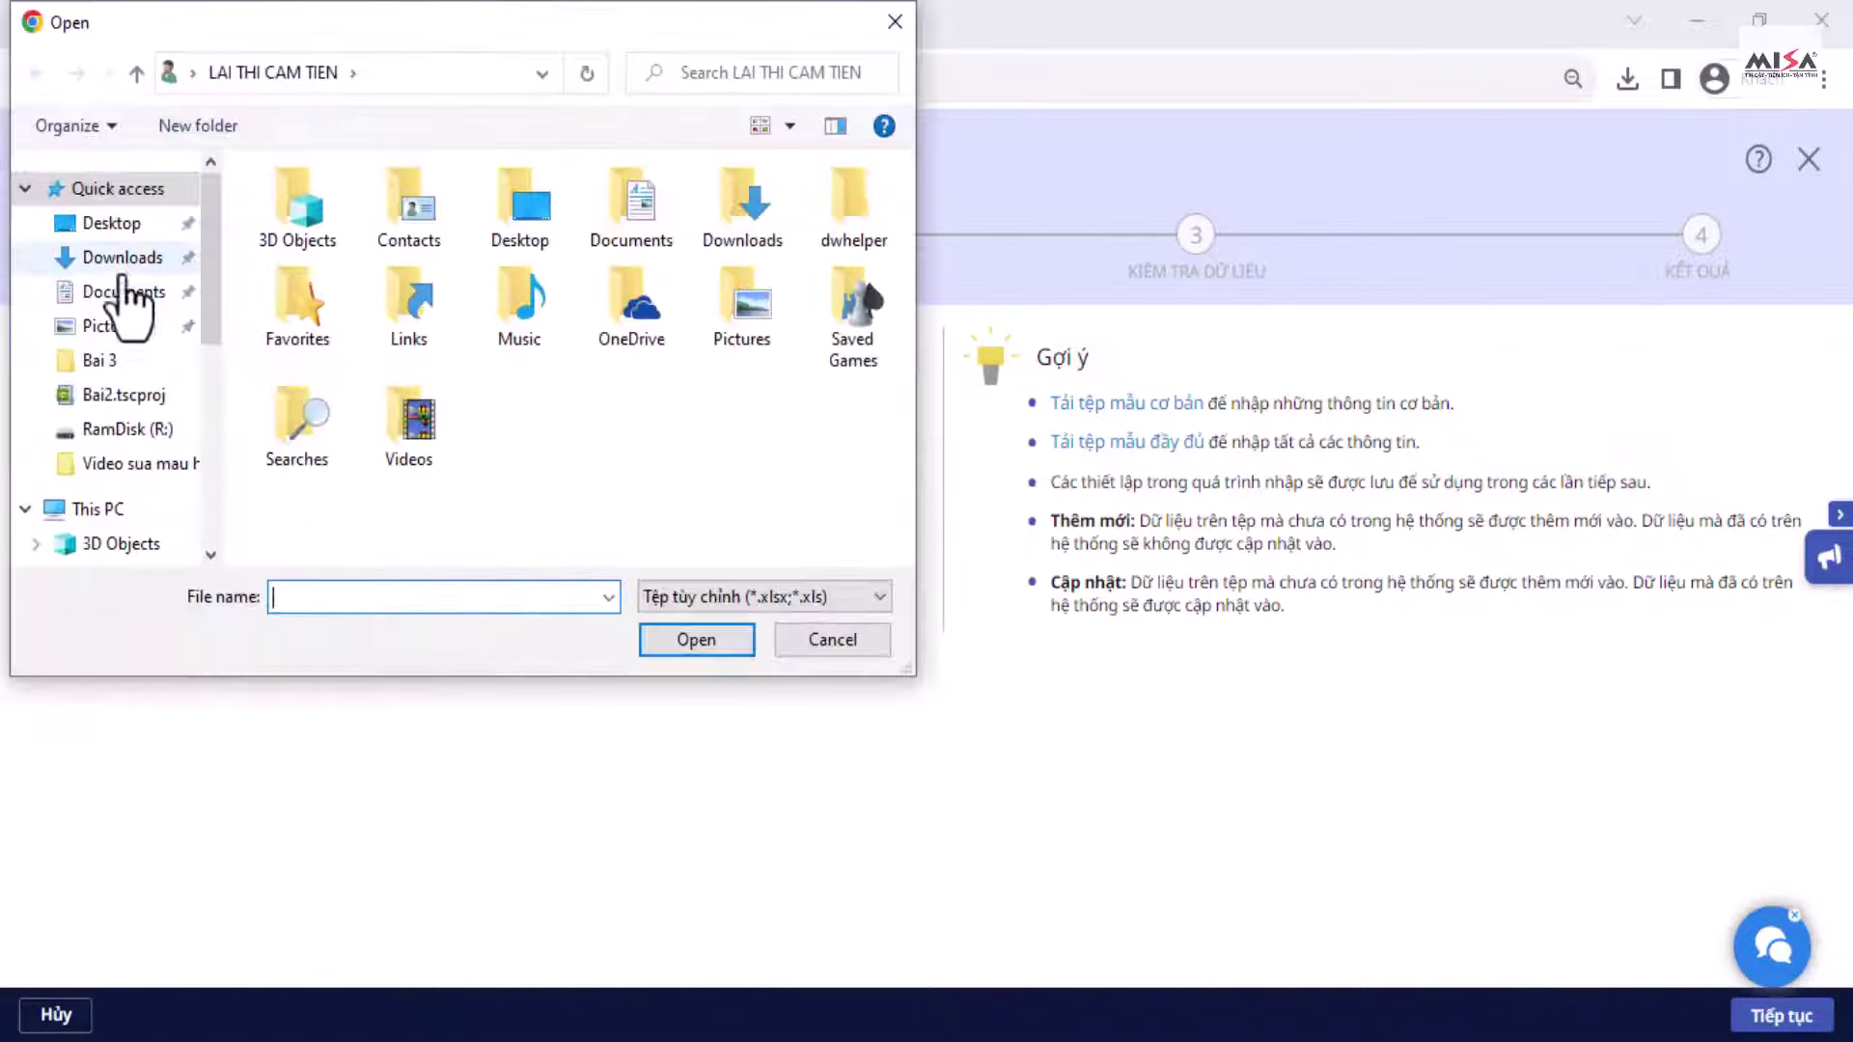
pyautogui.click(120, 257)
pyautogui.click(303, 280)
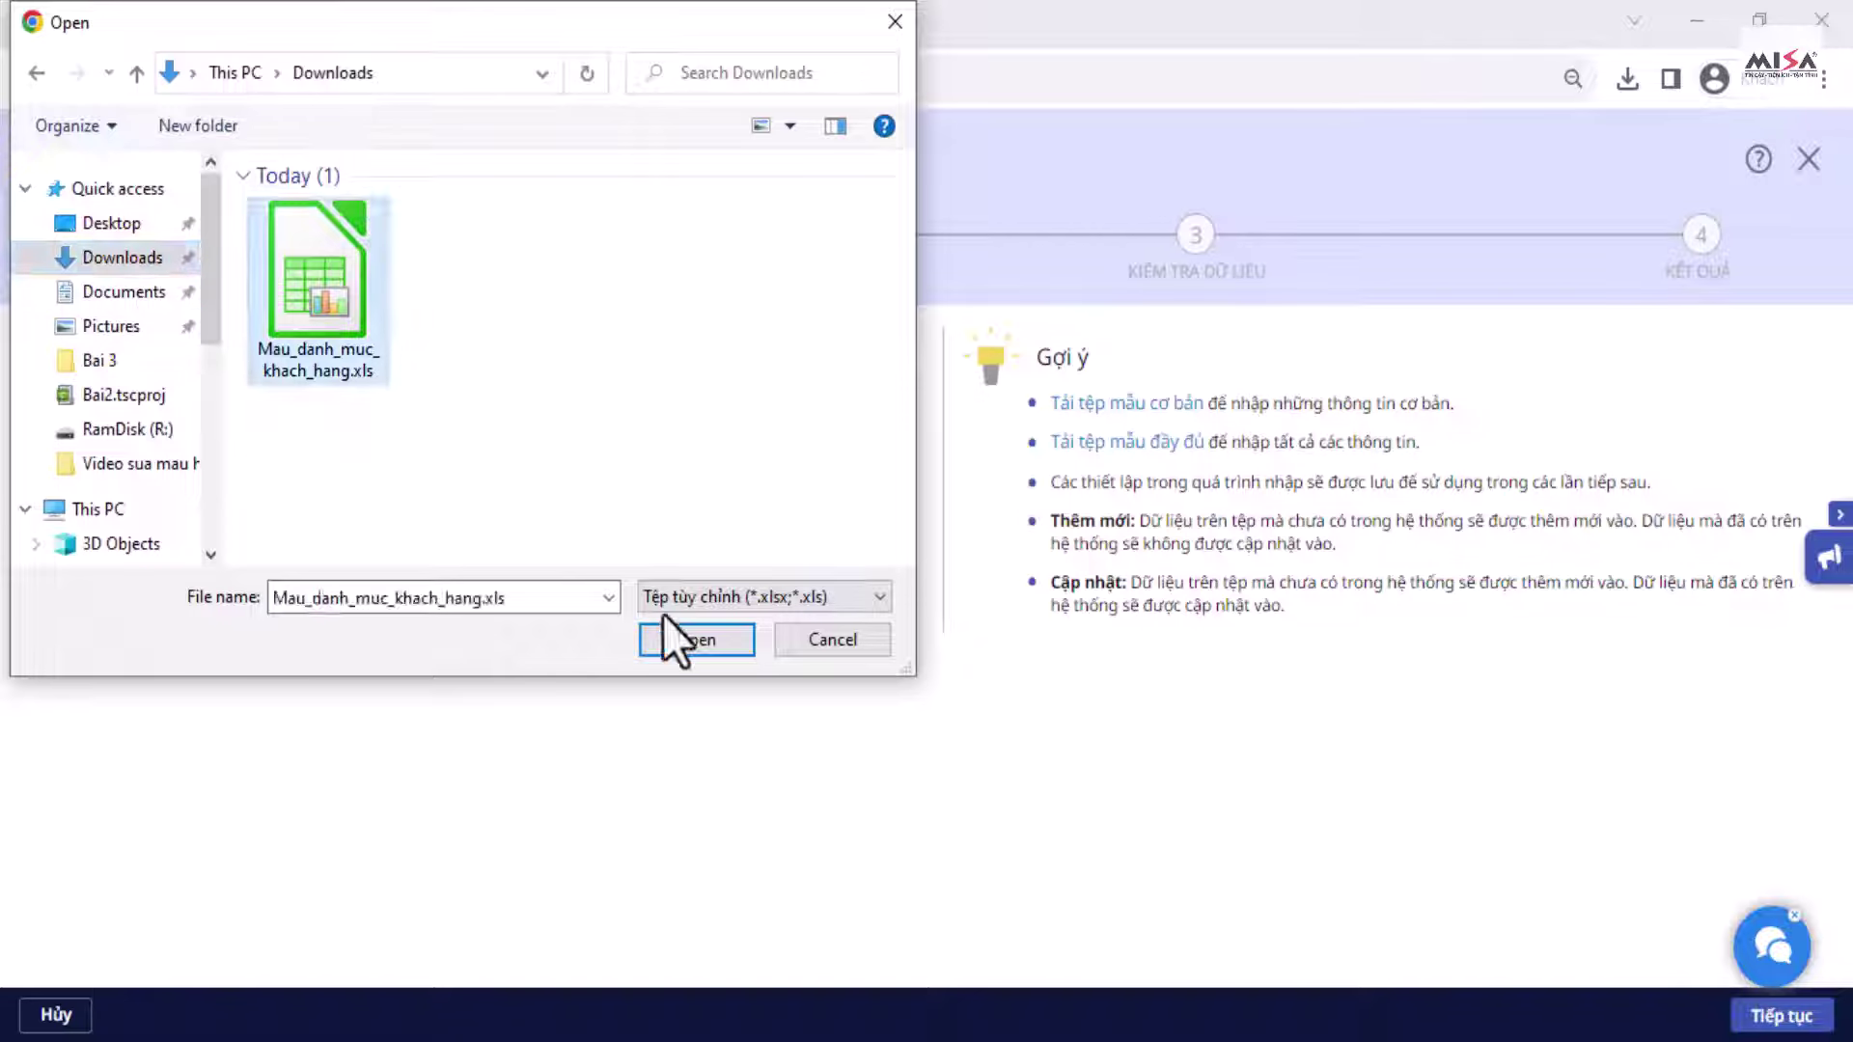
pyautogui.click(687, 645)
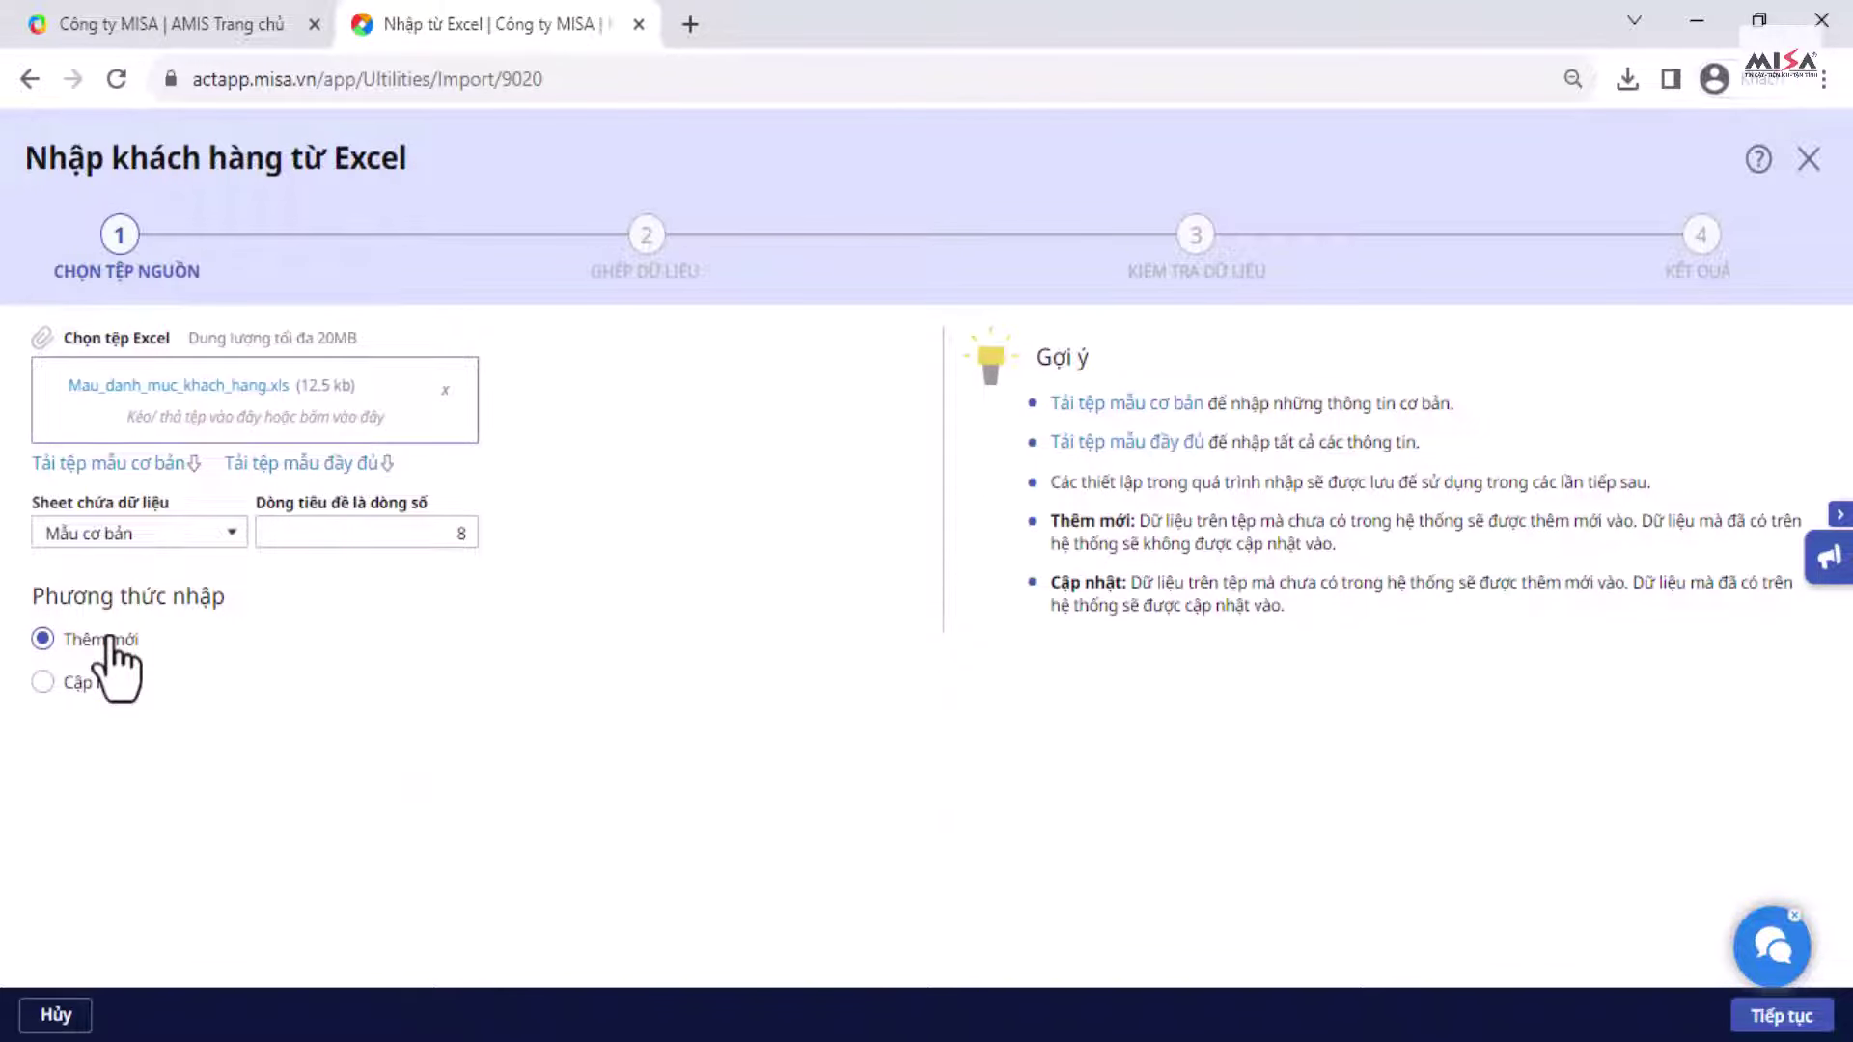
pyautogui.click(1742, 1022)
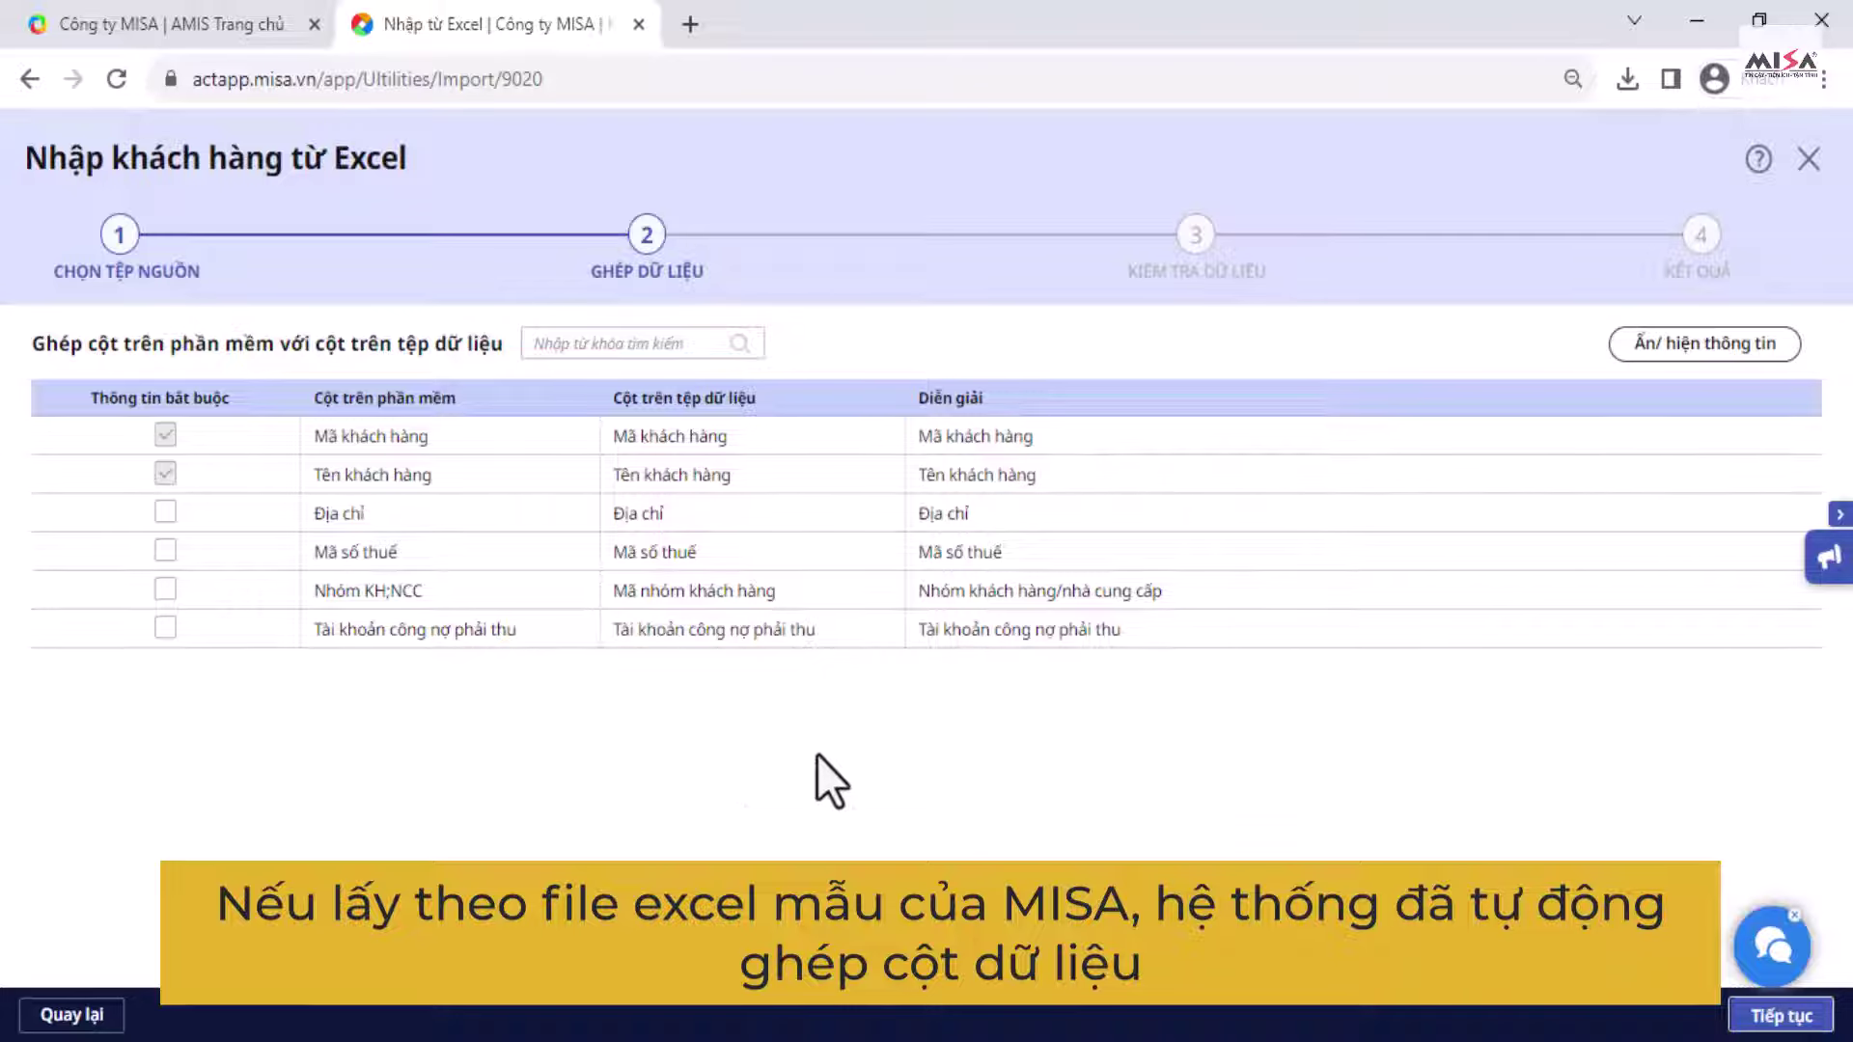
# Step: Verify the Địa chỉ, Mã số thuế and Nhóm KH;NCC column matches, then advance to Kiểm tra dữ liệu
pyautogui.click(1736, 1021)
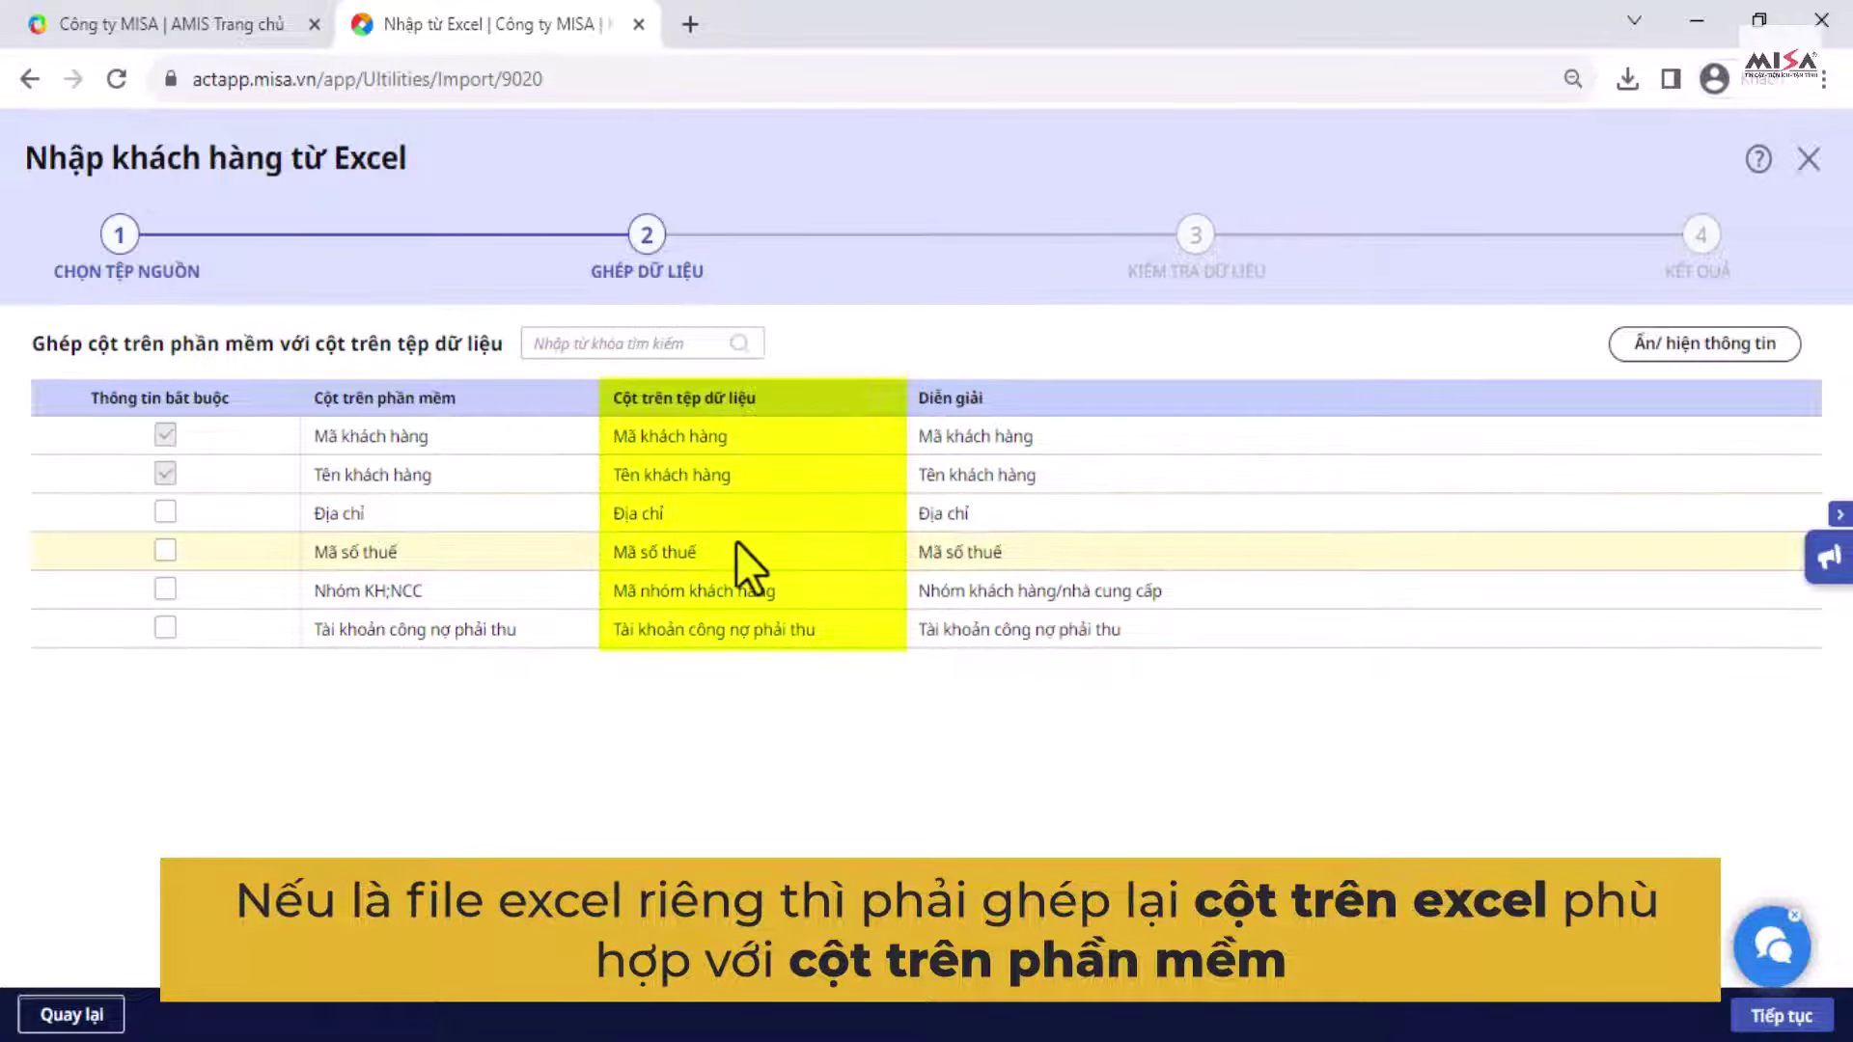
pyautogui.click(819, 507)
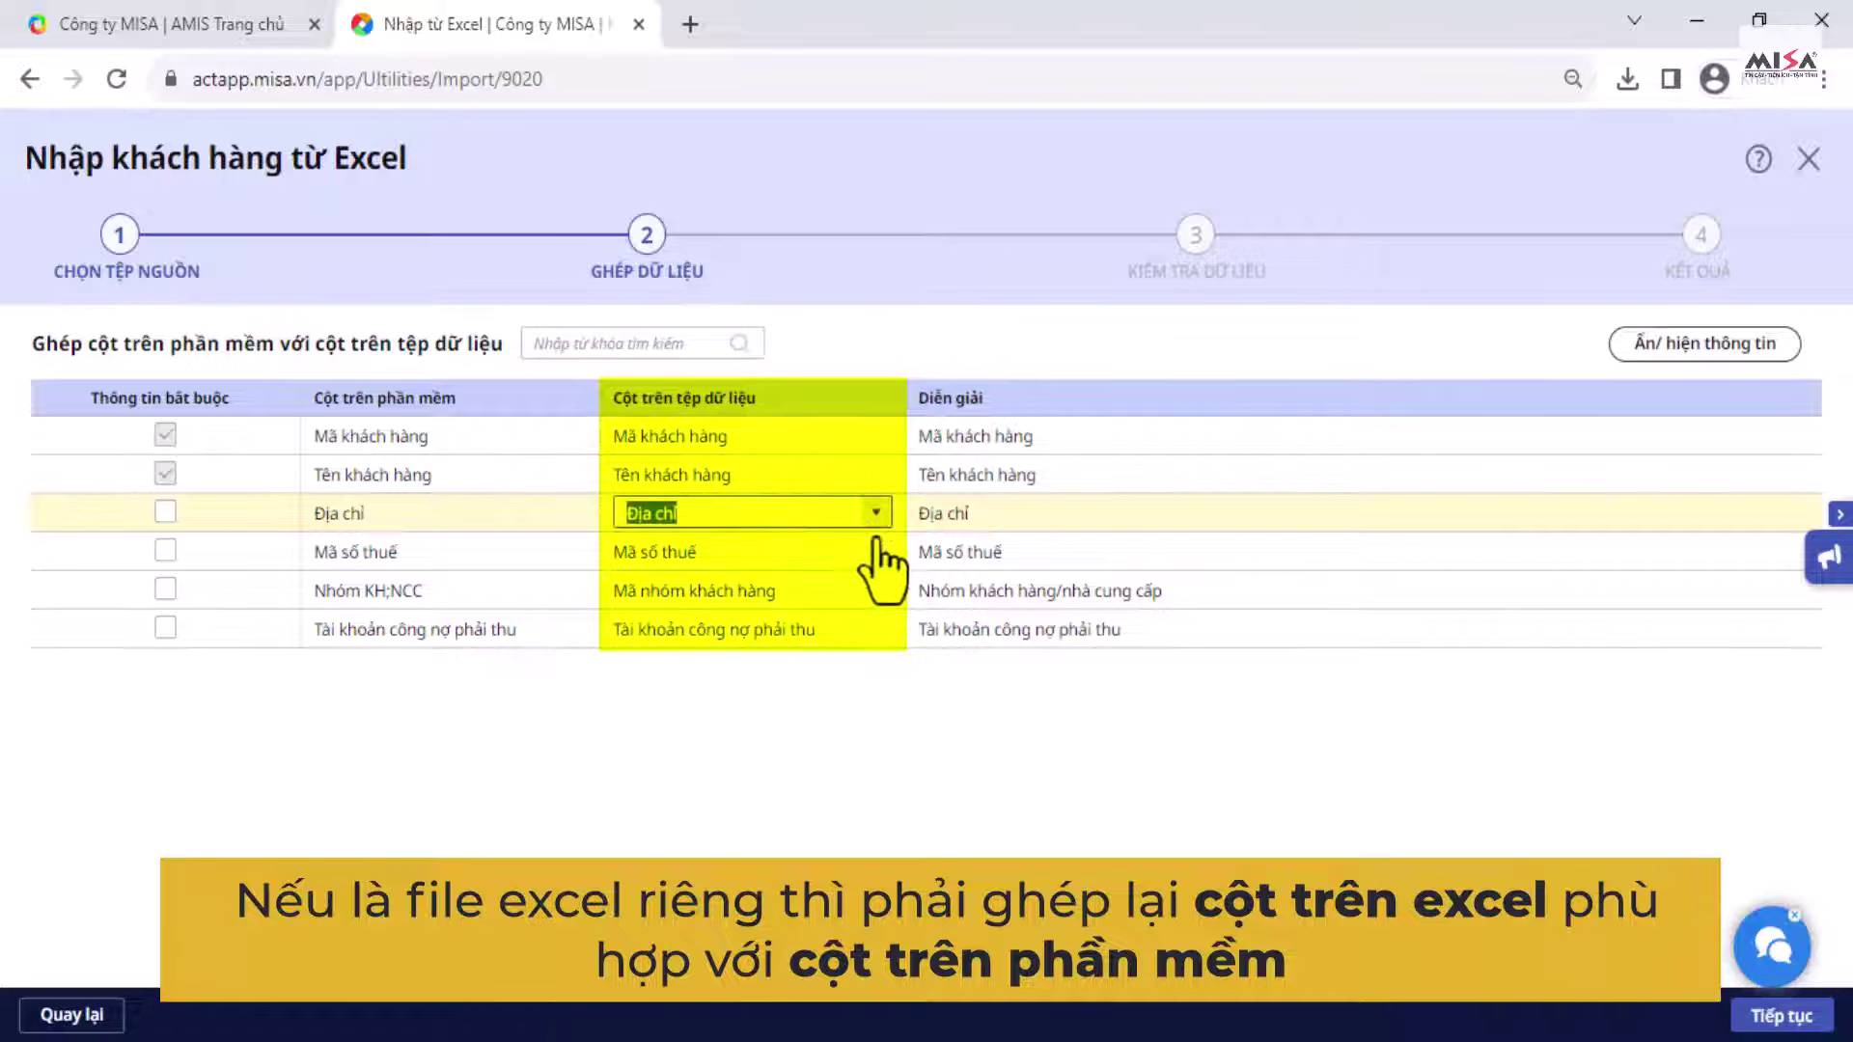
pyautogui.click(877, 554)
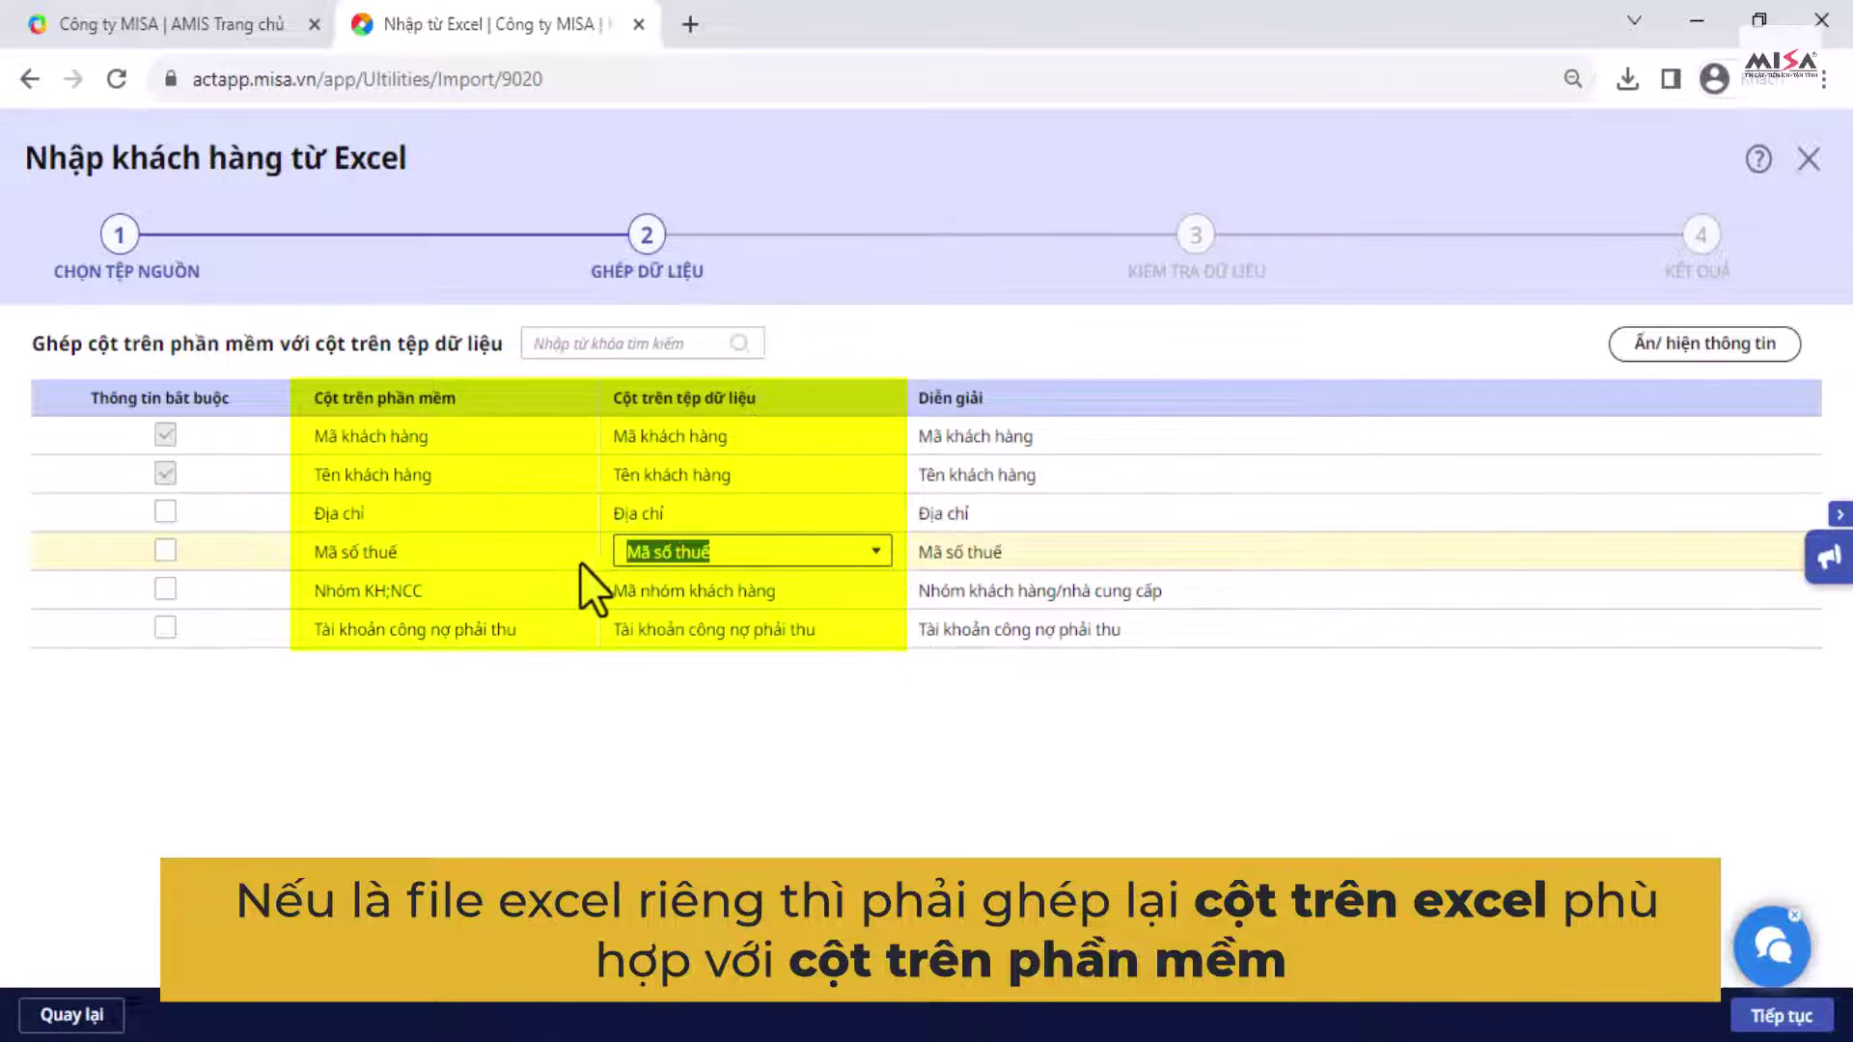
pyautogui.click(855, 589)
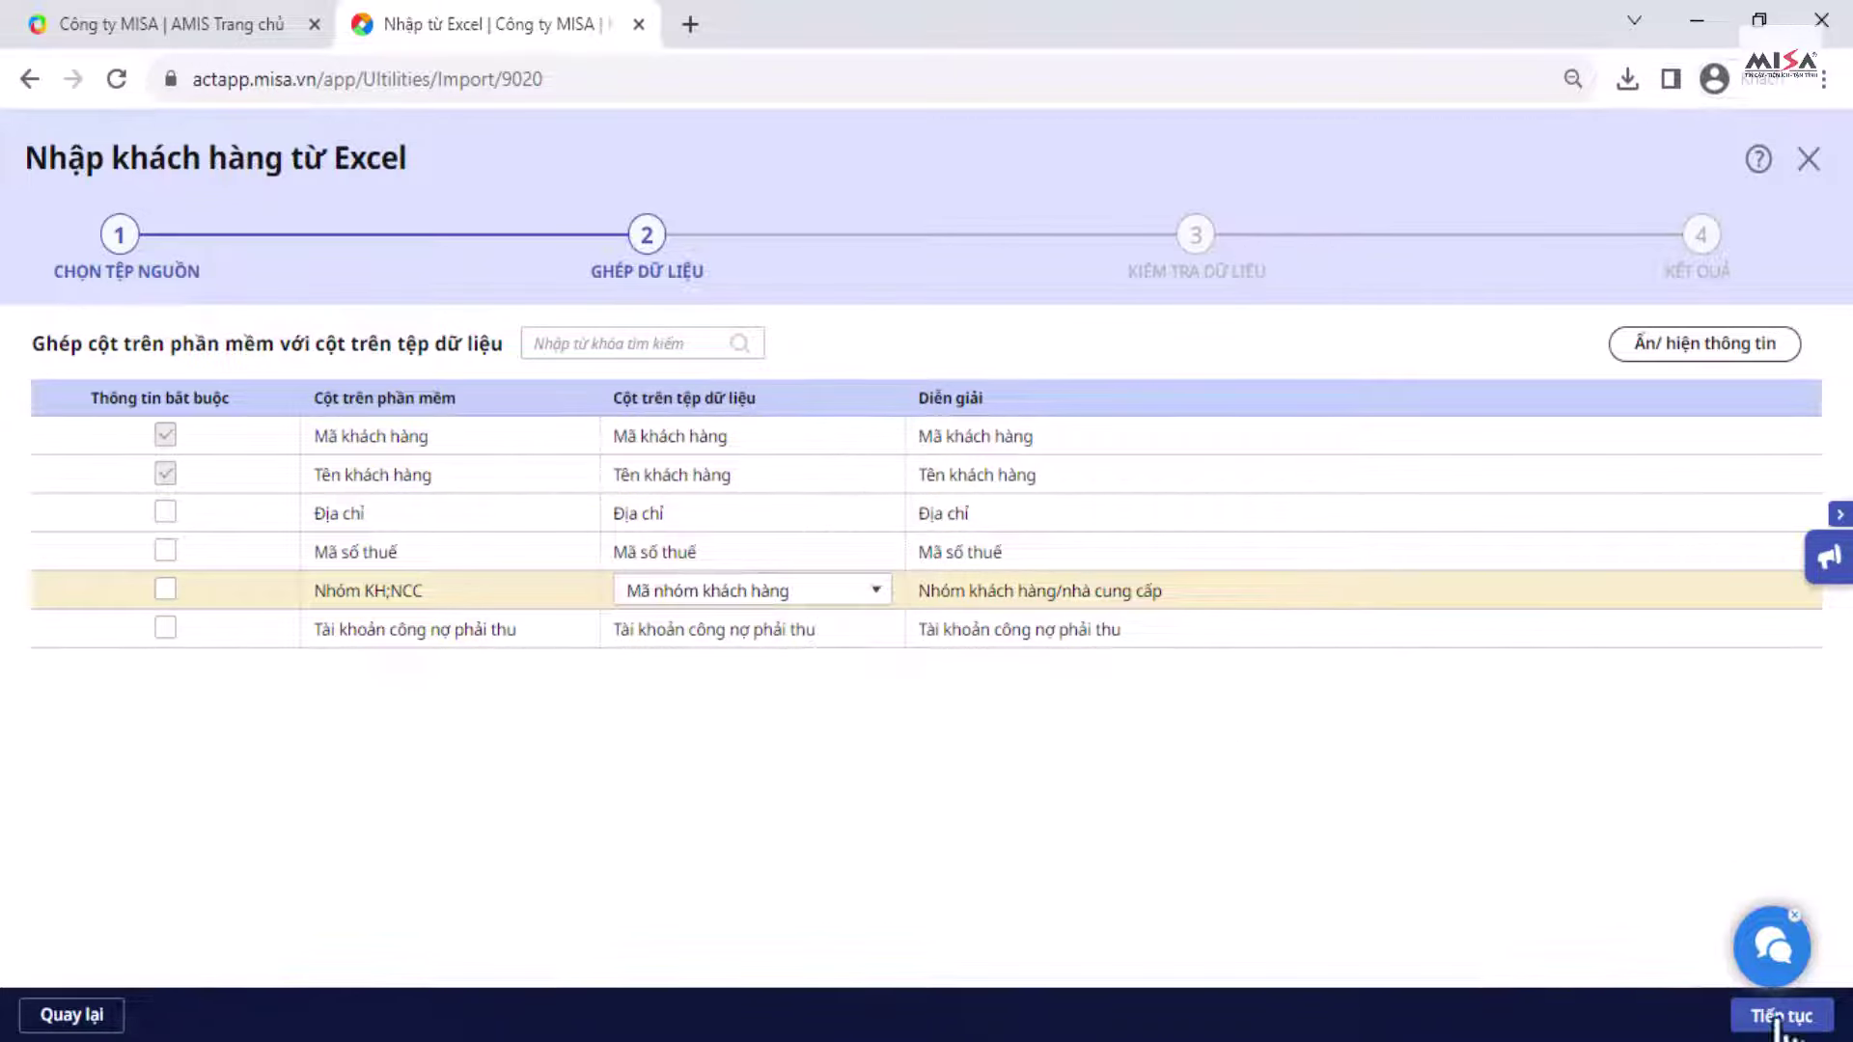
pyautogui.click(1780, 1015)
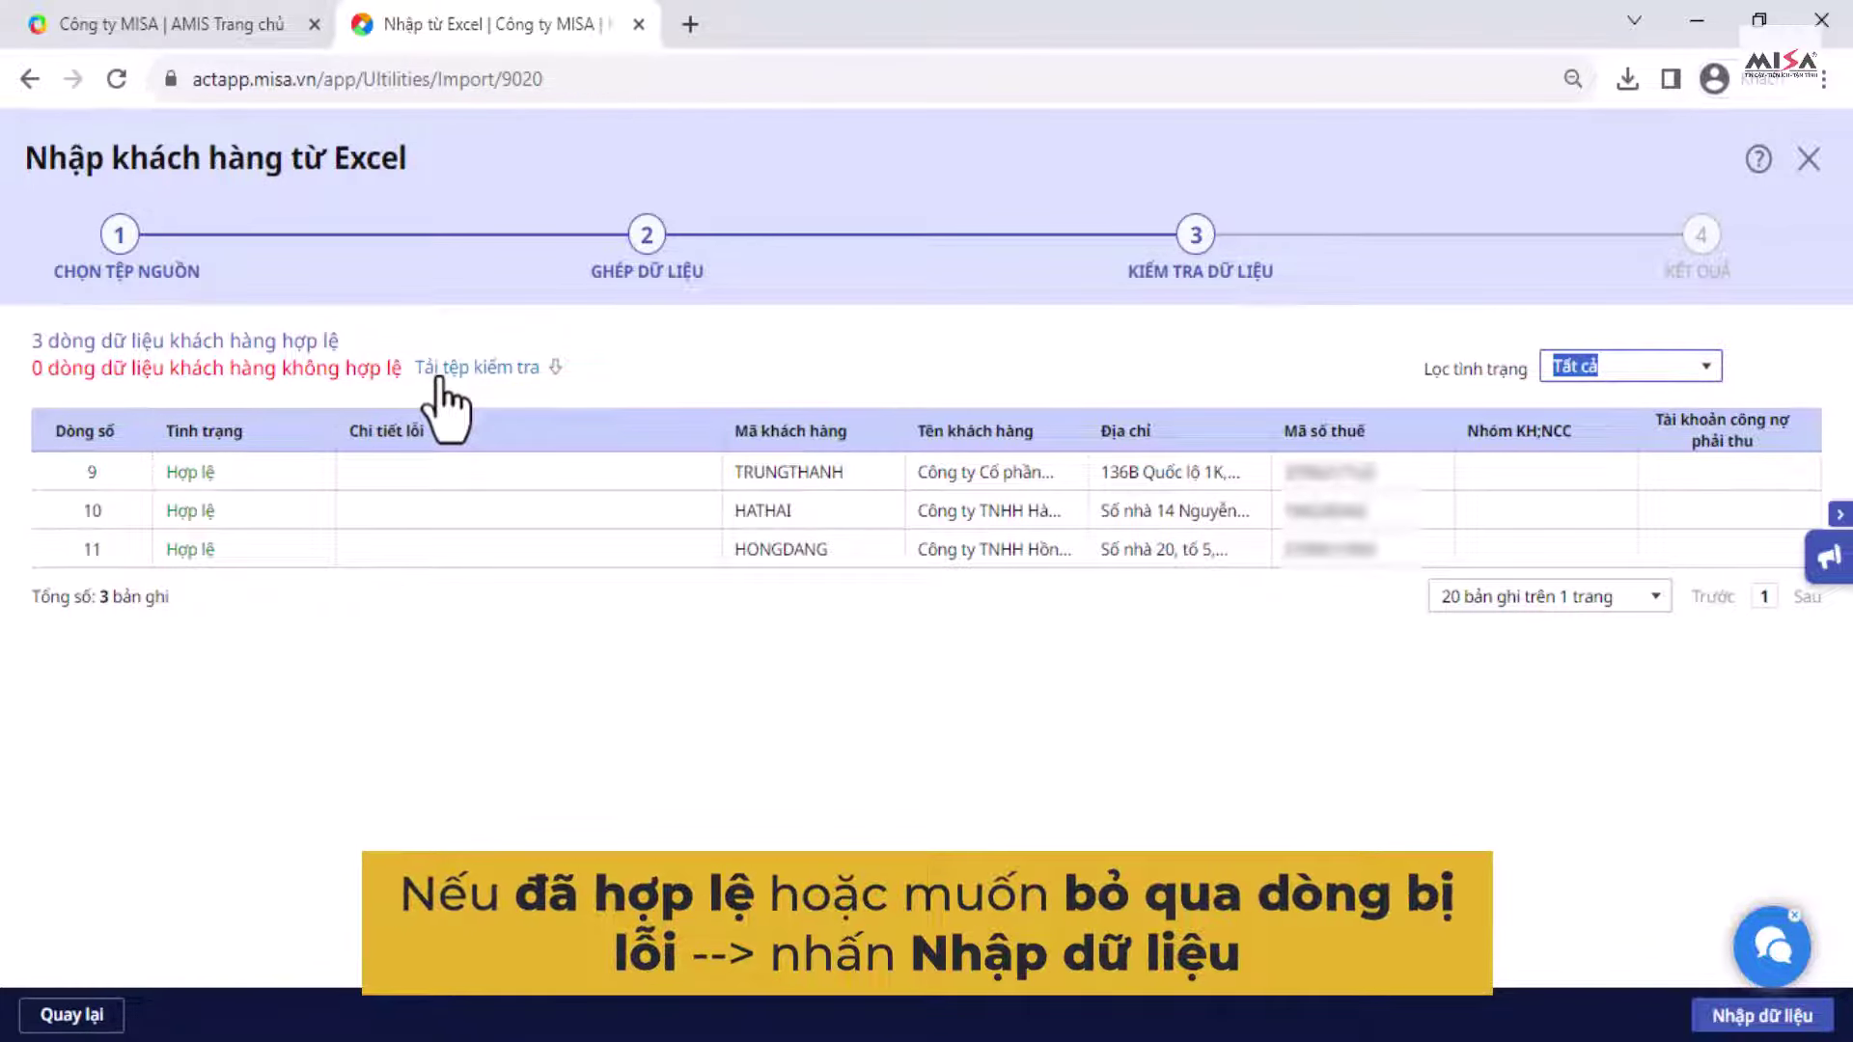
# Step: Import the three valid customer rows and close the import result
pyautogui.click(1704, 1018)
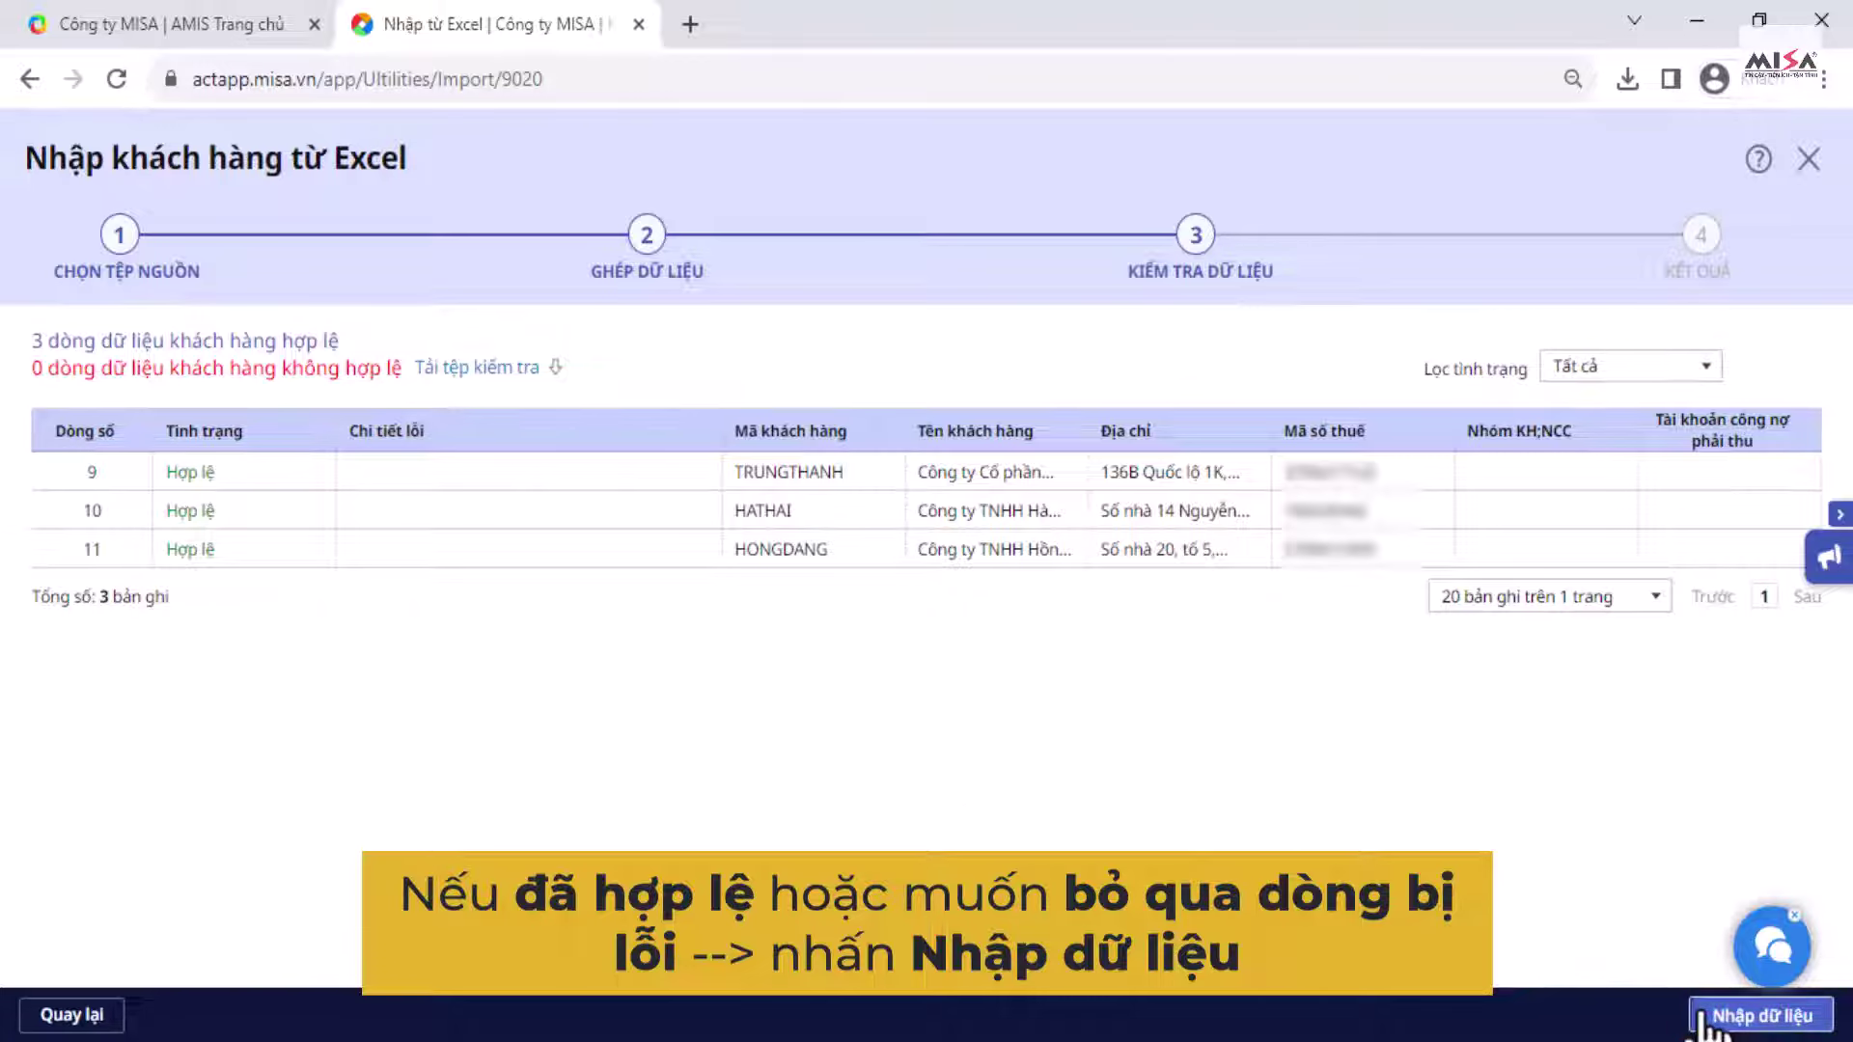
pyautogui.click(1764, 1021)
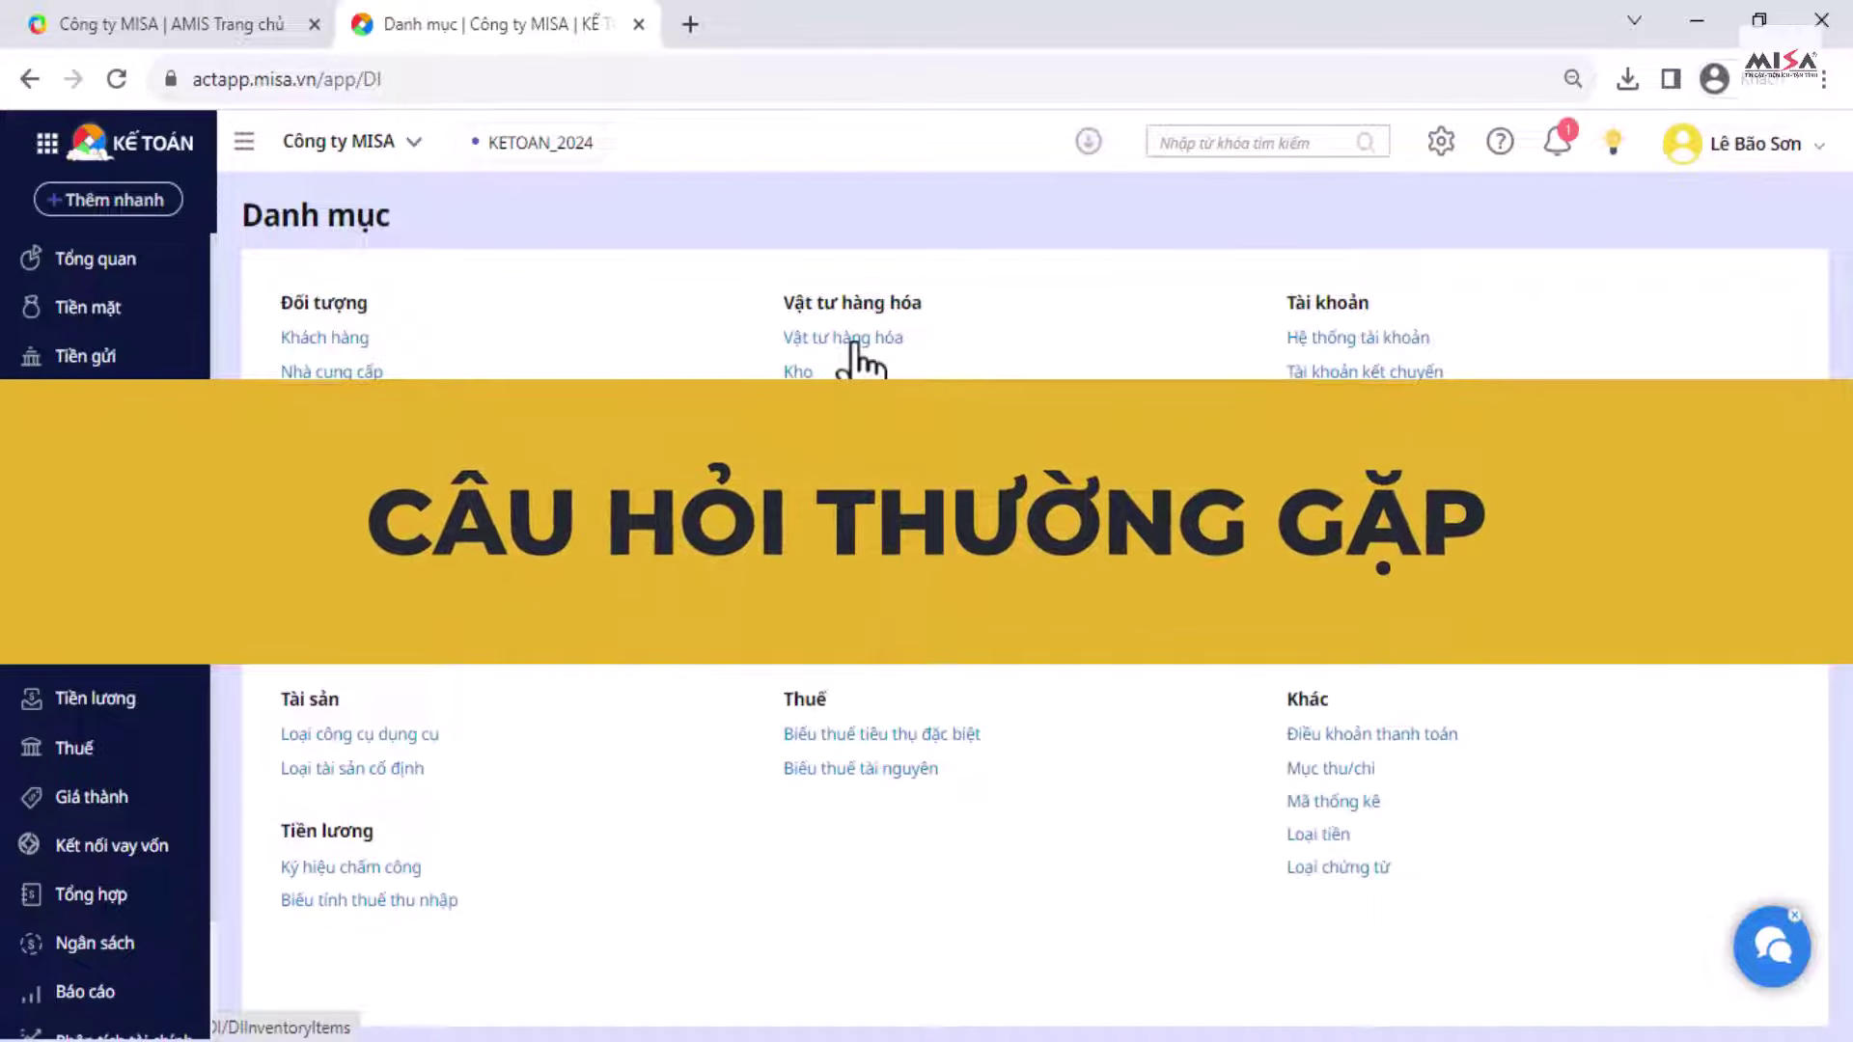
# Step: Create raw material Nơ vải, code NOVAI, main unit Hộp, default warehouse 152
pyautogui.click(853, 348)
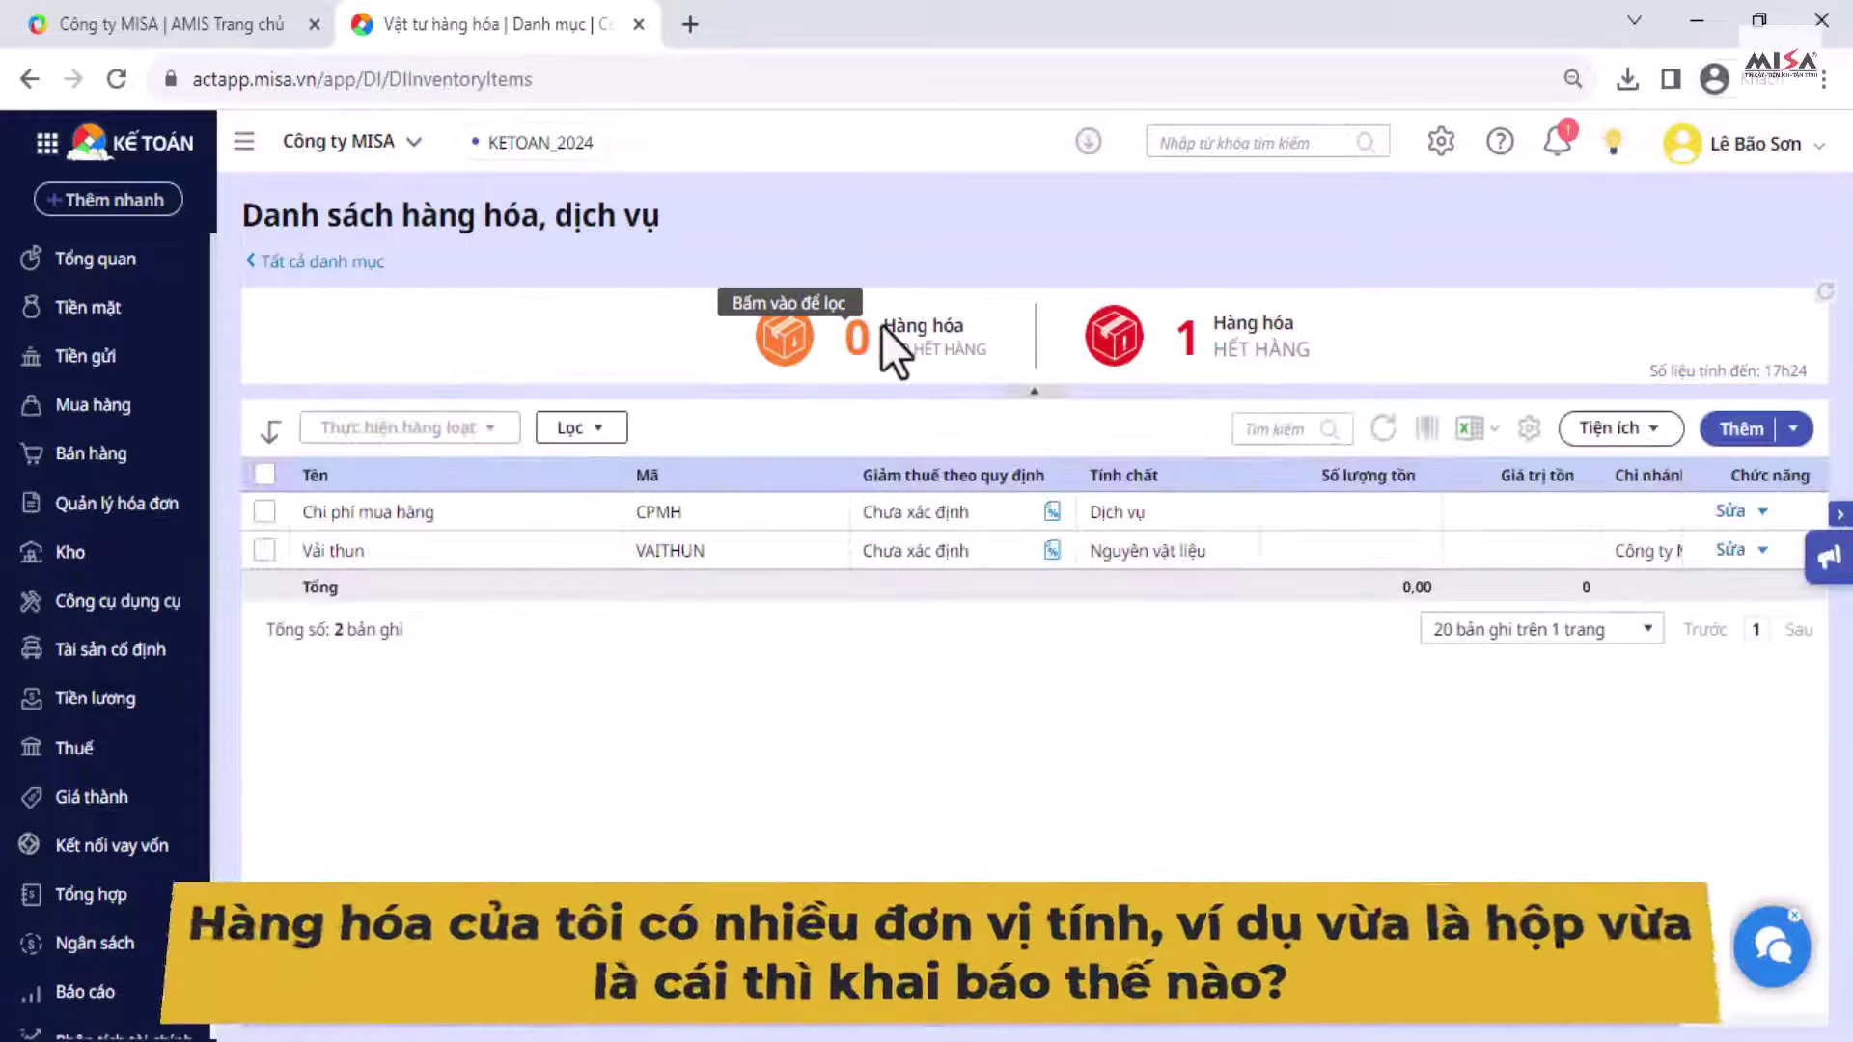
pyautogui.click(1738, 430)
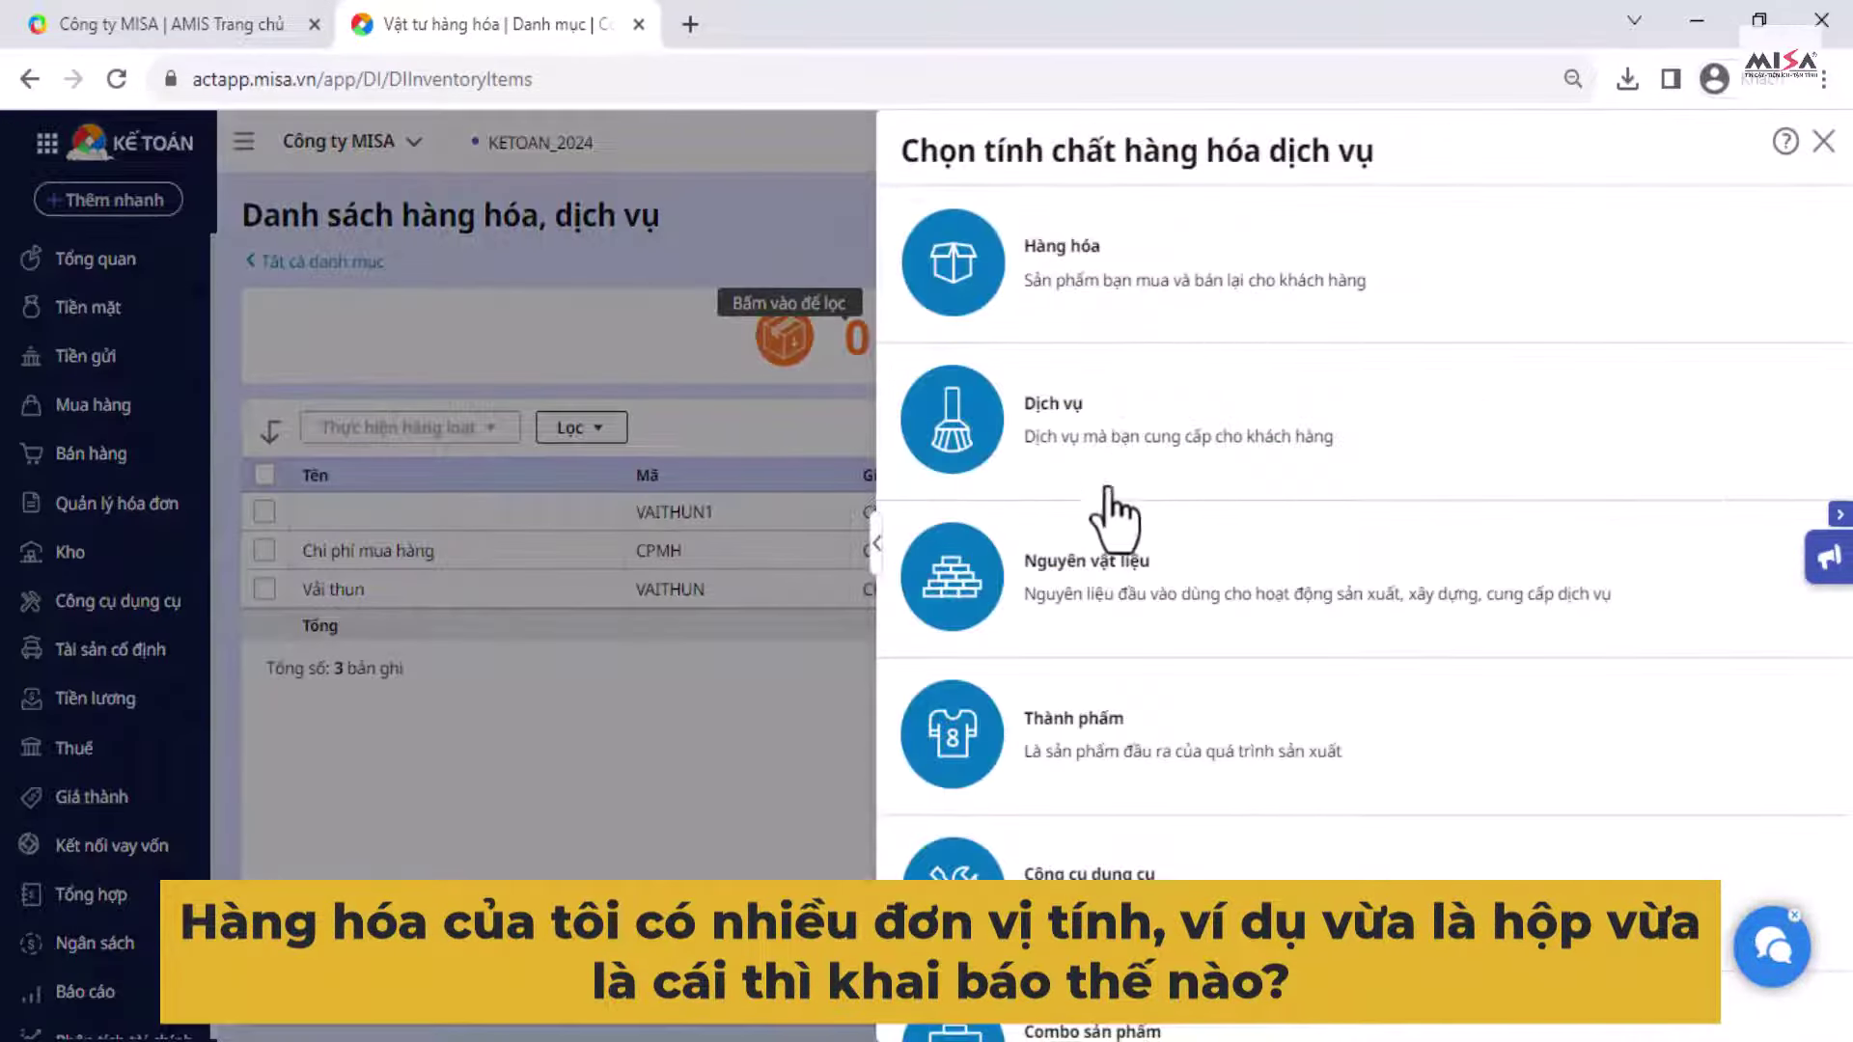
pyautogui.click(1192, 618)
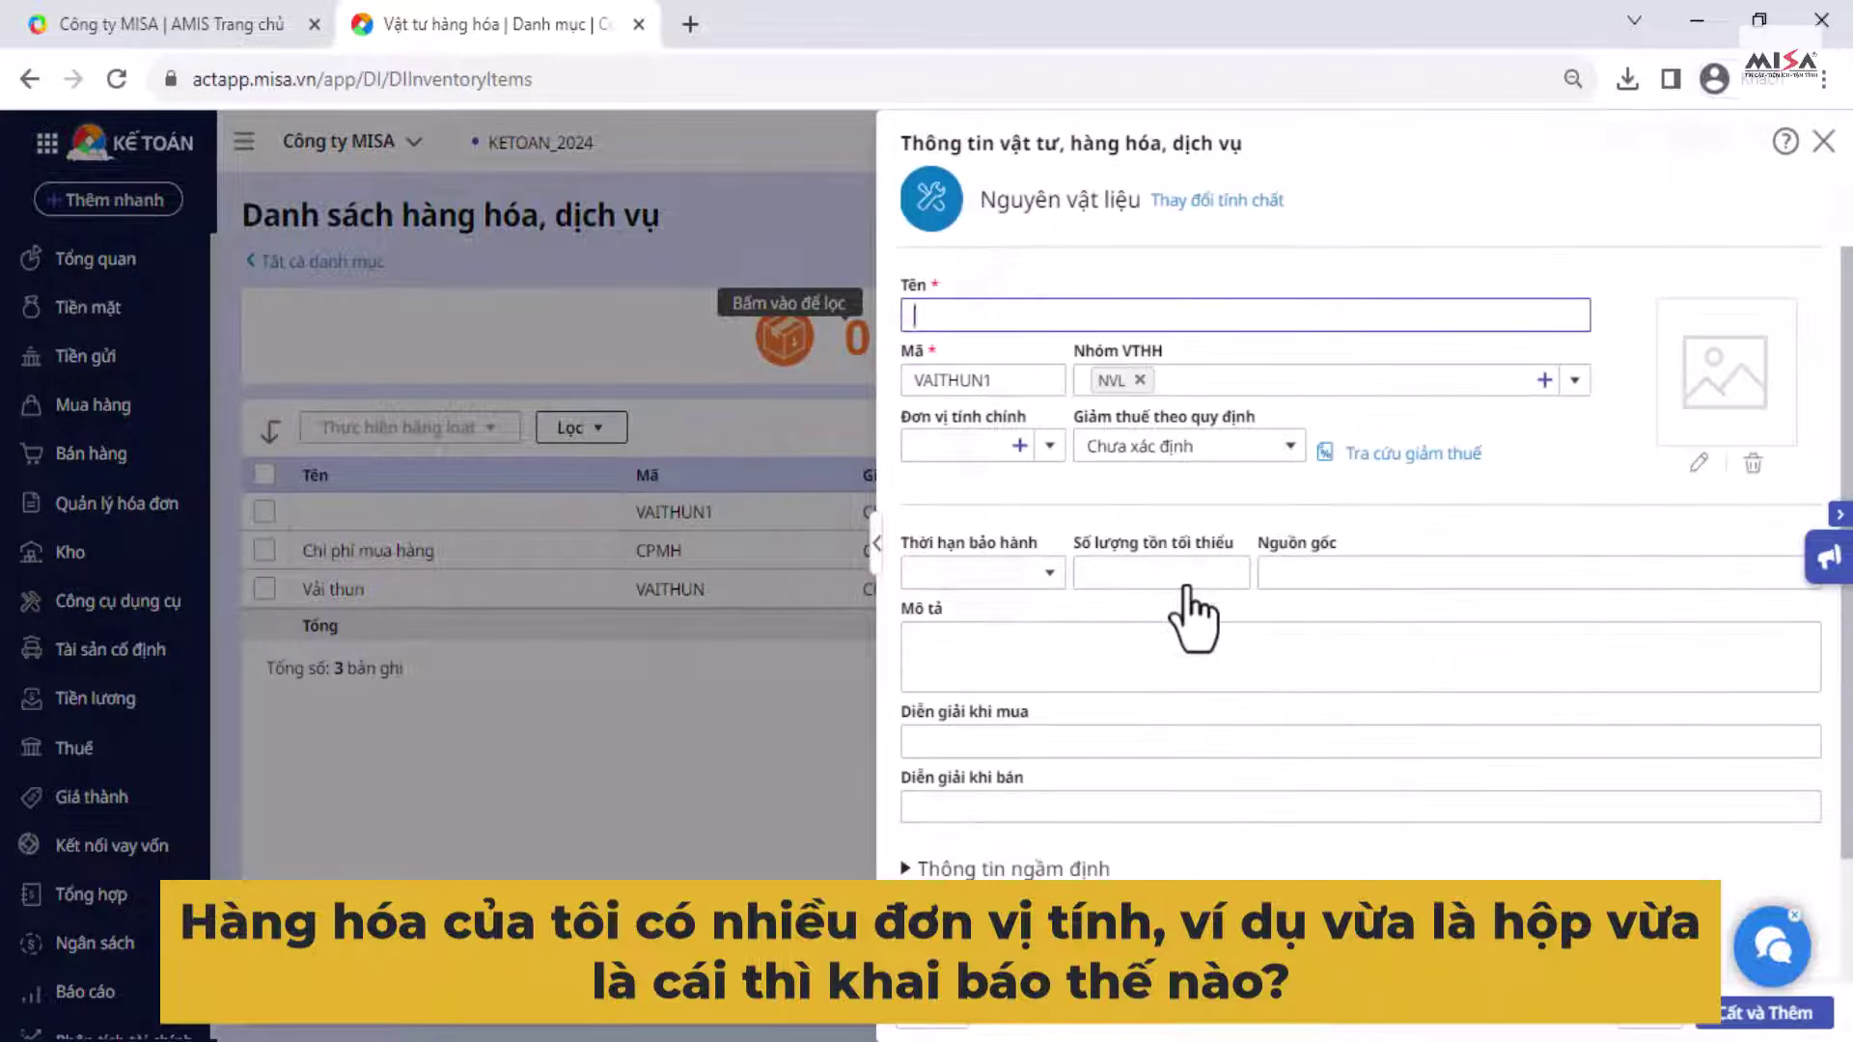
pyautogui.write('Nơ vải')
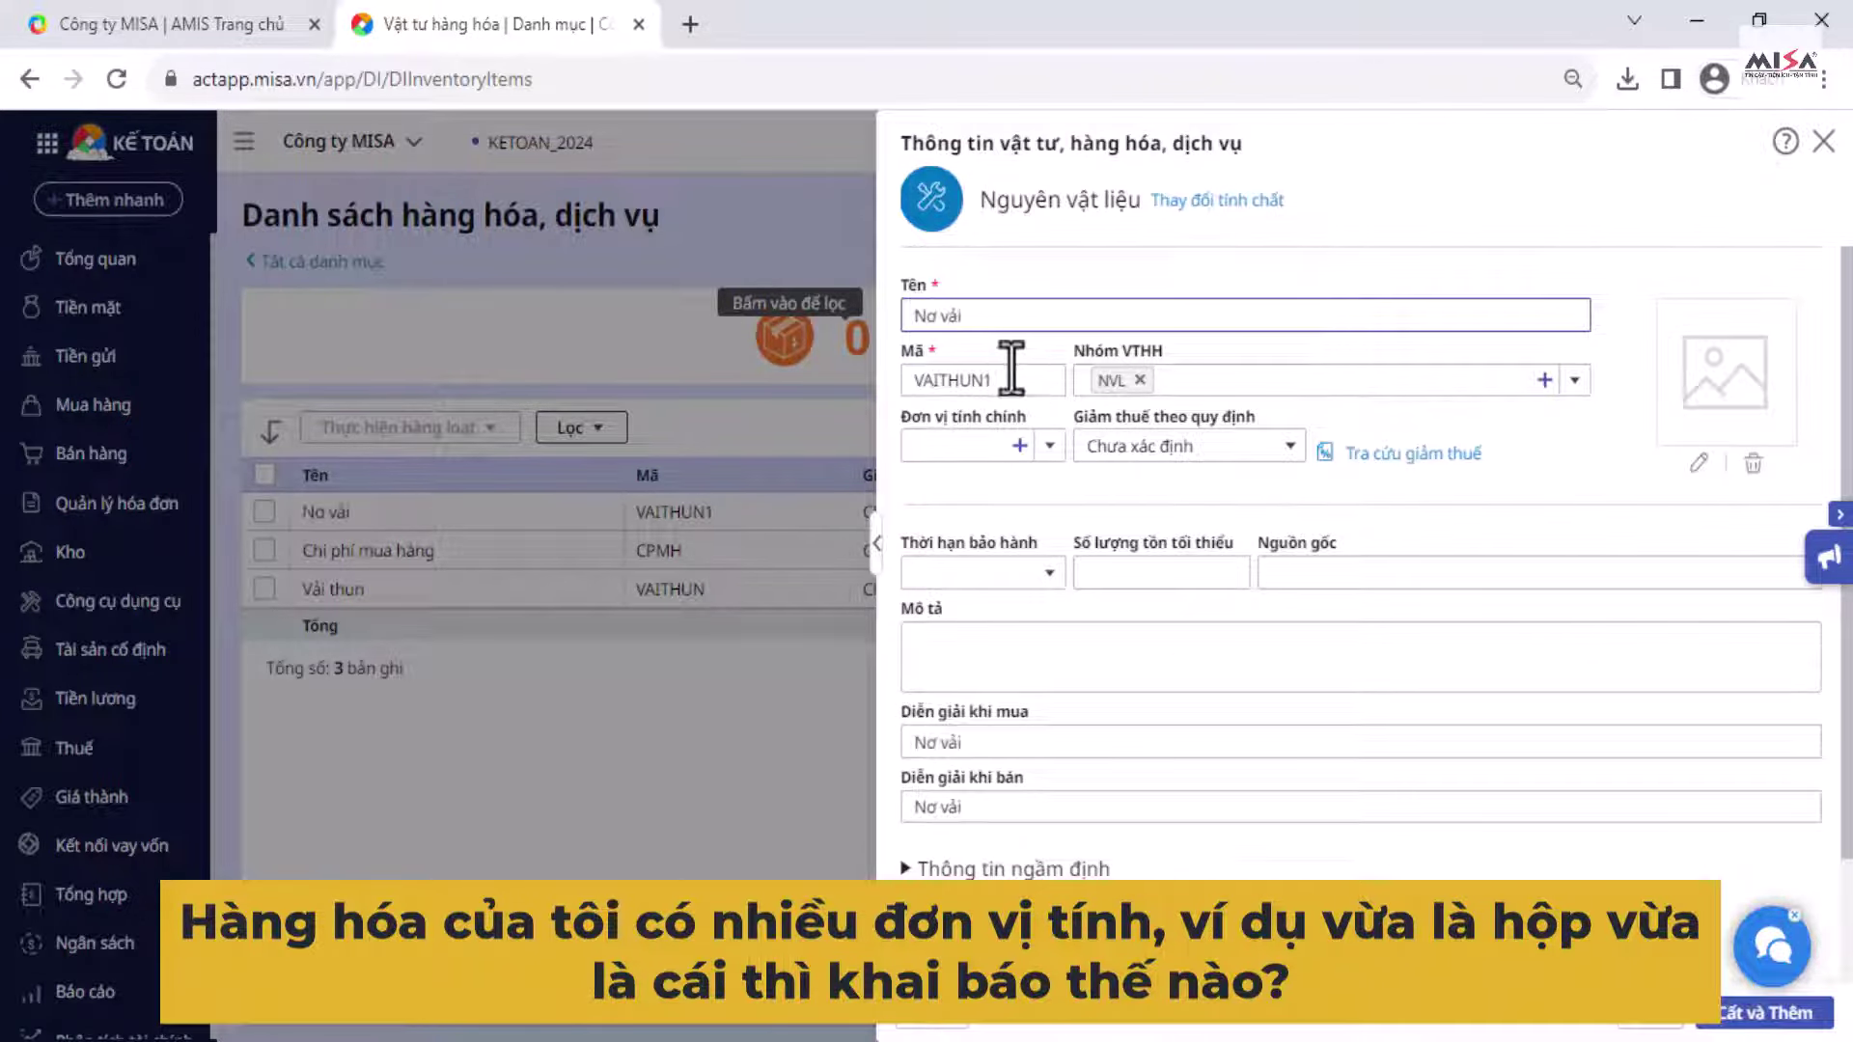
pyautogui.click(1011, 379)
pyautogui.write('NOVAI')
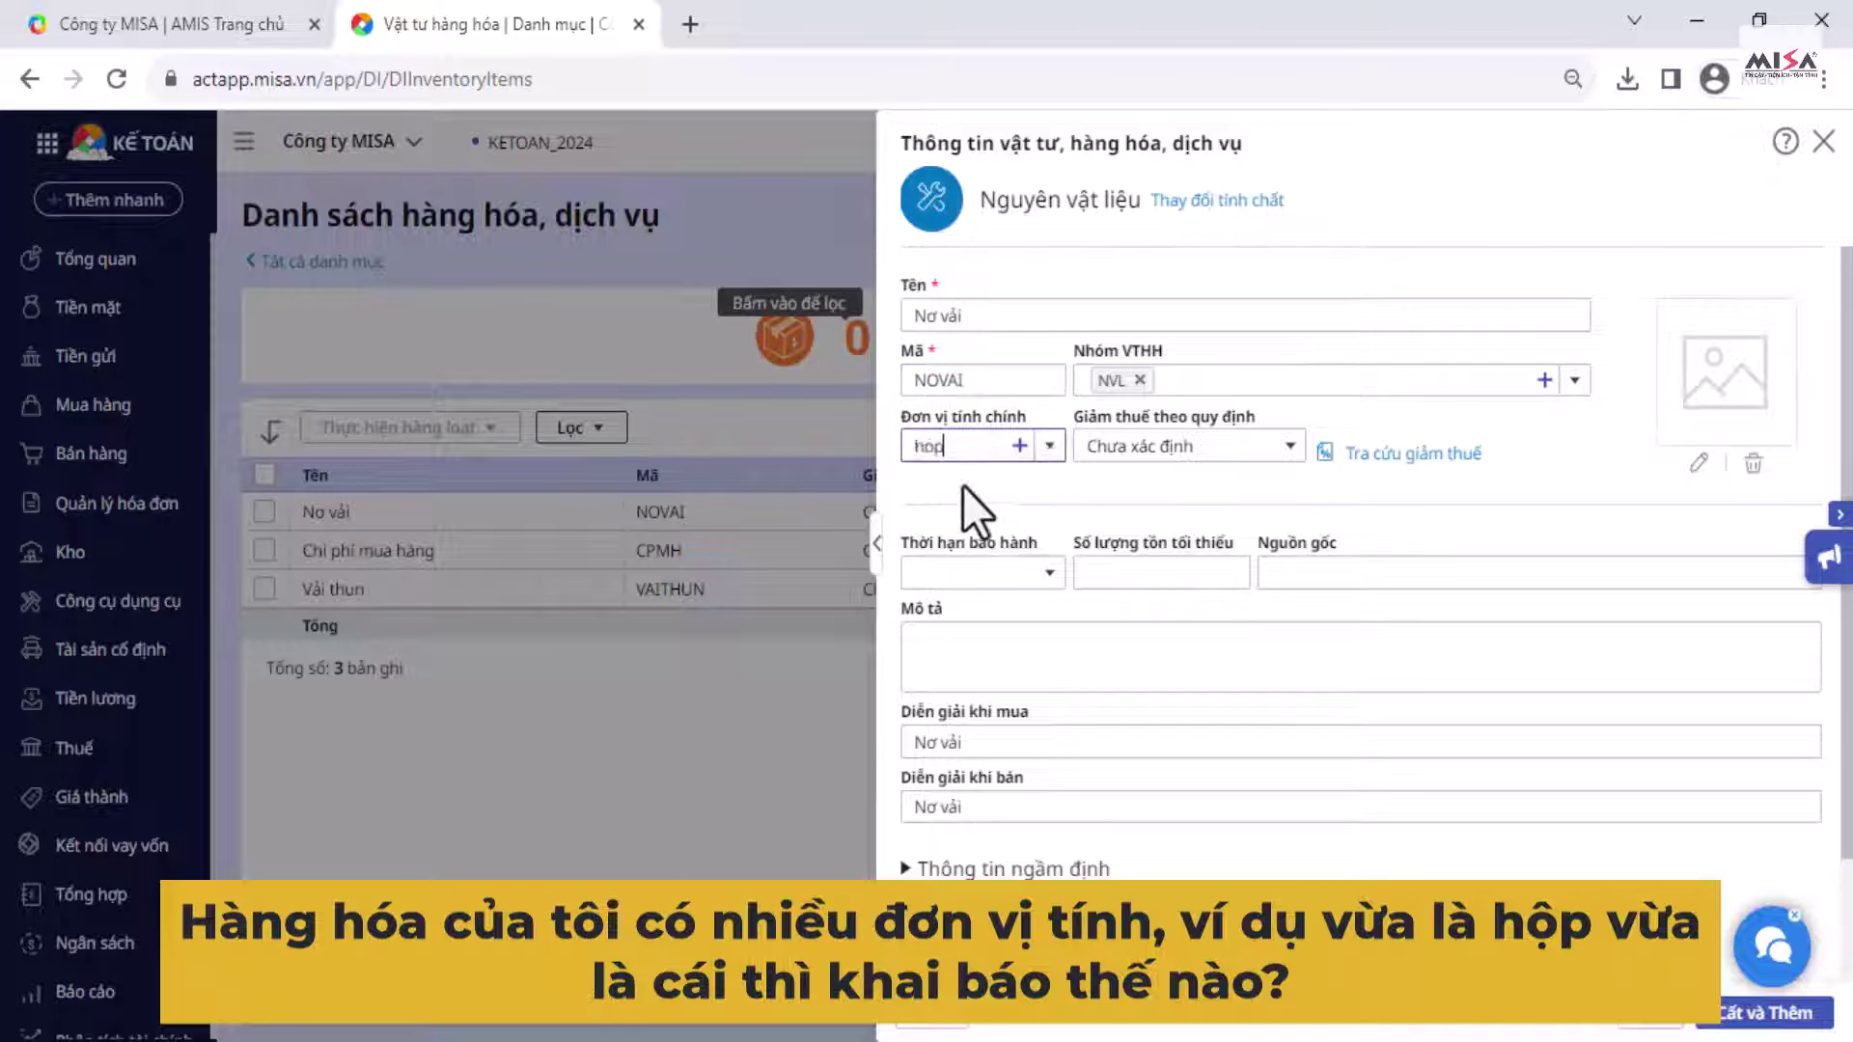
pyautogui.click(969, 488)
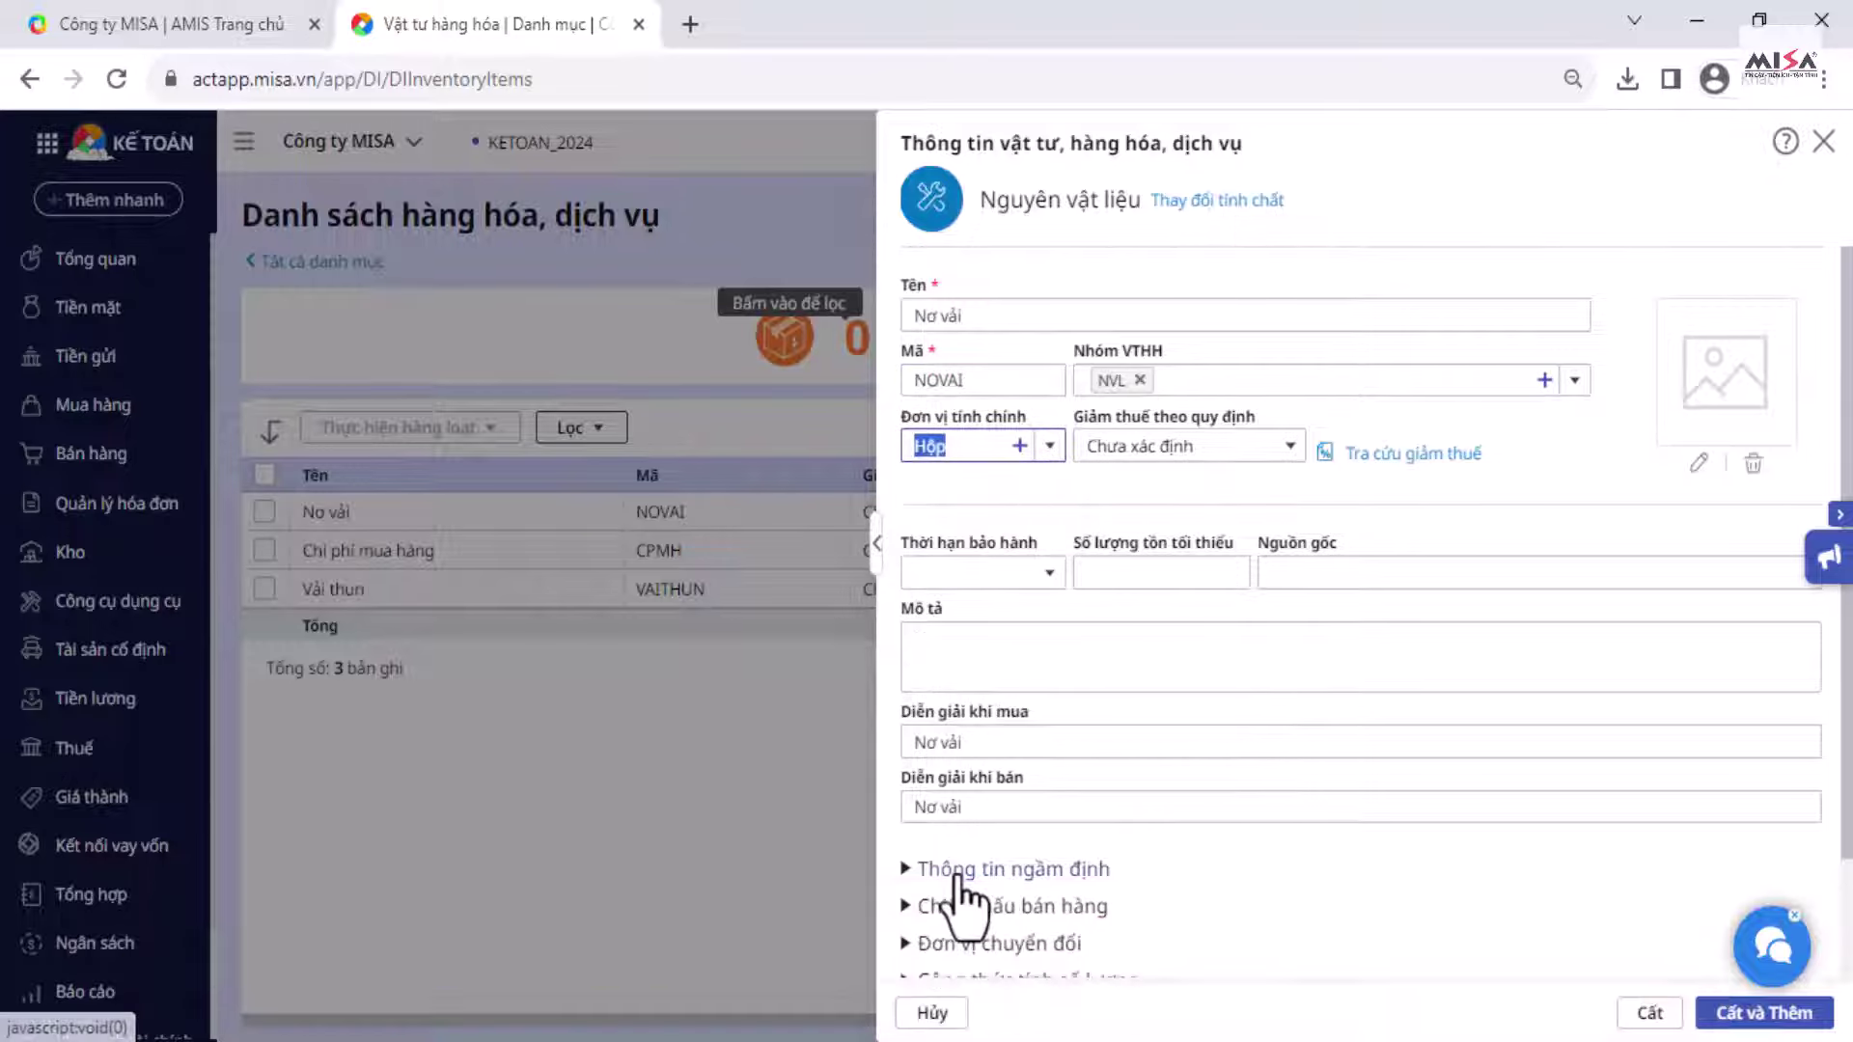
pyautogui.click(958, 871)
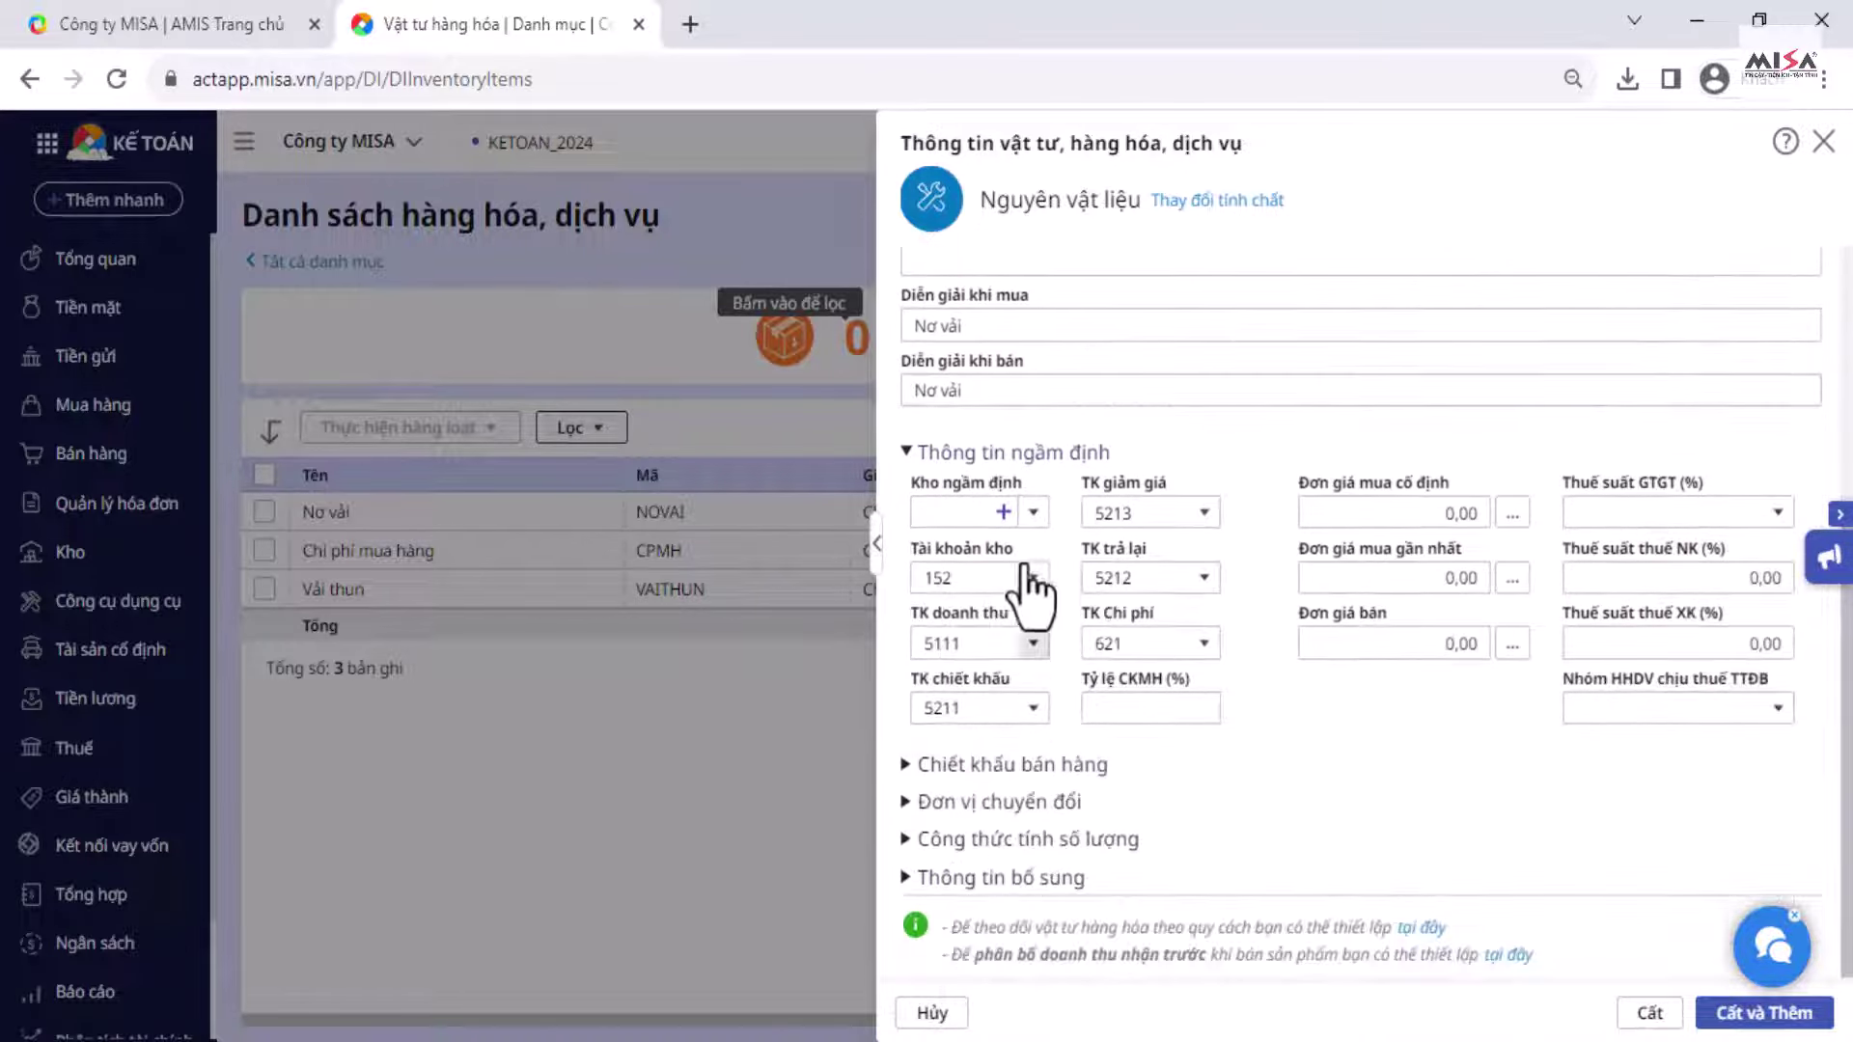
pyautogui.click(1032, 511)
pyautogui.click(962, 589)
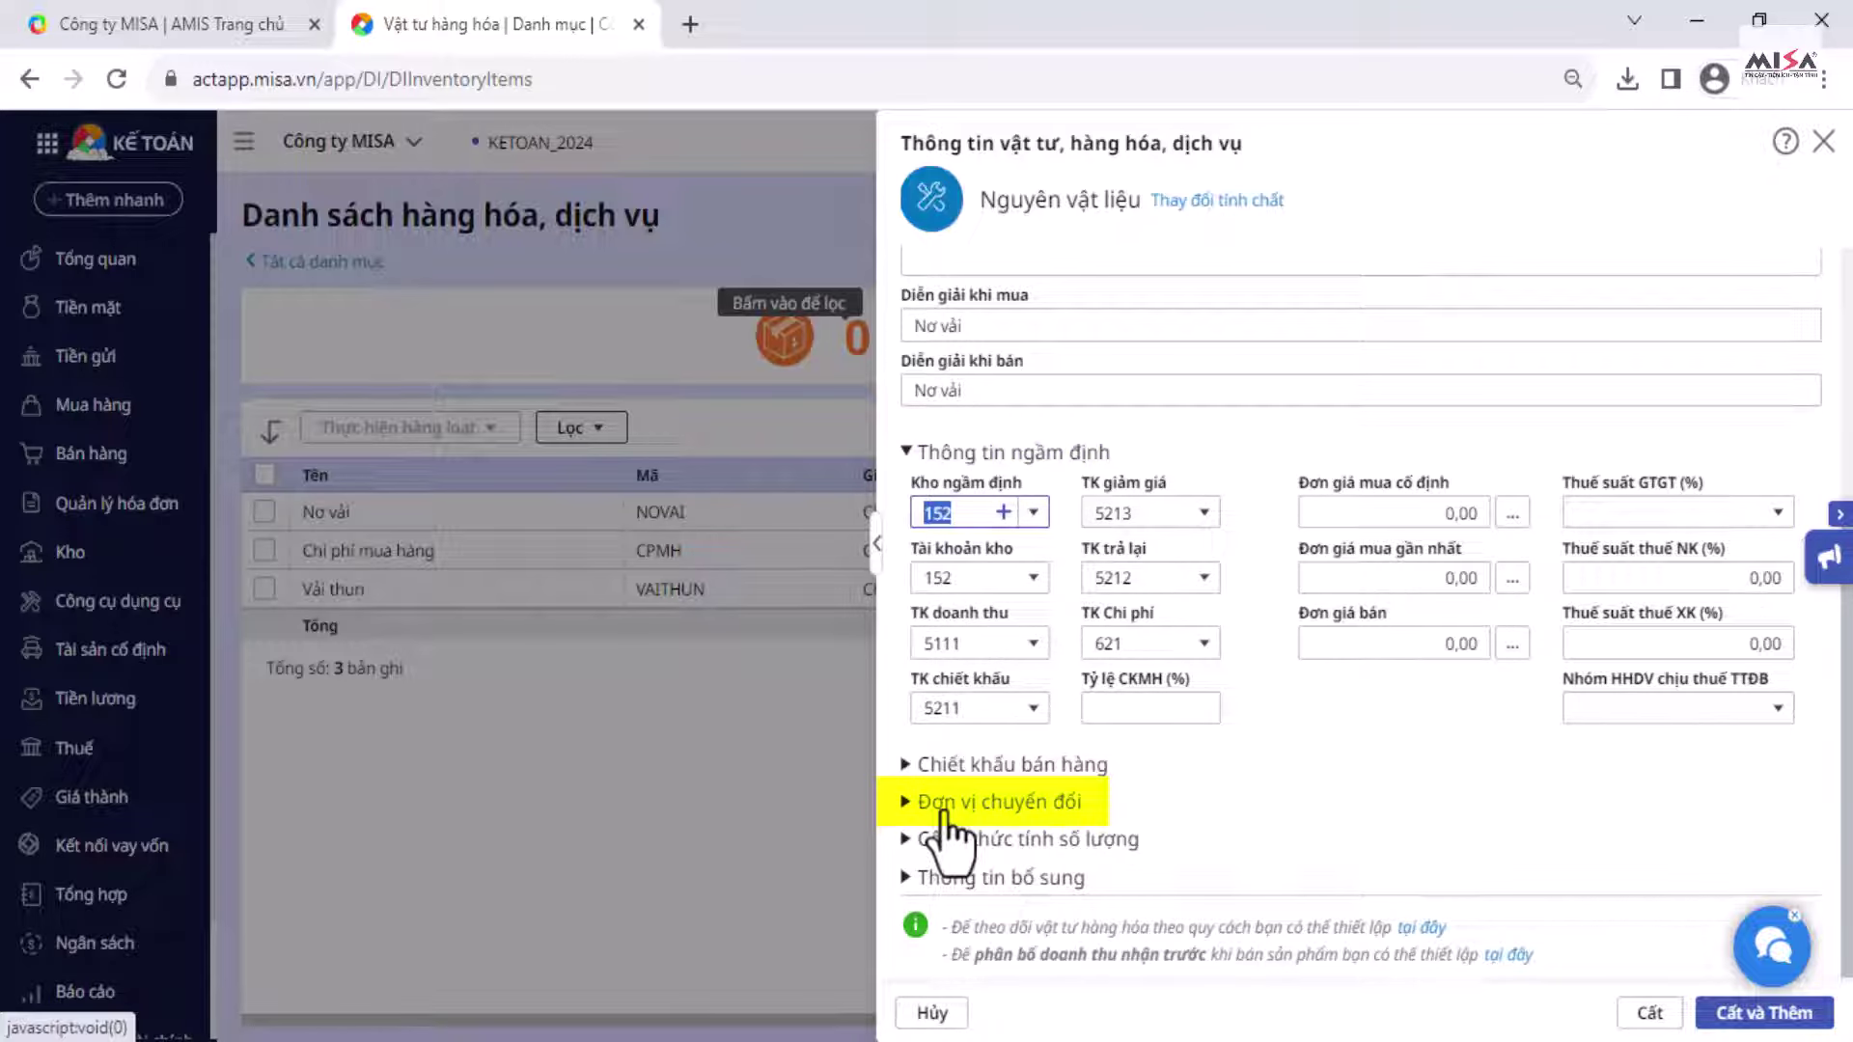
# Step: Add conversion unit Cái at rate 10 with Phép chia, and review the unit entries
pyautogui.click(943, 804)
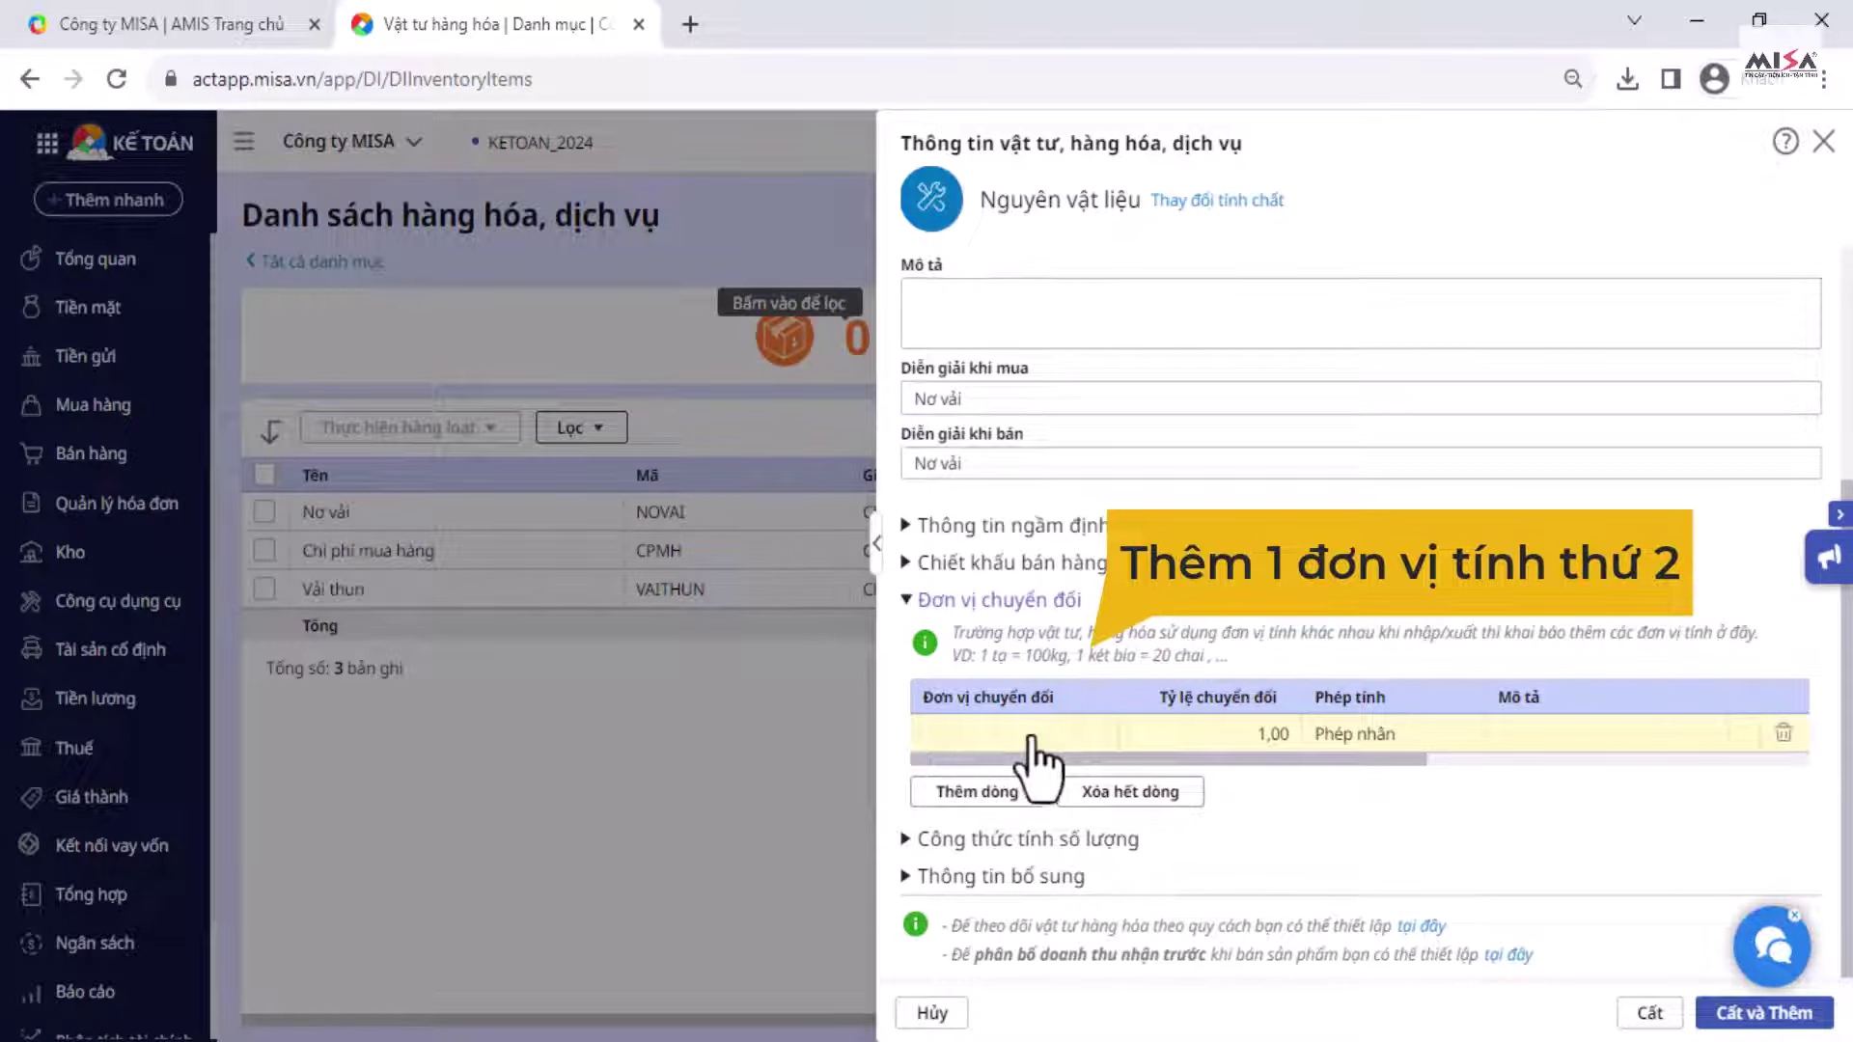
pyautogui.click(1029, 735)
pyautogui.write('Cái')
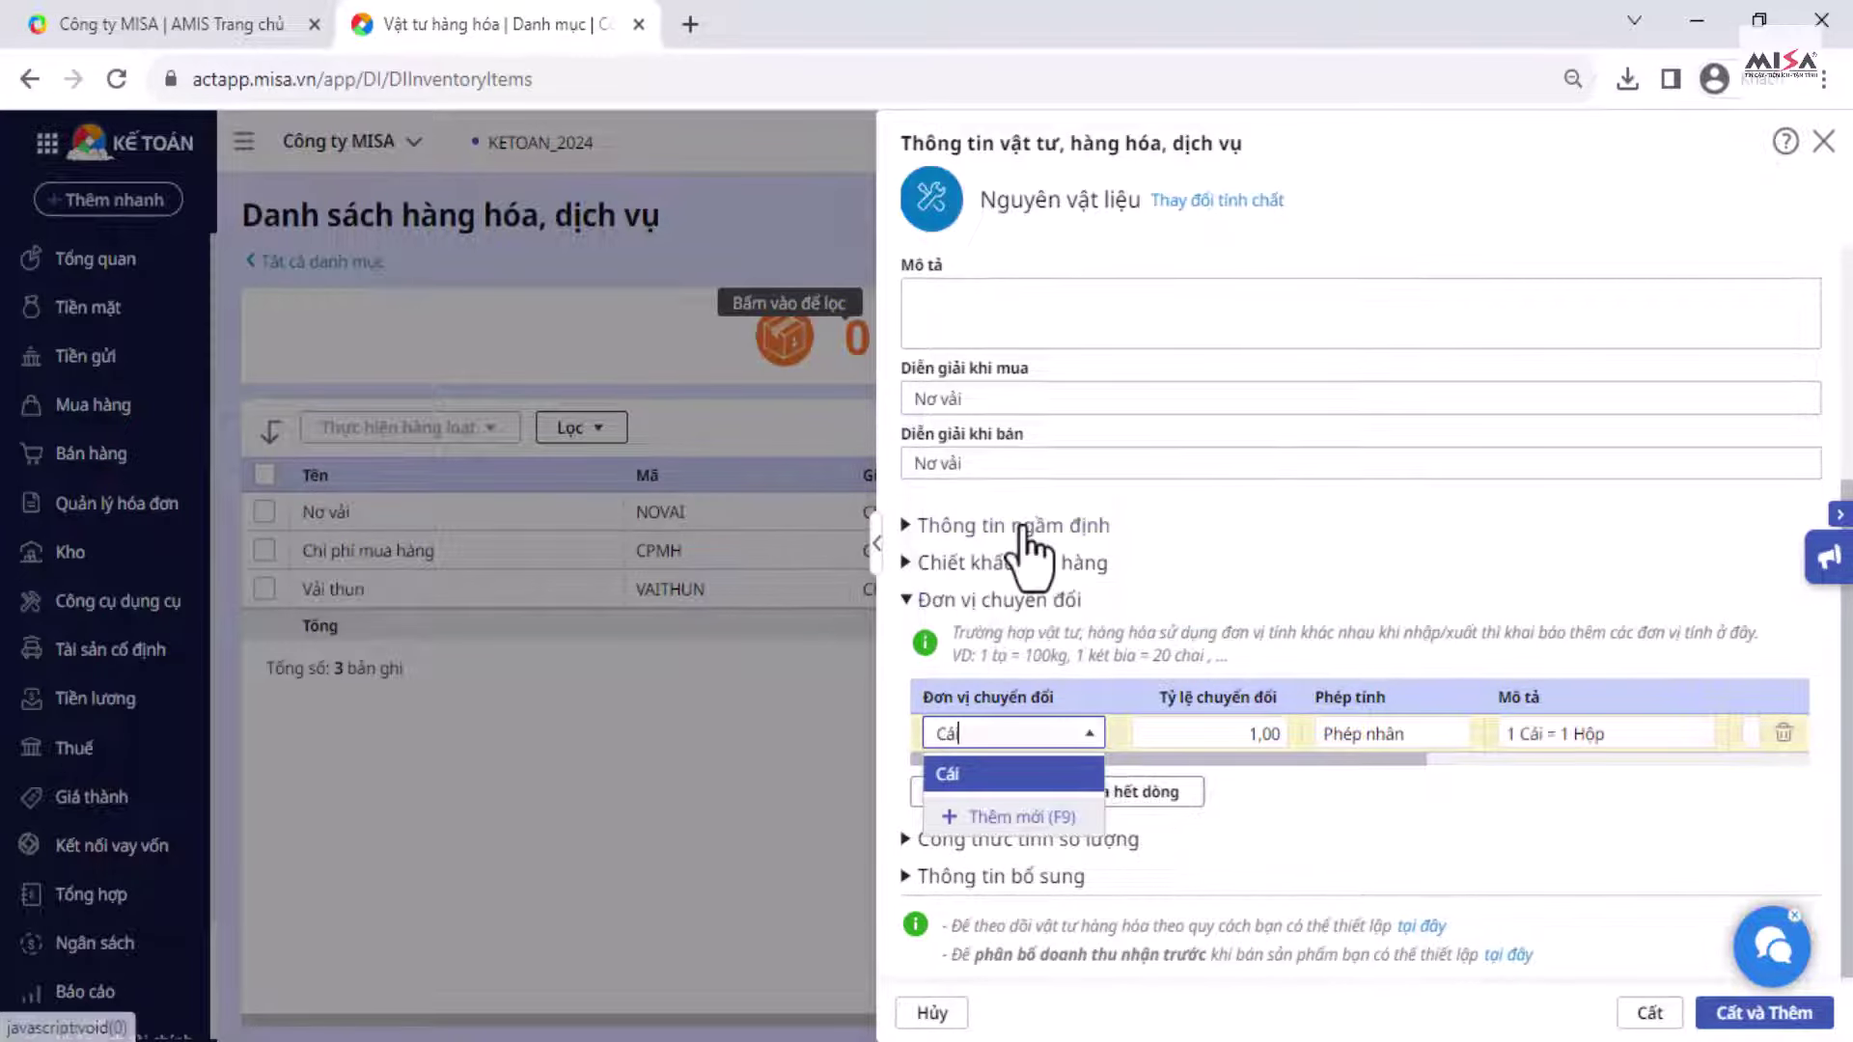
pyautogui.click(955, 775)
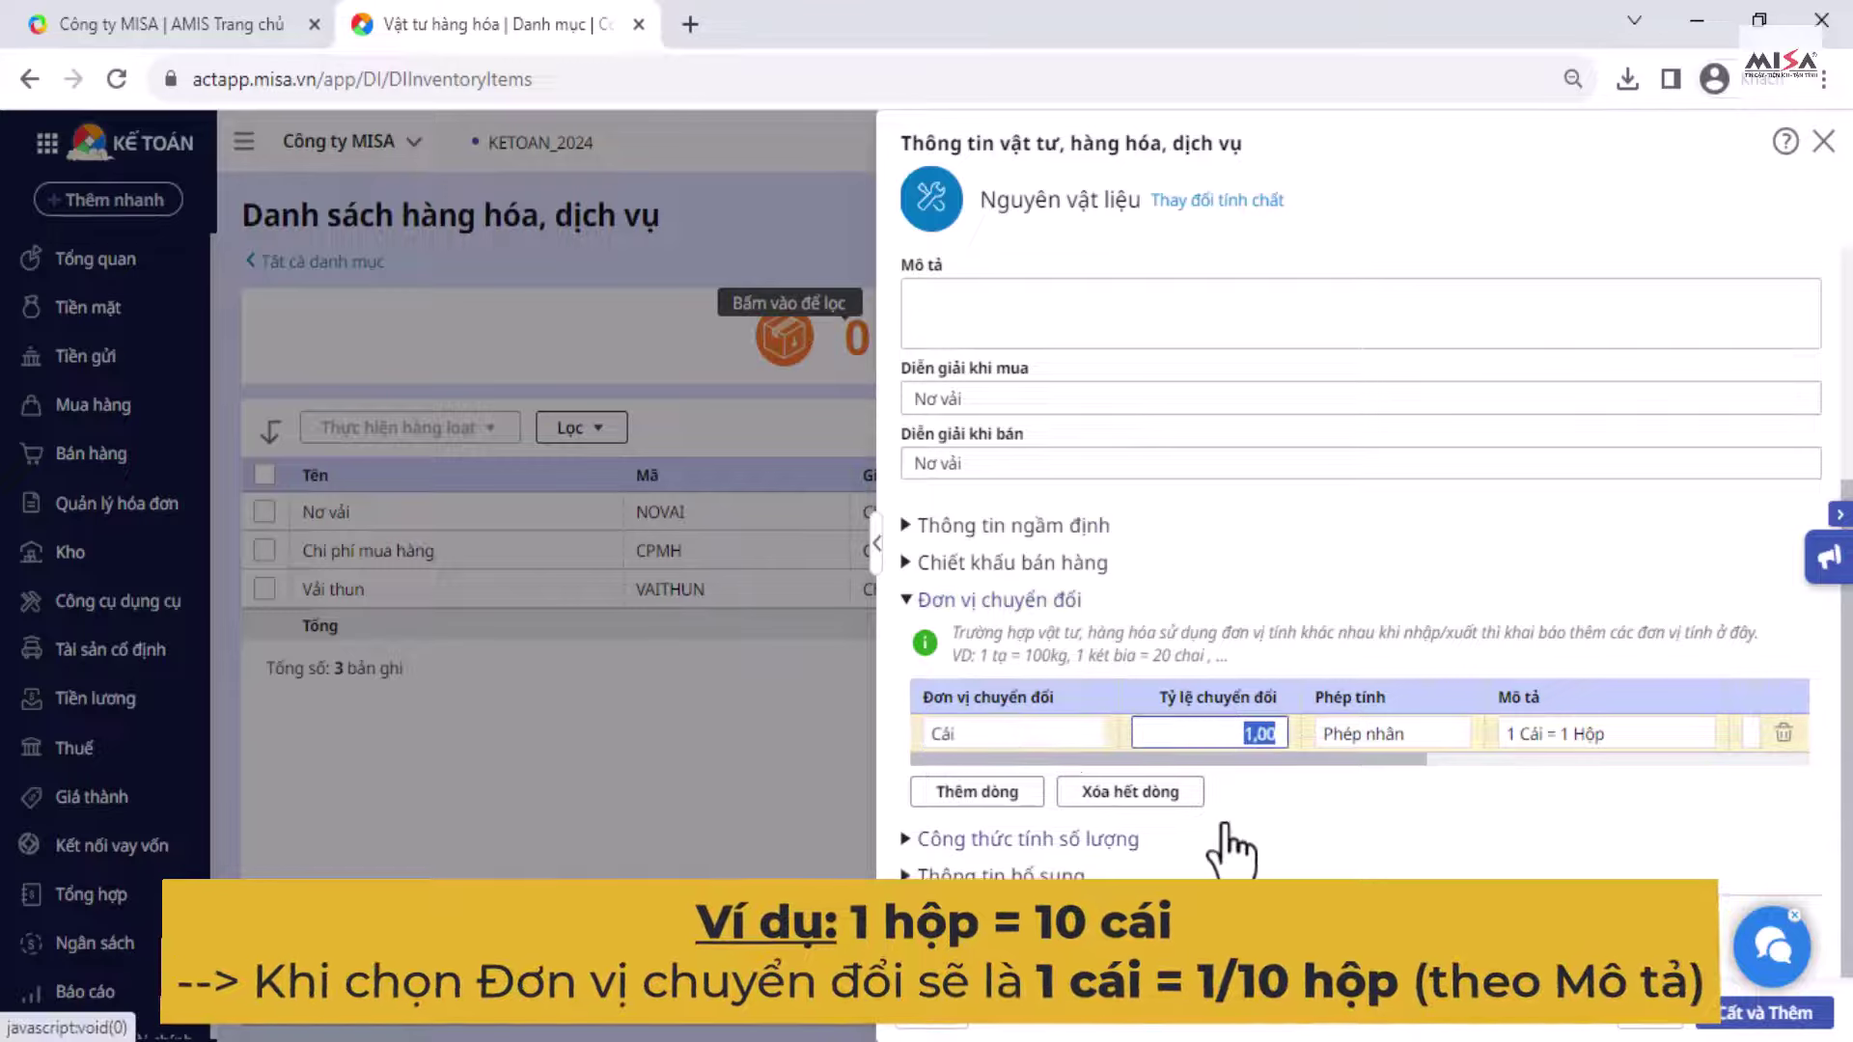
pyautogui.write('10')
pyautogui.click(1344, 744)
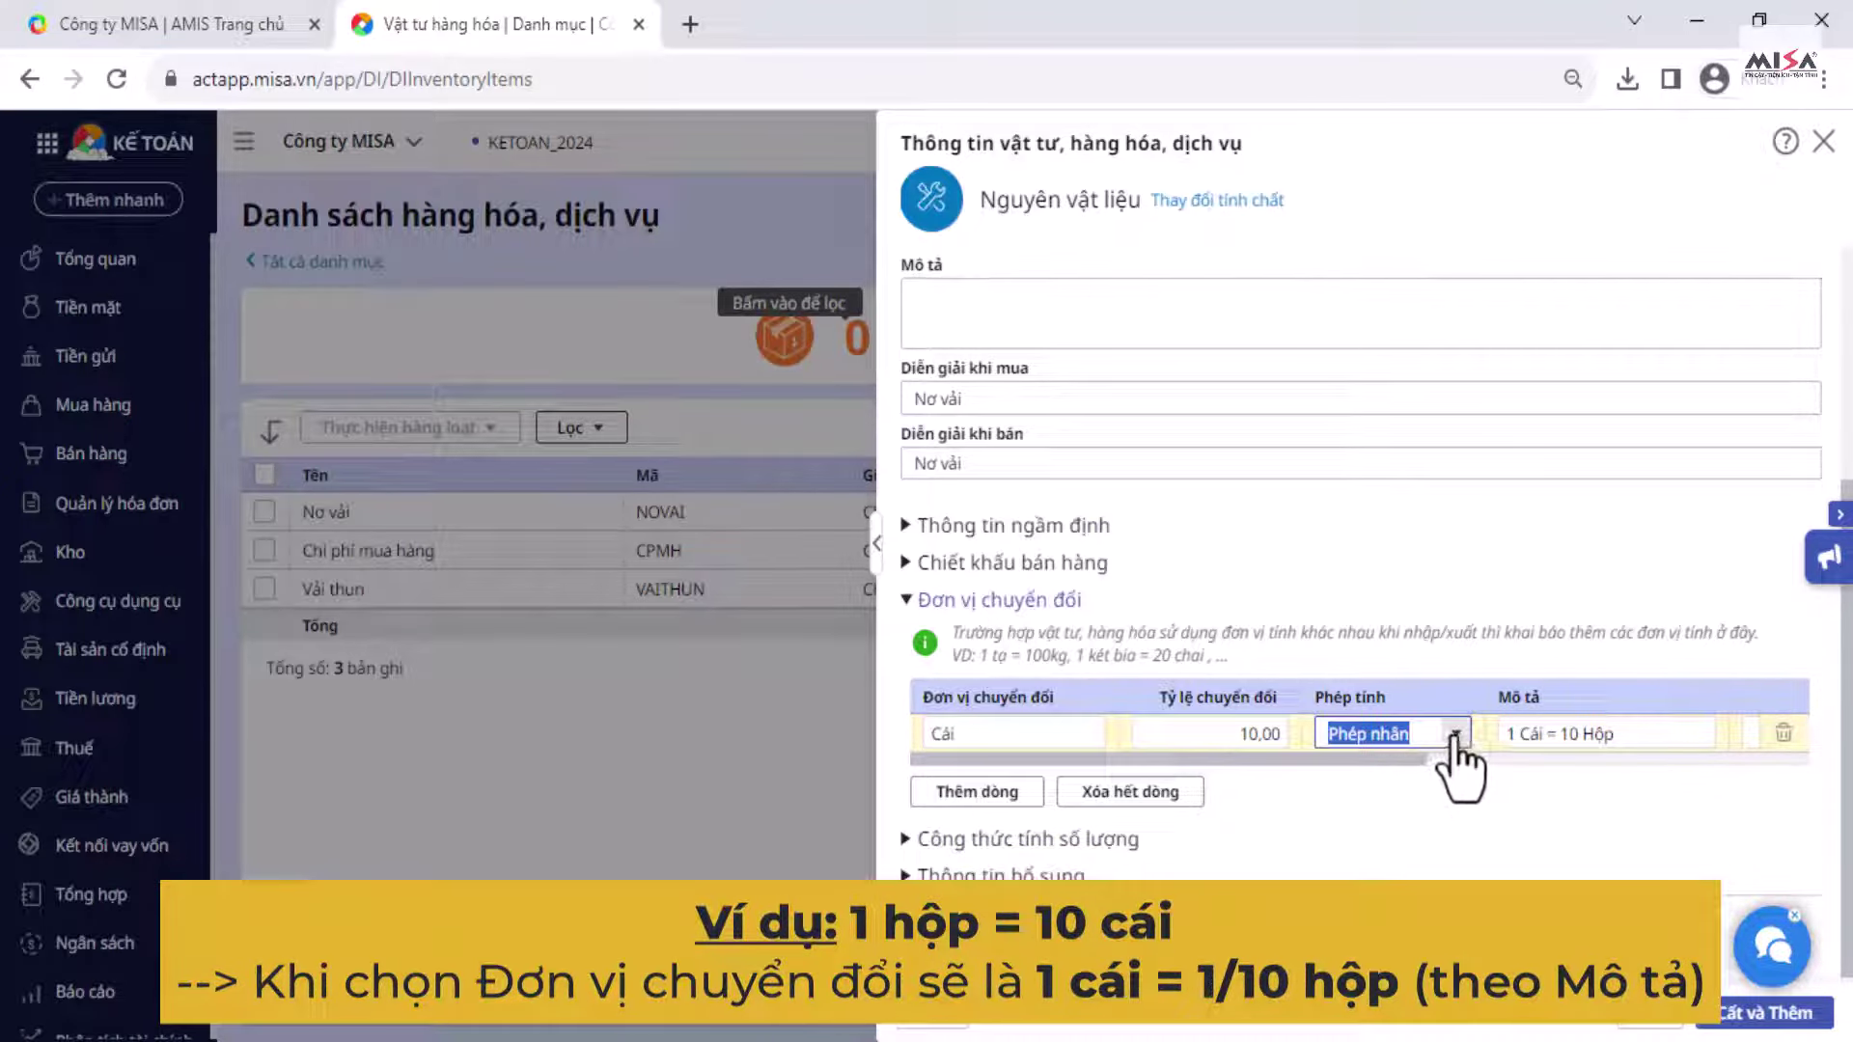
pyautogui.click(1454, 739)
pyautogui.click(1356, 810)
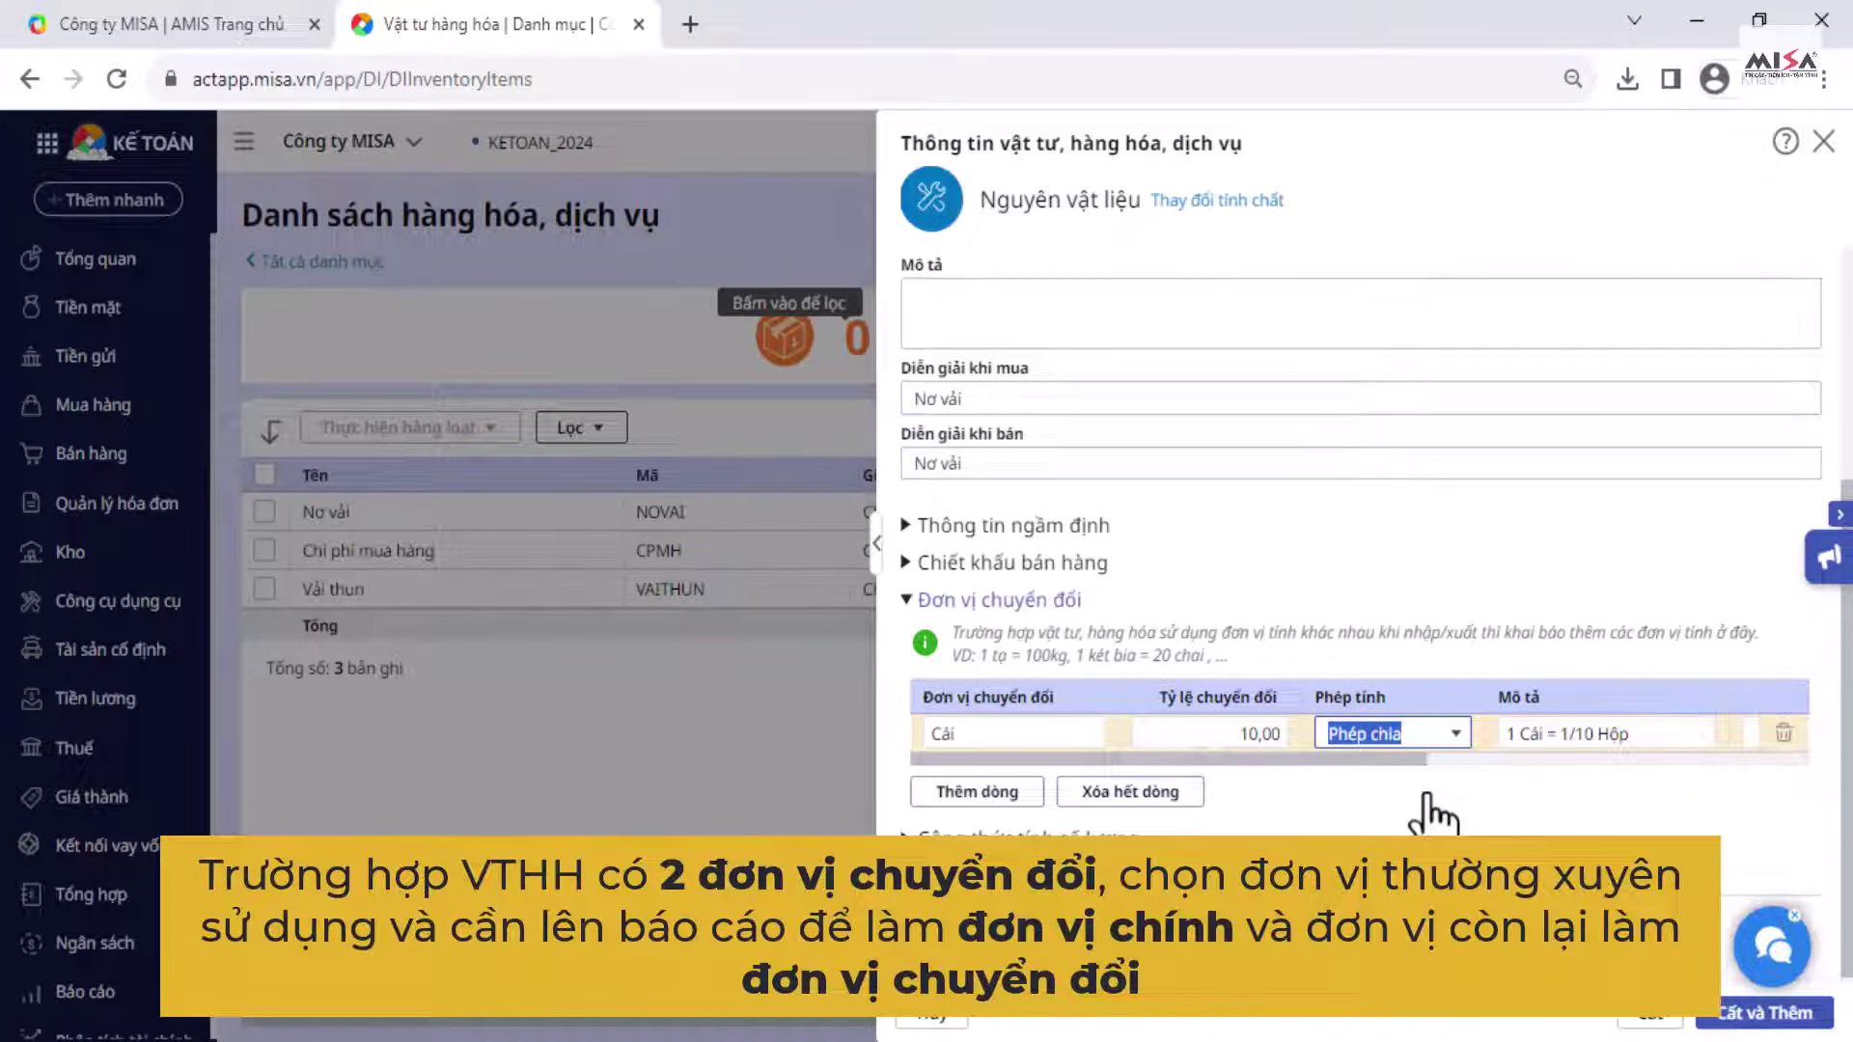
pyautogui.scroll(4, 1408, 743)
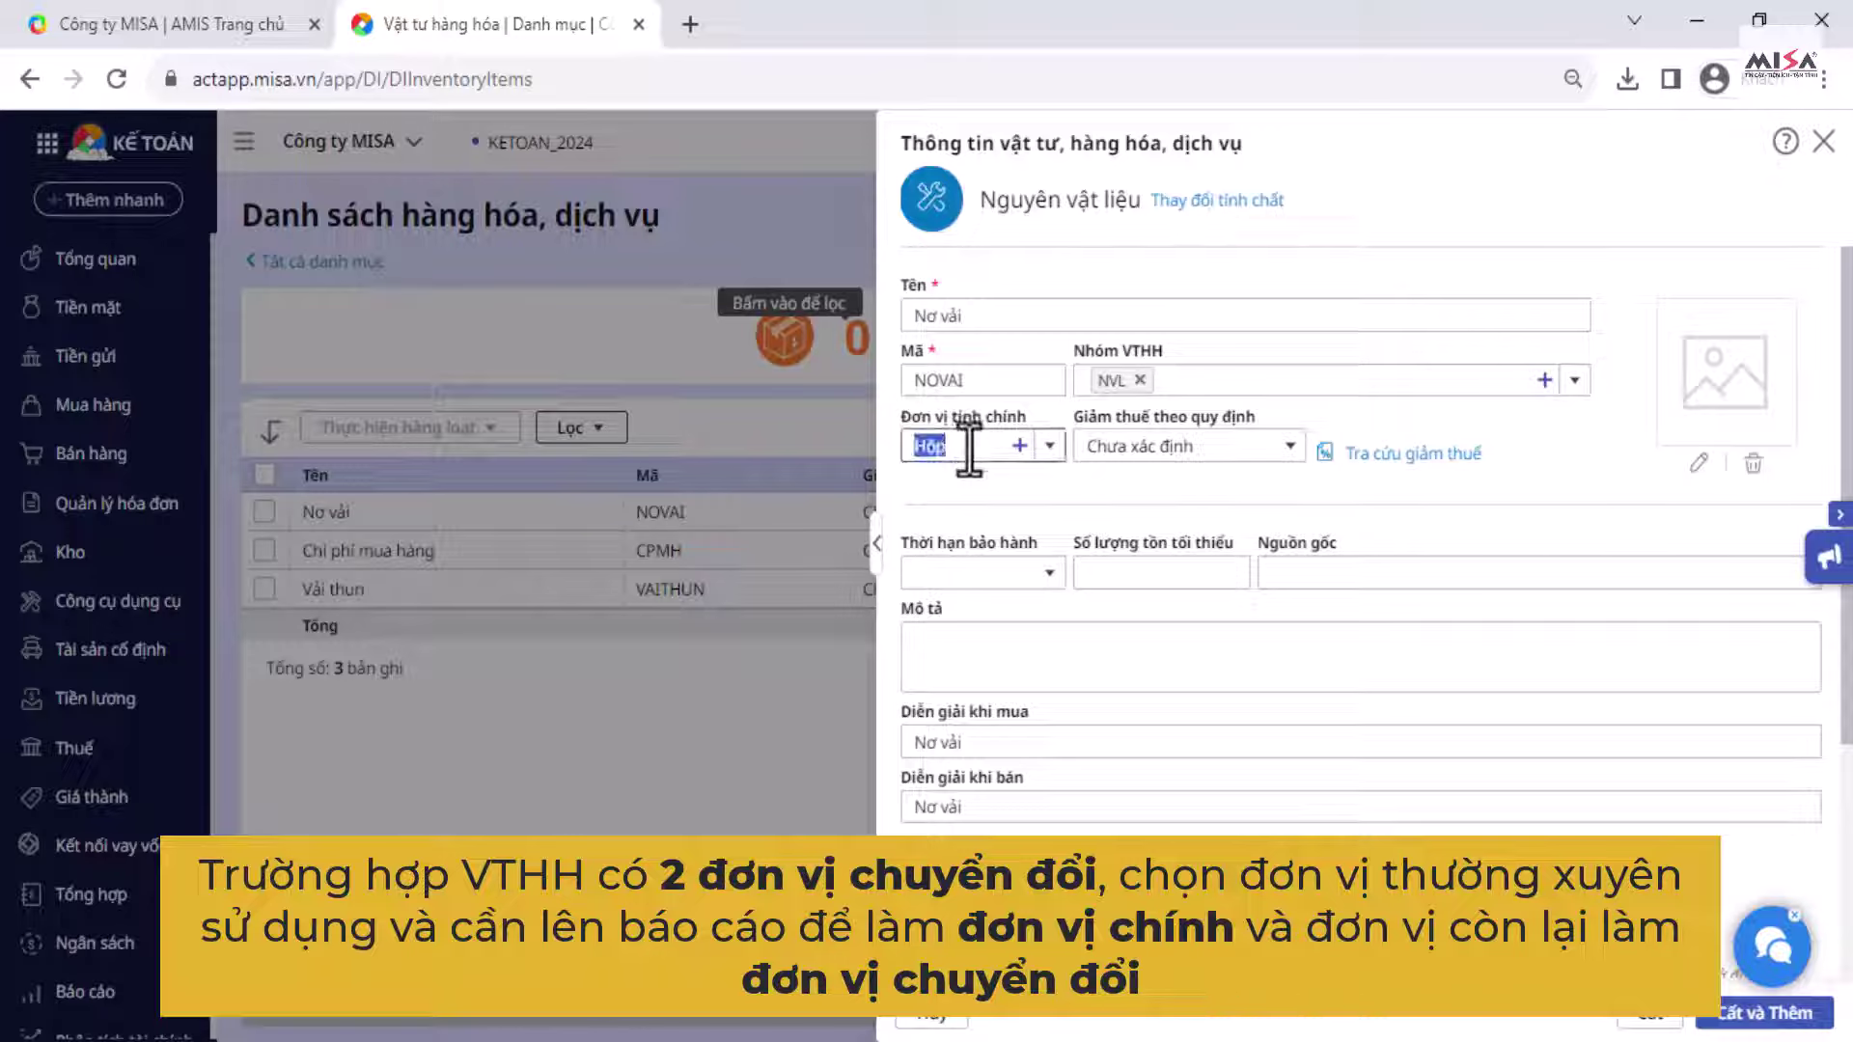
pyautogui.click(1040, 453)
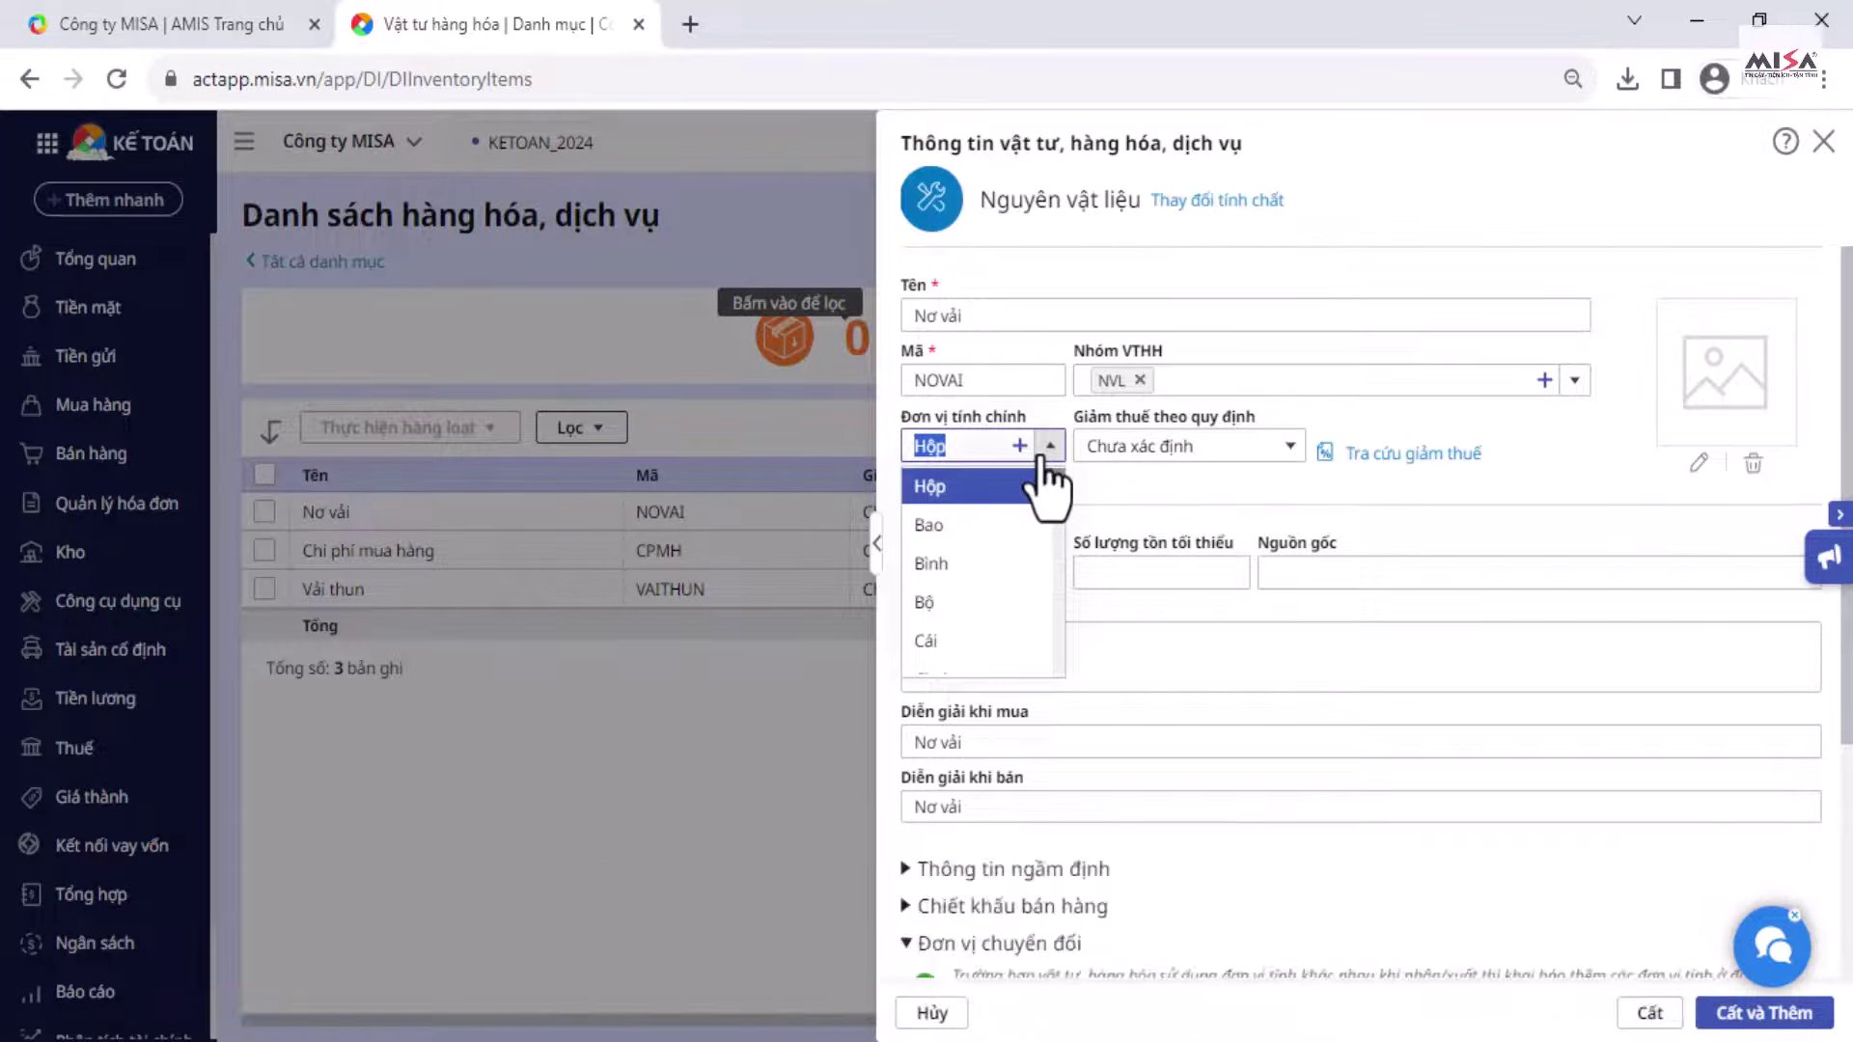
pyautogui.click(1162, 725)
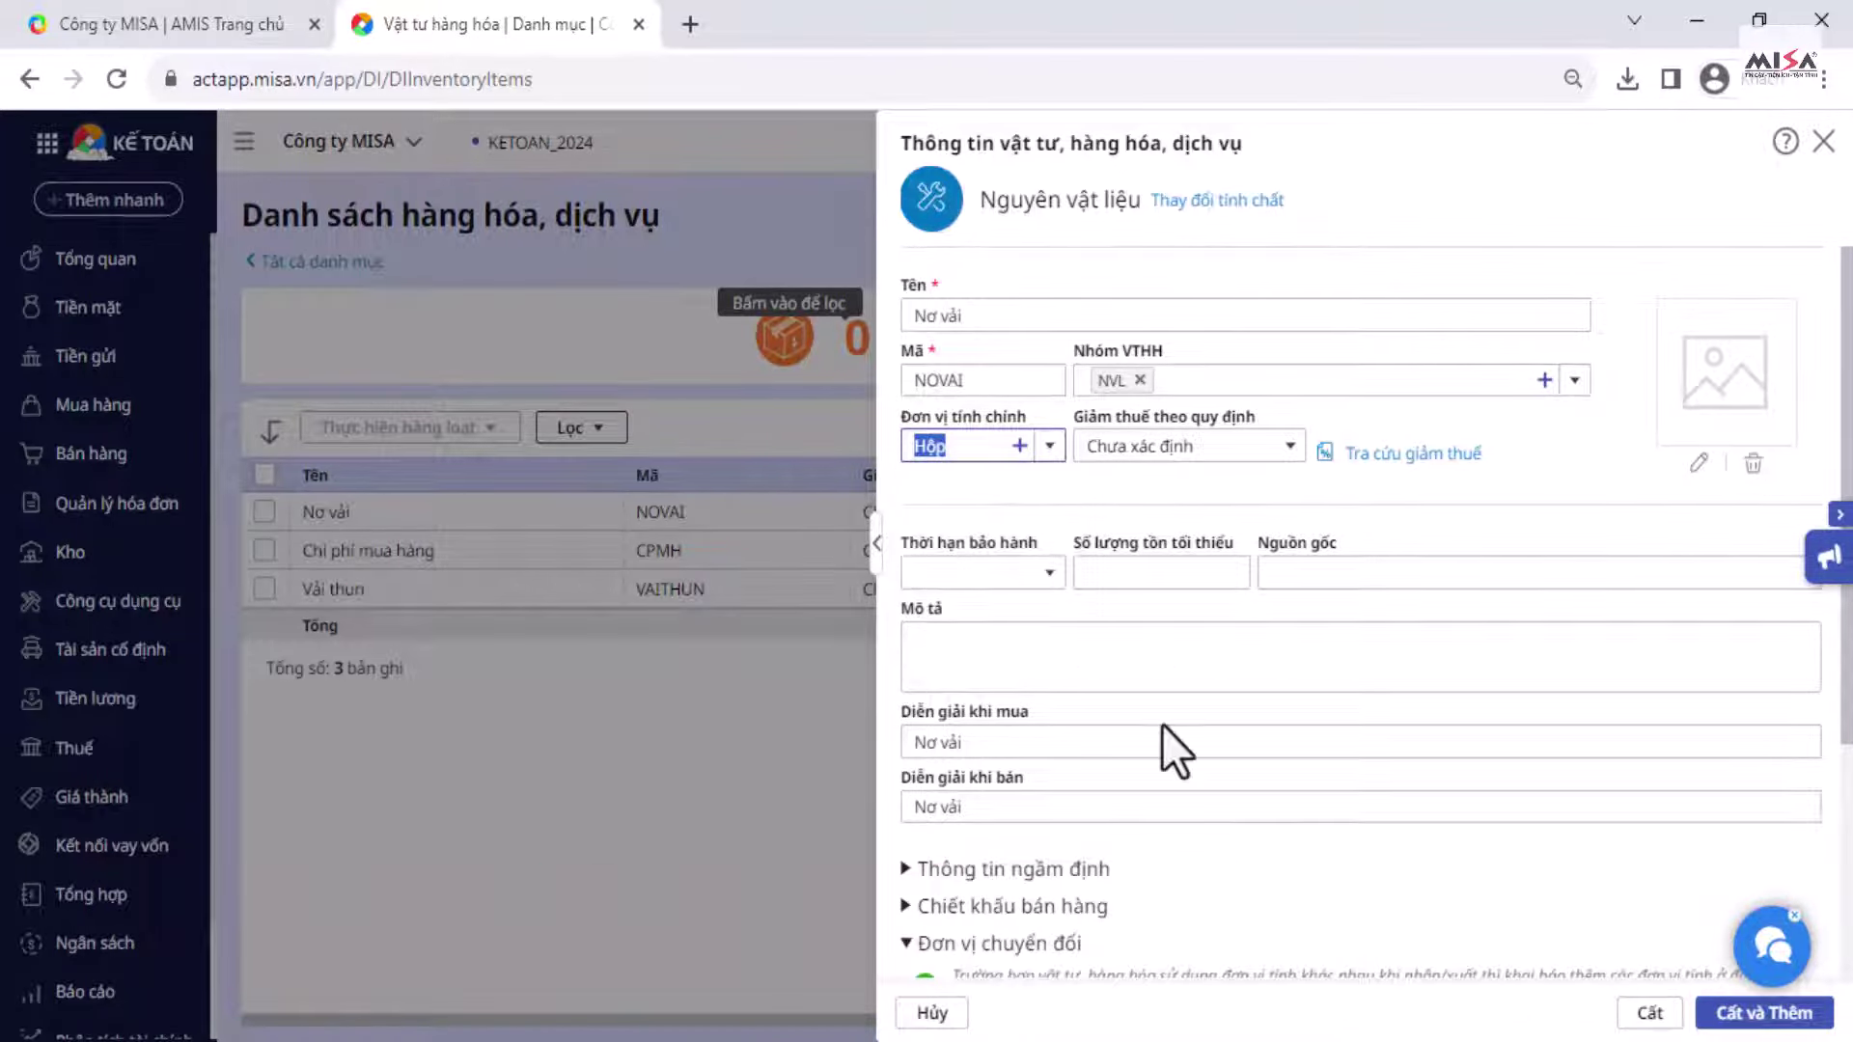
pyautogui.scroll(-3, 1162, 726)
pyautogui.click(969, 733)
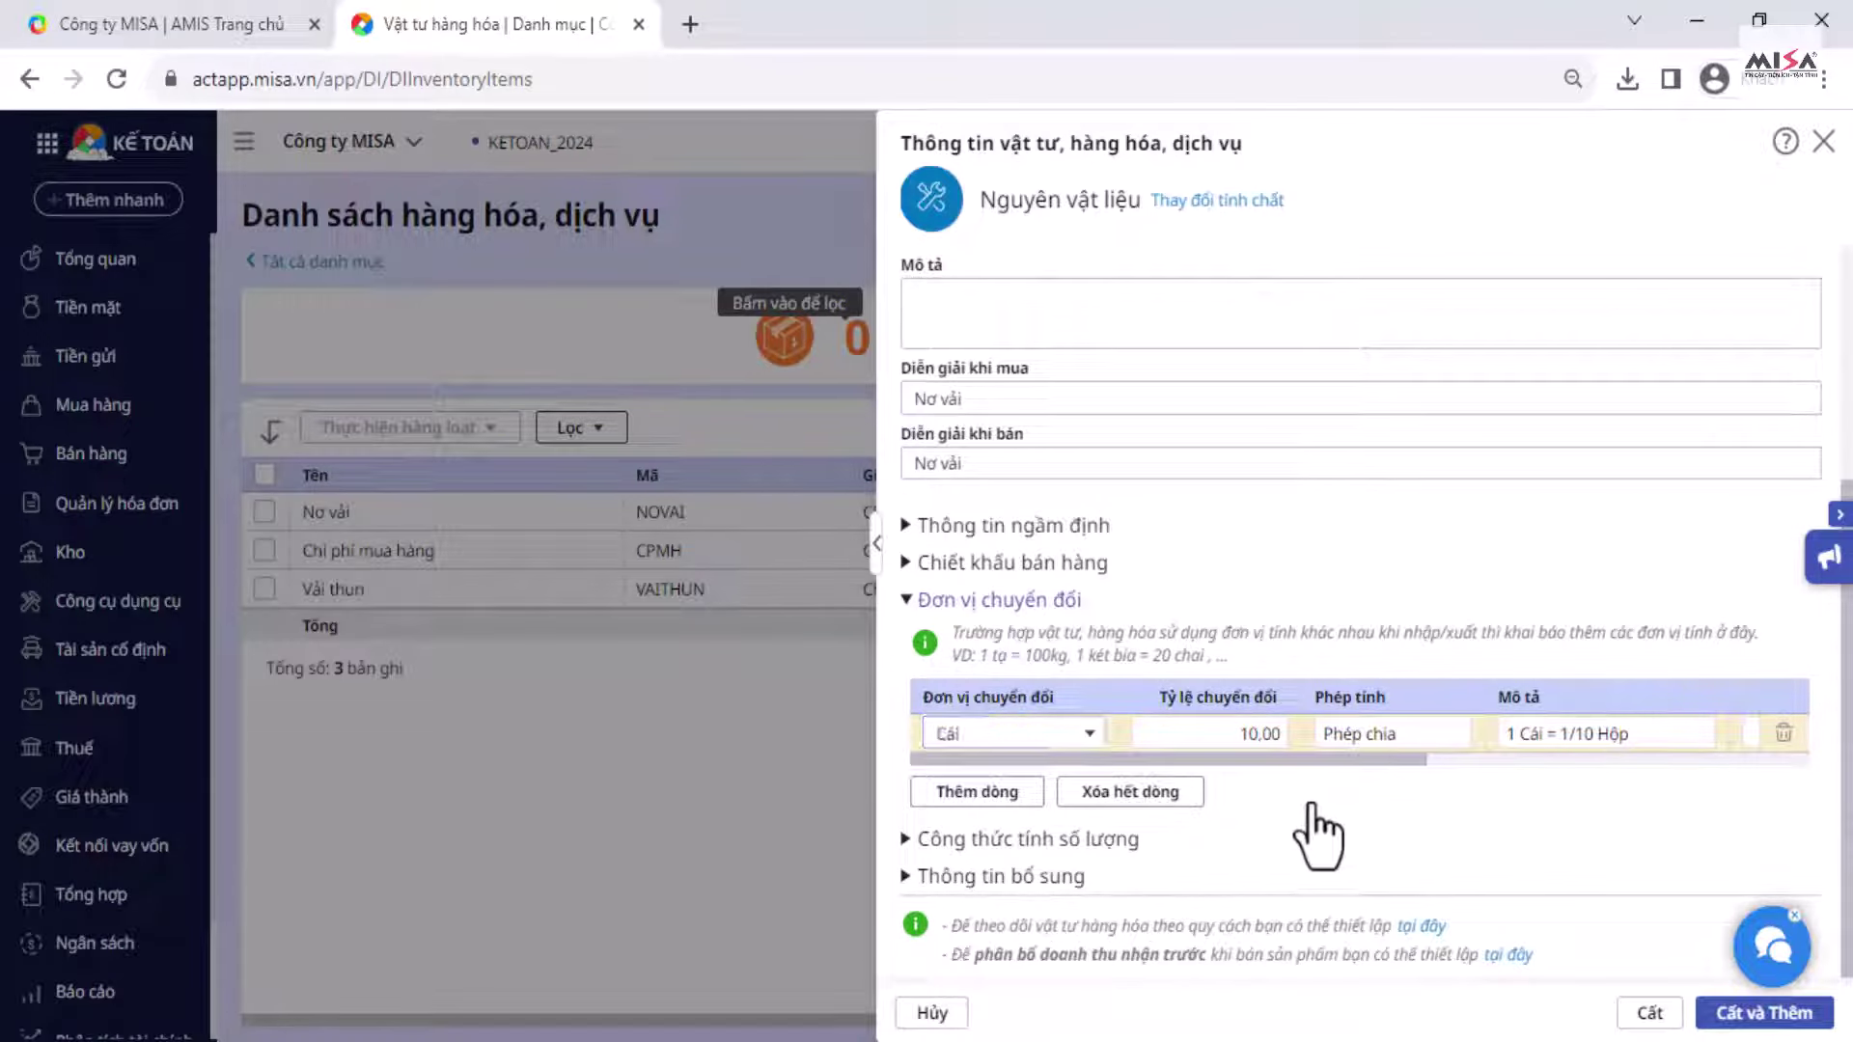
pyautogui.scroll(3, 1013, 488)
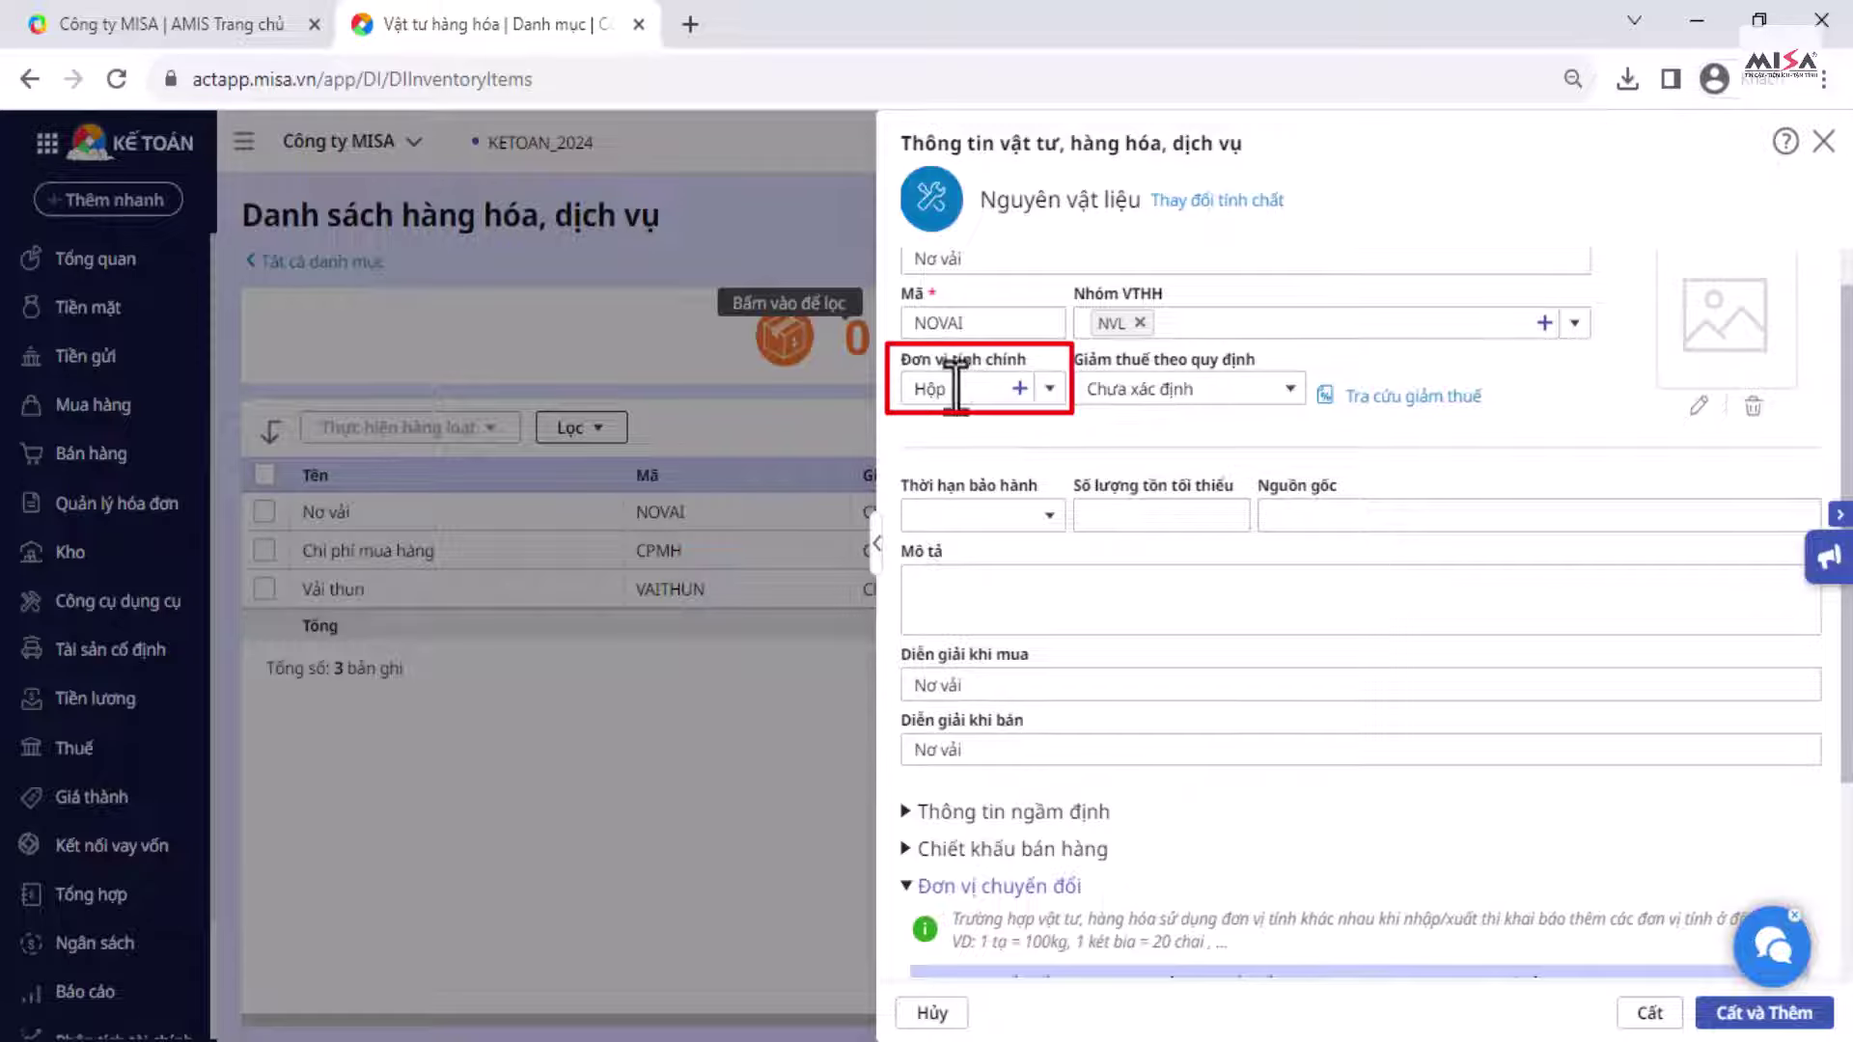
pyautogui.scroll(-3, 1055, 517)
# Step: Save Nơ vải, then confirm a purchase voucher line for NOVAI lists Hộp and Cái
pyautogui.click(1649, 1012)
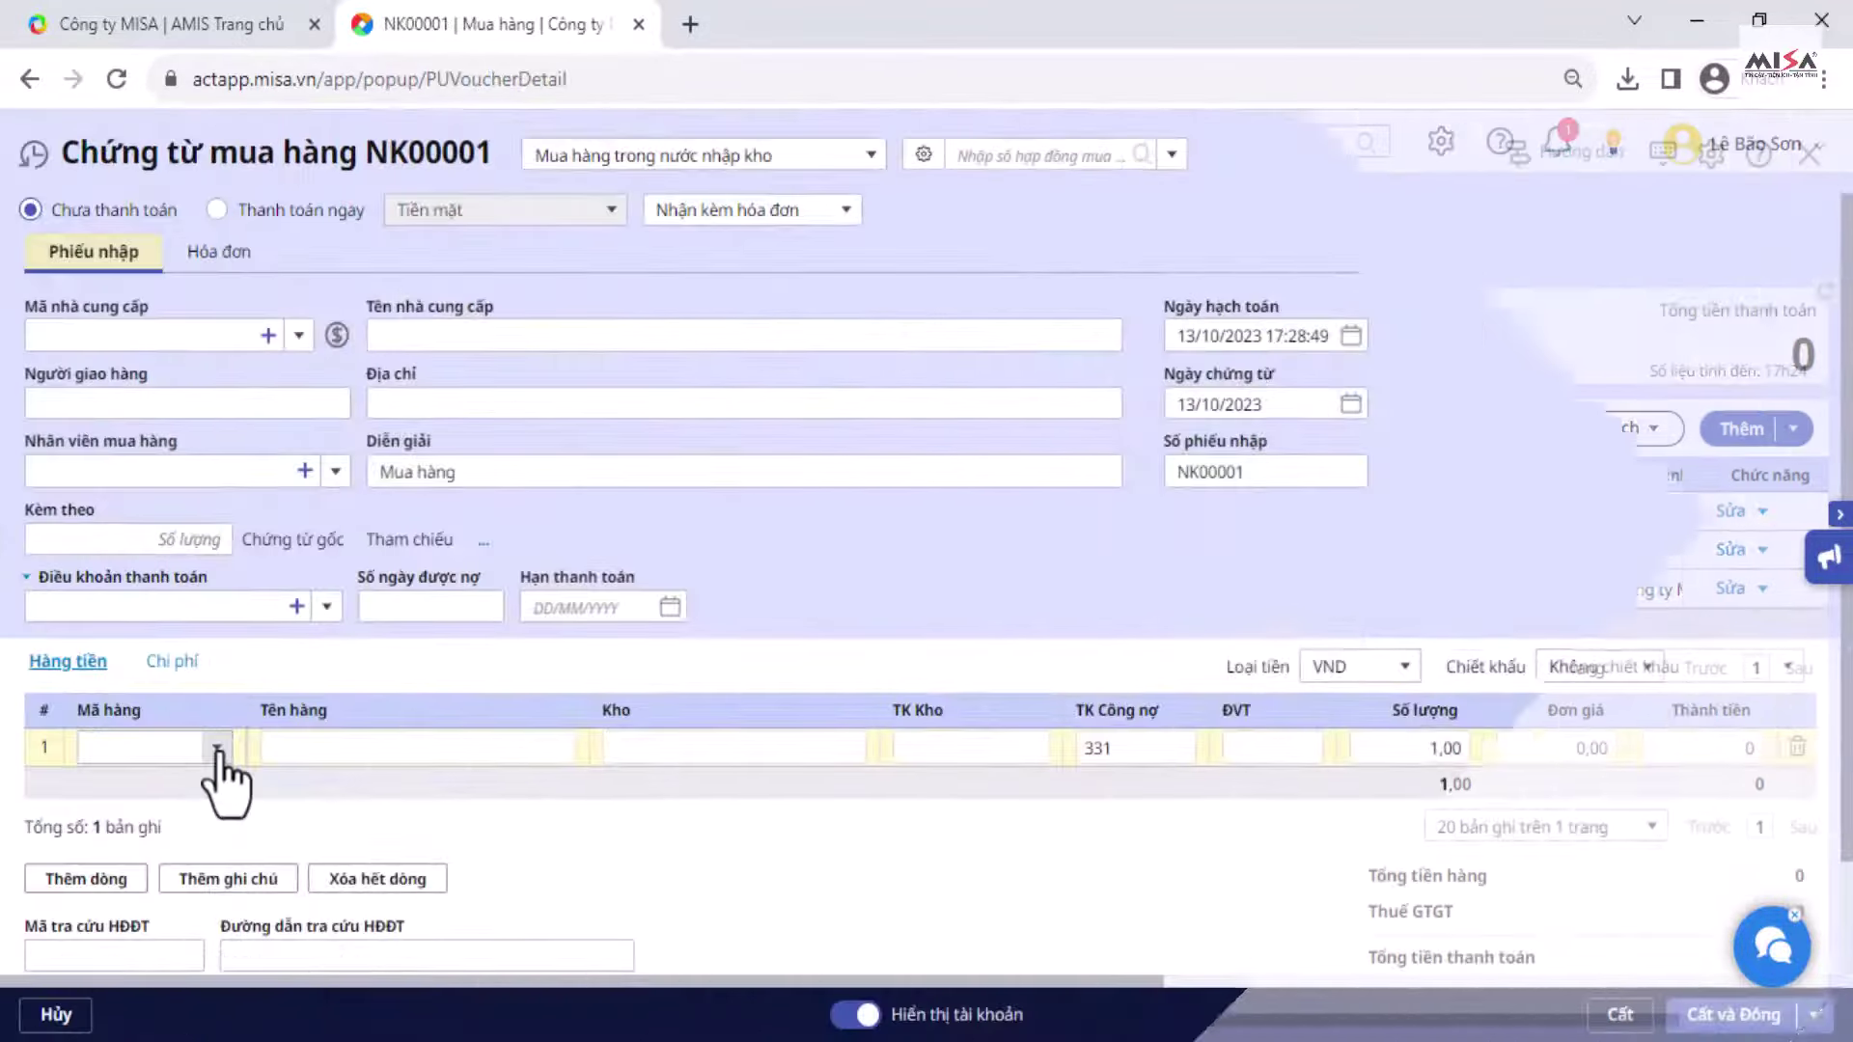
pyautogui.click(216, 747)
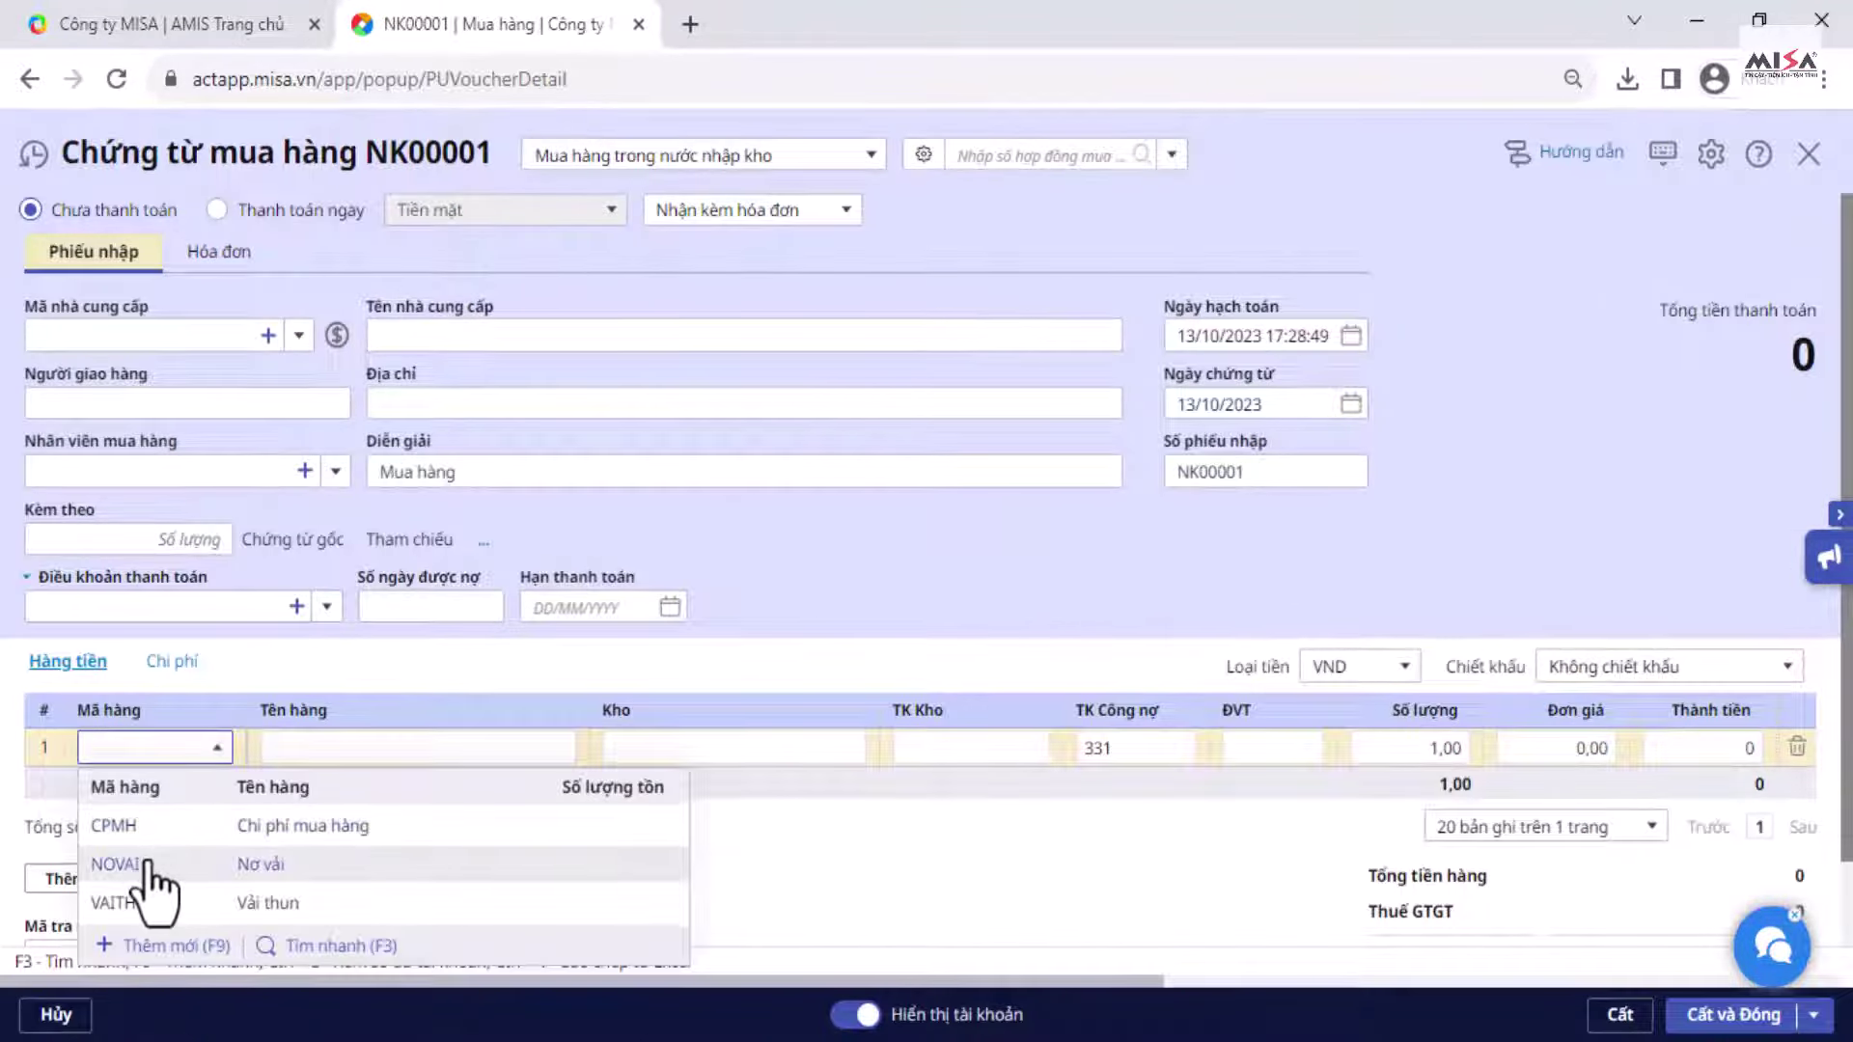
pyautogui.click(147, 864)
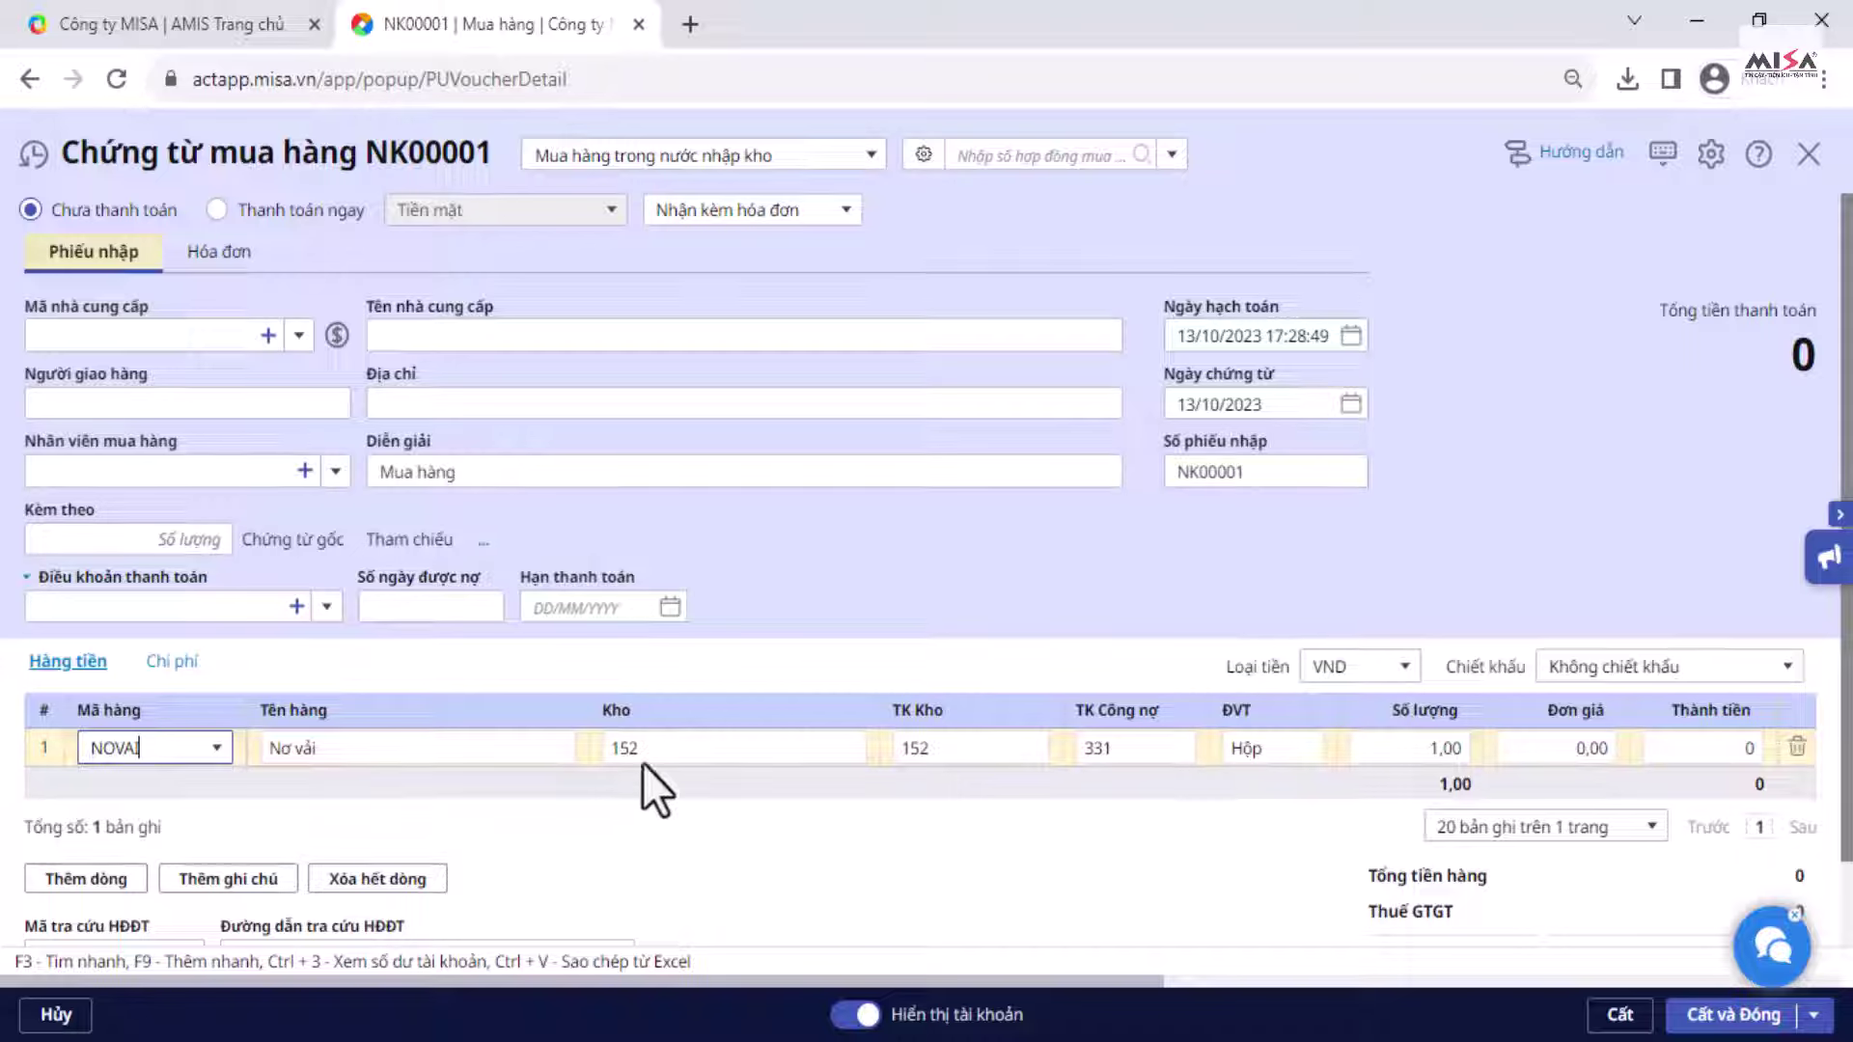
pyautogui.click(1264, 751)
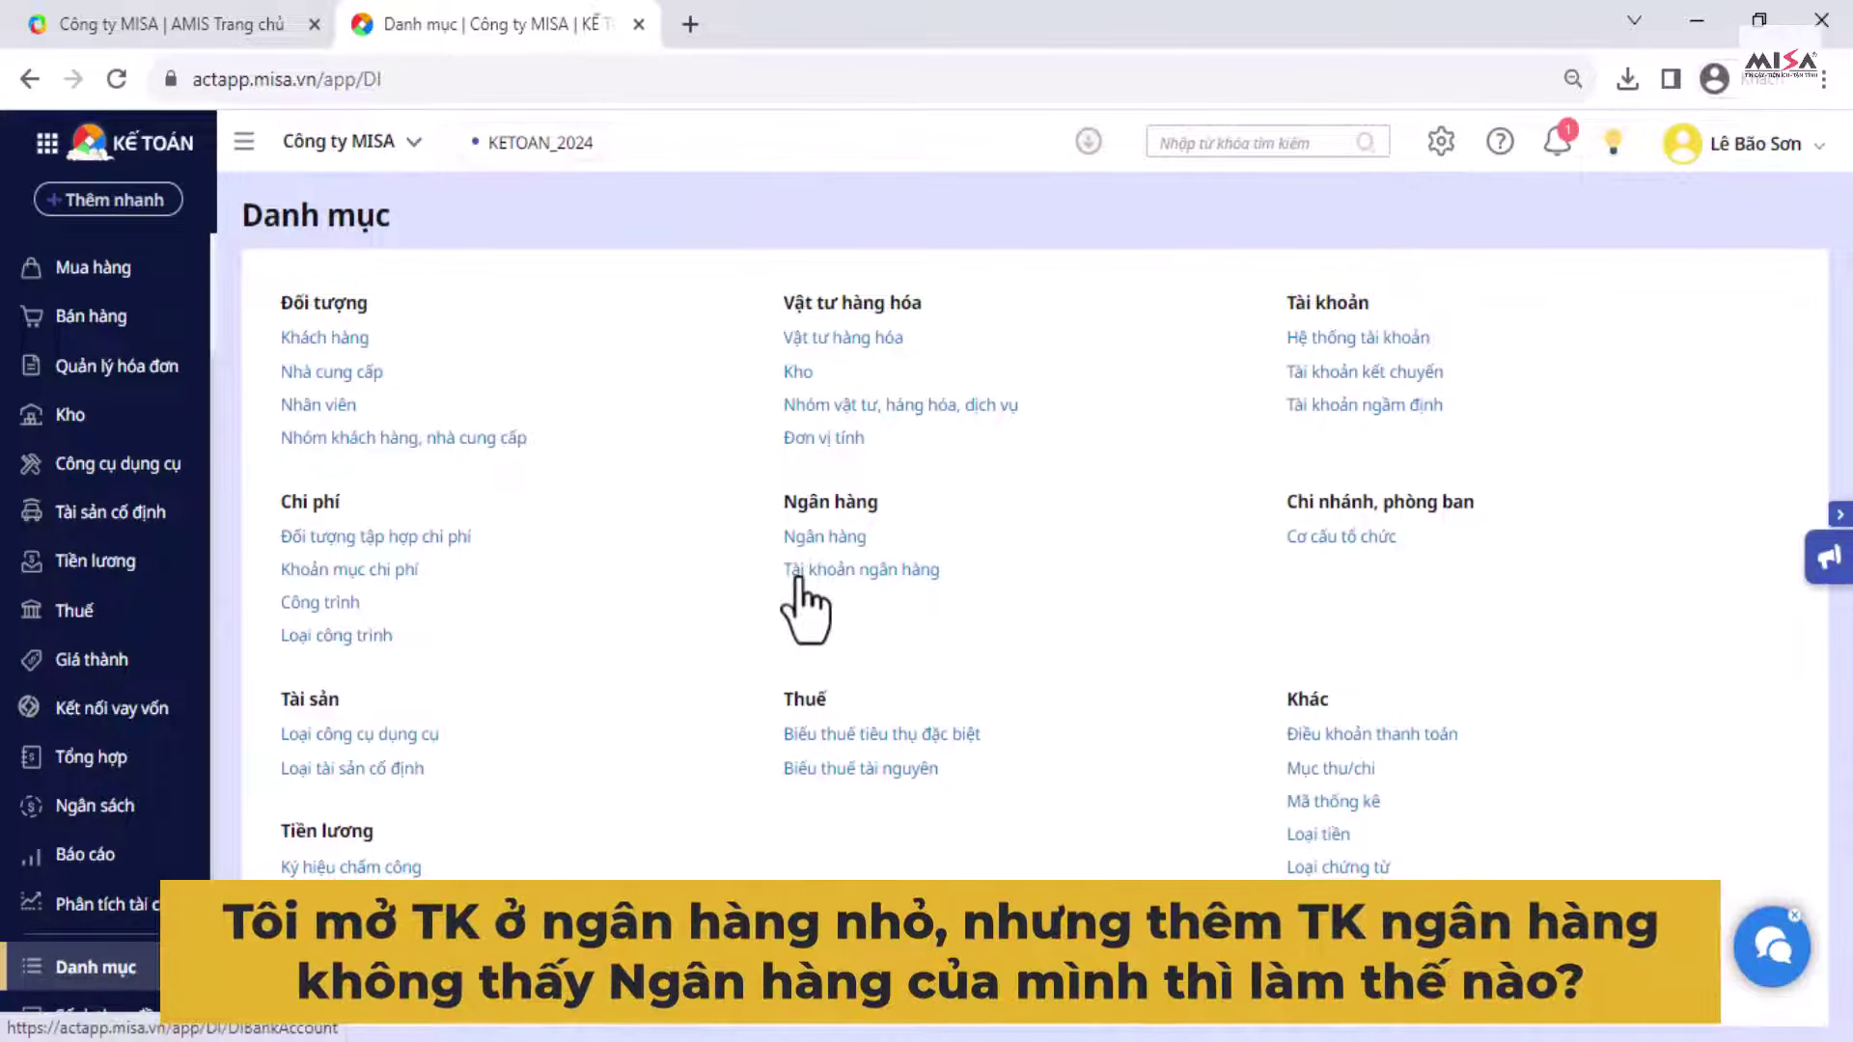
pyautogui.click(796, 584)
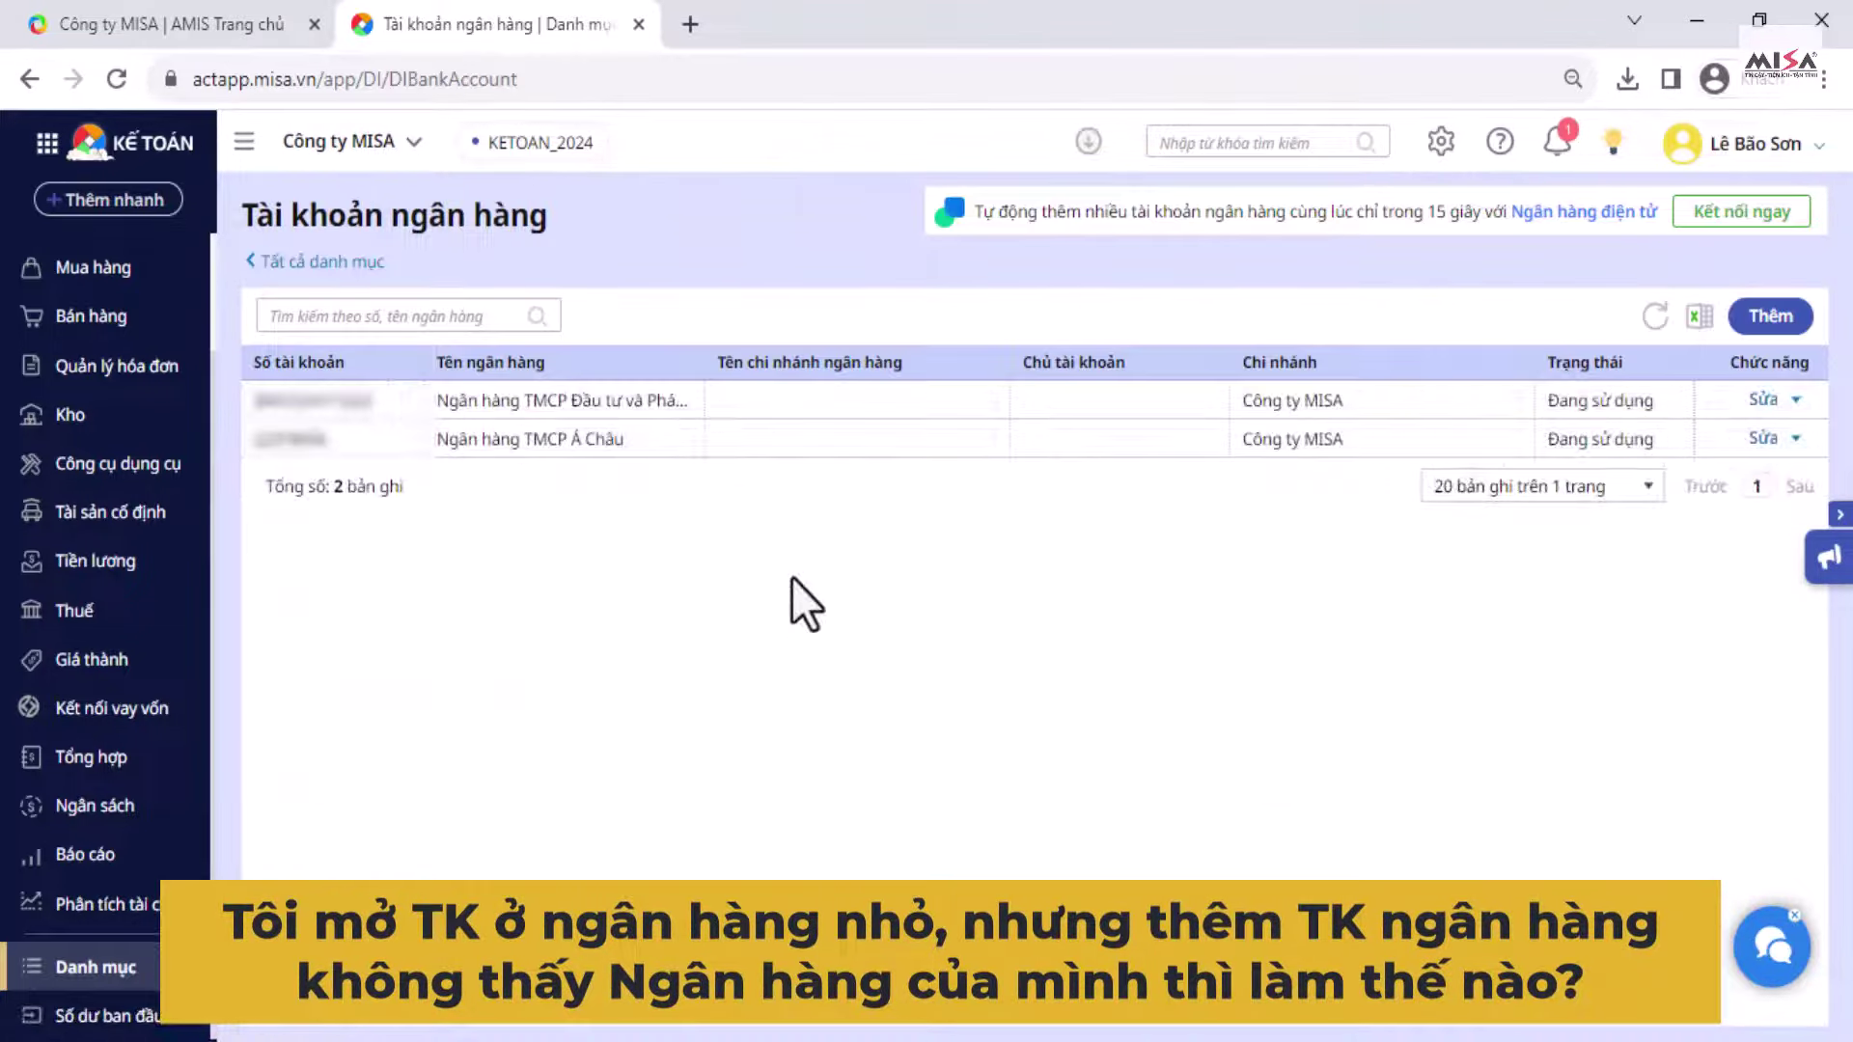
pyautogui.click(1771, 315)
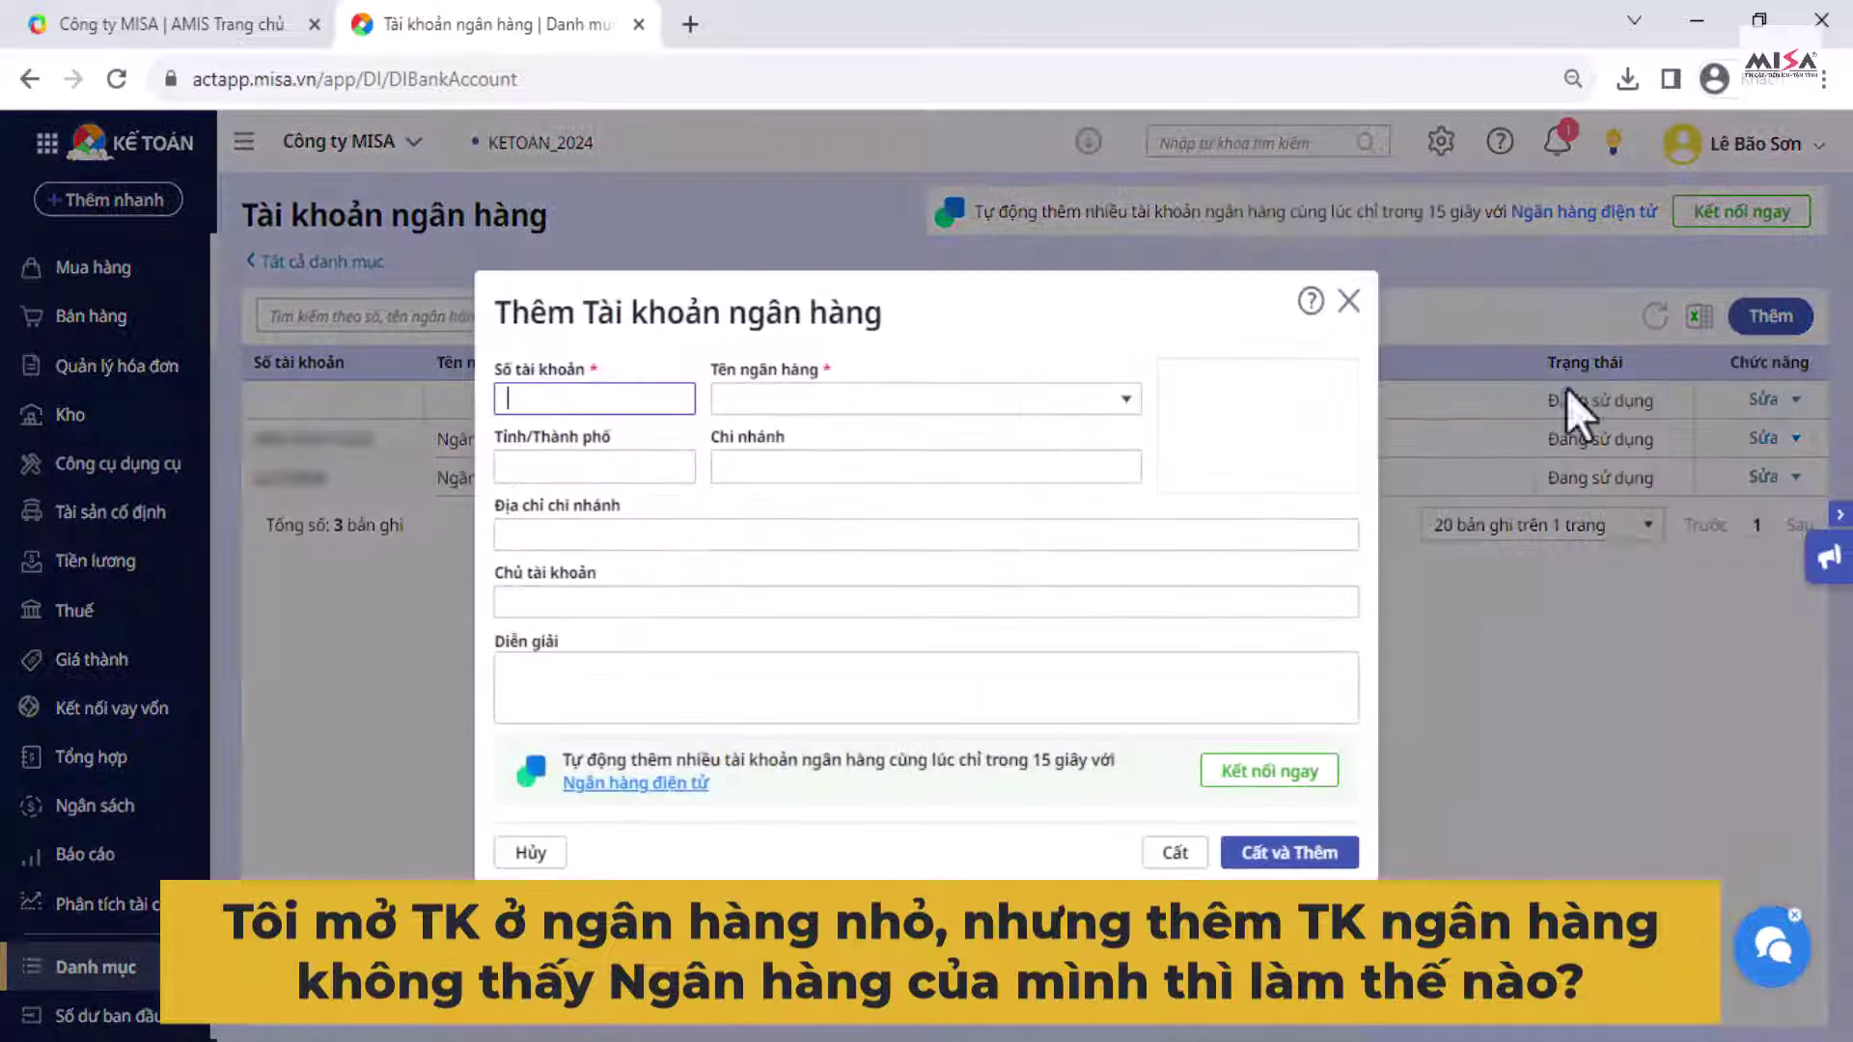
pyautogui.click(1126, 399)
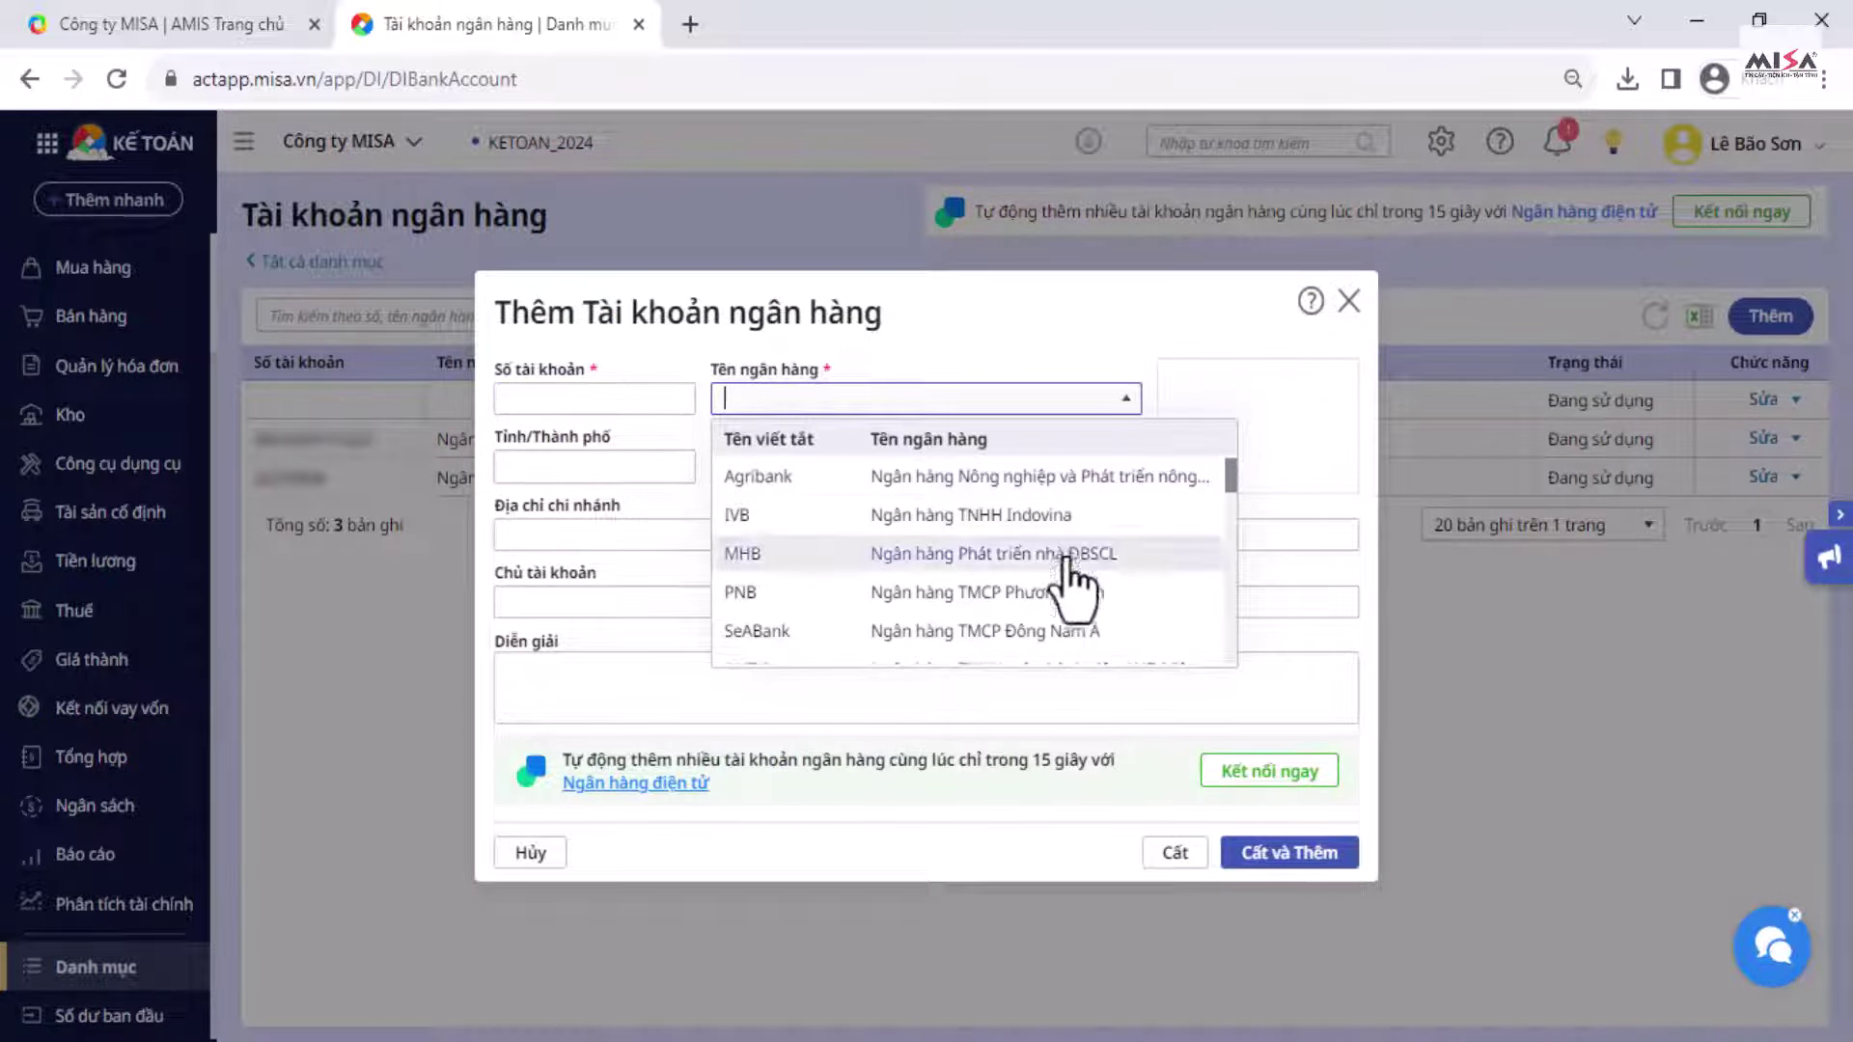
pyautogui.click(1348, 301)
pyautogui.click(267, 260)
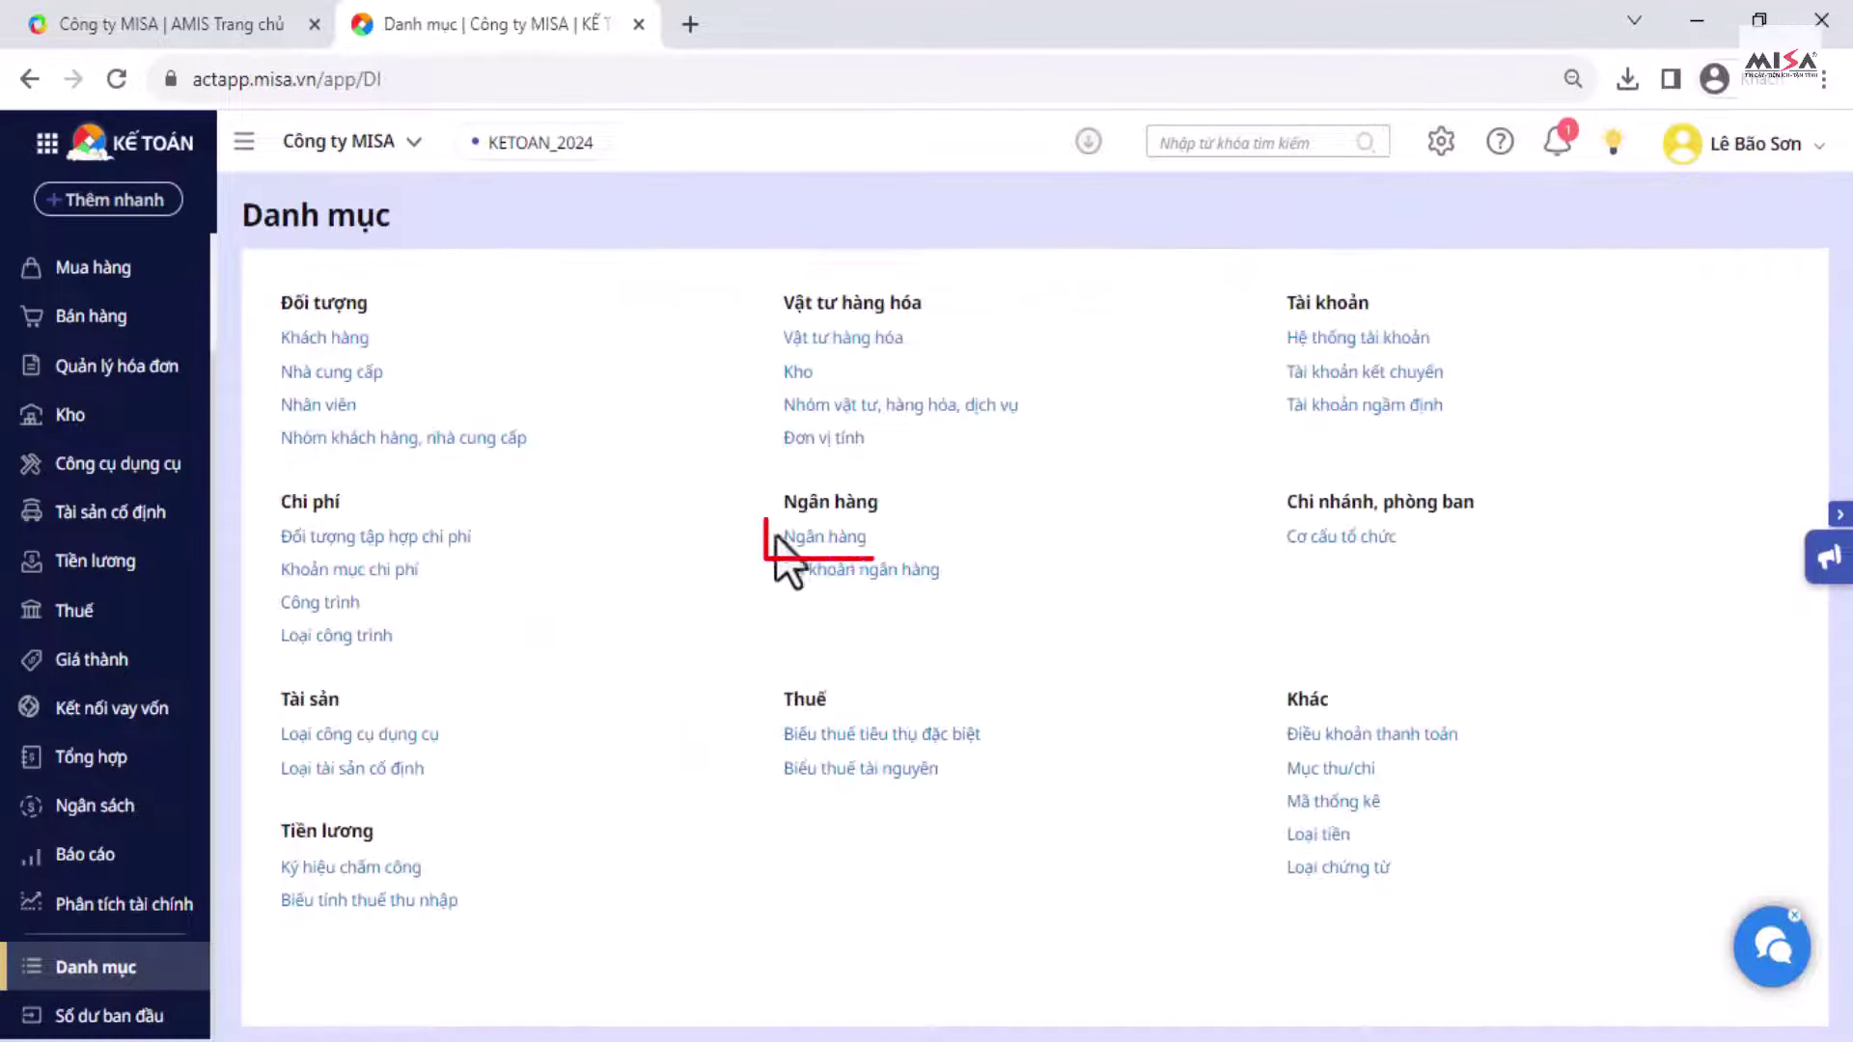
# Step: Add bank XYZ named Ngân hàng XYZ Việt Nam to the bank catalog
pyautogui.click(827, 539)
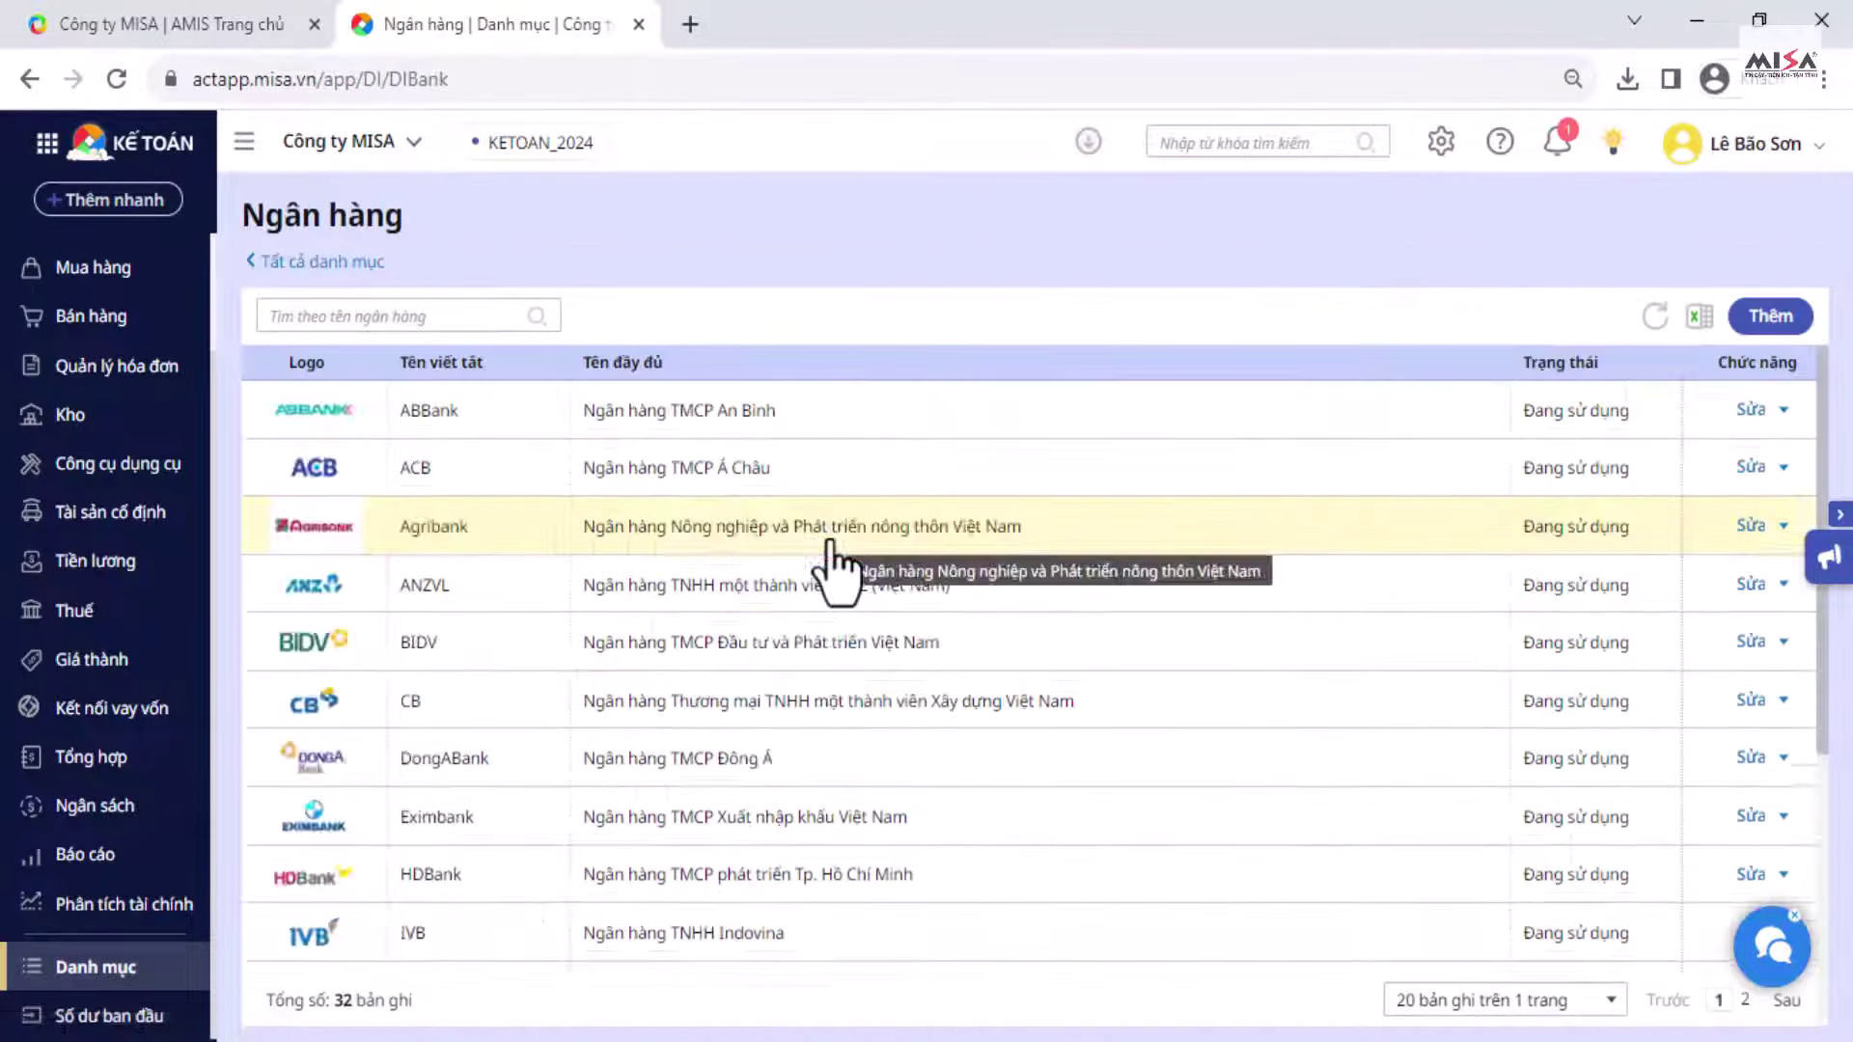
pyautogui.click(1769, 320)
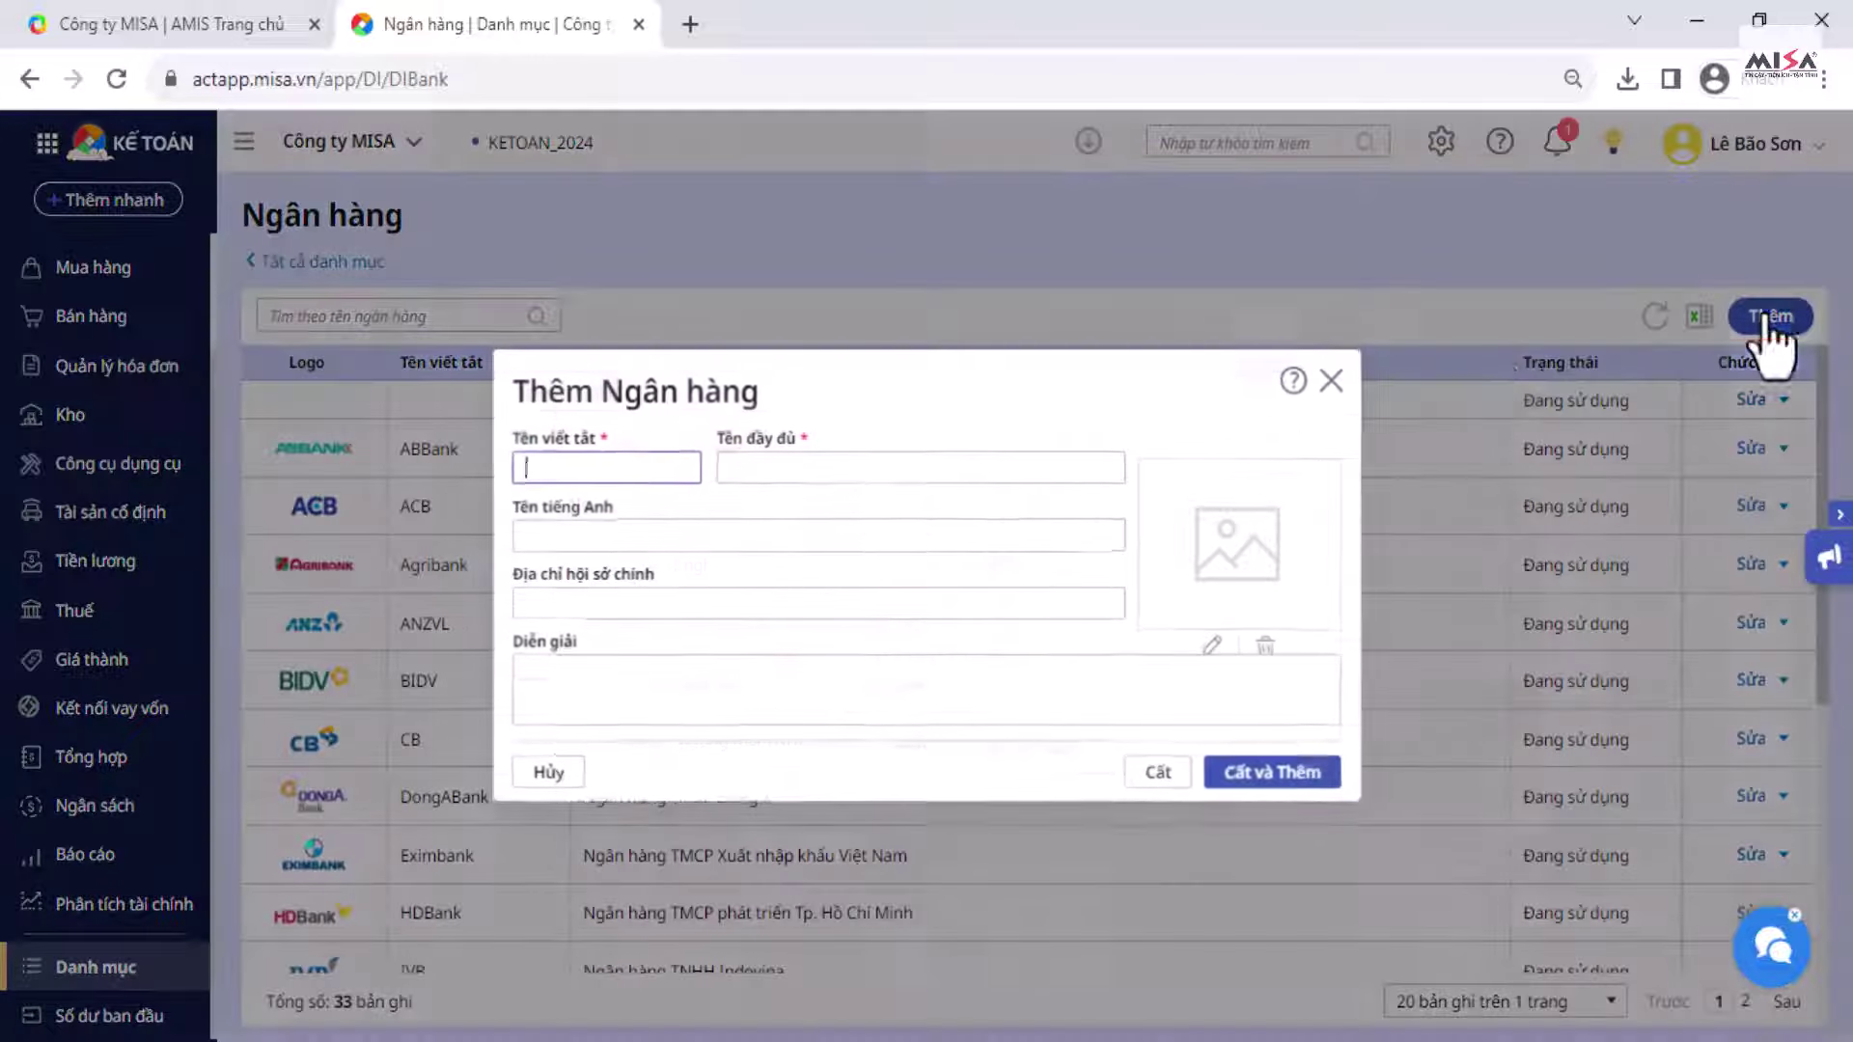
pyautogui.write('XYZ')
pyautogui.press('Tab')
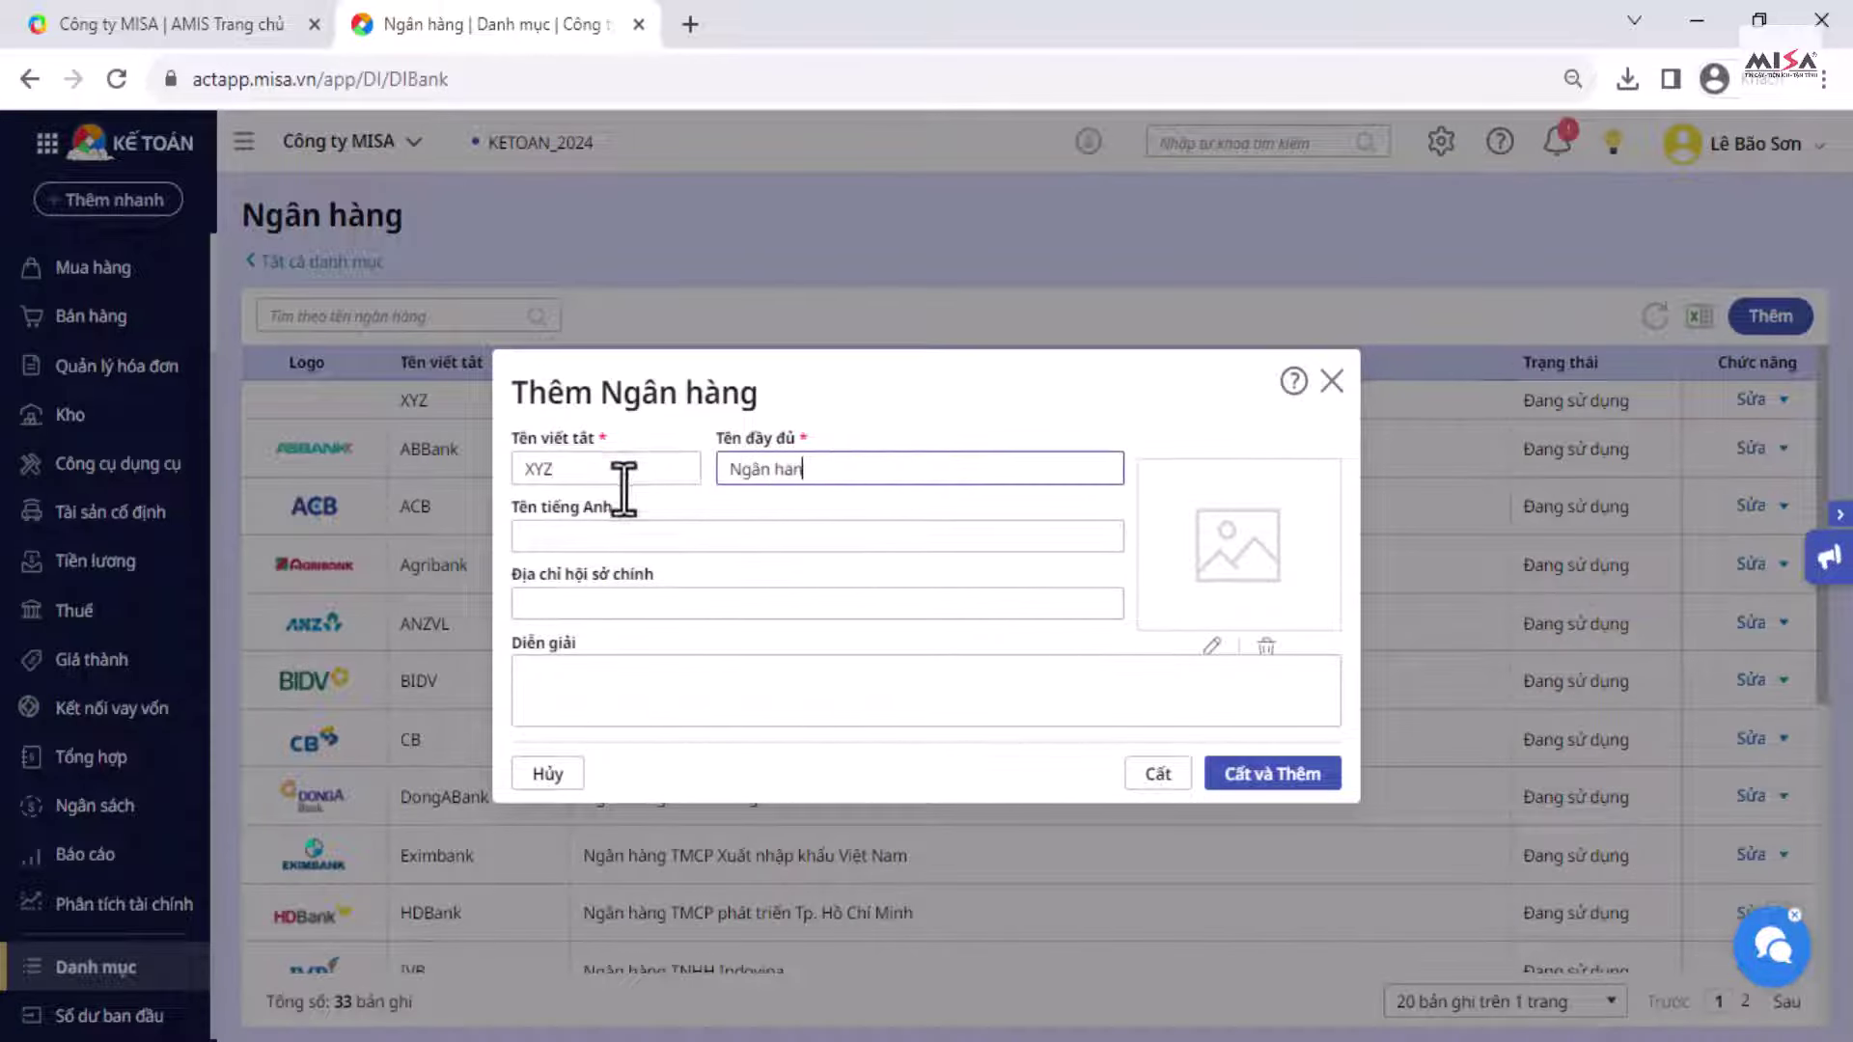
pyautogui.write('Ngân hàng XYZ Việt Nam')
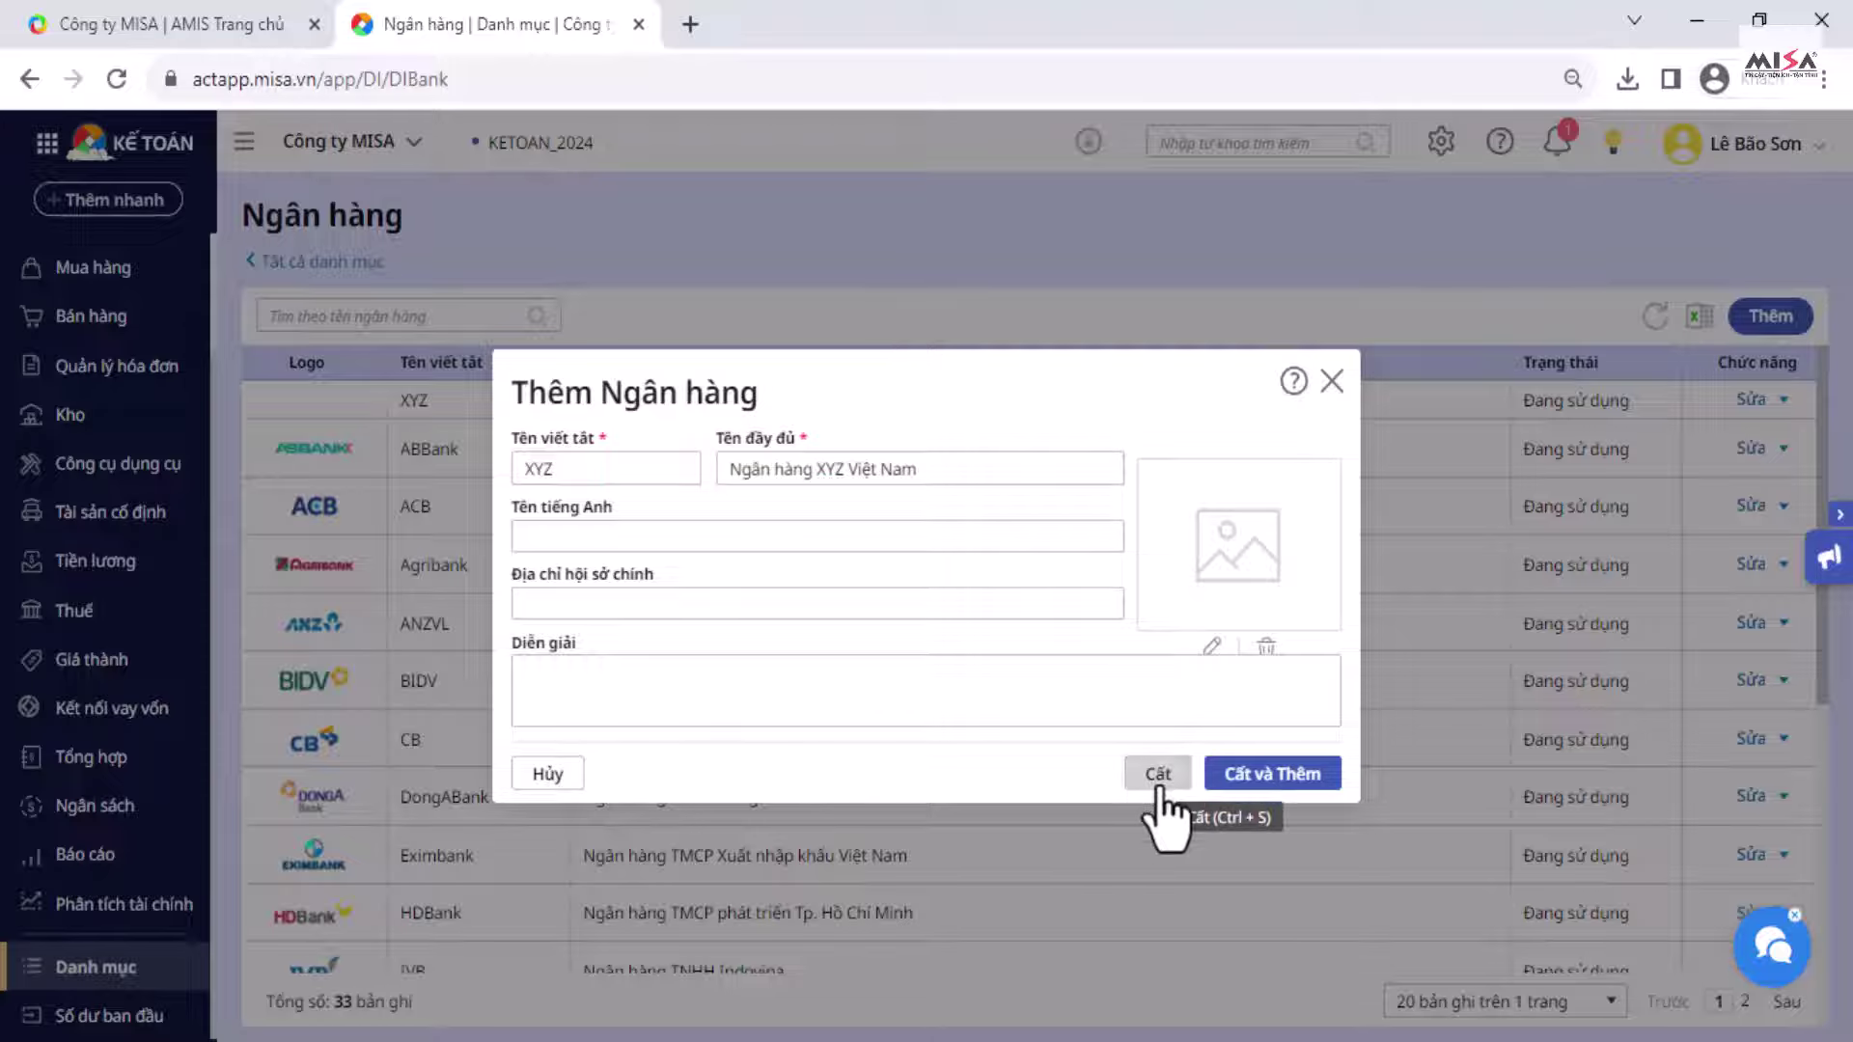
pyautogui.click(1158, 773)
# Step: Confirm XYZ is selectable in a new bank account form, then discard the form
pyautogui.click(318, 262)
pyautogui.click(809, 566)
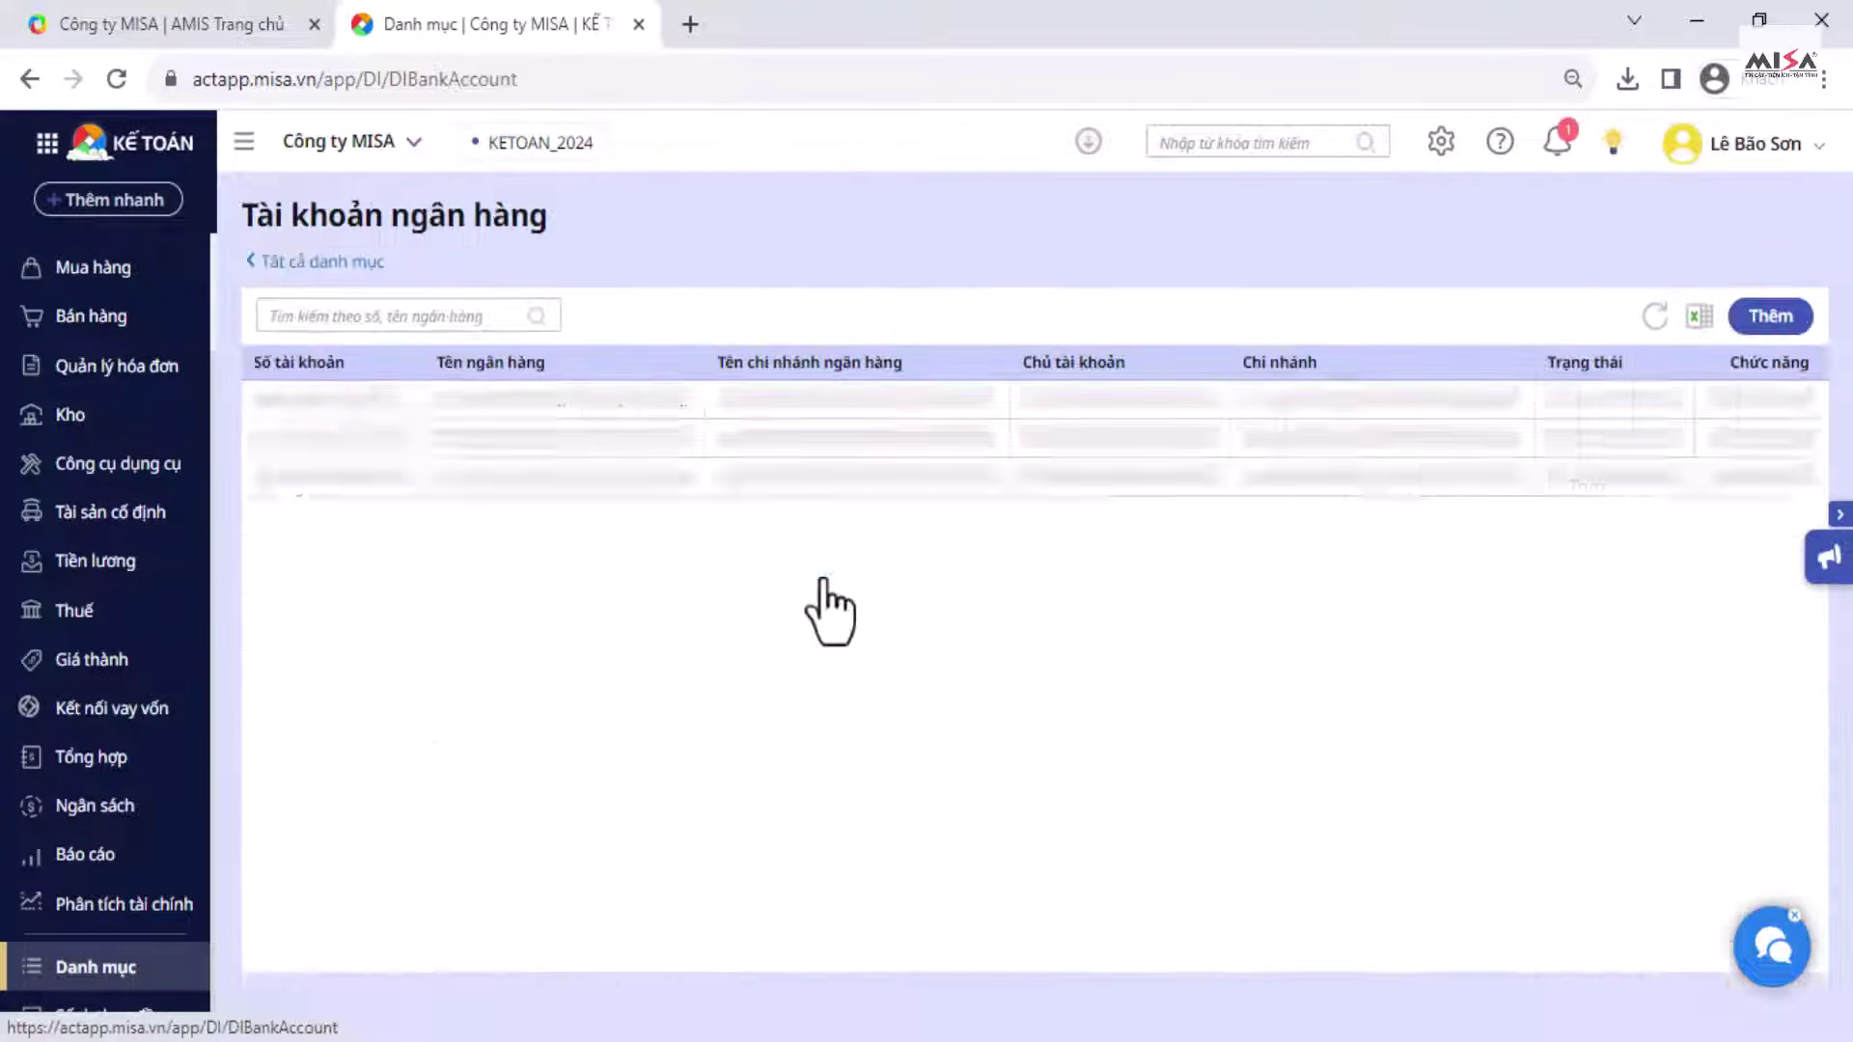
pyautogui.click(1769, 316)
pyautogui.click(819, 398)
pyautogui.write('xyz')
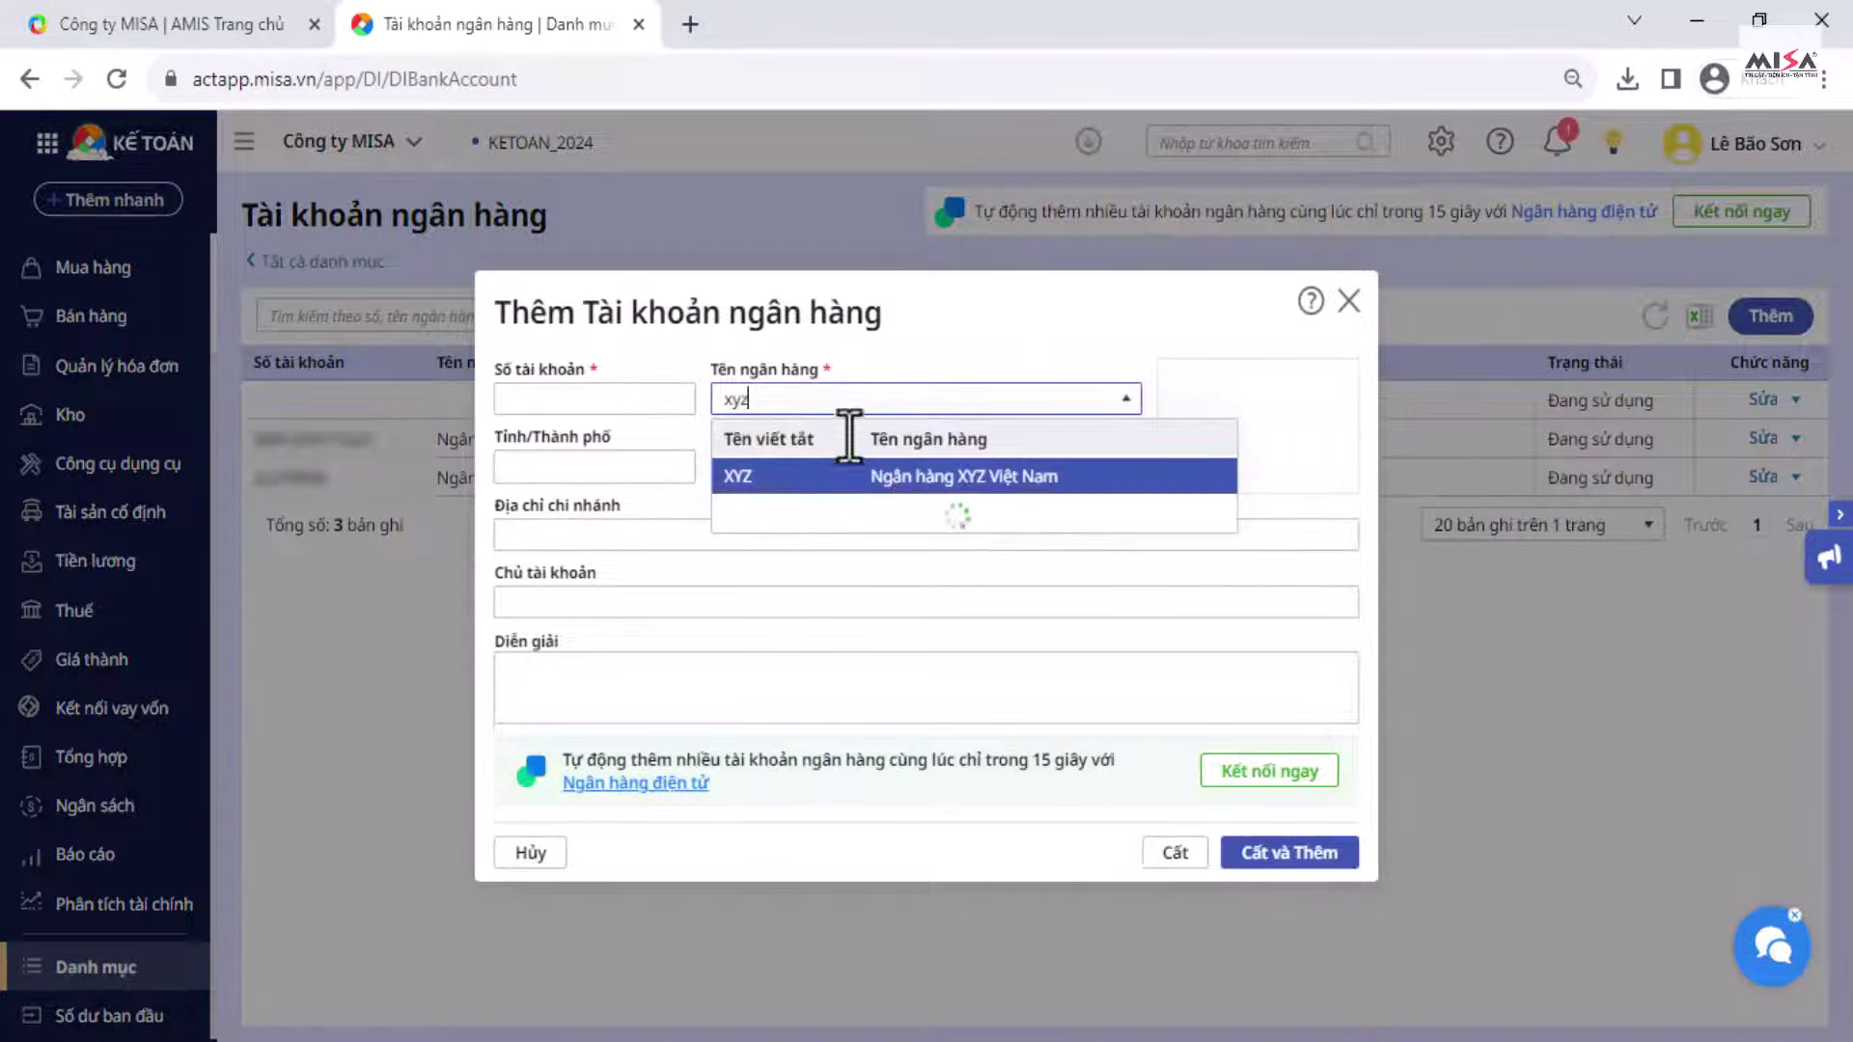
pyautogui.click(903, 476)
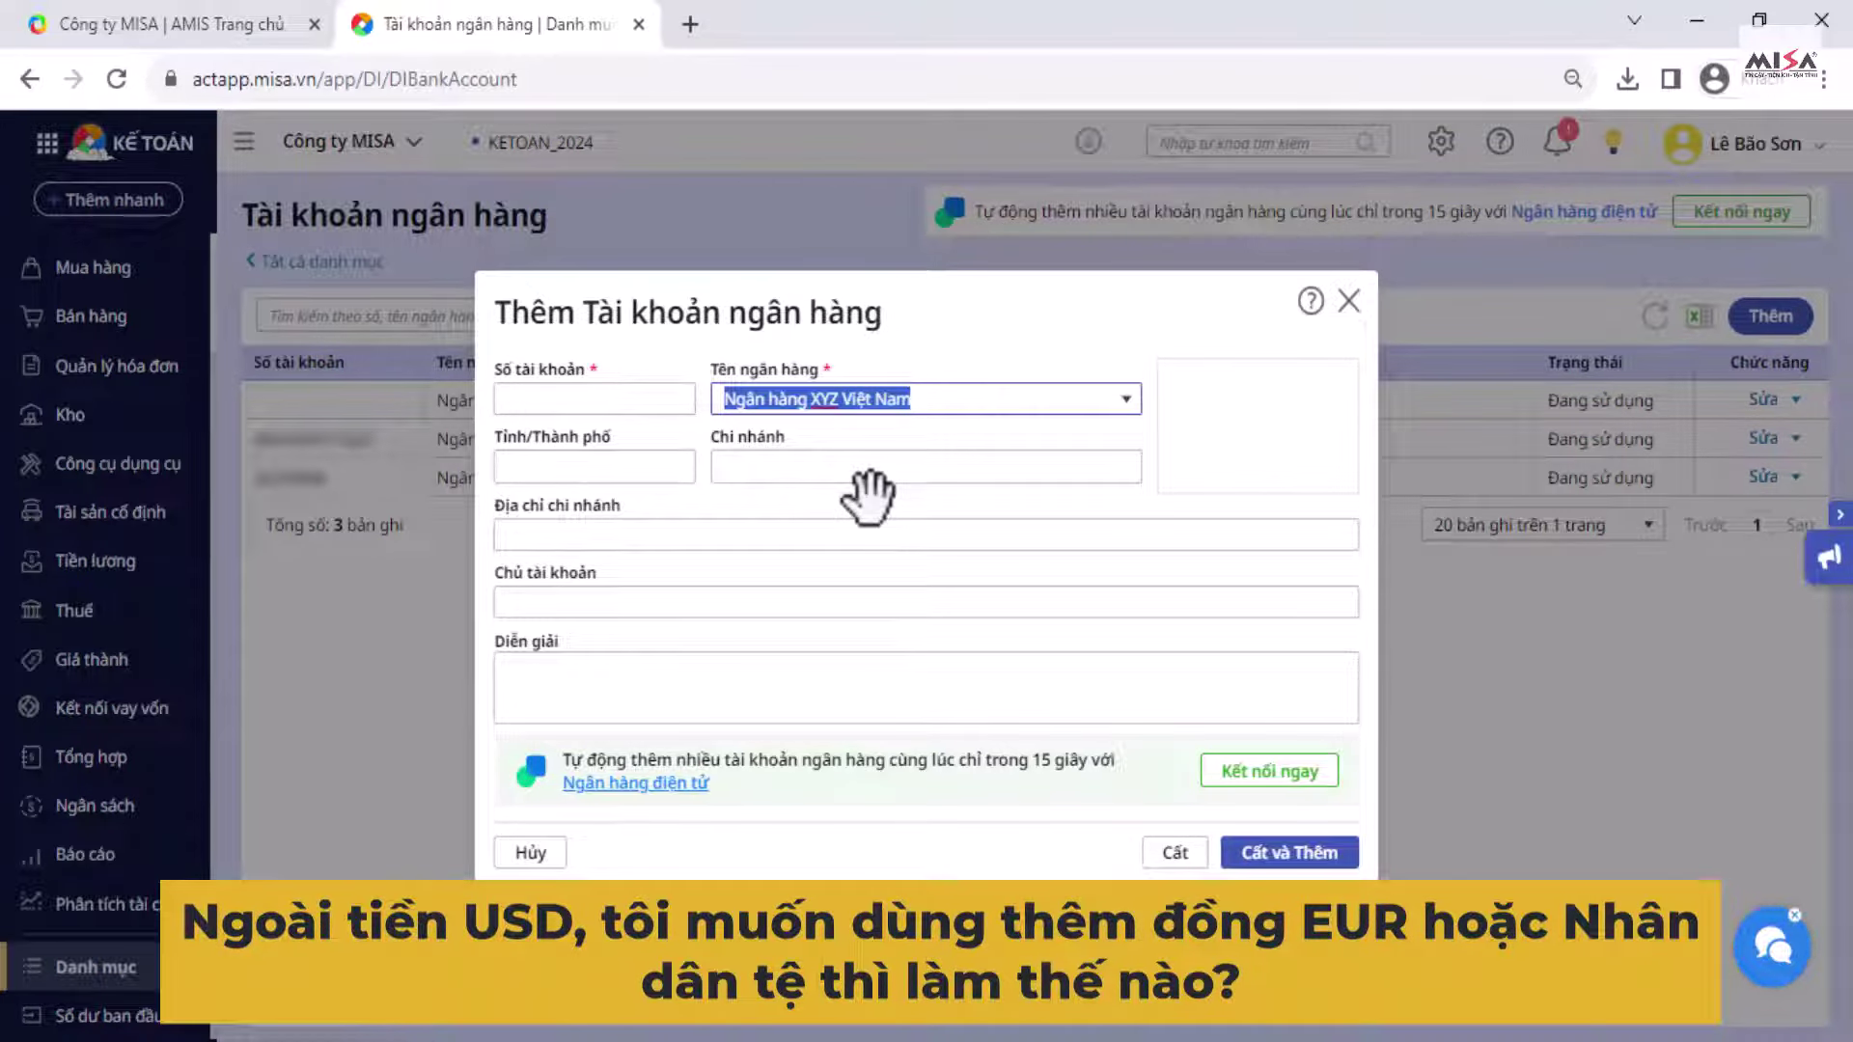
pyautogui.click(1348, 301)
pyautogui.click(1118, 641)
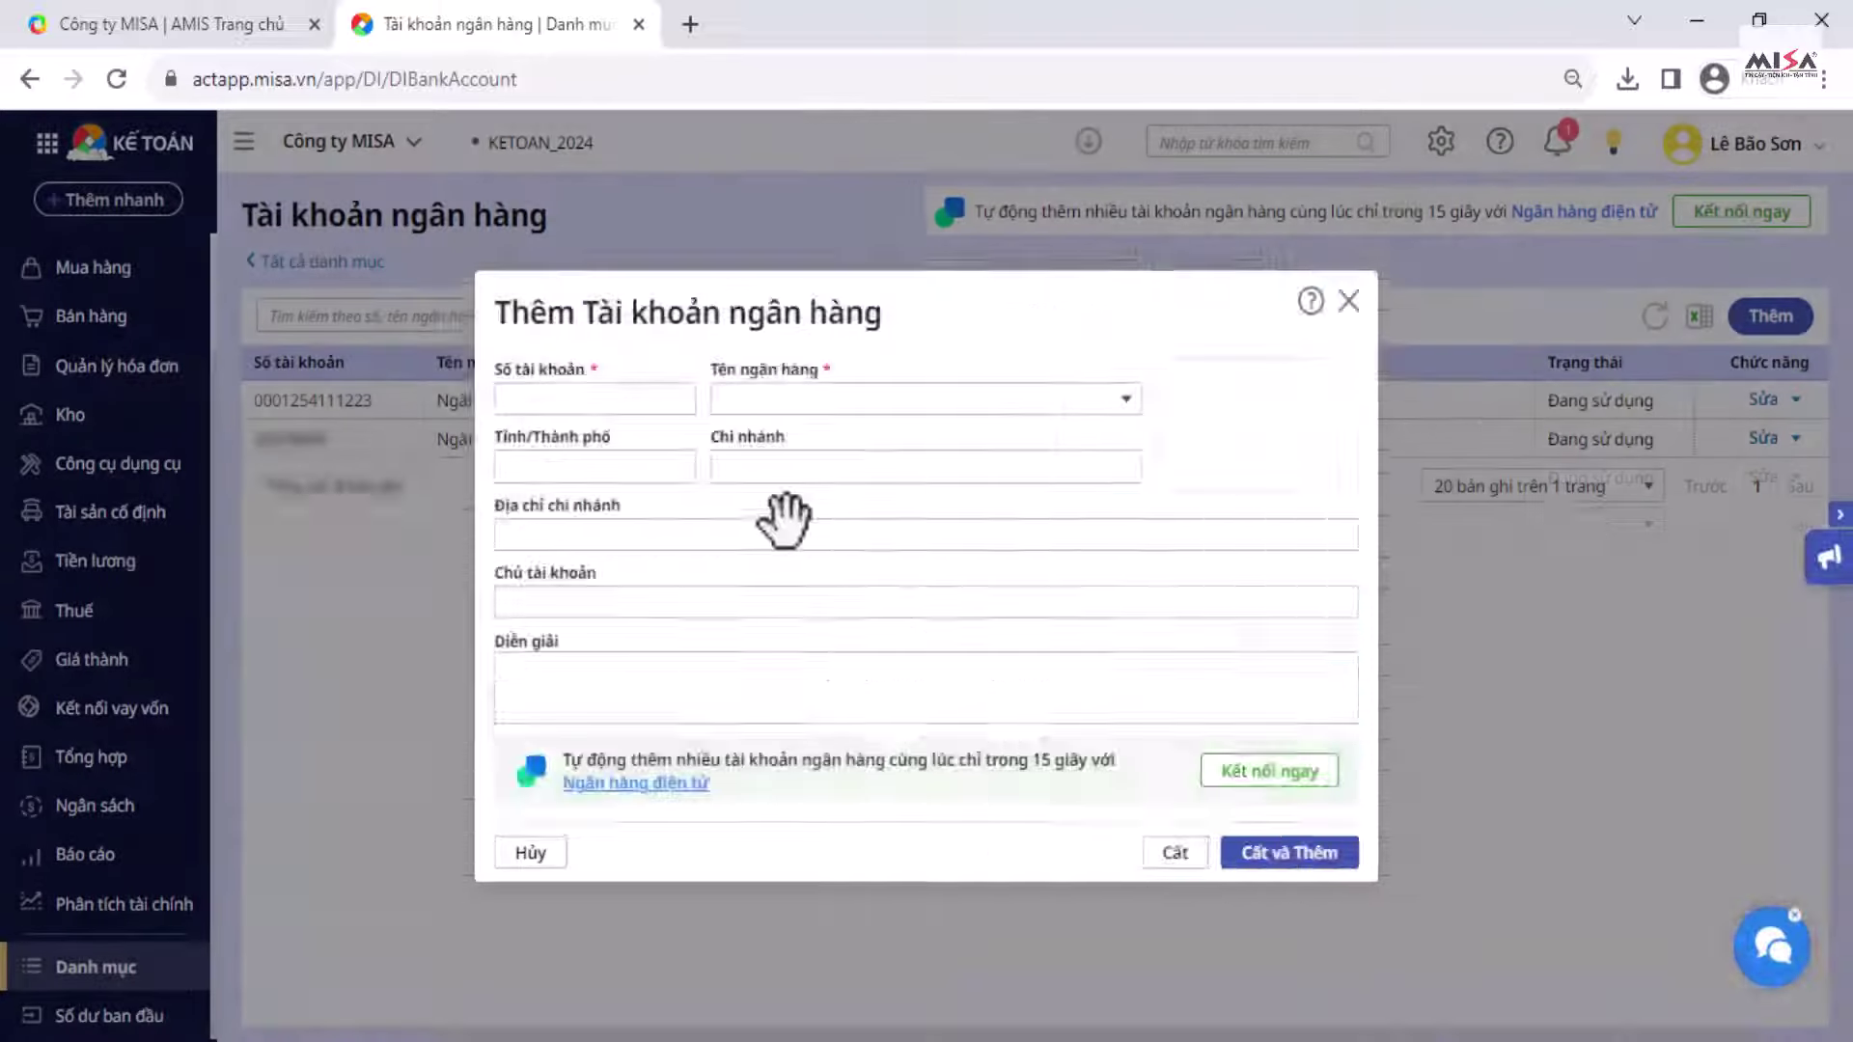
# Step: Set the EUR and CNY currencies to Sử dụng in the Loại tiền catalog
pyautogui.click(303, 259)
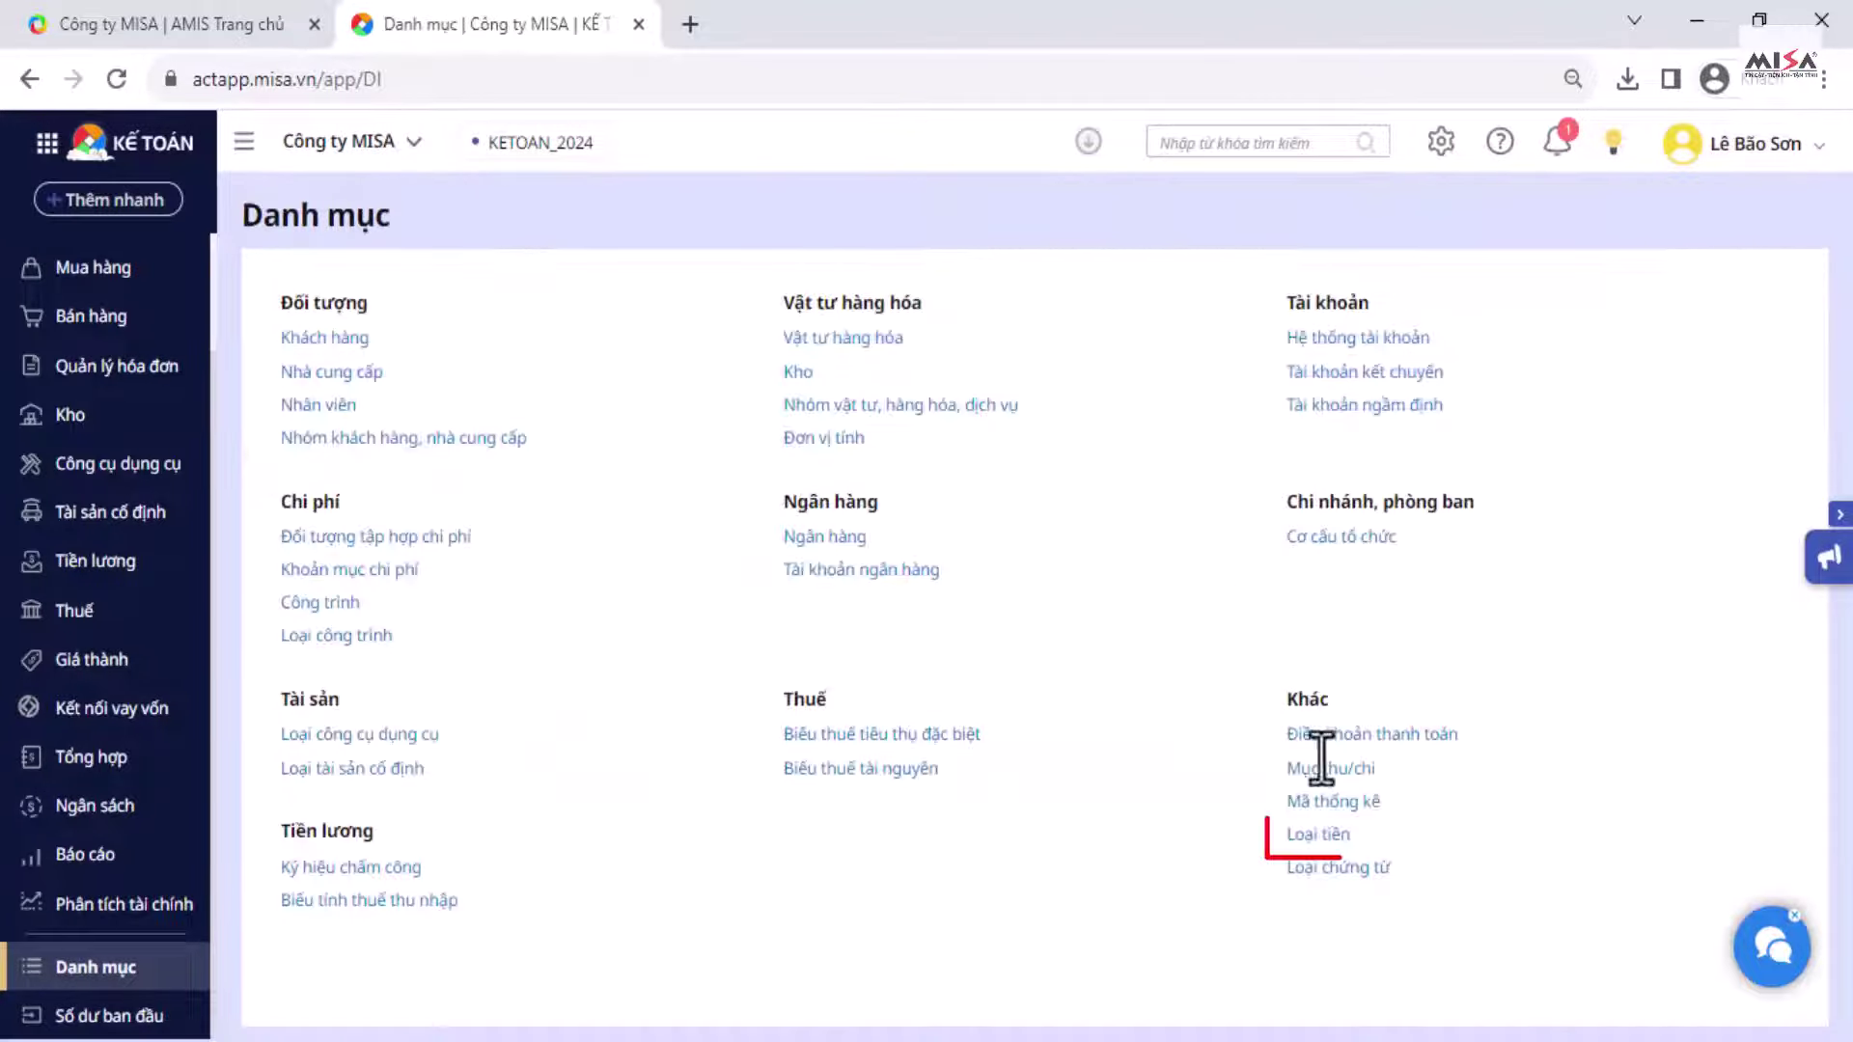
pyautogui.click(1320, 835)
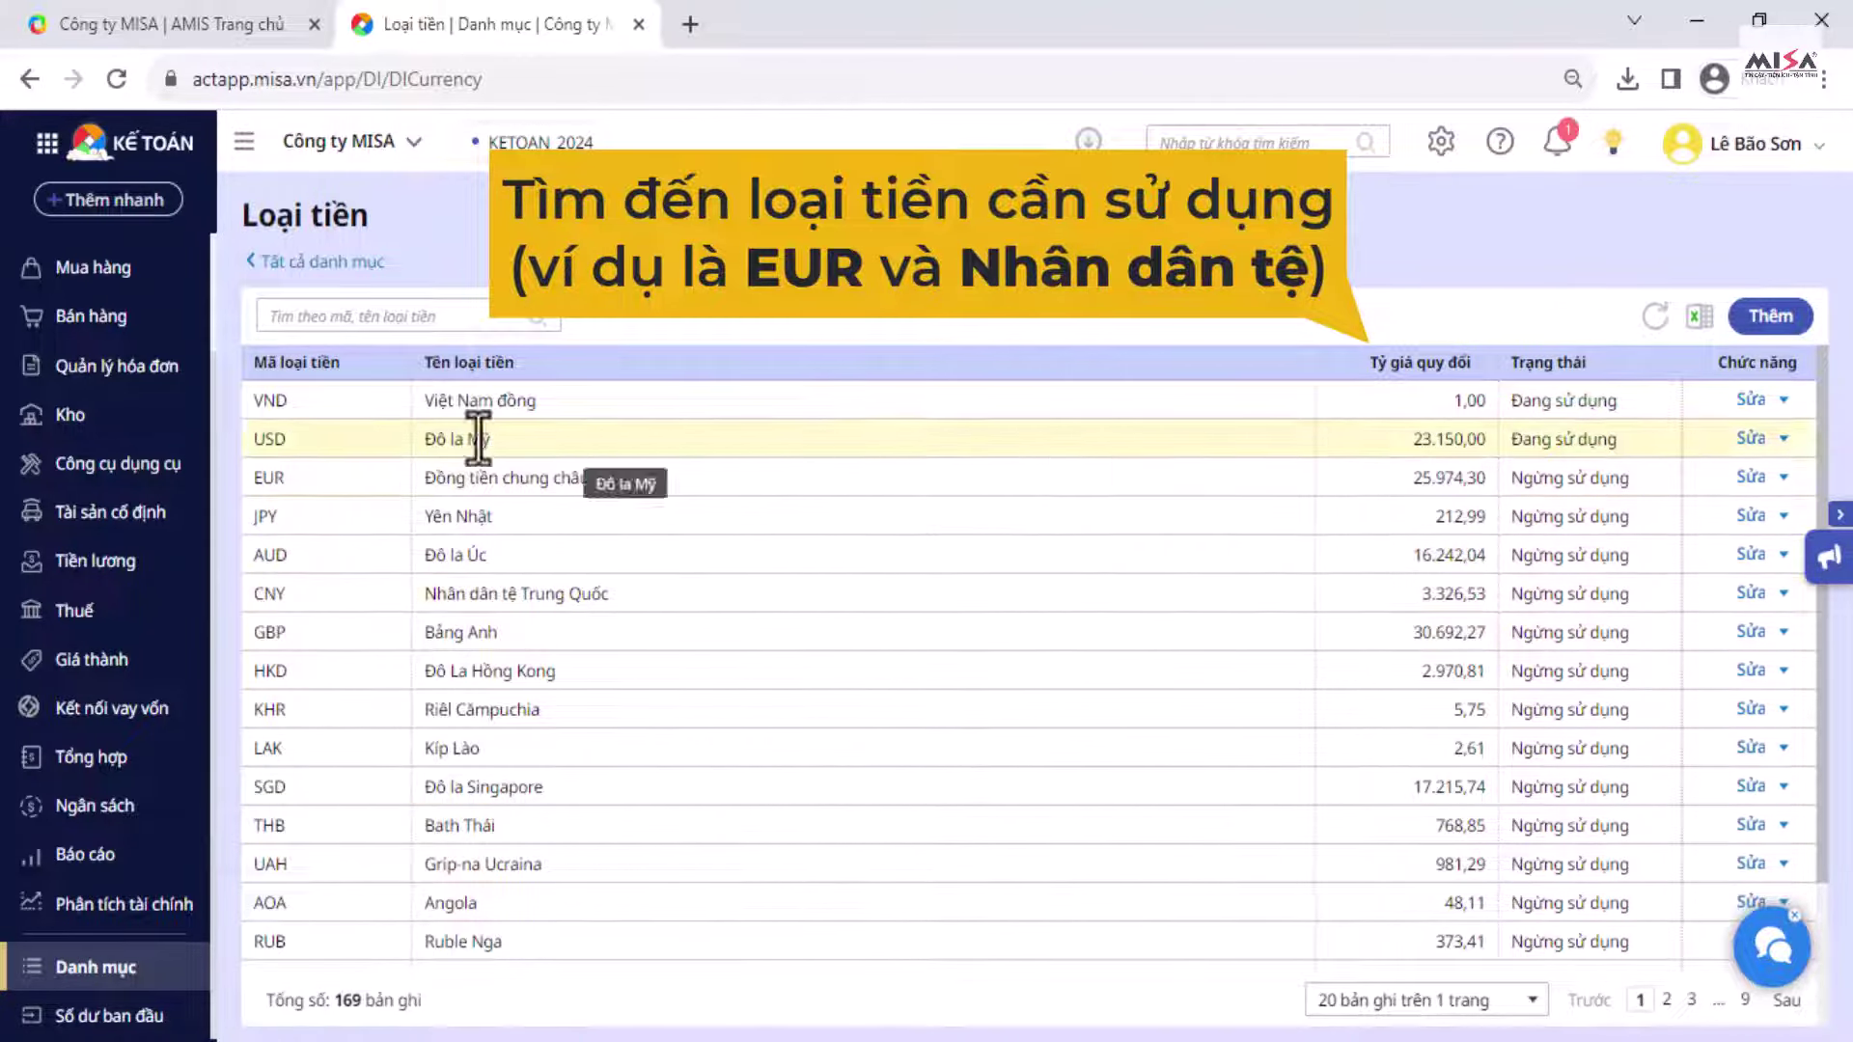
pyautogui.click(1783, 477)
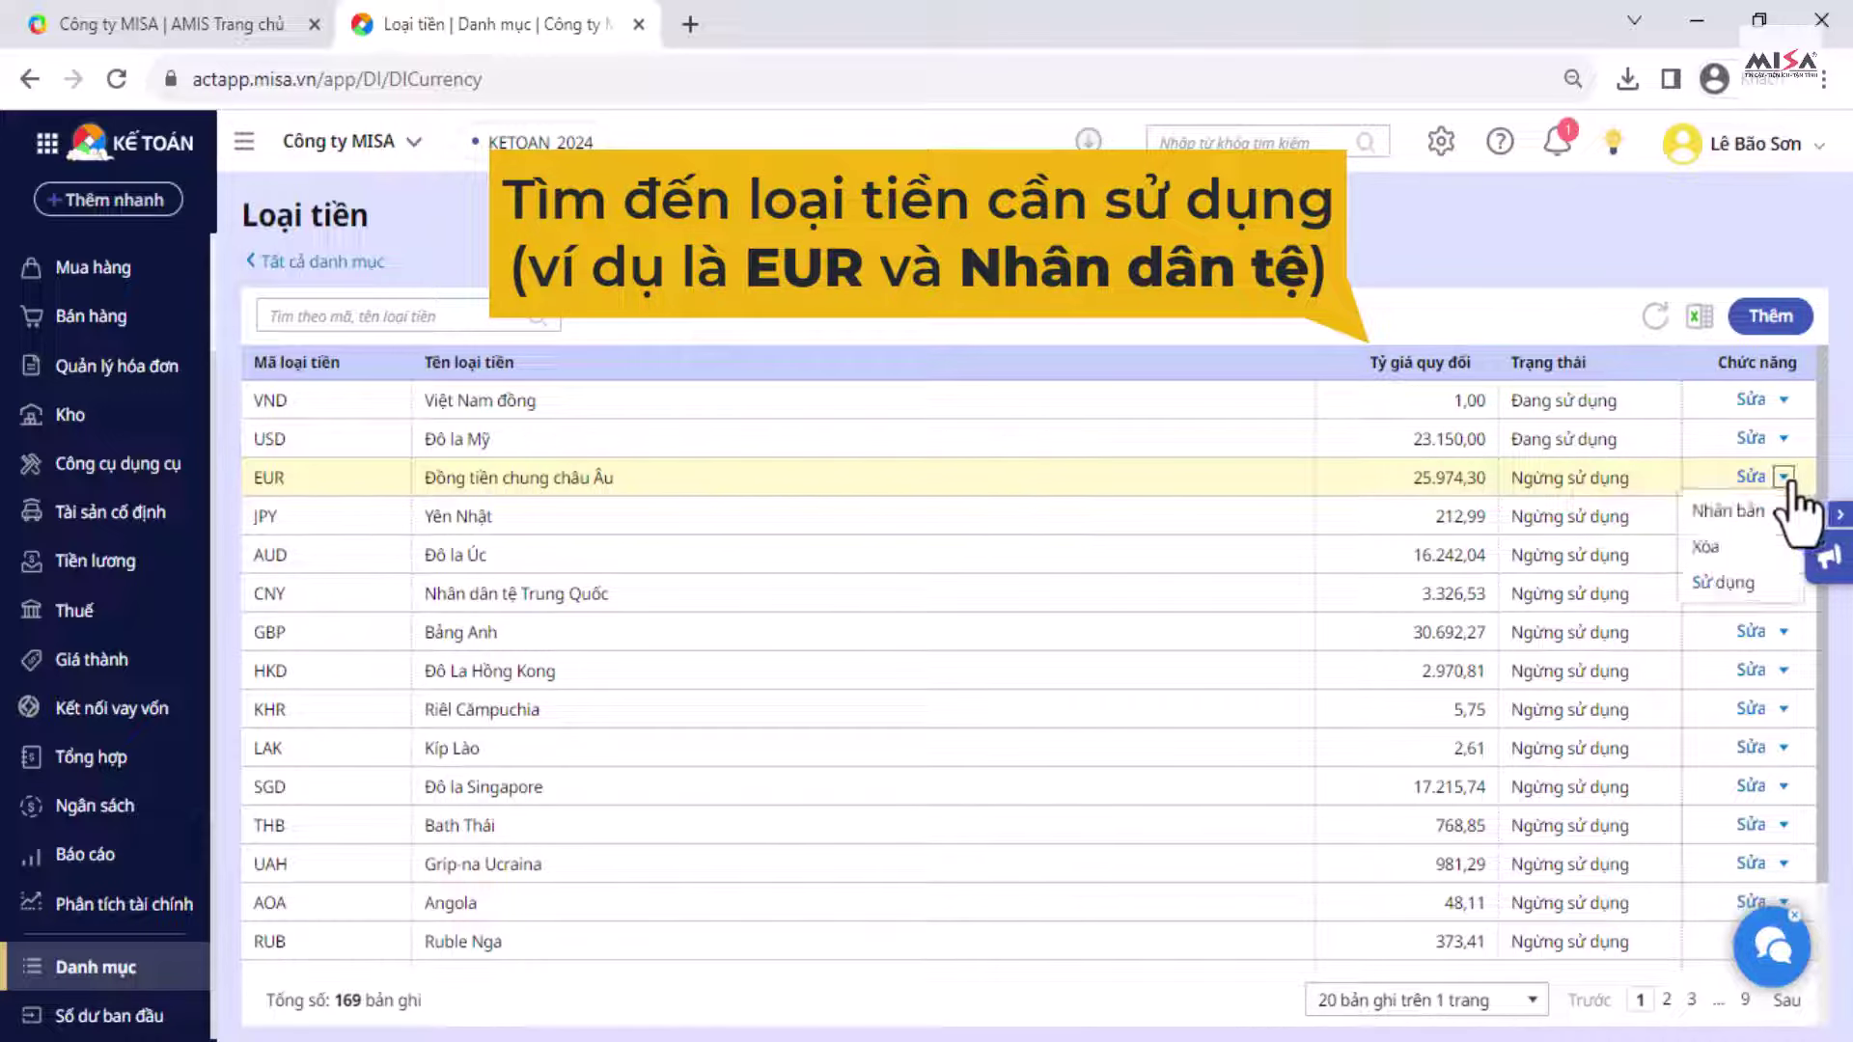
pyautogui.click(1716, 585)
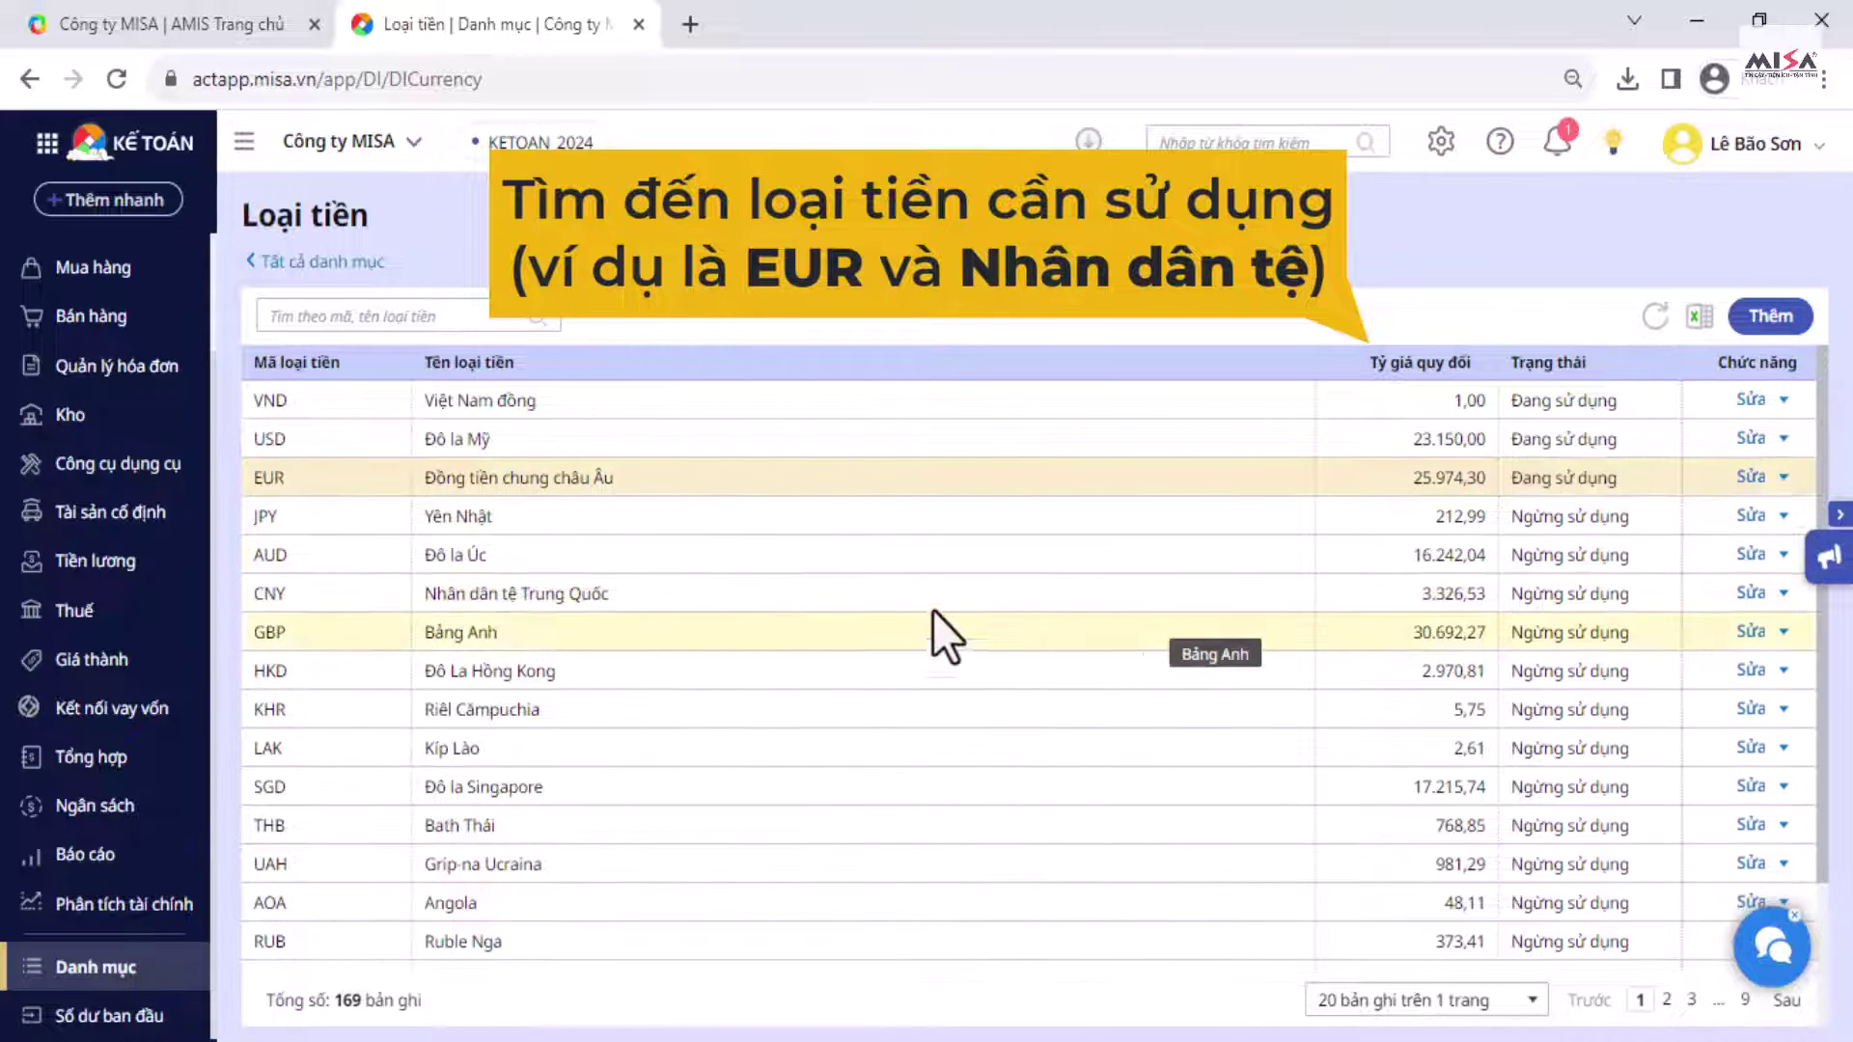
pyautogui.click(1783, 593)
pyautogui.click(1681, 697)
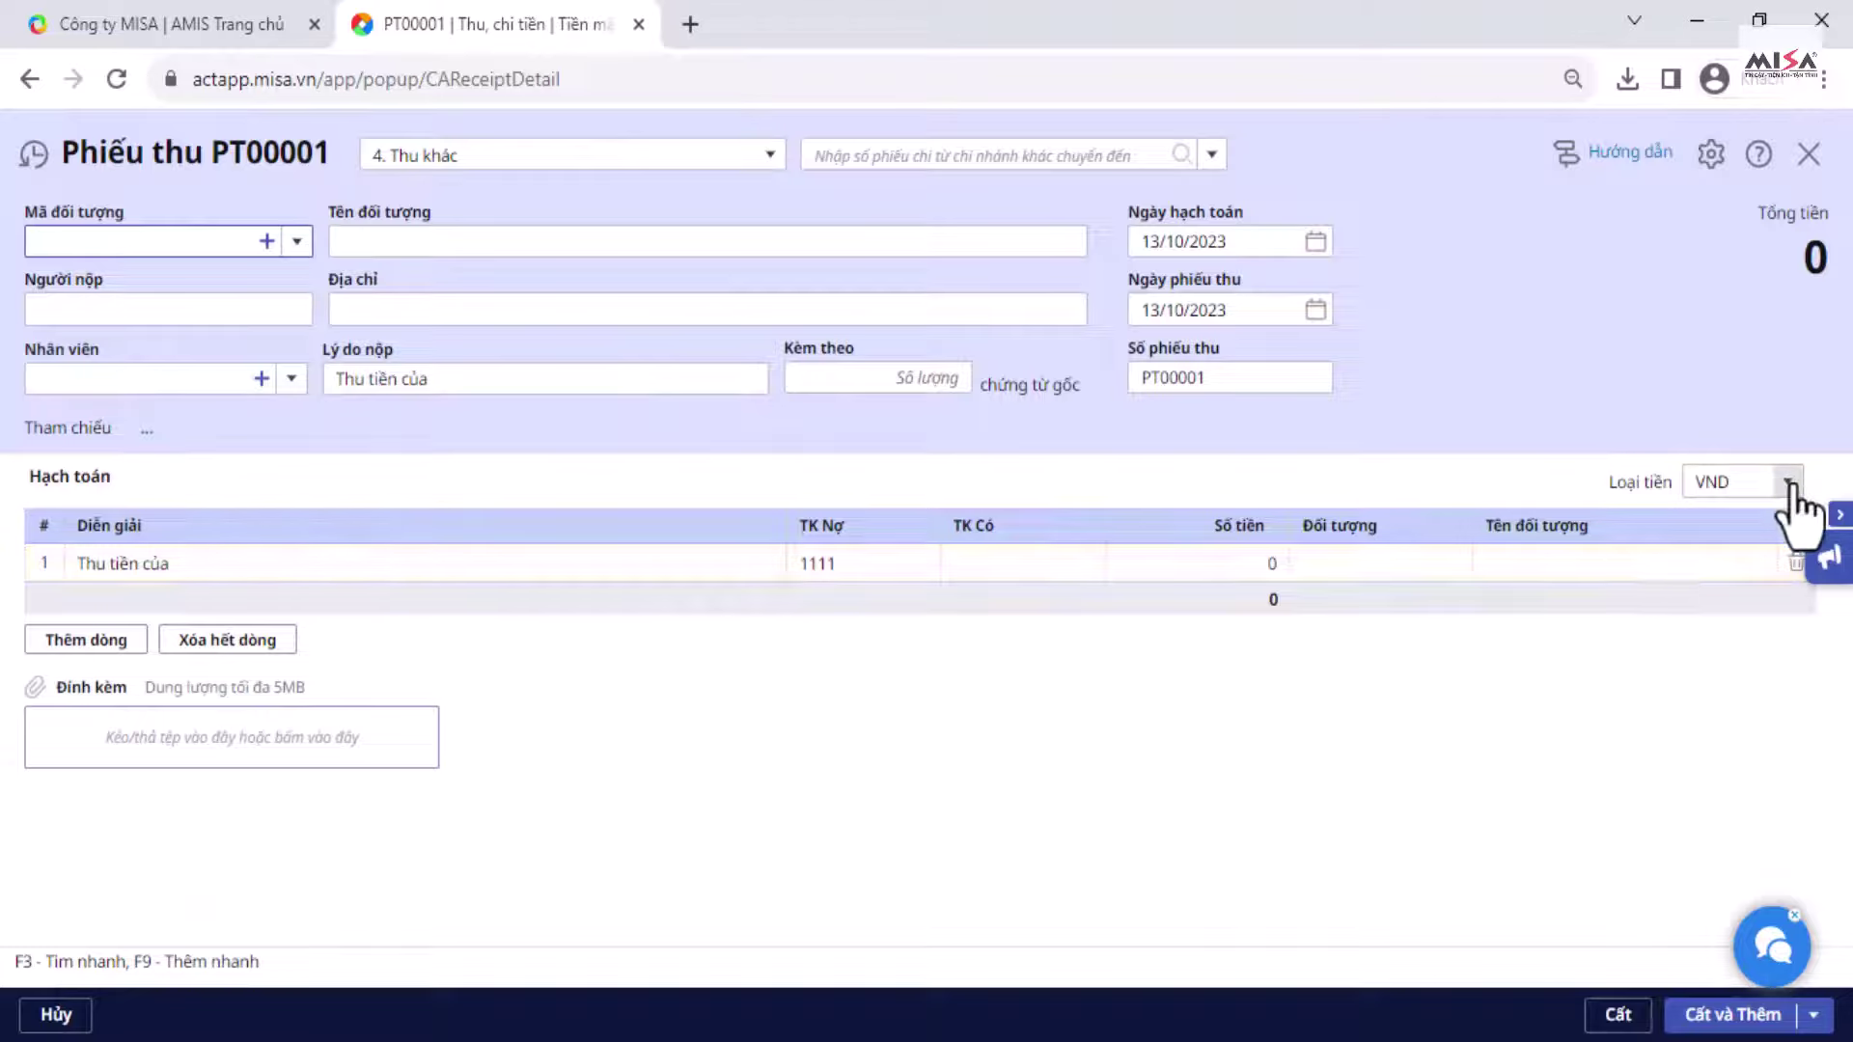
# Step: Check that the receipt's Loại tiền dropdown now lists EUR and CNY
pyautogui.click(1788, 484)
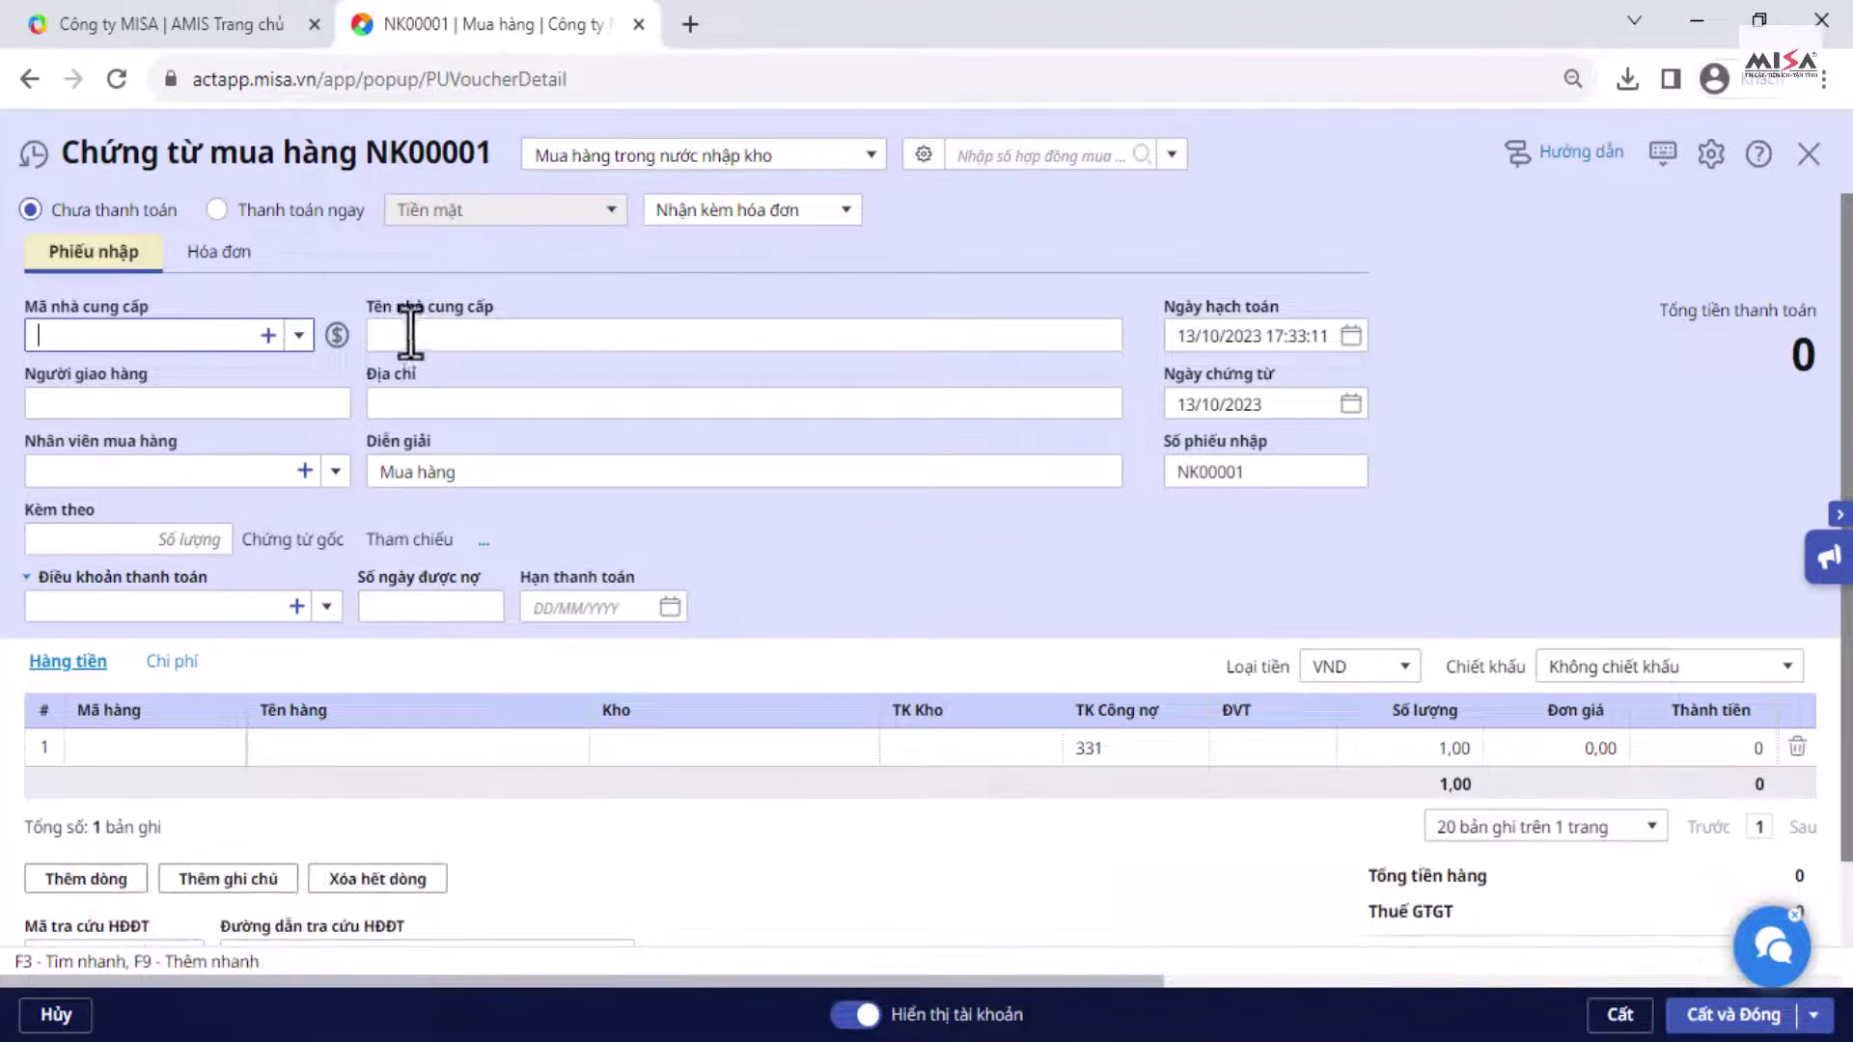
# Step: Start a new supplier from the voucher's supplier field, then close it without saving
pyautogui.click(298, 342)
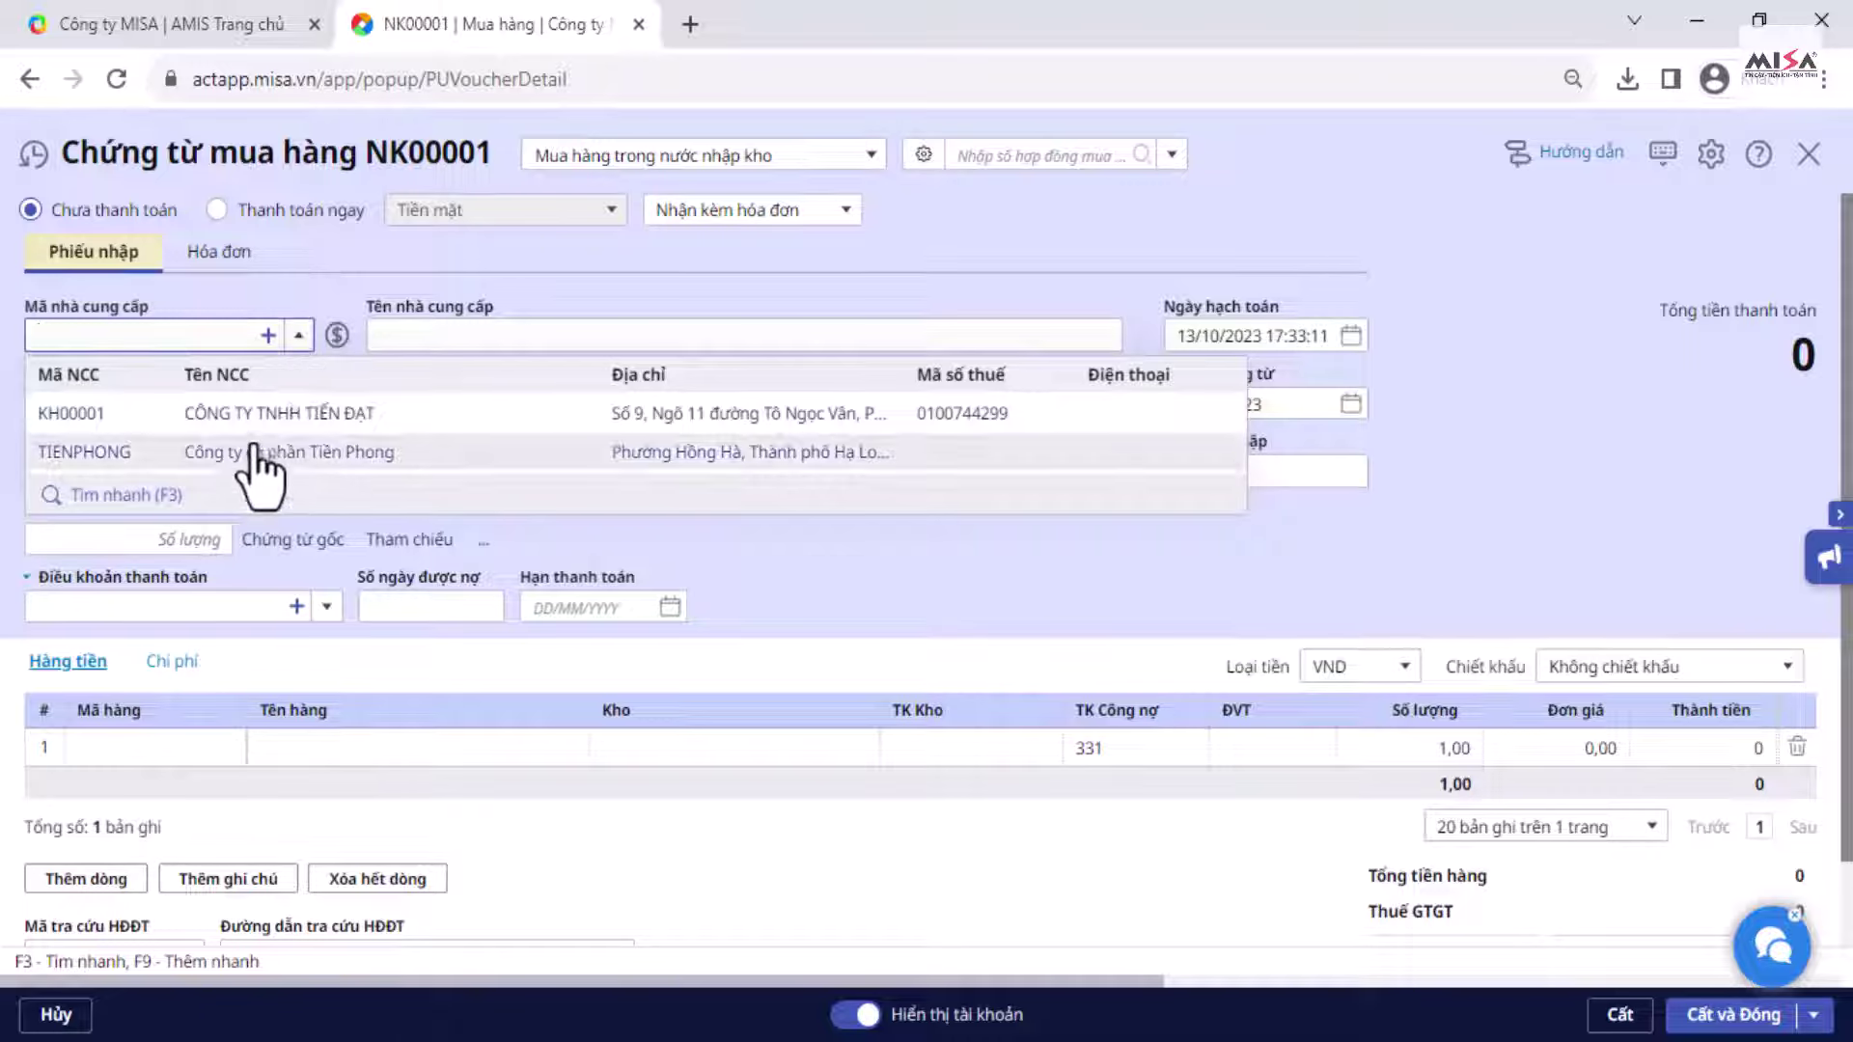
pyautogui.click(268, 338)
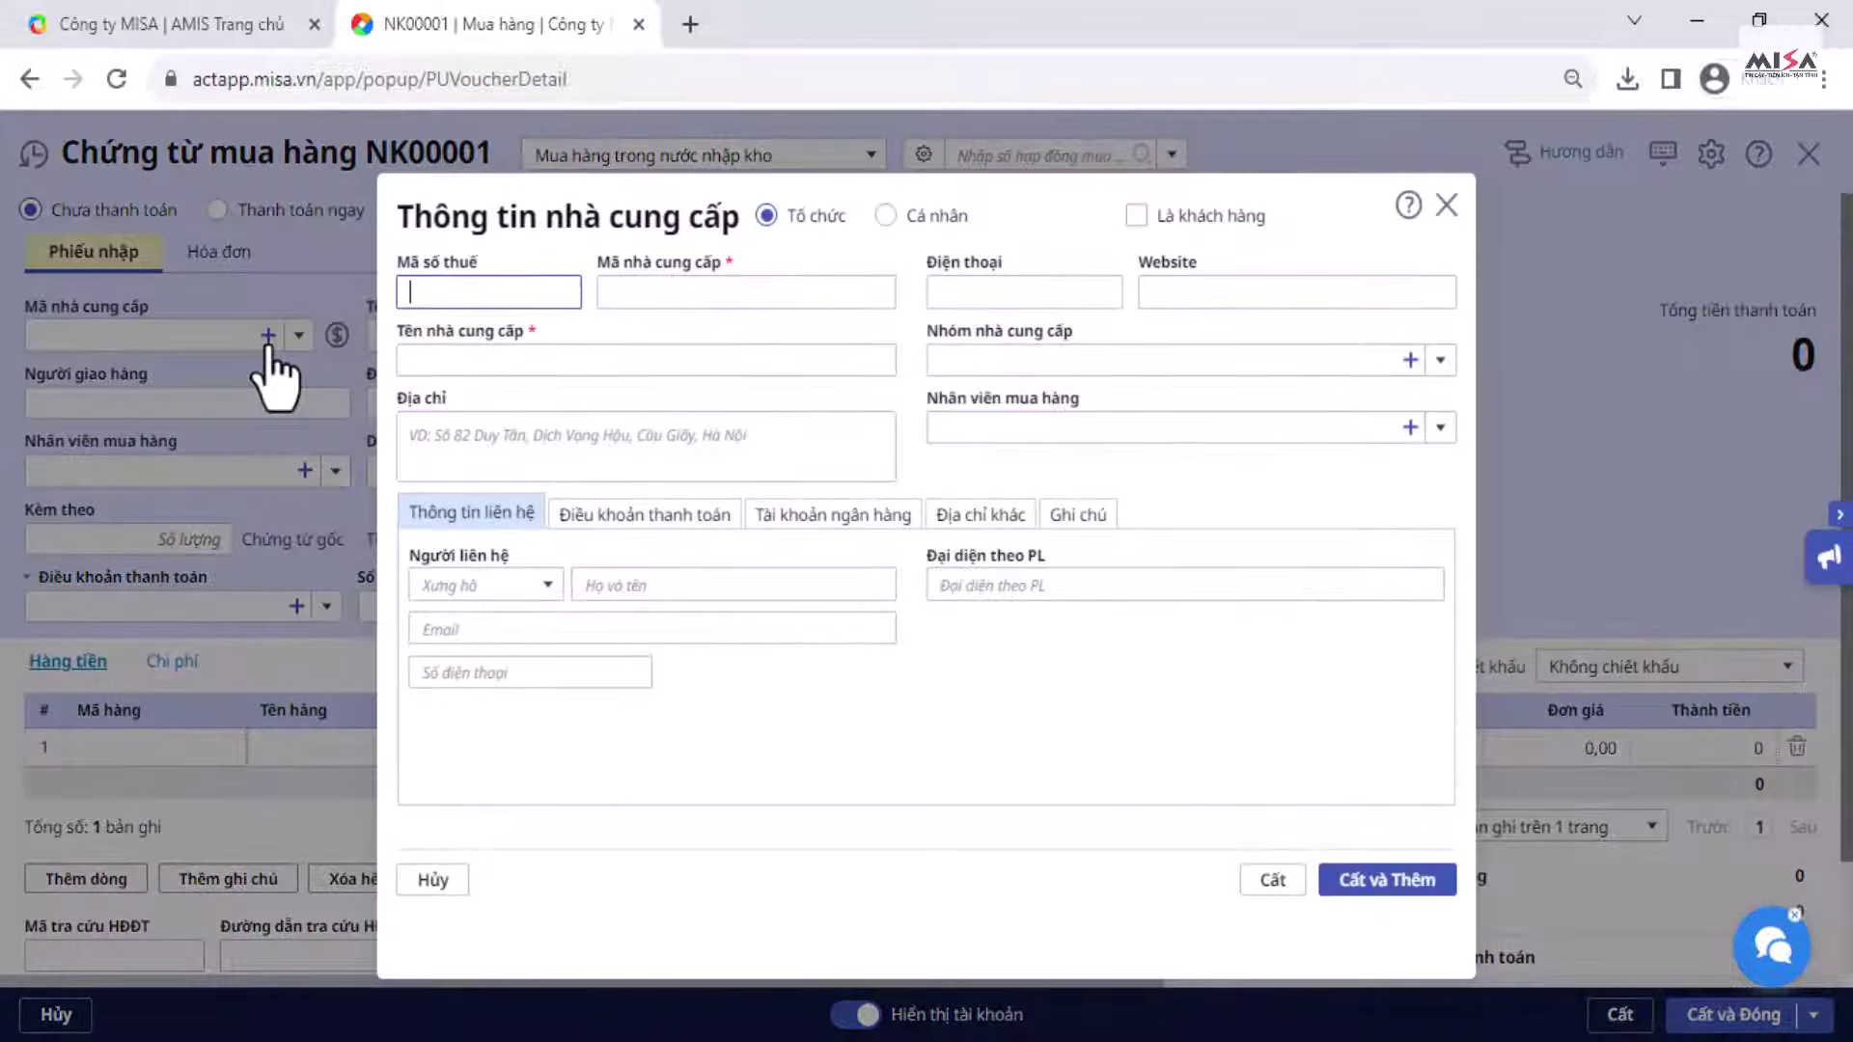
pyautogui.click(1447, 205)
pyautogui.click(1055, 632)
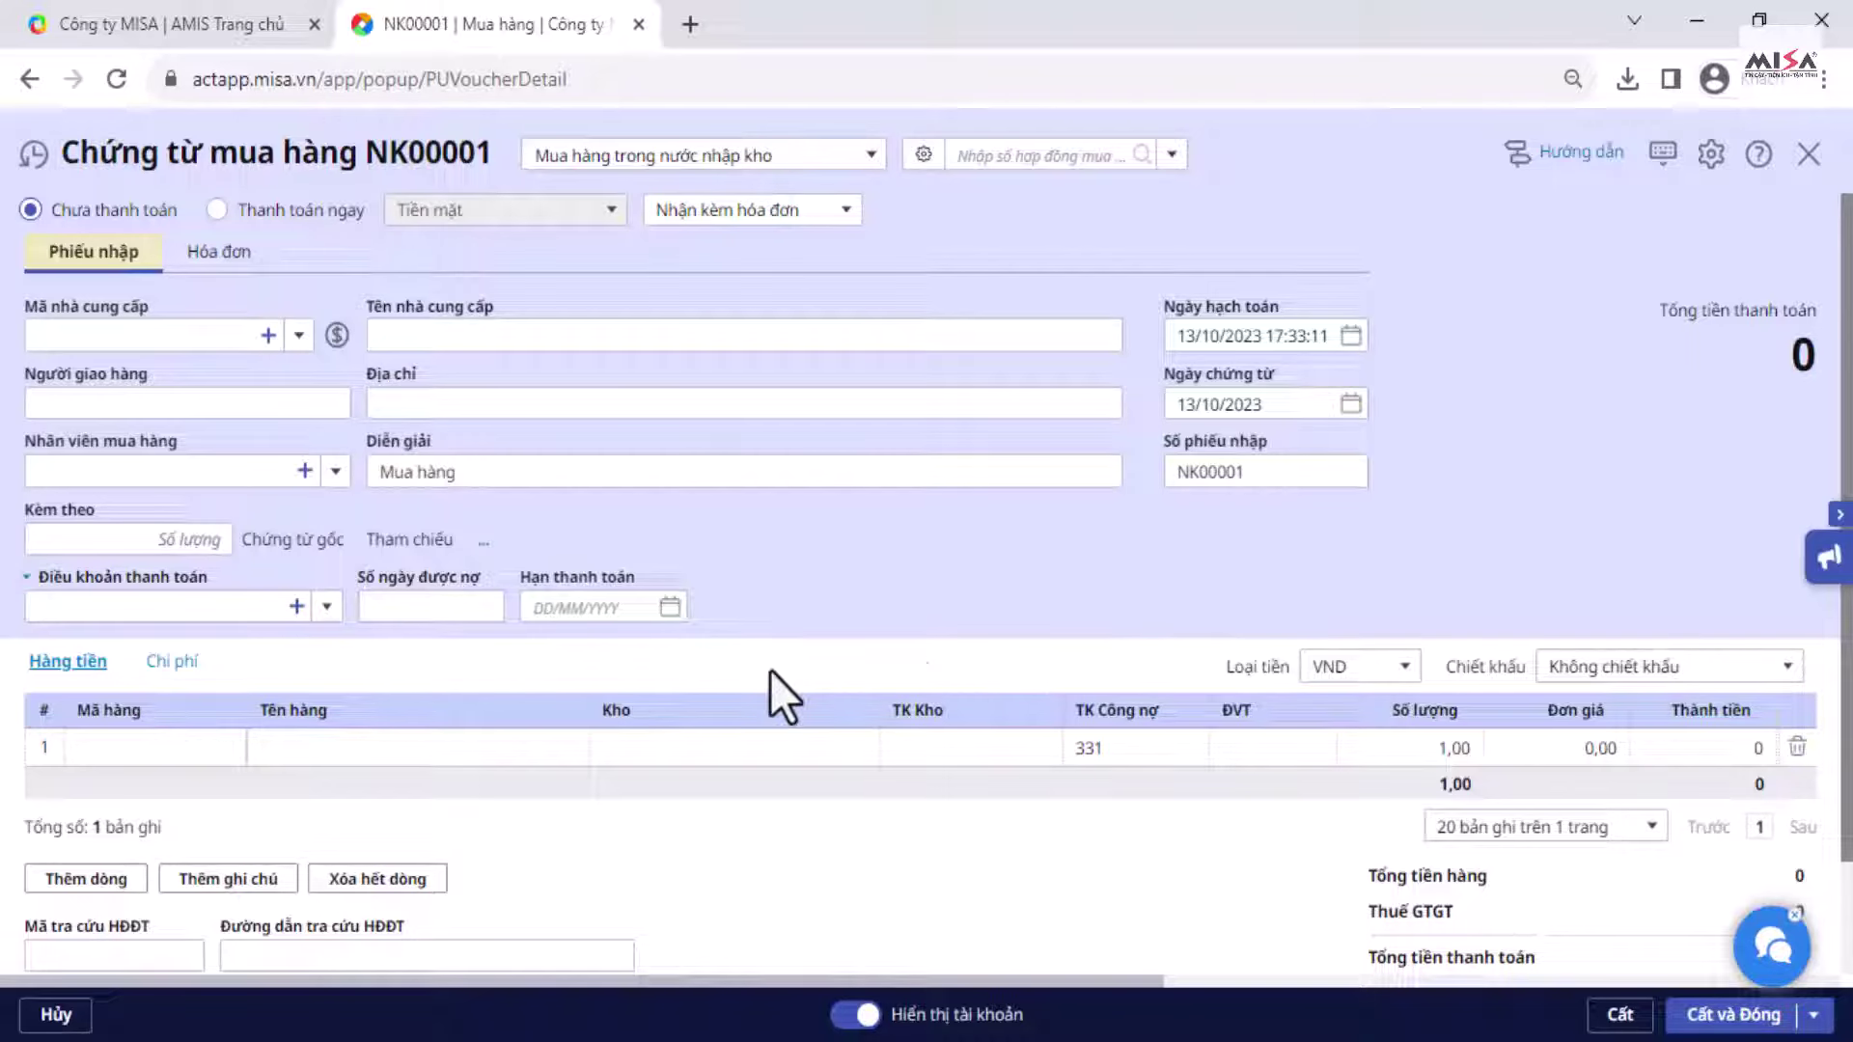
# Step: Create a new Nguyên vật liệu item from row 1's Mã hàng list via Thêm mới
pyautogui.click(127, 750)
pyautogui.click(216, 749)
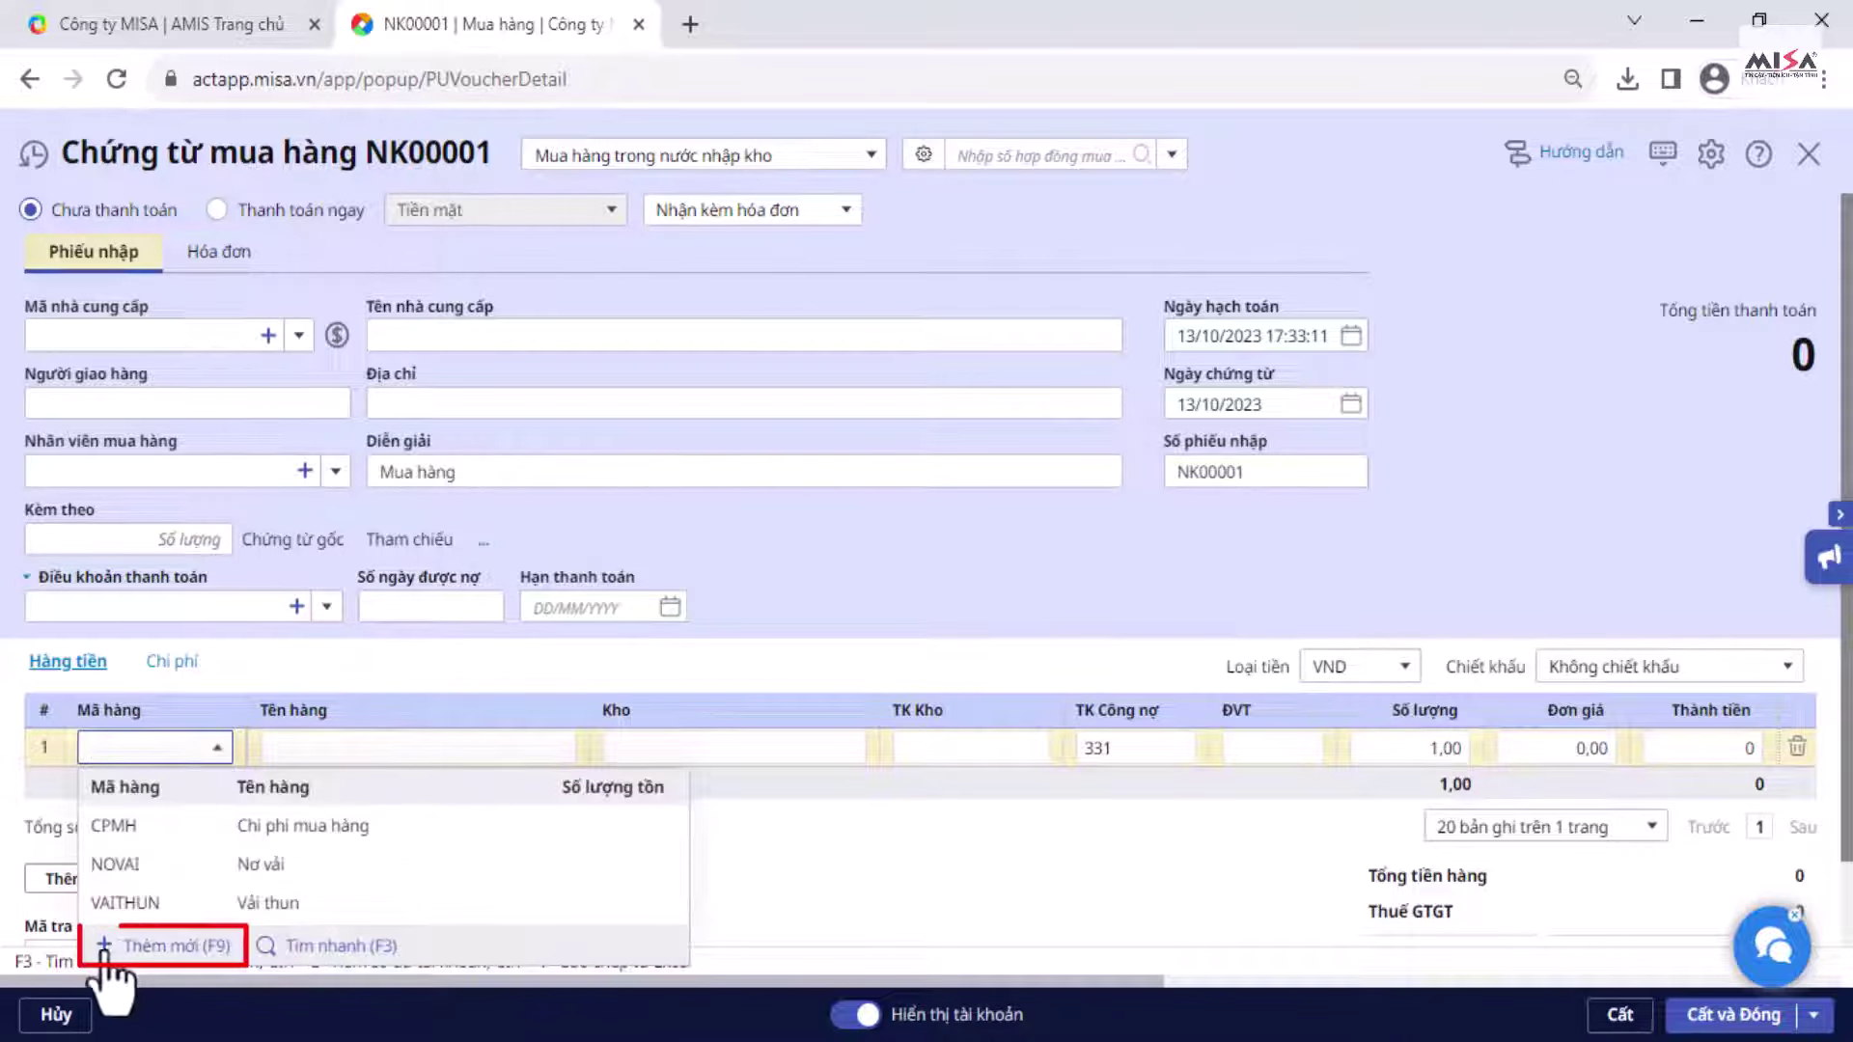
pyautogui.click(104, 947)
pyautogui.click(1091, 630)
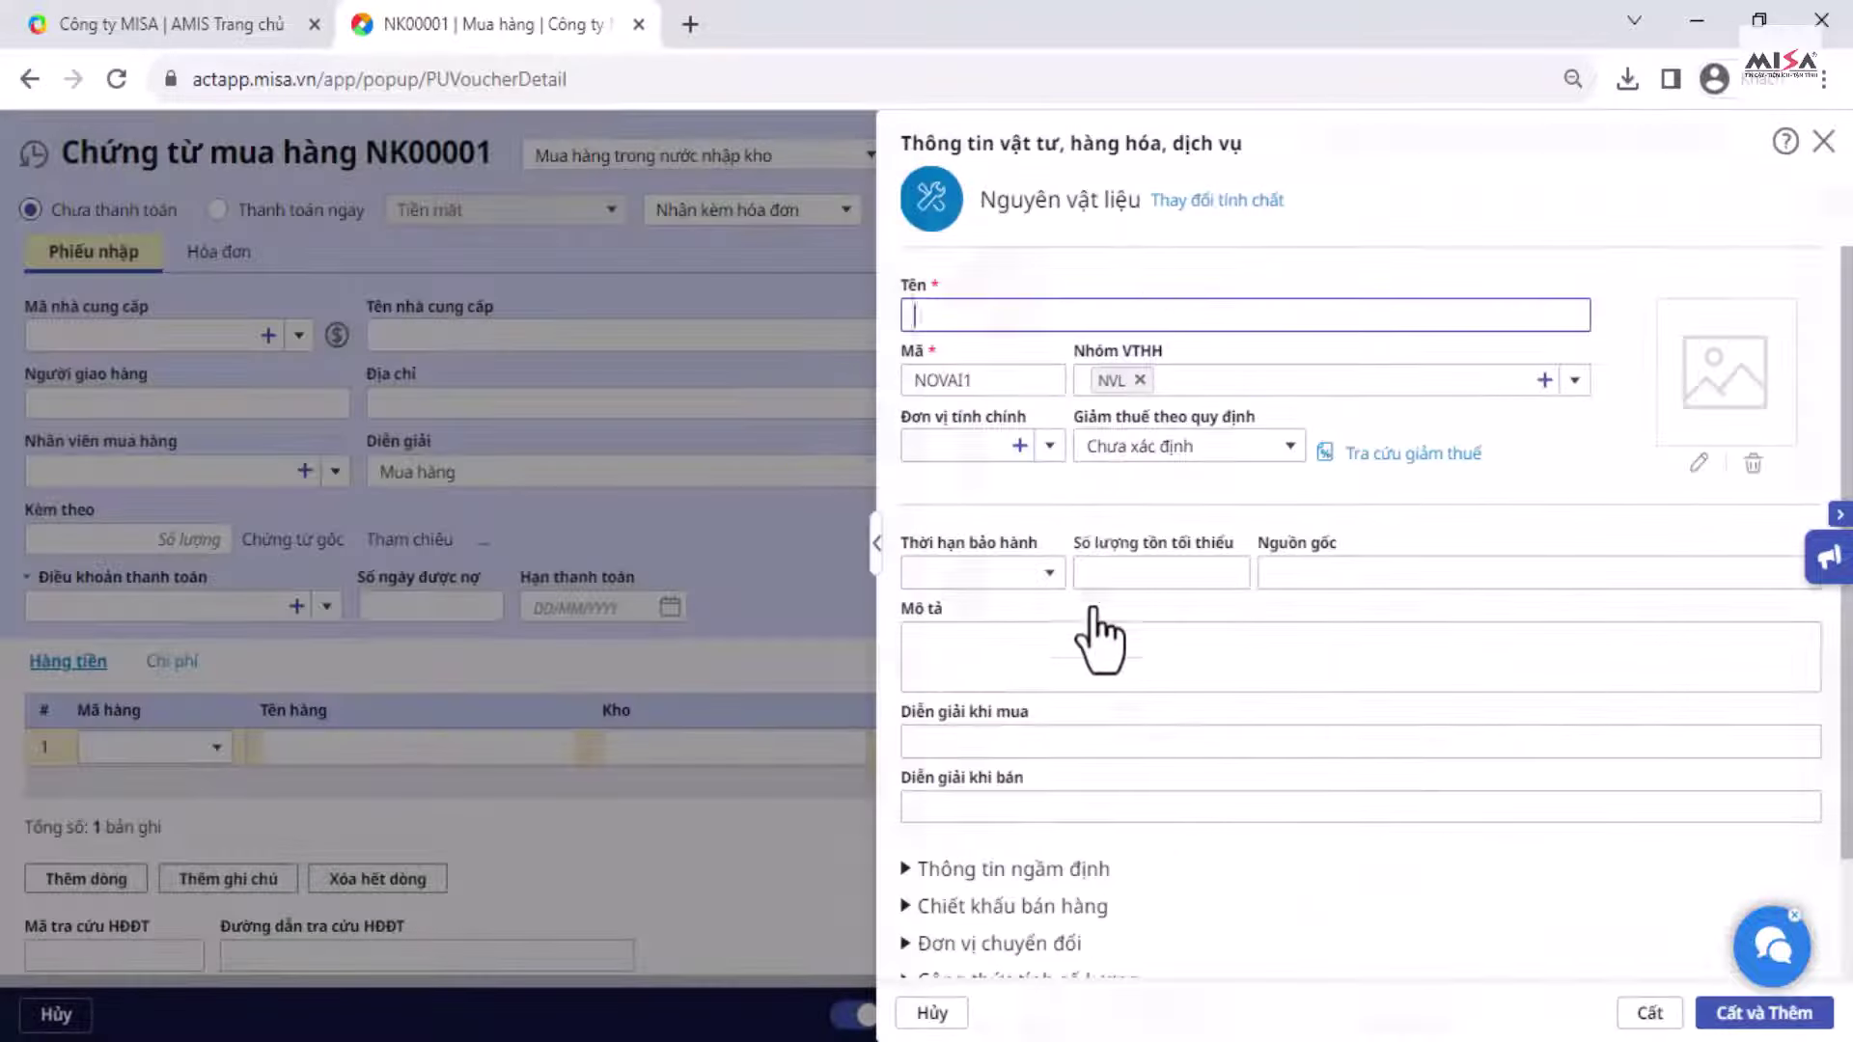